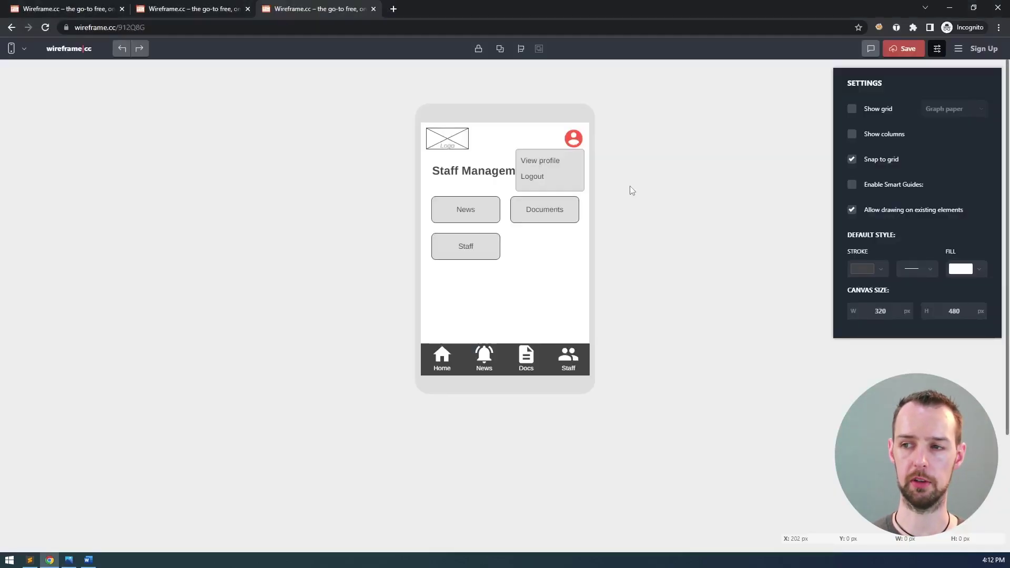
- Show a 10px grid on the Staff Management wireframe and start a fresh Wireframe.cc page in a new tab
left_click(852, 109)
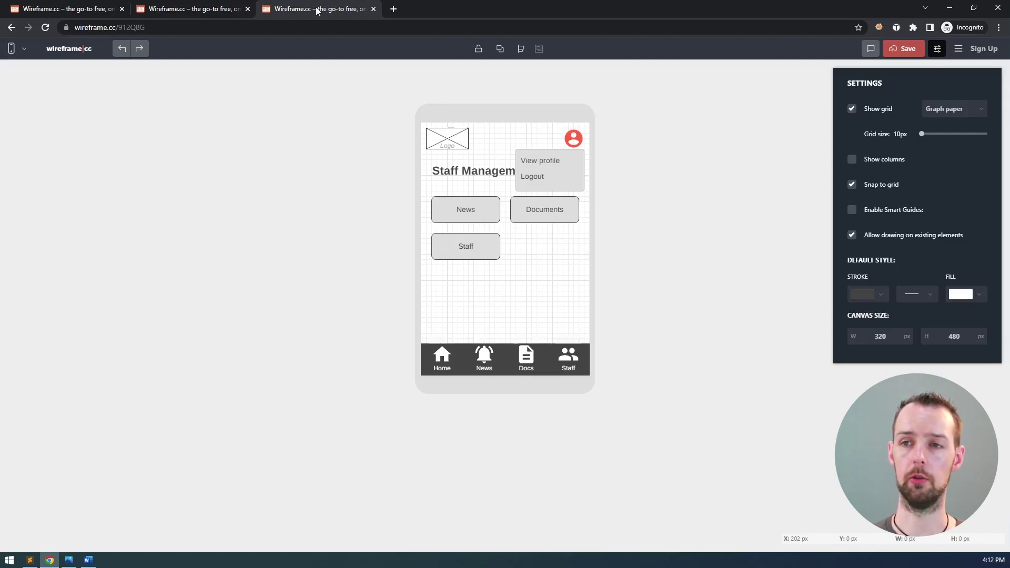
middle_click(76, 53)
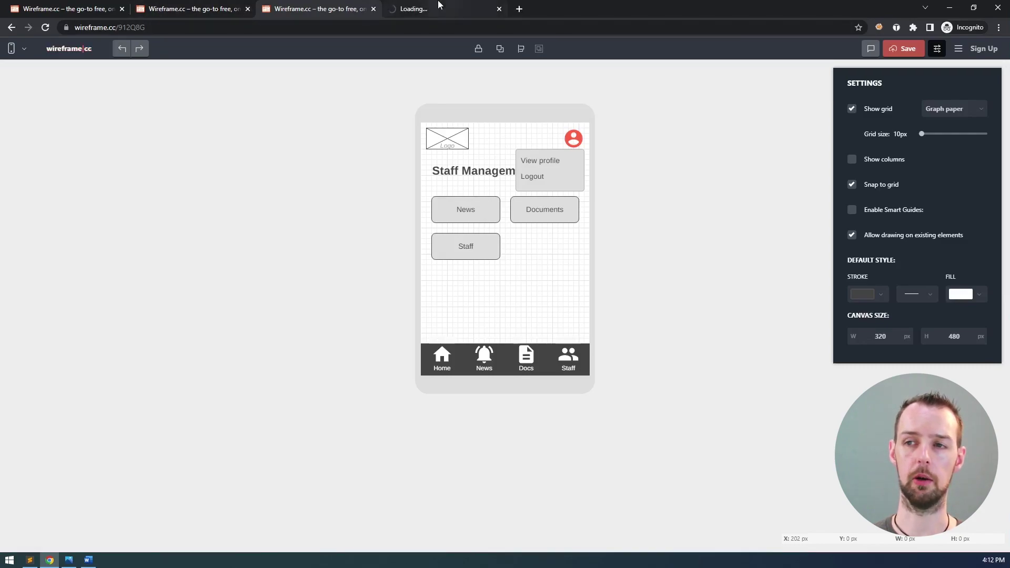
left_click(439, 9)
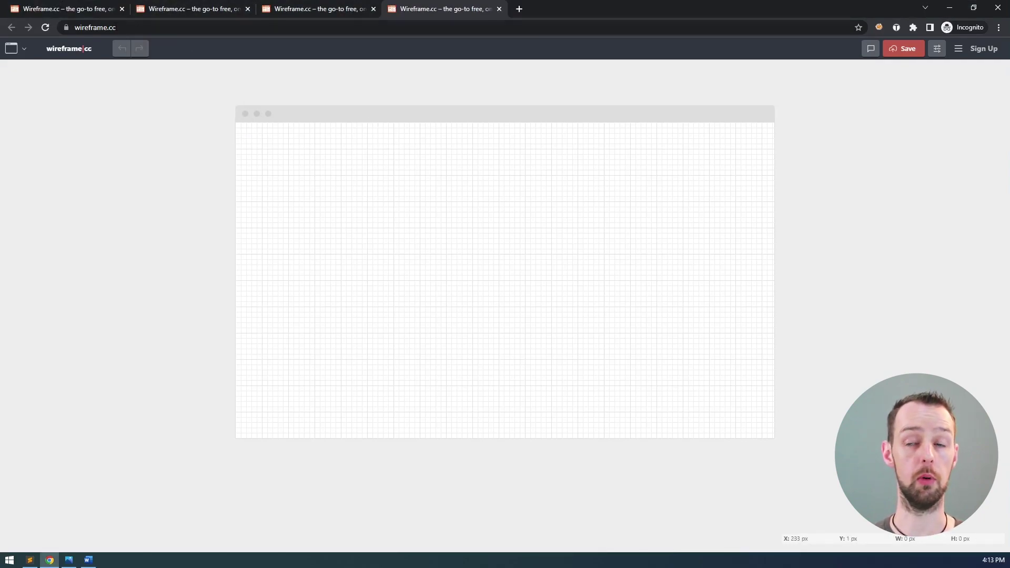
- Set the blank canvas to a 320×480 phone frame and bring up its grid settings
left_click(15, 53)
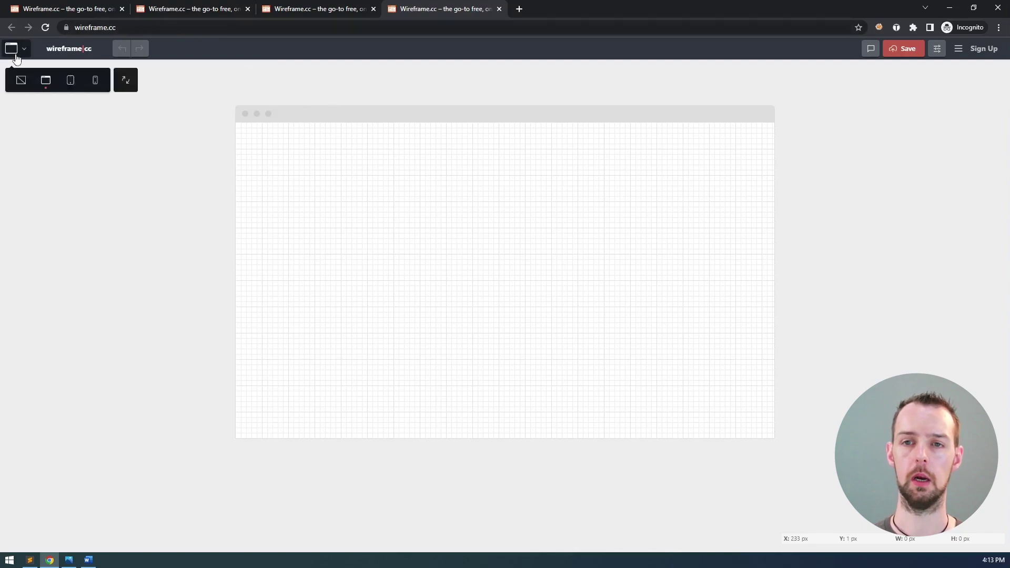
left_click(95, 84)
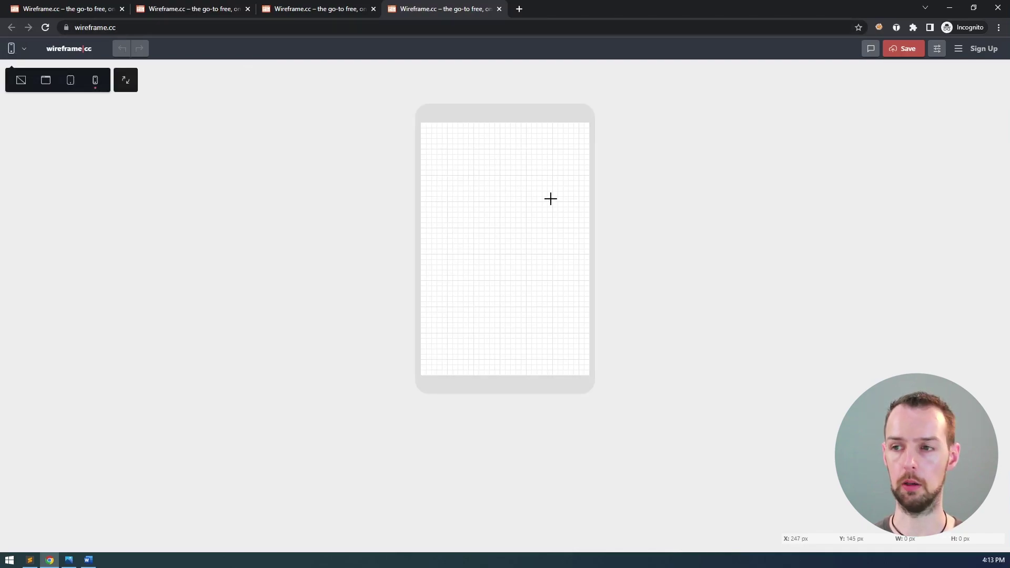
left_click(937, 48)
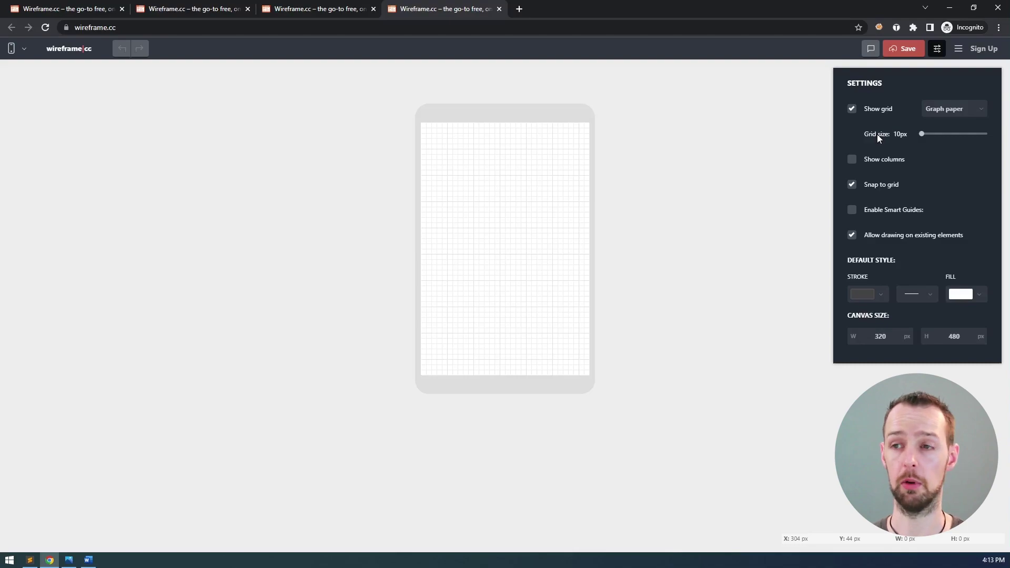
- Paste the home screen's logo, avatar, title, buttons and nav bar into the phone wireframe, checking the storyboard
left_click(190, 12)
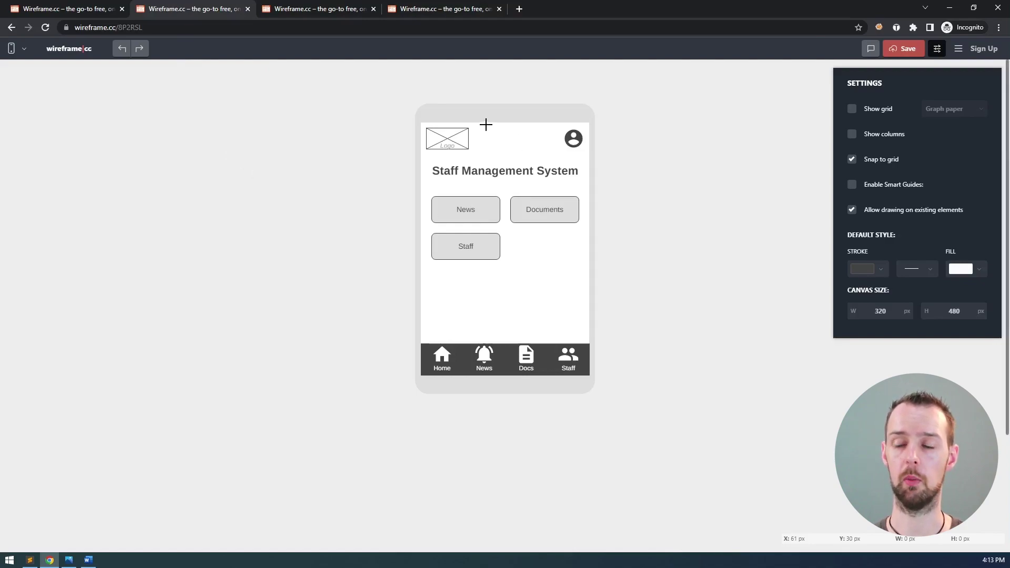
key("ctrl+a")
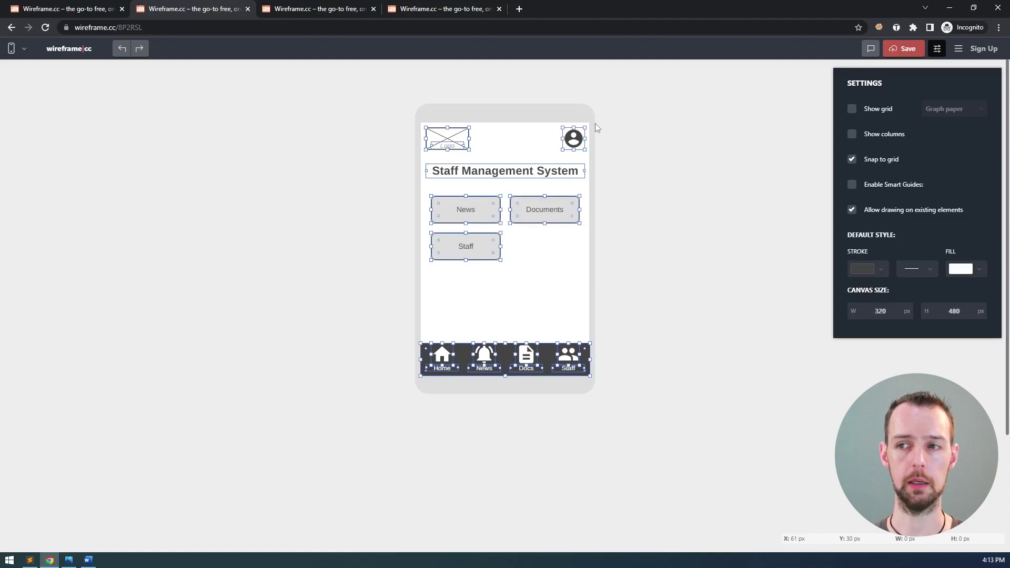
left_click(650, 127)
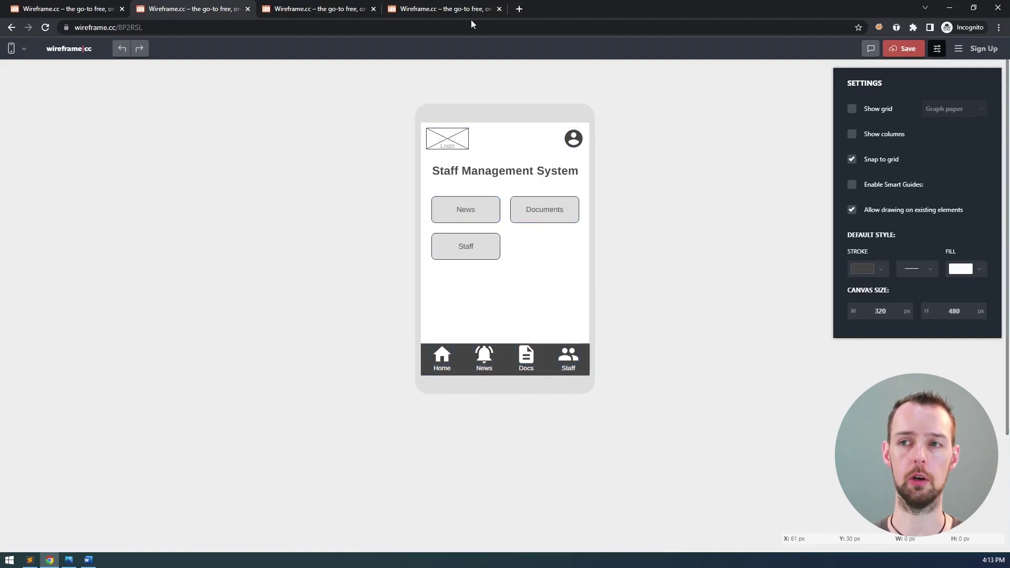
left_click(445, 9)
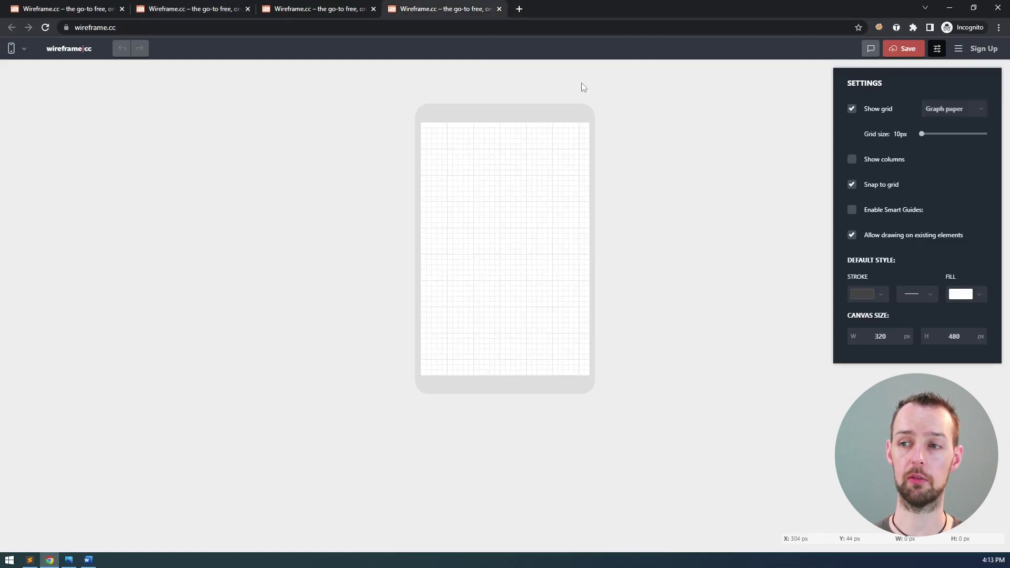
key("ctrl+v")
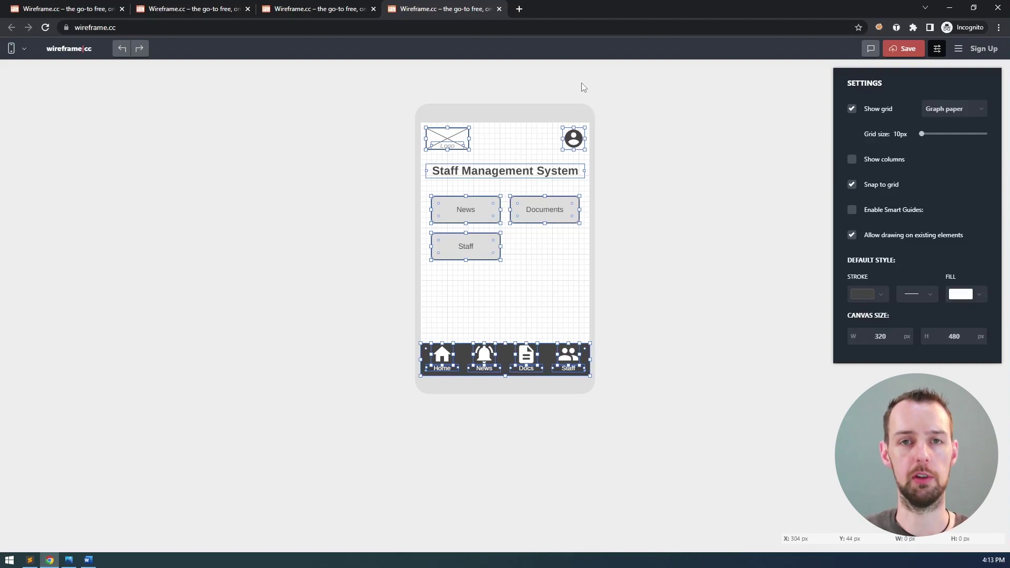
key("alt+Tab")
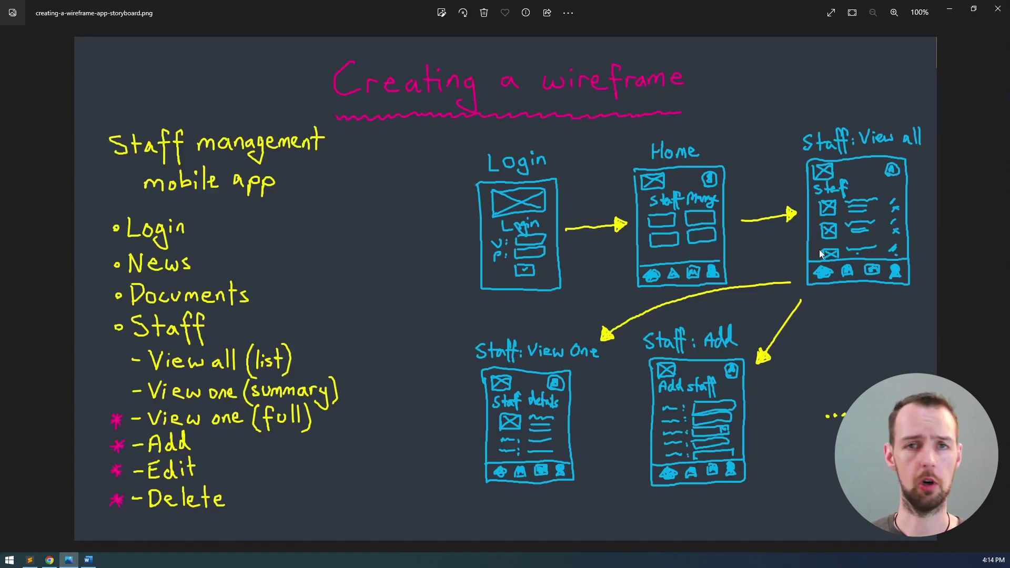
key("alt+Tab")
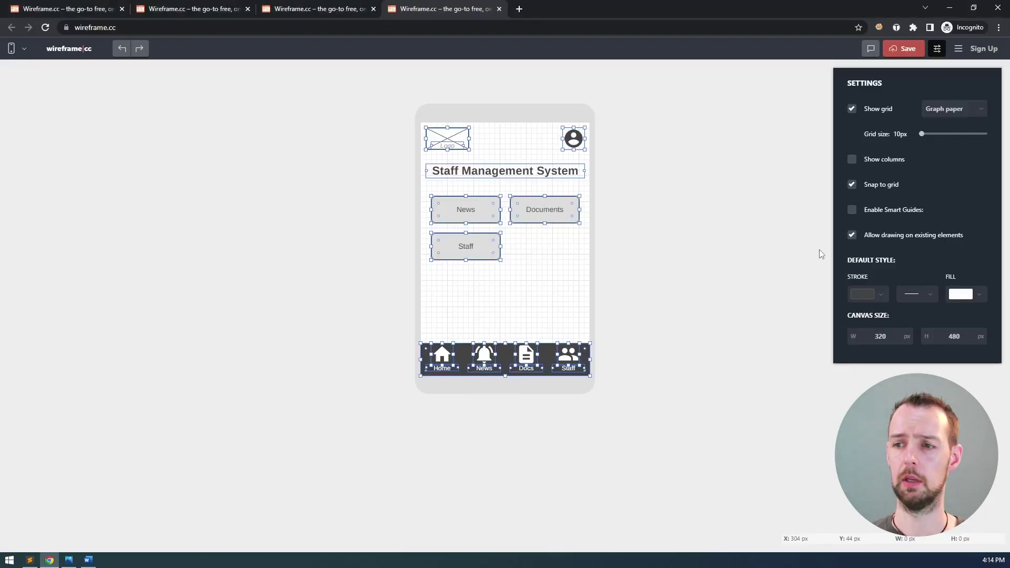
- Delete the News, Documents and Staff buttons from the copied screen
left_click(628, 213)
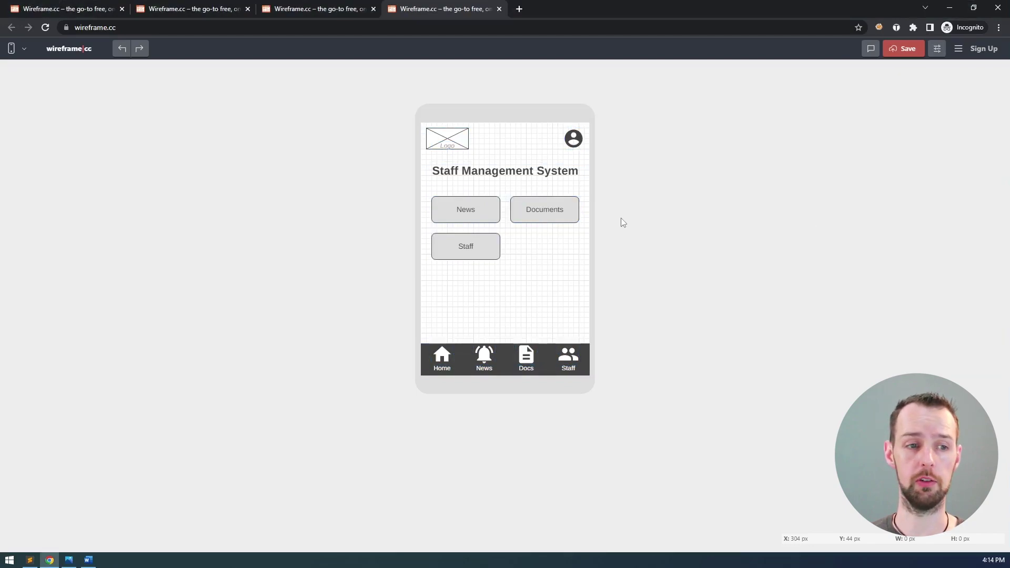
left_click_drag(590, 270, 426, 196)
key("Delete")
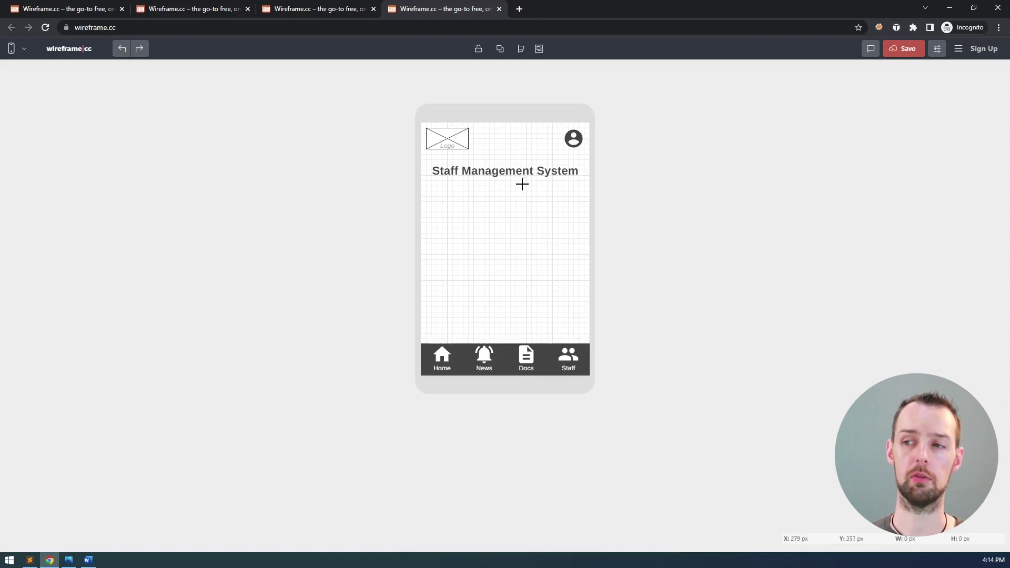
- Change the title to a left-aligned 'Staff' and nudge it up slightly
left_click(512, 170)
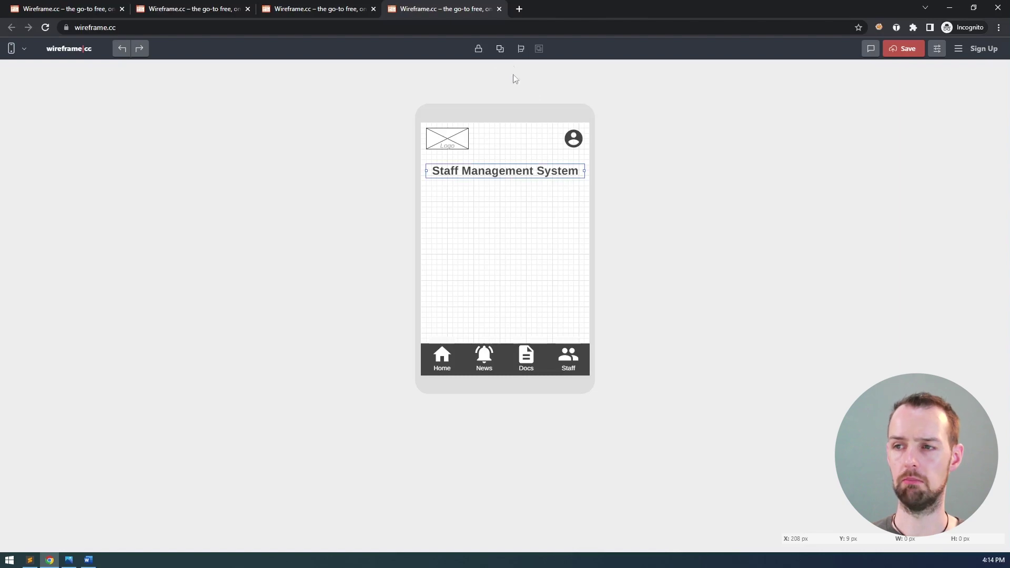
double_click(491, 170)
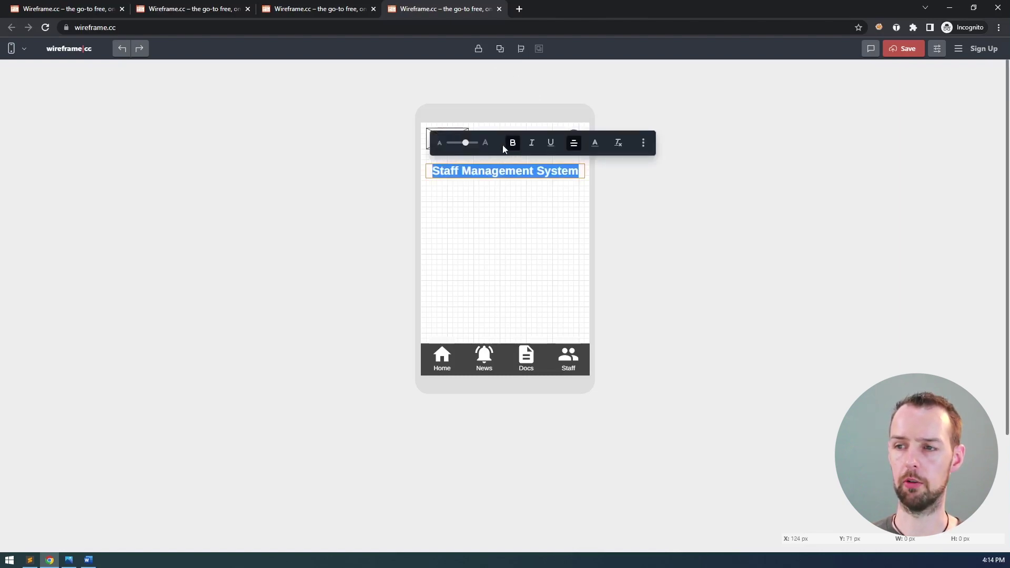
left_click(574, 144)
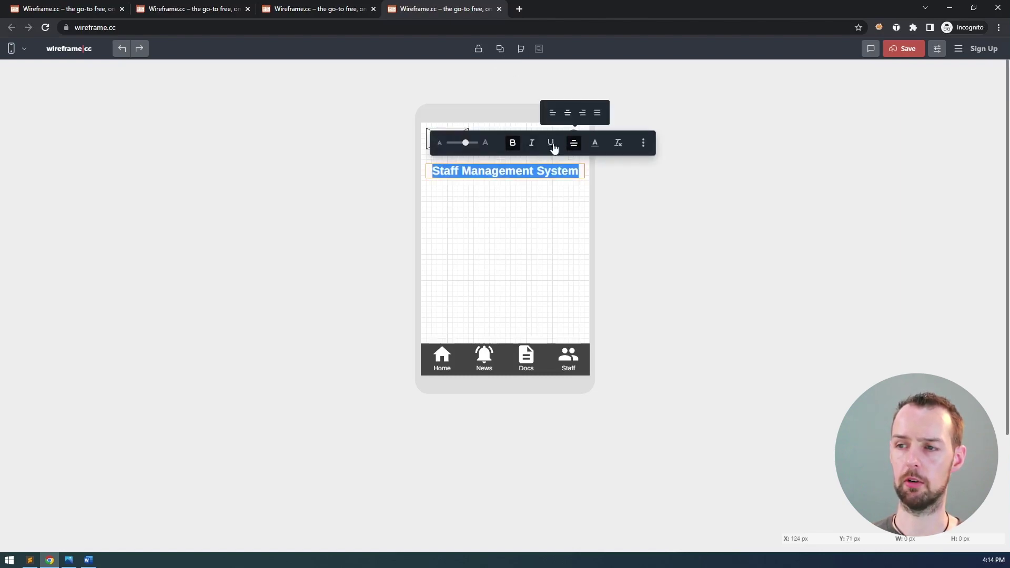
left_click(552, 112)
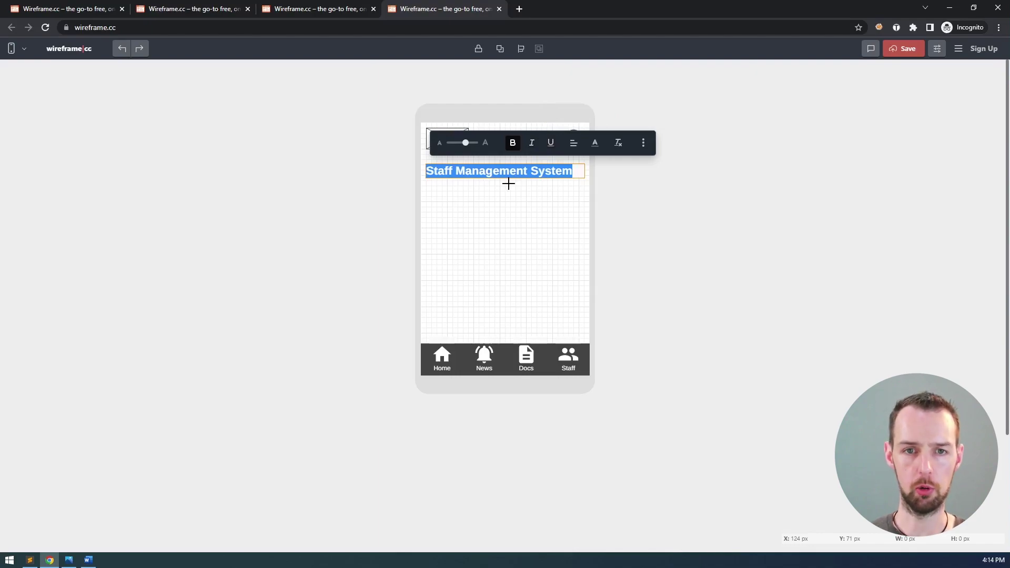
type("Staff")
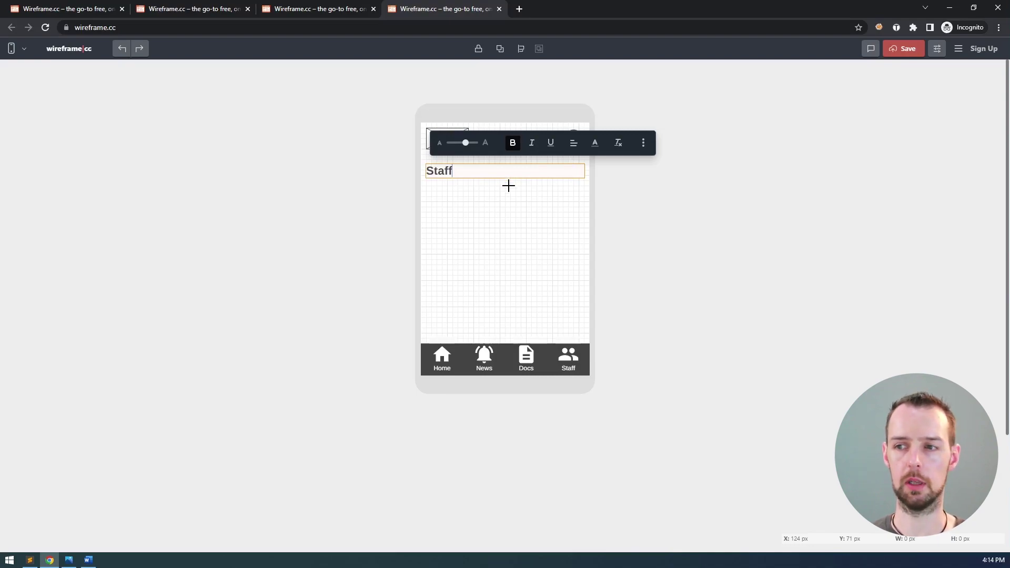
left_click(507, 184)
left_click(449, 174)
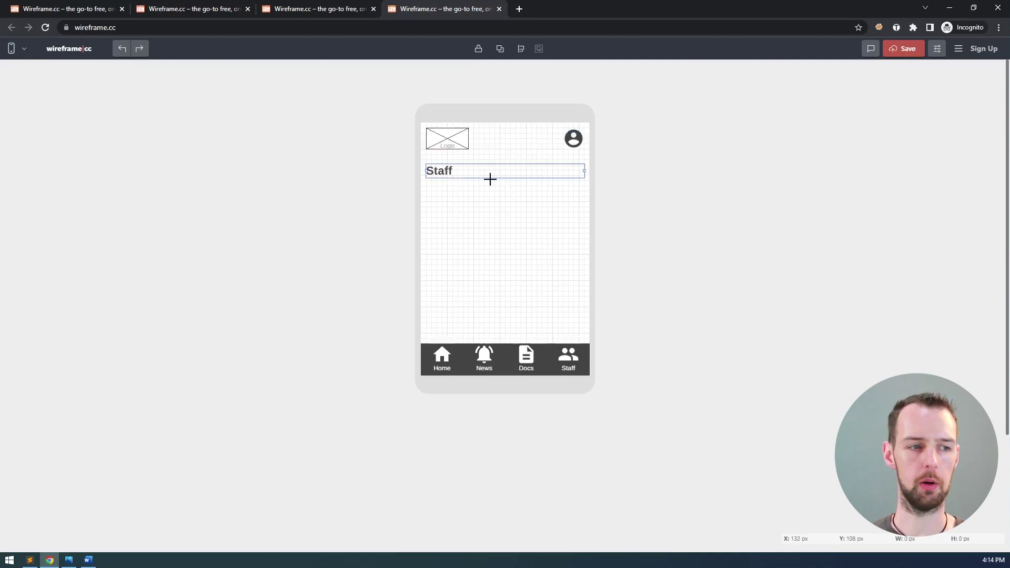
key("shift+Up")
left_click(490, 179)
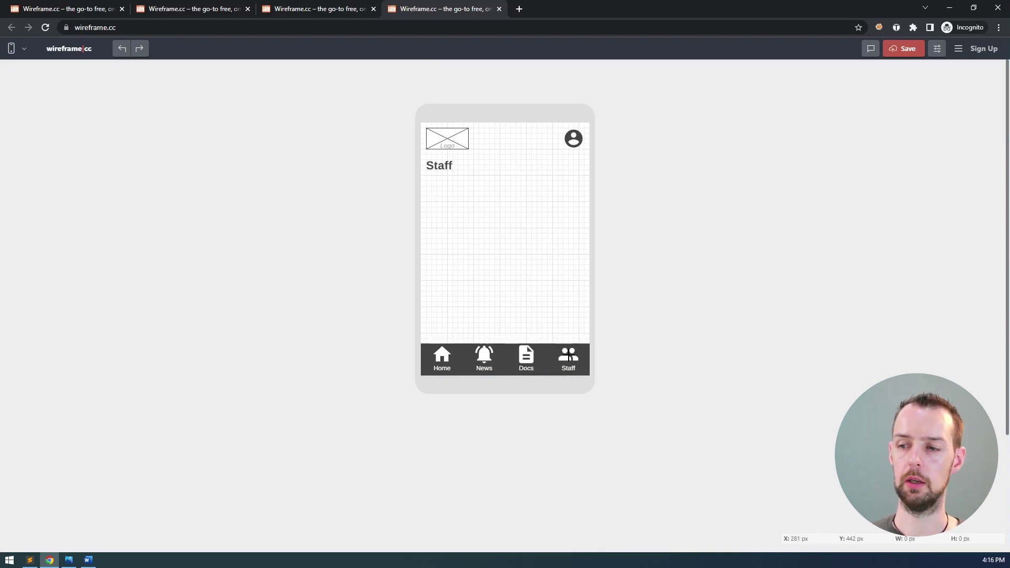
- Colour the Staff nav-bar icon and its Staff label red
left_click(568, 358)
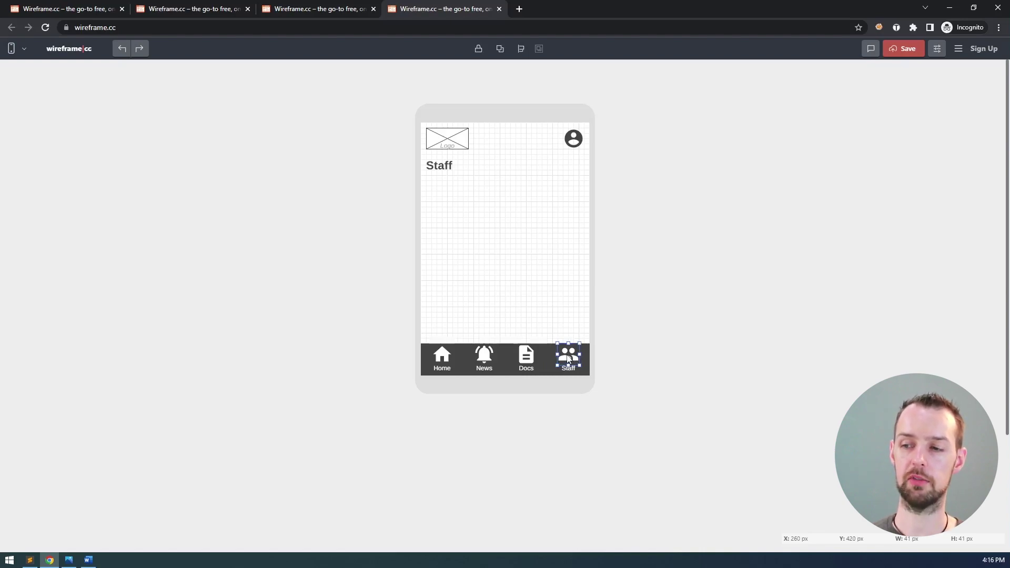
left_click(569, 359)
left_click(614, 326)
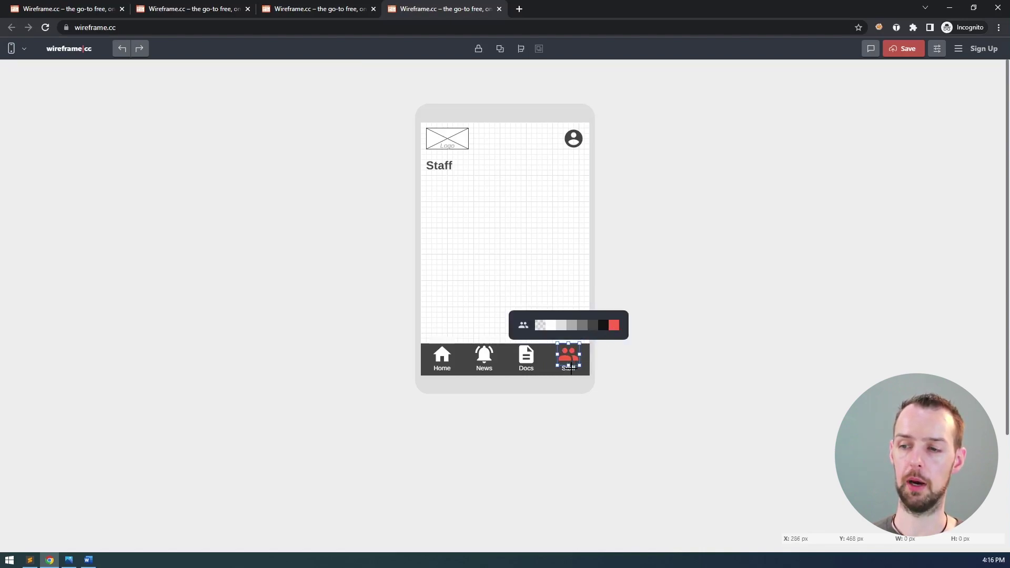
double_click(569, 369)
left_click(621, 346)
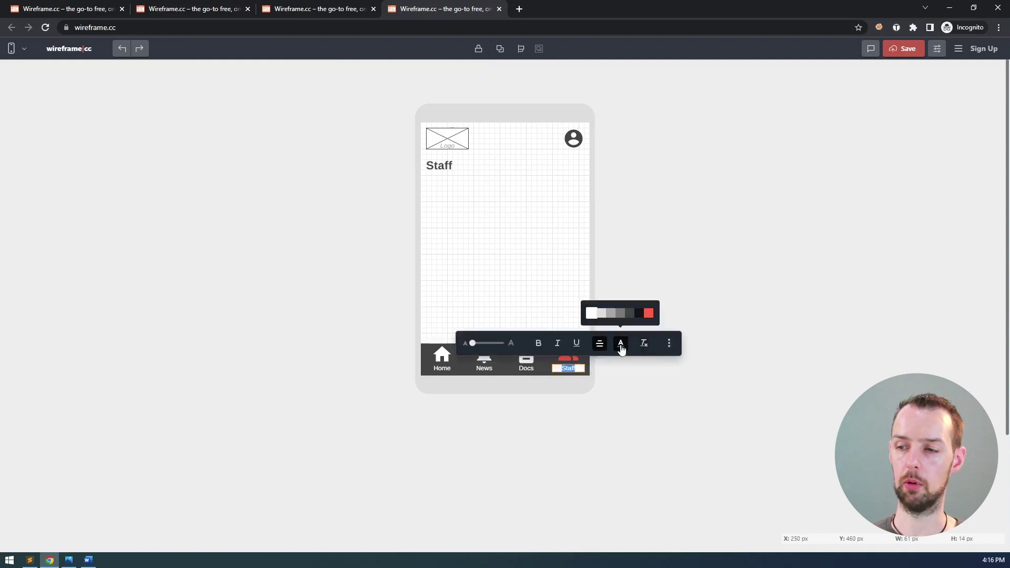
left_click(649, 313)
left_click(610, 288)
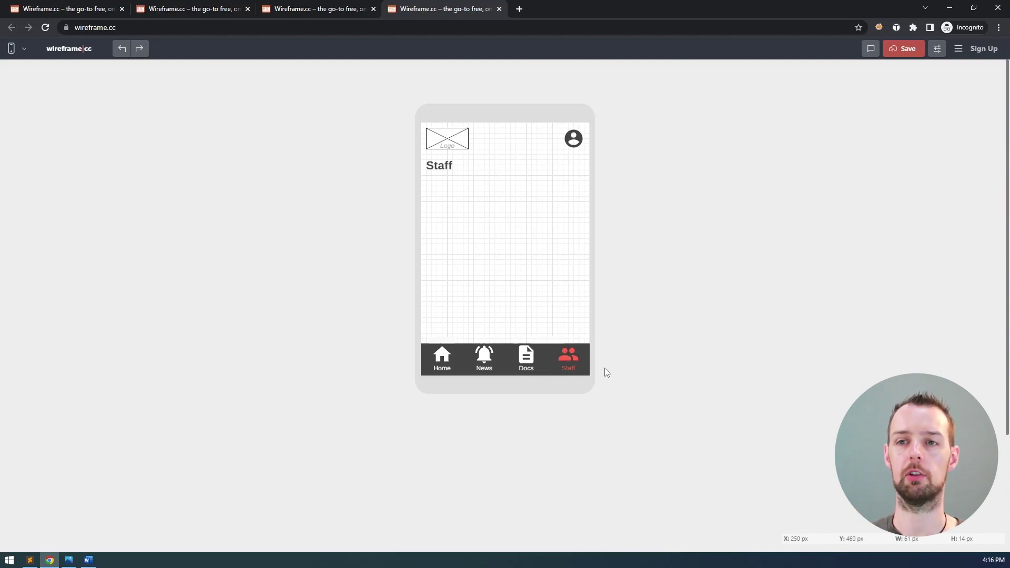
- Compare the Staff page with the manager home screen wireframe and the storyboard sketch
left_click(330, 11)
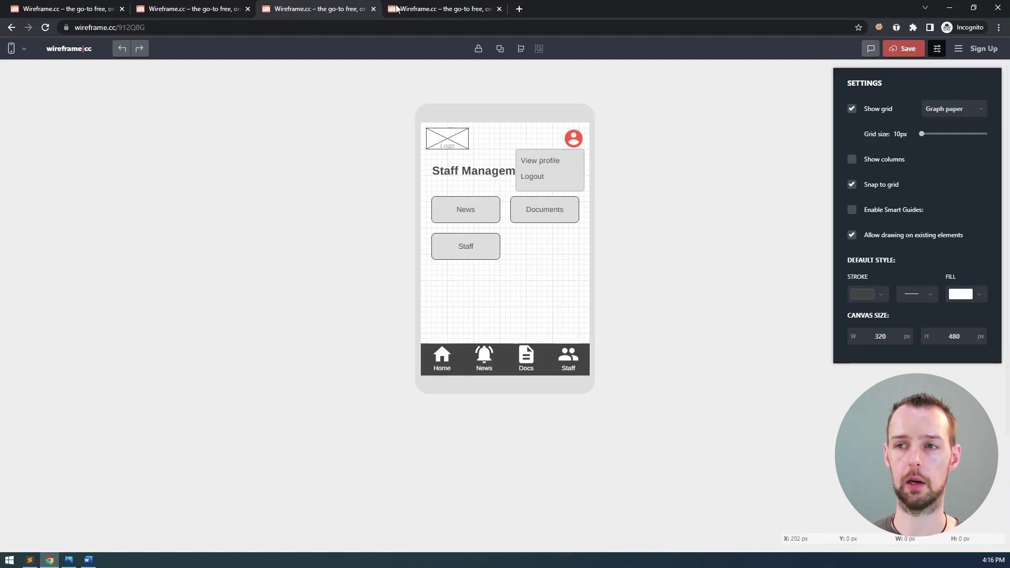
left_click(416, 8)
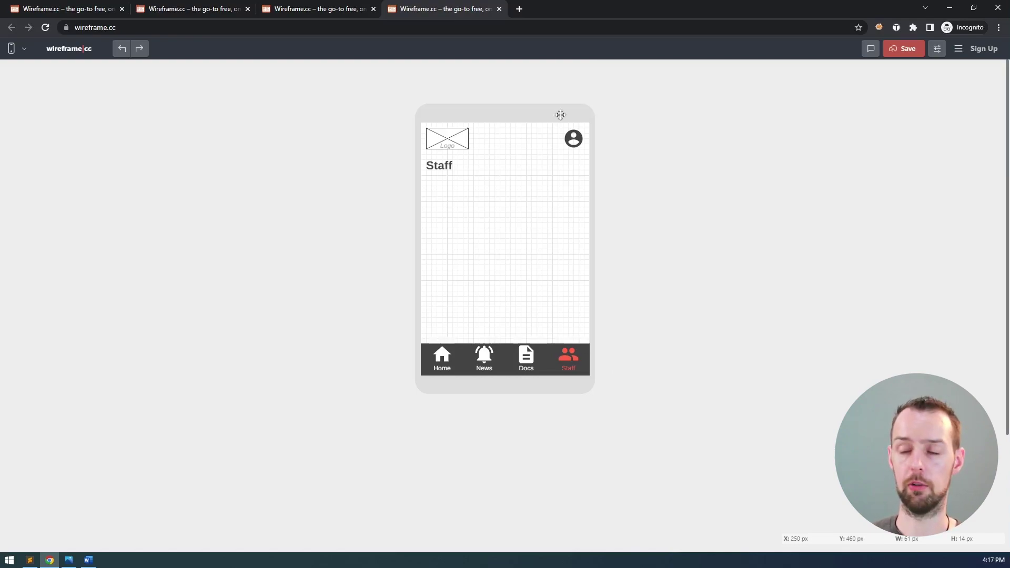
left_click(335, 10)
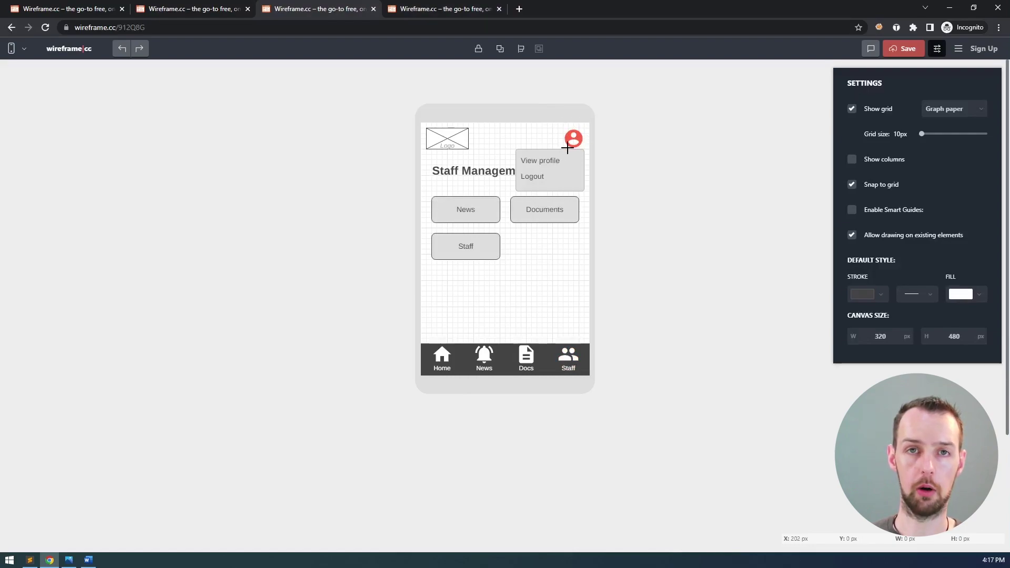
left_click(464, 10)
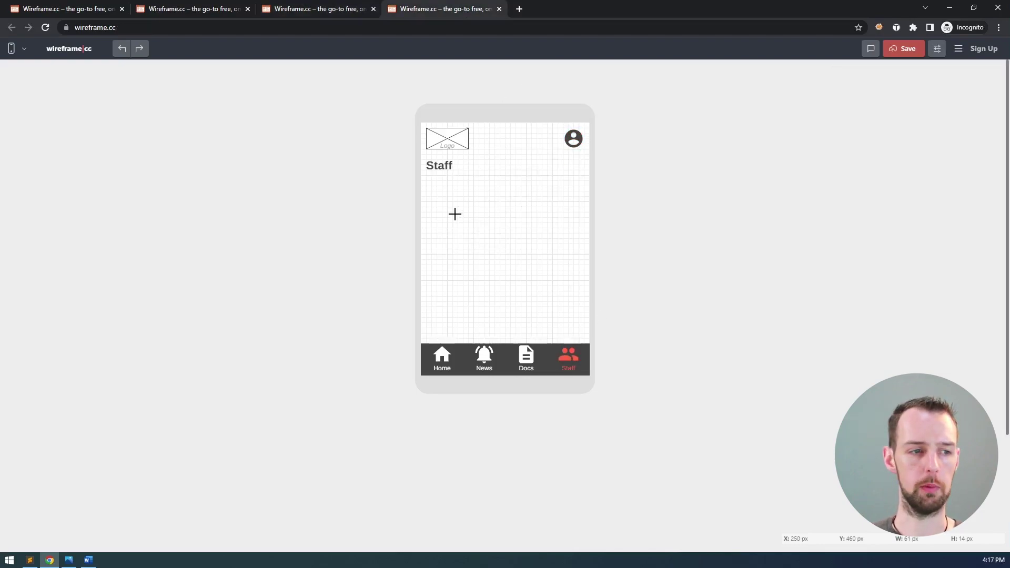
key("alt+Tab")
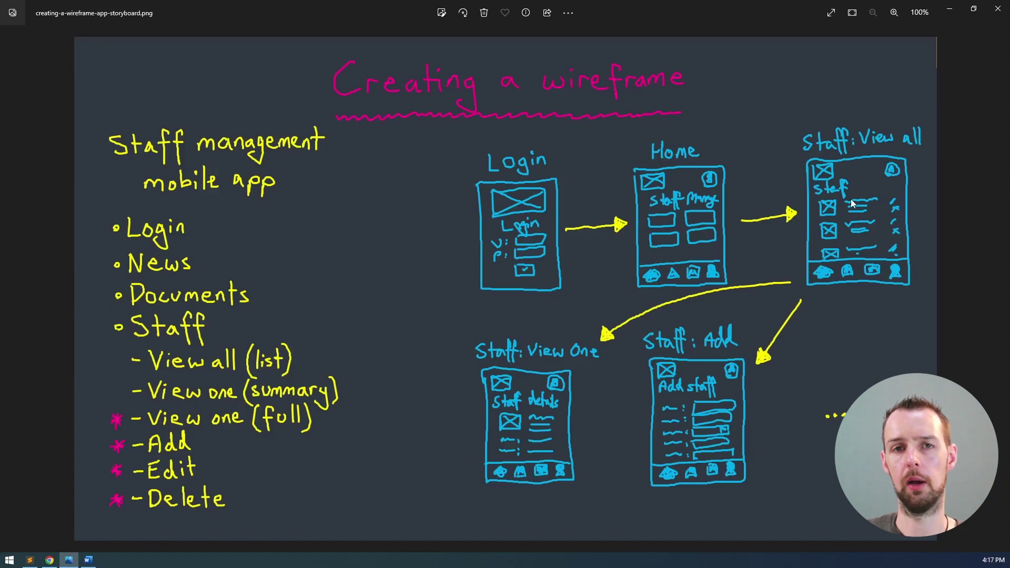
key("alt+Tab")
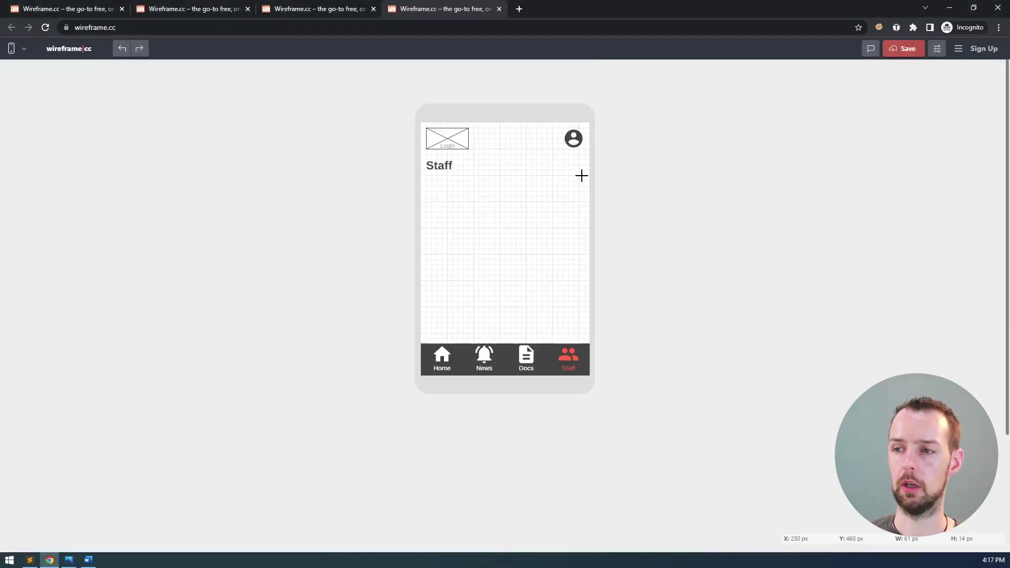
- Draw a tall vertical scrollbar down the right side of the Staff list area
left_click_drag(572, 175, 587, 341)
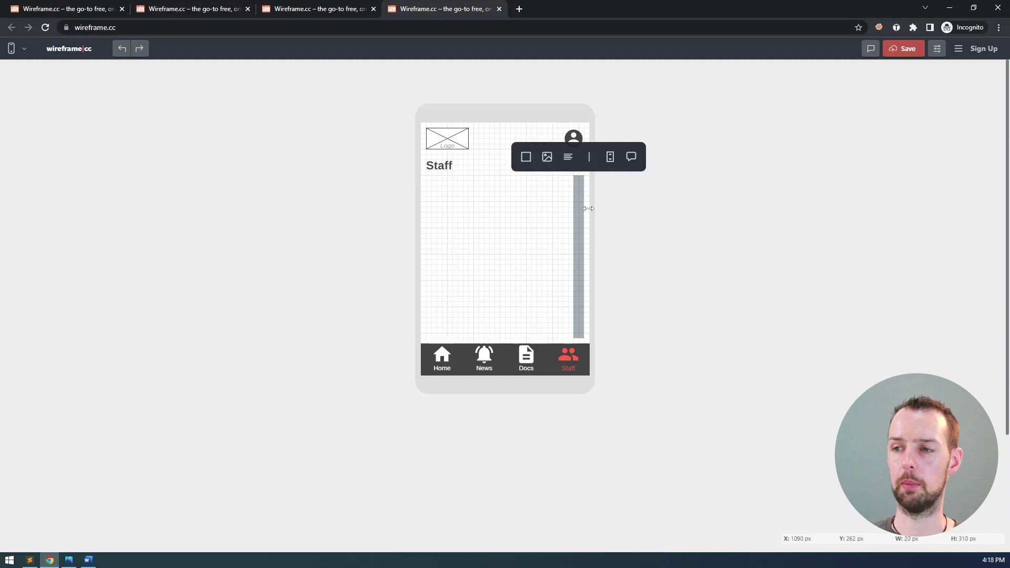
left_click(612, 158)
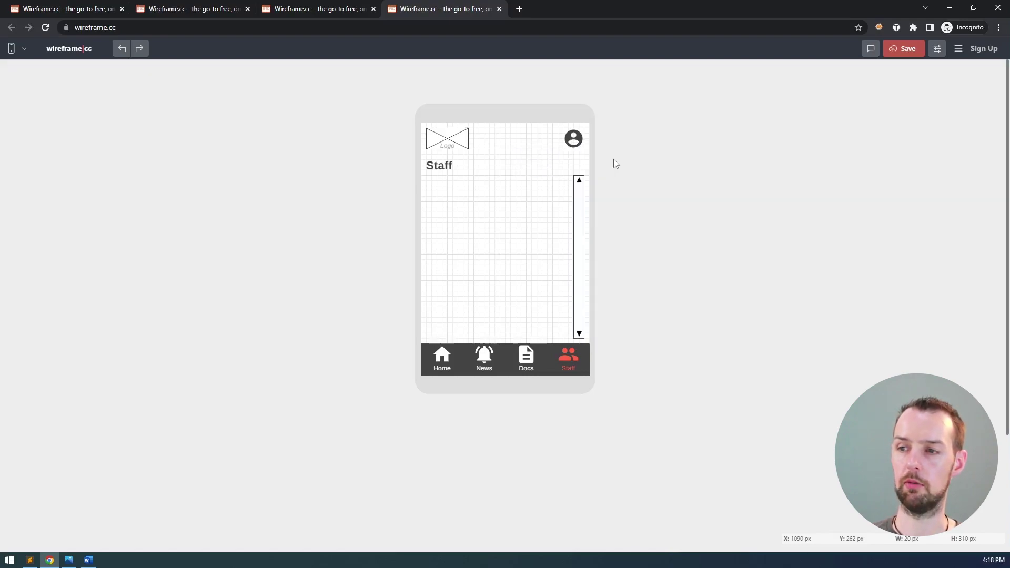
left_click(579, 182)
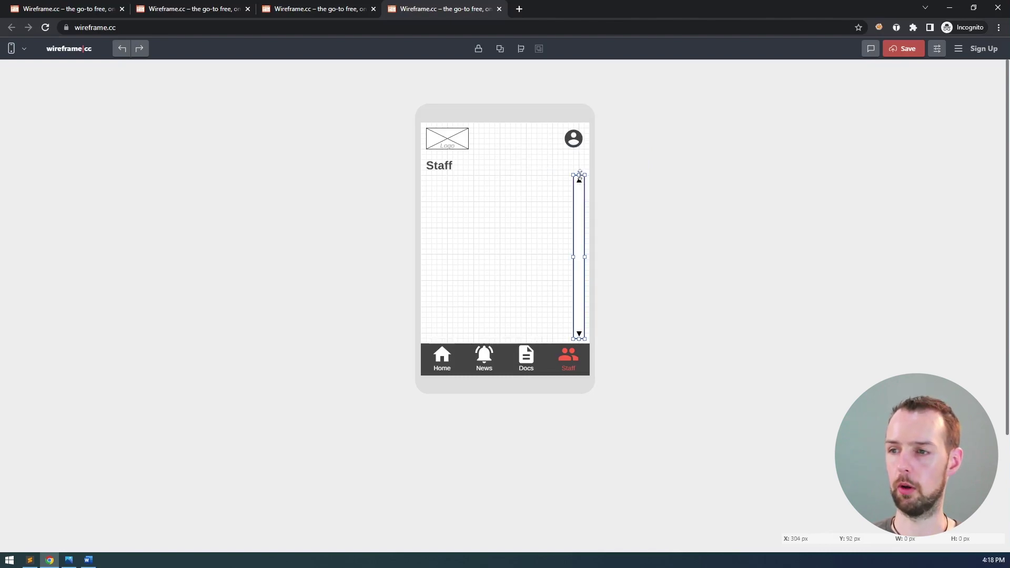
left_click(571, 203)
left_click(578, 213)
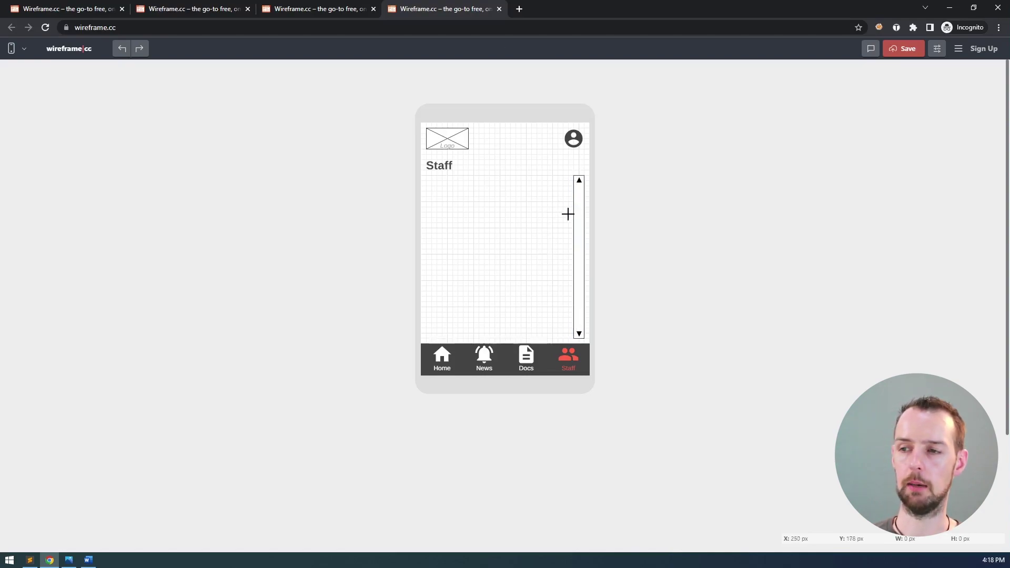
- Turn off snap to grid and nudge the scrollbar toward the screen's right edge
left_click(938, 52)
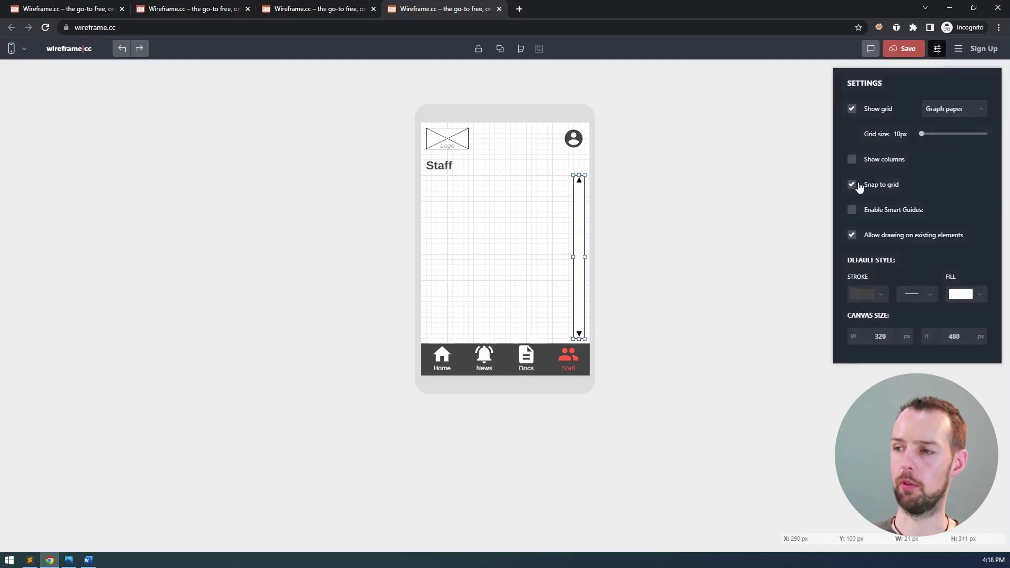
left_click(852, 185)
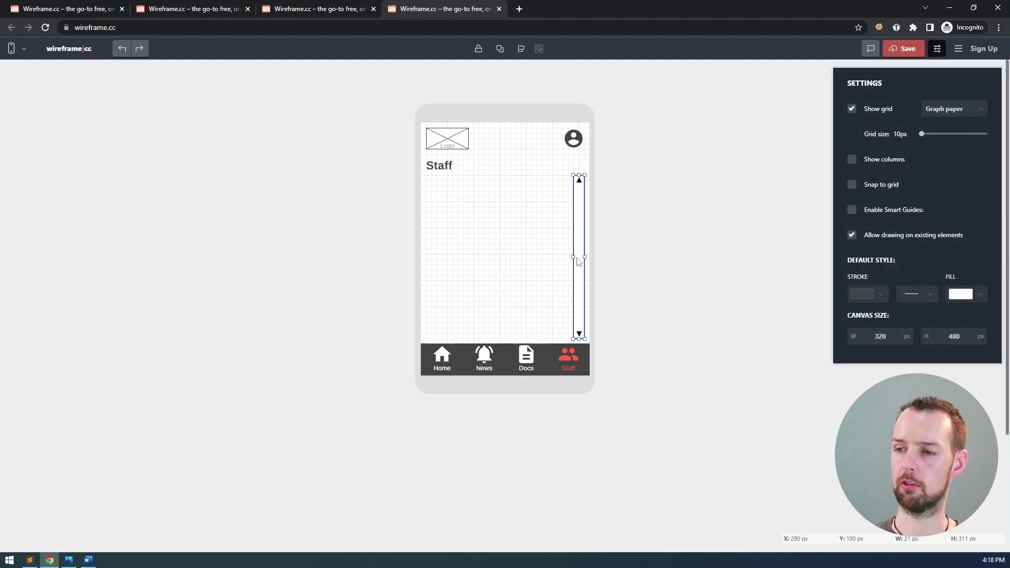
left_click_drag(574, 257, 575, 256)
left_click(852, 185)
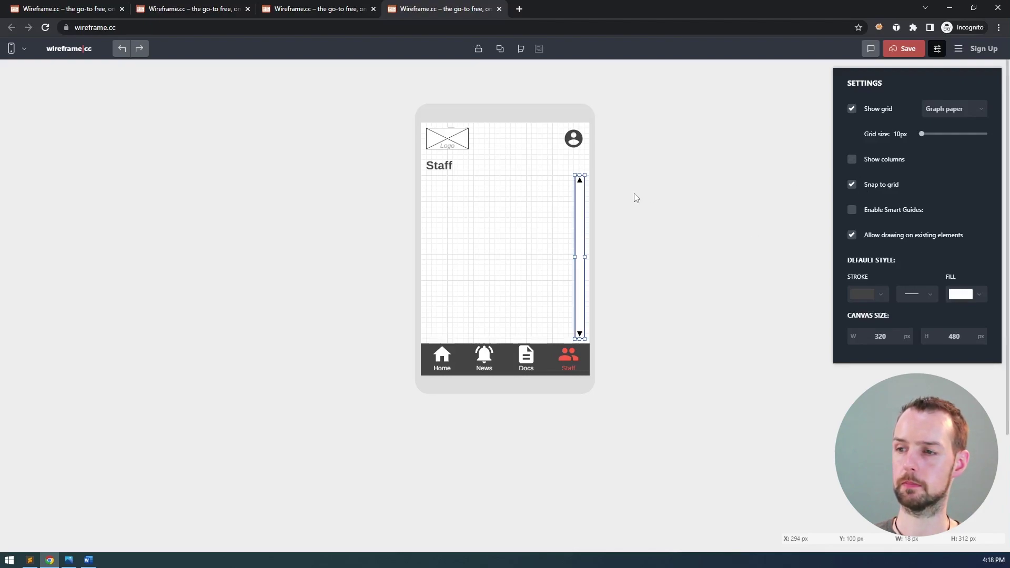
left_click(554, 210)
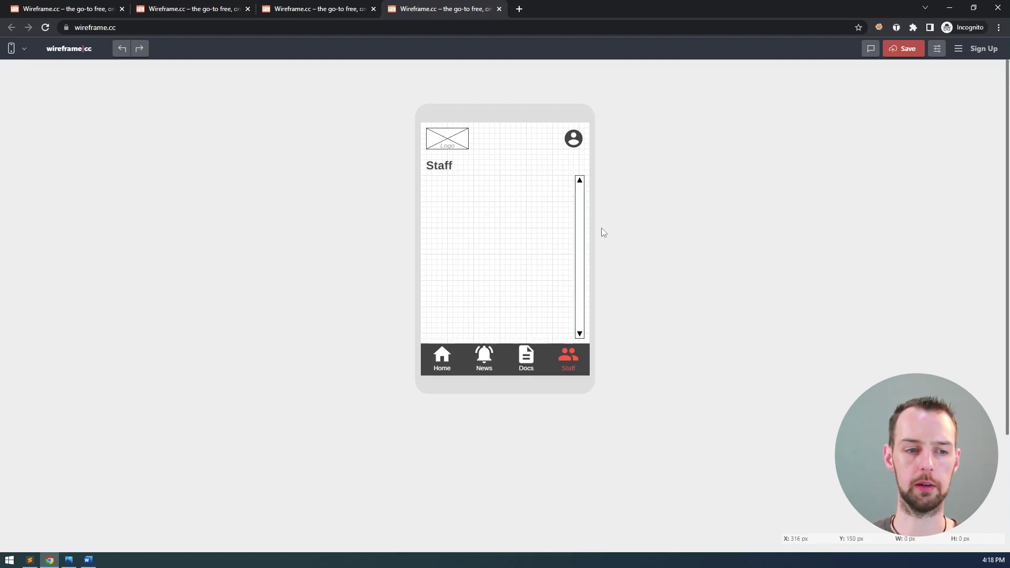
- Nudge the scrollbar flush right, restore snapping, and draw a 70×70 px box under Staff
left_click(581, 185)
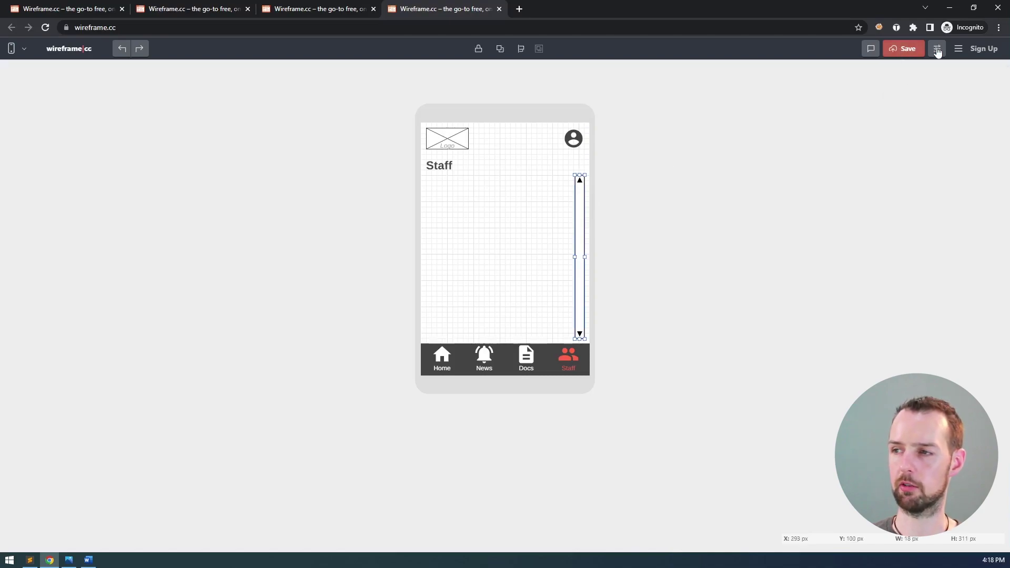
left_click(937, 49)
left_click(852, 187)
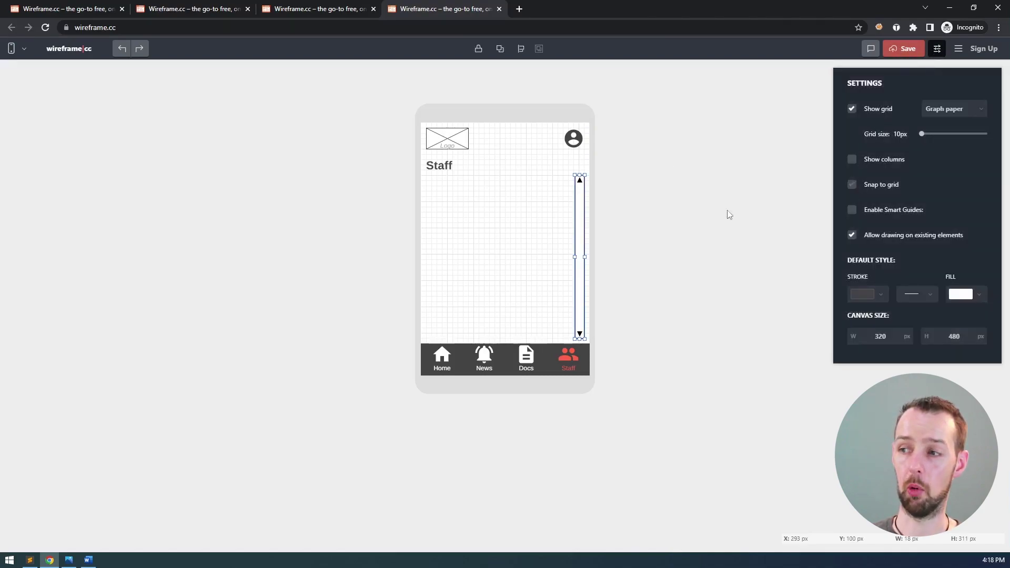
key("Right")
key("Right")
key("Right")
key("Right")
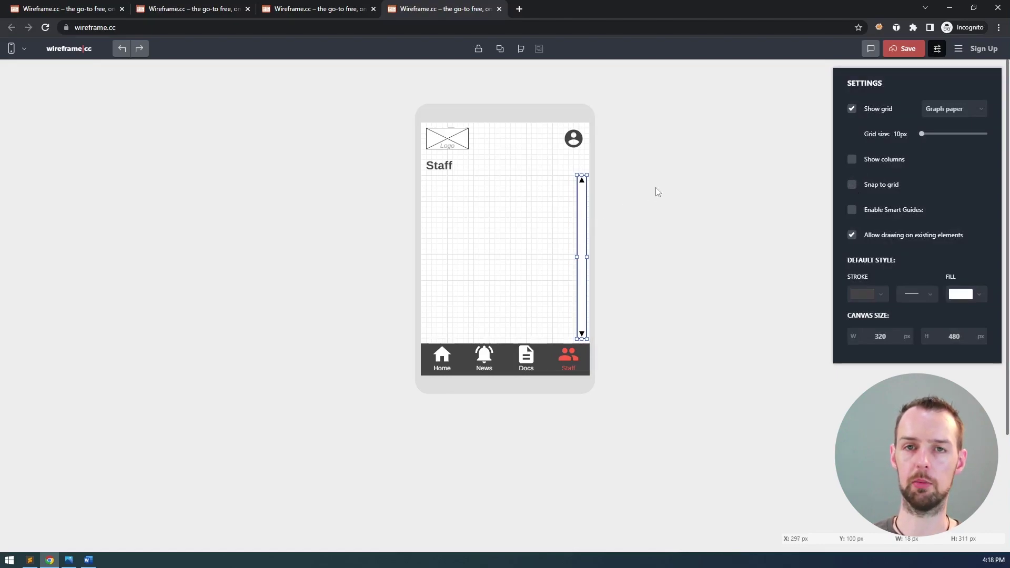
left_click(866, 185)
left_click(729, 189)
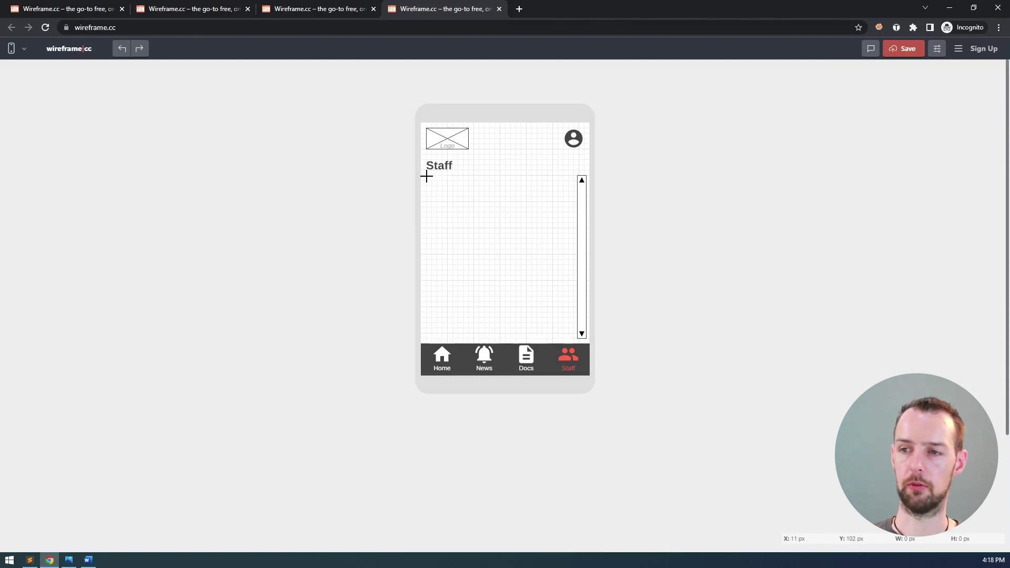
left_click_drag(426, 177, 465, 214)
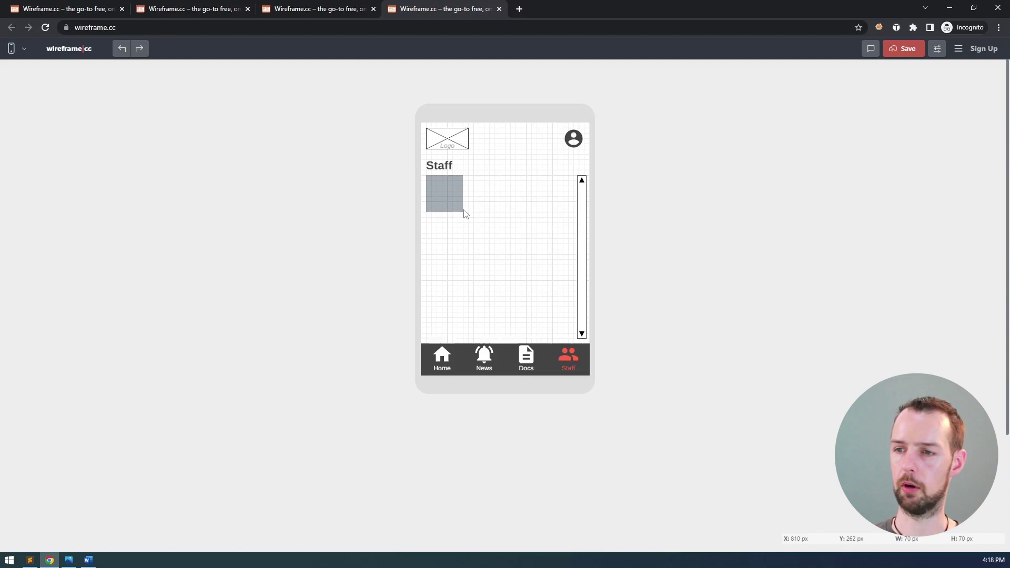
- Make the square an image placeholder set slightly lower, and draw a 170×30 px bar beside it
mouse_move(455, 201)
left_mouse_down()
mouse_move(489, 228)
mouse_move(453, 203)
mouse_move(456, 190)
mouse_move(411, 181)
mouse_move(453, 190)
mouse_move(462, 230)
mouse_move(472, 196)
mouse_move(449, 225)
mouse_move(442, 198)
mouse_move(463, 203)
mouse_move(452, 203)
mouse_move(465, 217)
left_mouse_up()
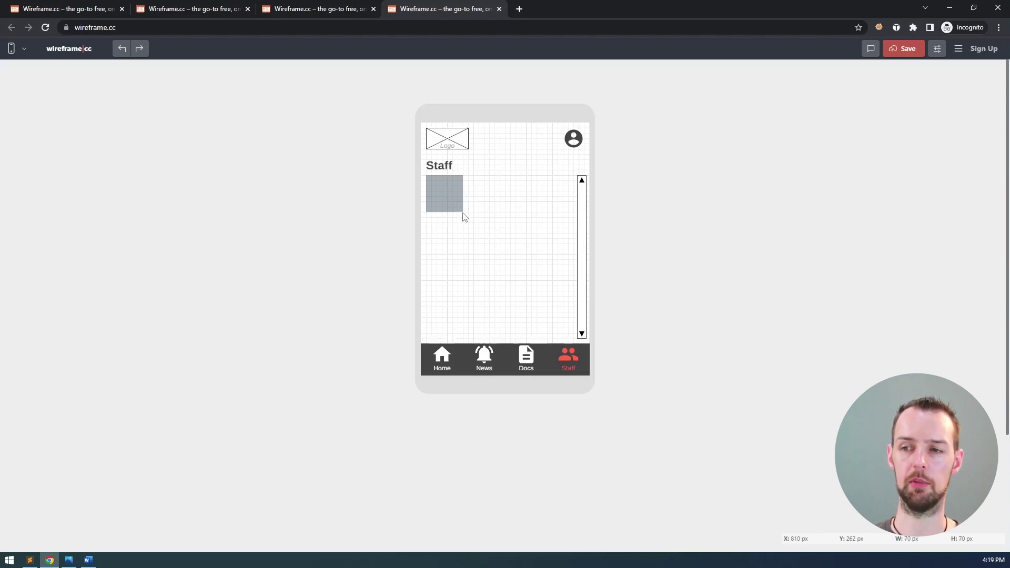
left_click_drag(465, 218, 463, 211)
left_click(413, 156)
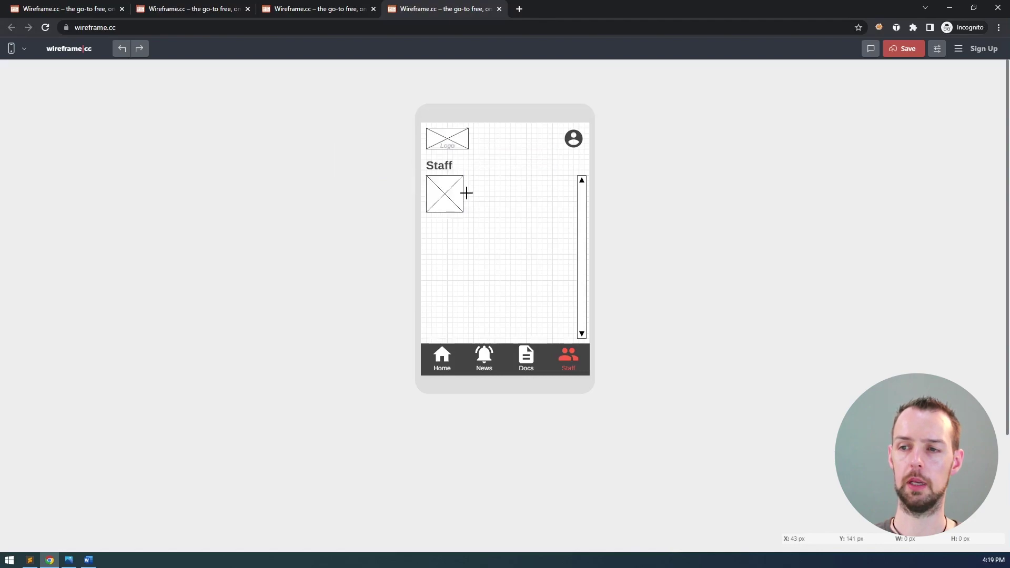
left_click_drag(446, 192, 446, 197)
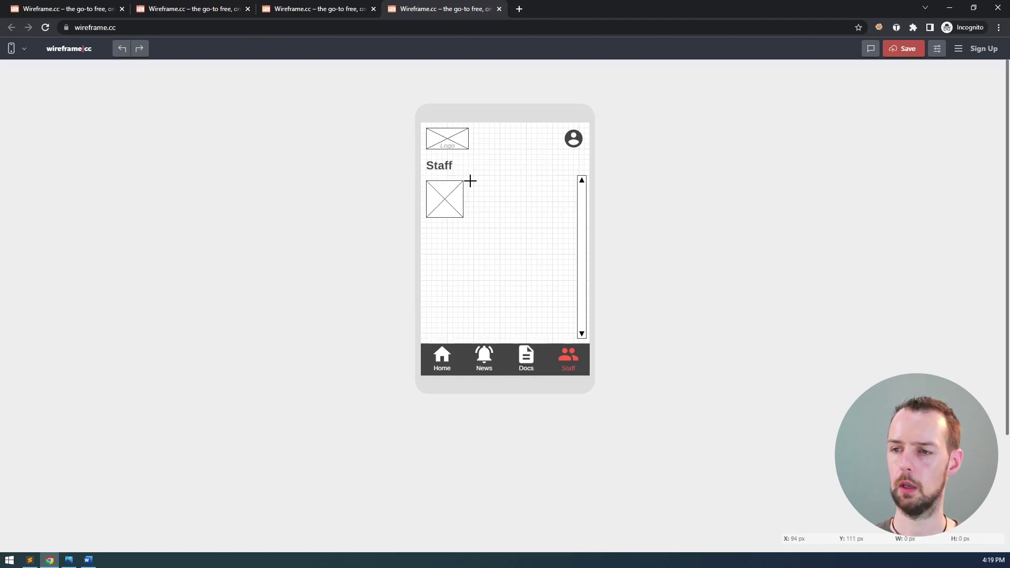
left_click_drag(473, 181, 570, 204)
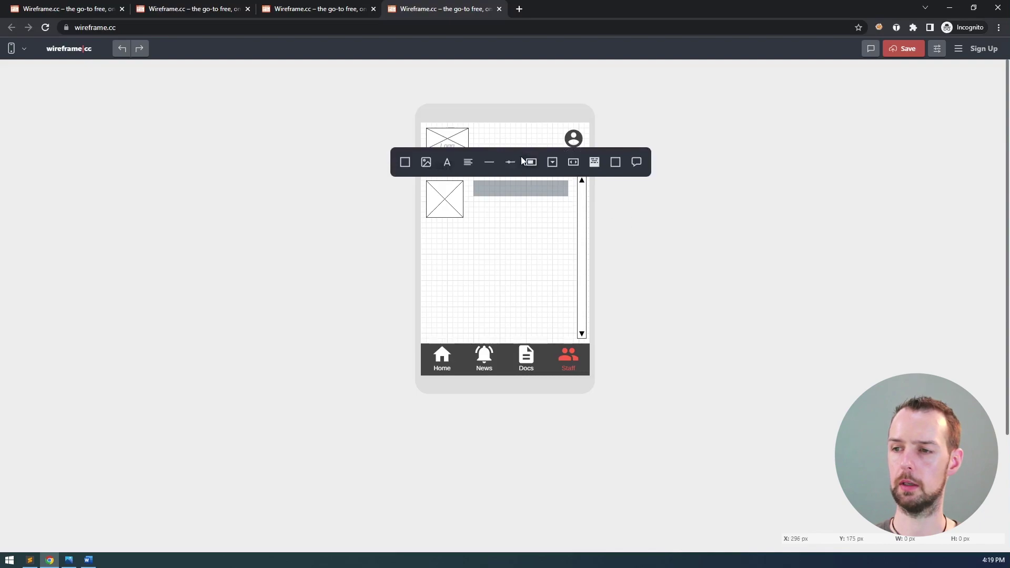
- Turn the bar into bold 'Person Name' text beside the image placeholder
left_click(448, 162)
type("Person Name")
key("BackSpace")
key("BackSpace")
type("me")
left_click(424, 223)
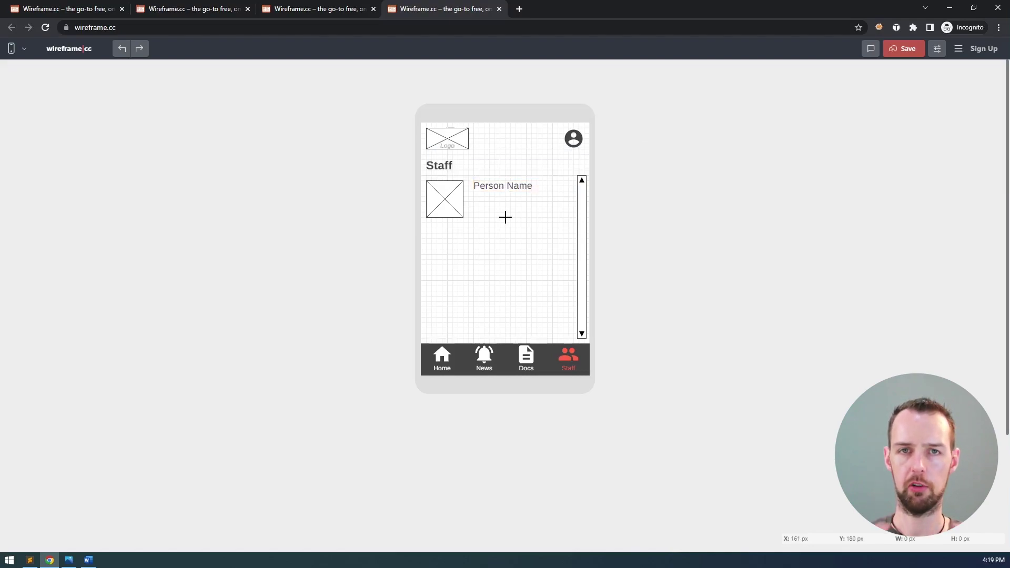
left_click(504, 187)
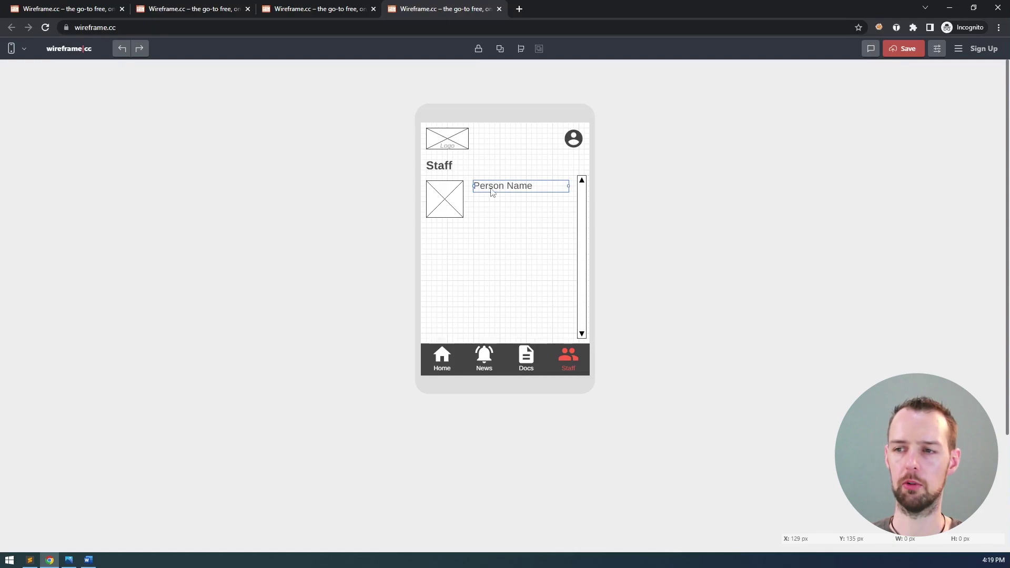
double_click(492, 192)
left_click(515, 158)
left_click(520, 193)
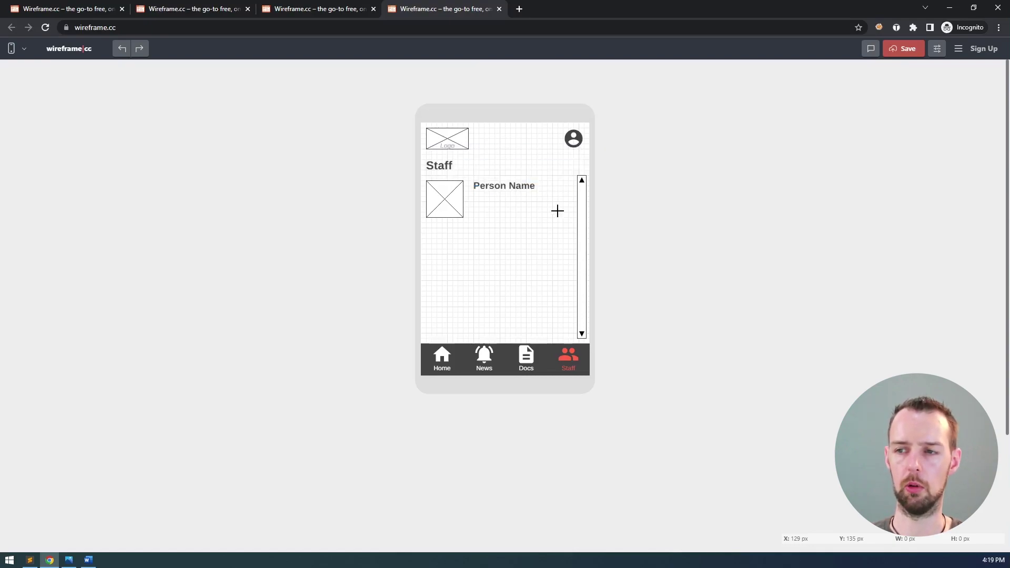
- Duplicate the 'Person Name' label and place the copy directly beneath it
left_click(499, 190)
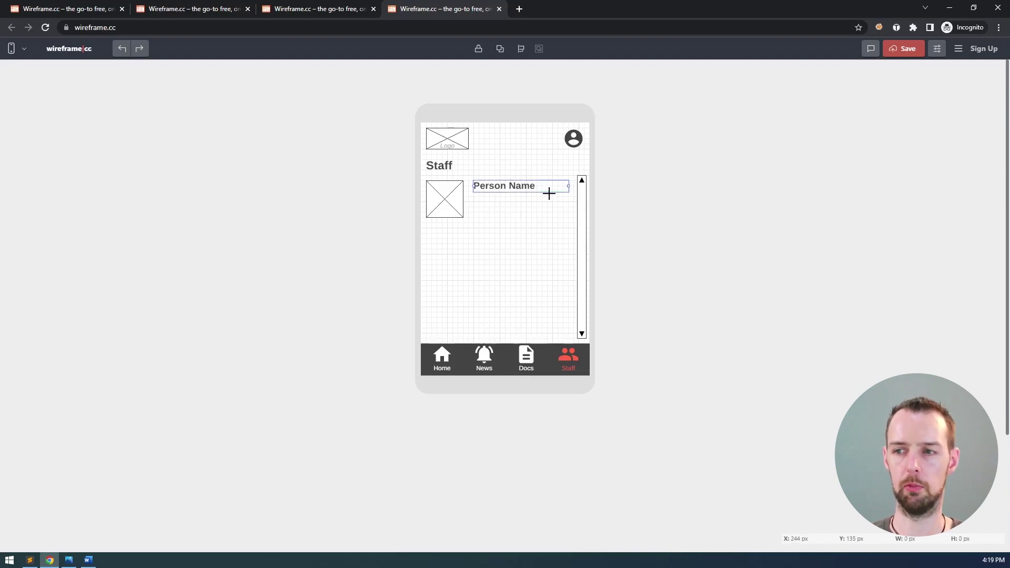
key("ctrl+c")
key("ctrl+v")
key("Down")
key("Down")
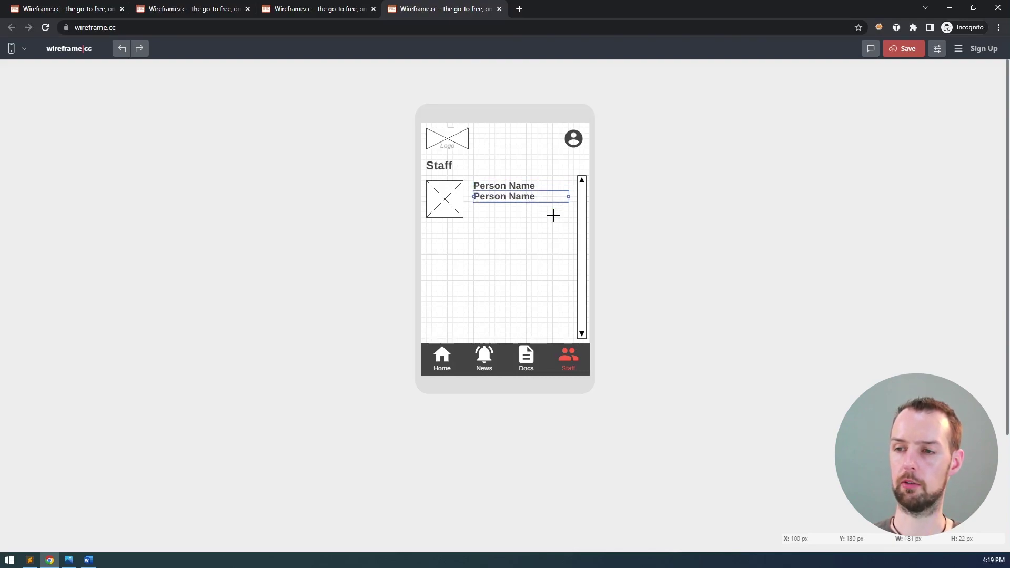
- Turn the duplicated label into a smaller, non-bold 'Title/position' line and nudge it down
double_click(503, 198)
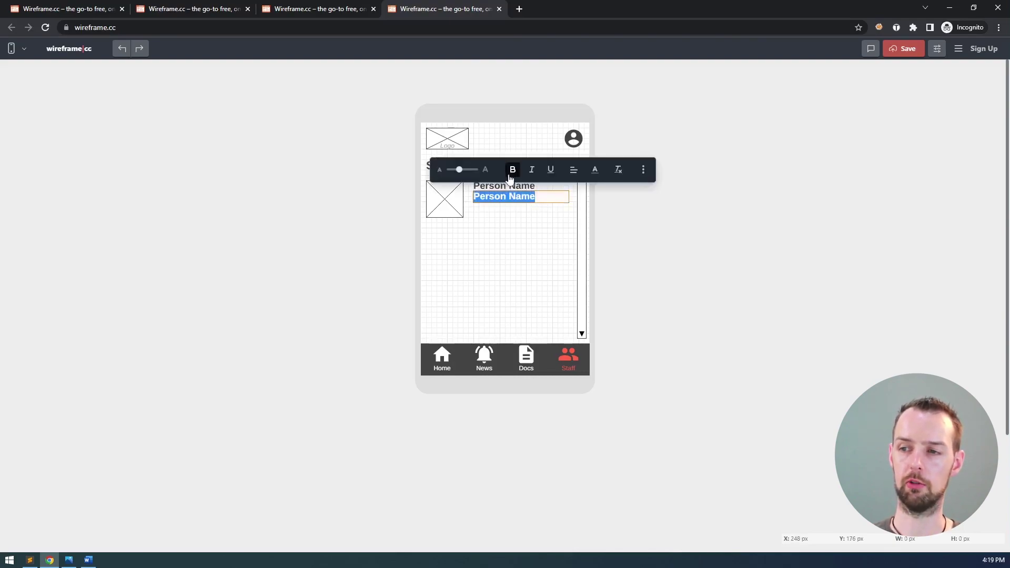
left_click(514, 174)
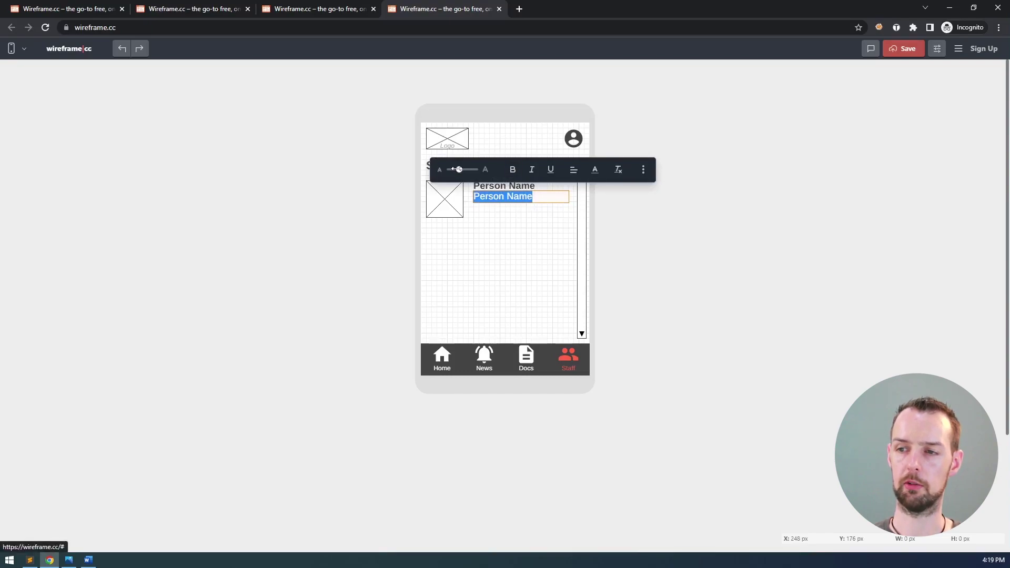
left_click(454, 169)
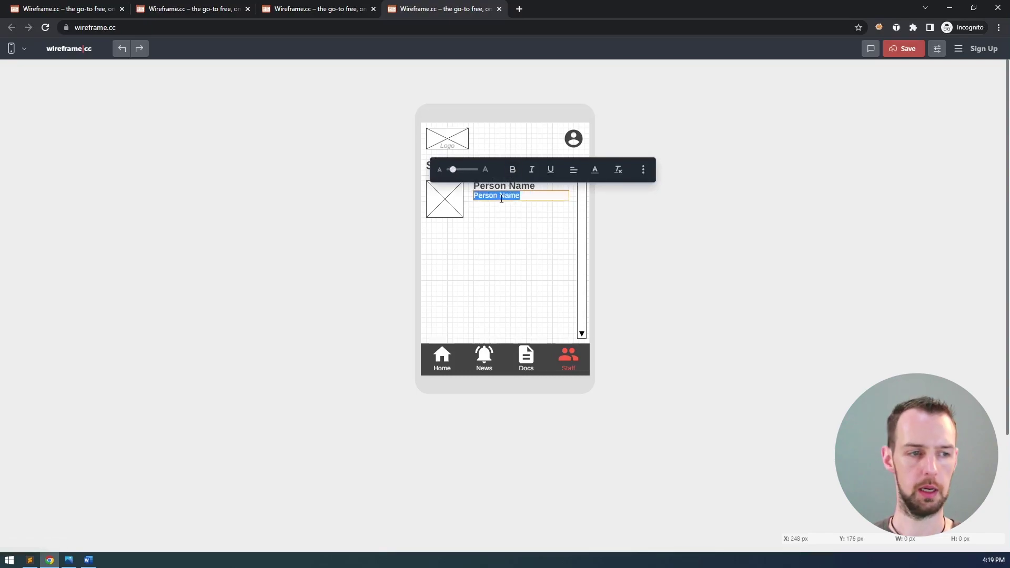
type("Title/position")
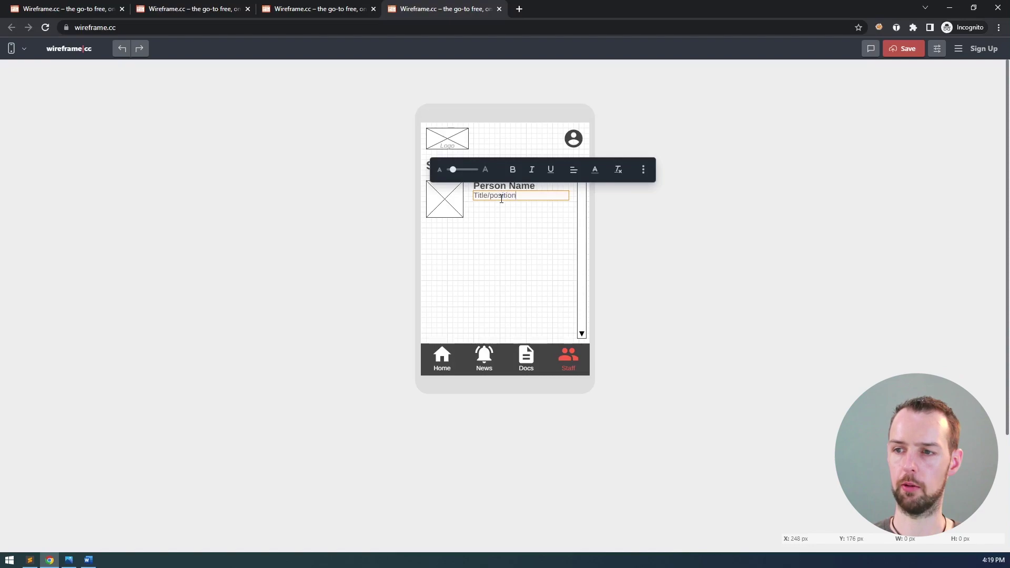
key("Escape")
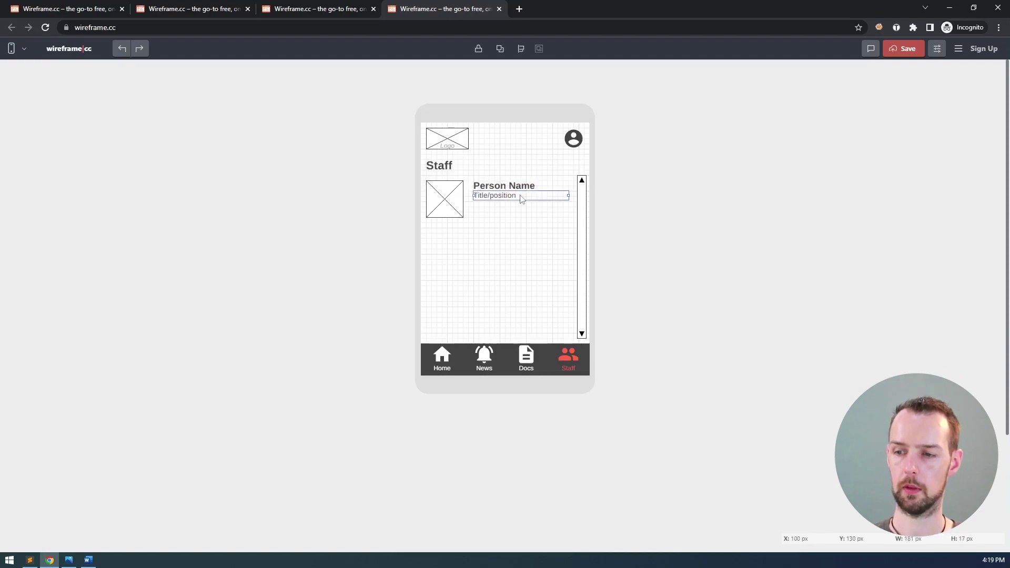
key("shift+Down")
- Duplicate the Title/position line just below it and change its text to 'Department'
left_click(575, 235)
key("ctrl+v")
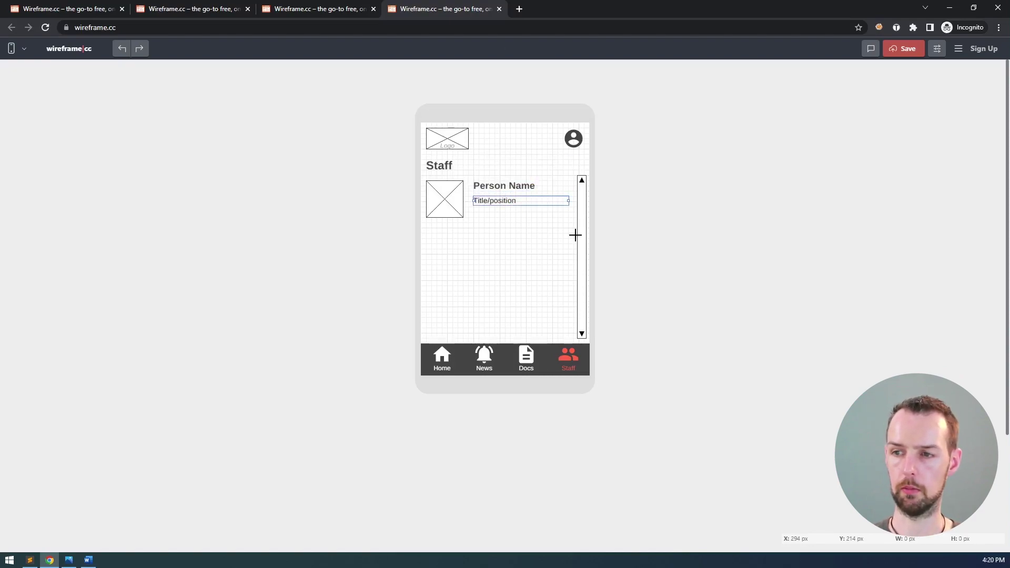
key("shift+Down")
key("shift+Down")
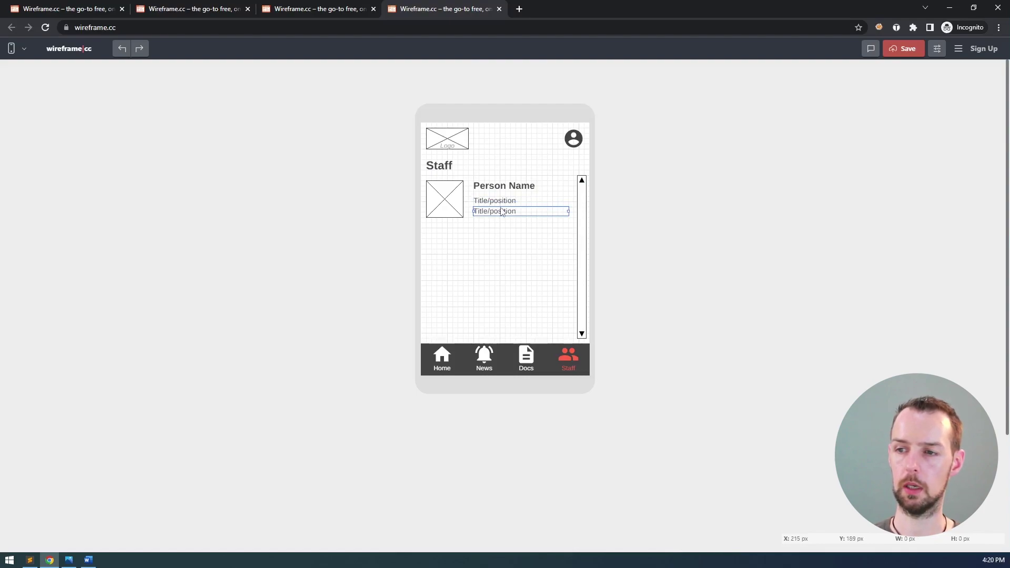
double_click(501, 211)
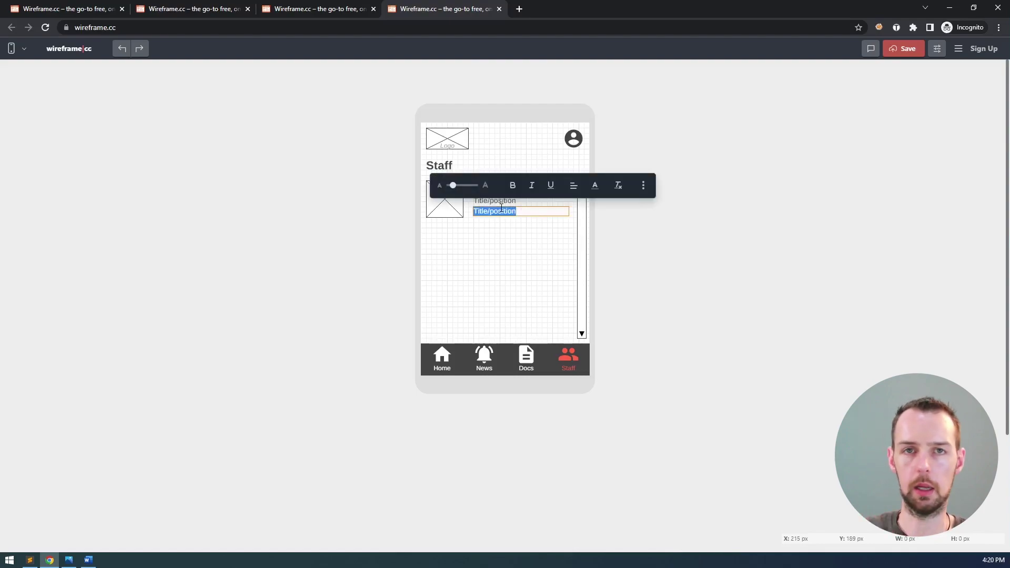
type("Department")
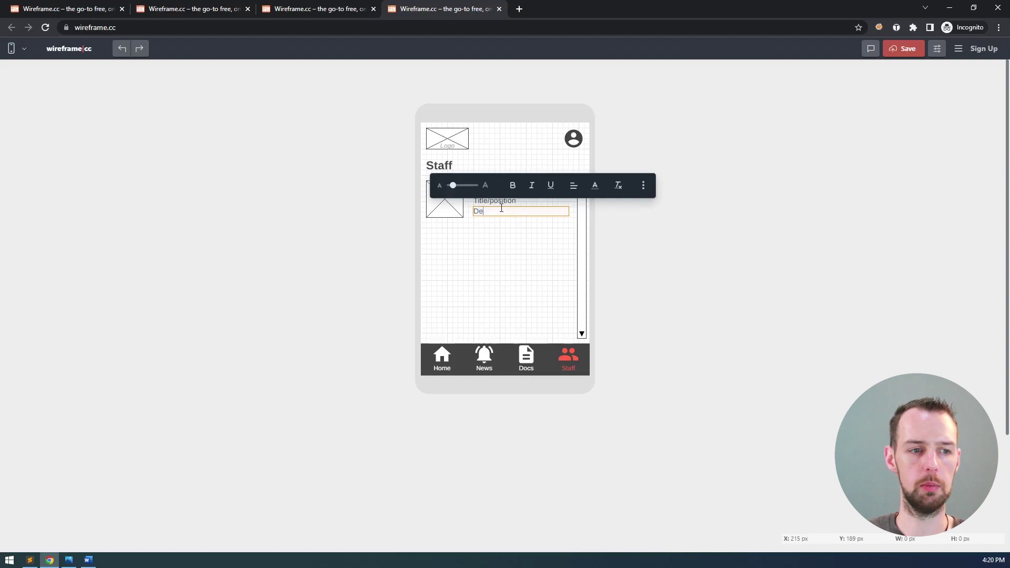
left_click(515, 227)
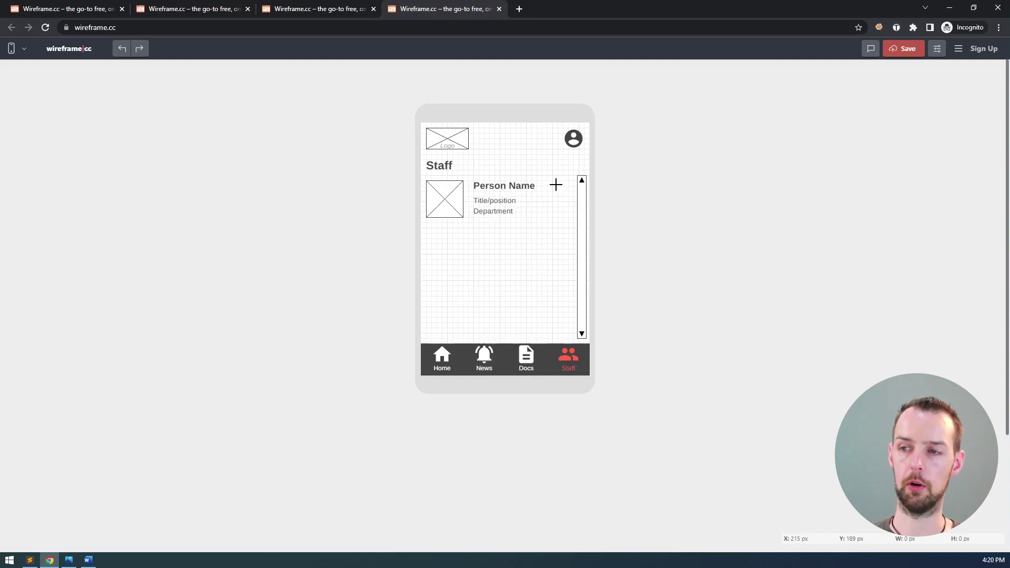
- Place a slightly shrunk pencil 'edit' icon in a small box beside Person Name
left_click_drag(552, 186, 569, 205)
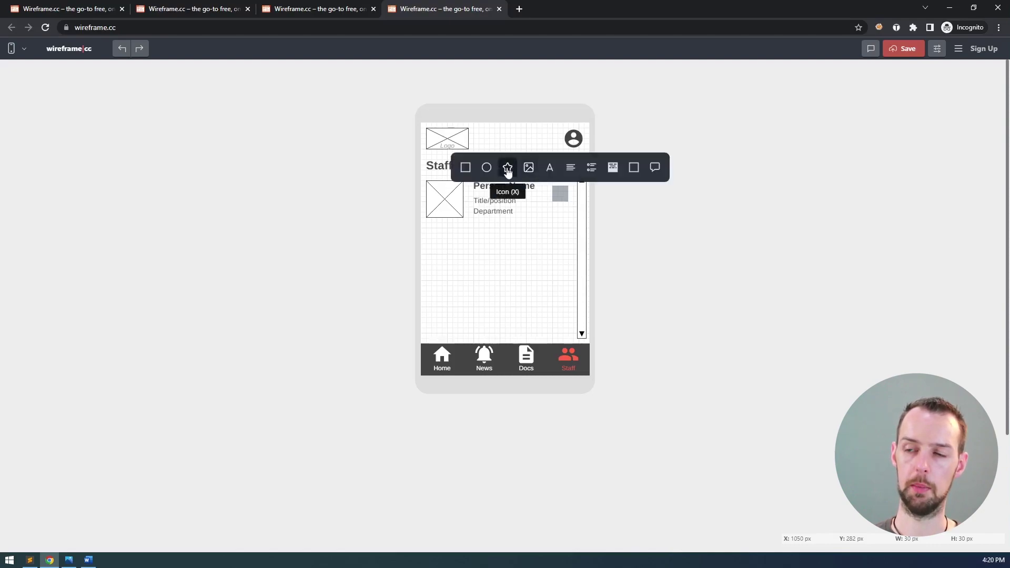
left_click(508, 168)
type("edit")
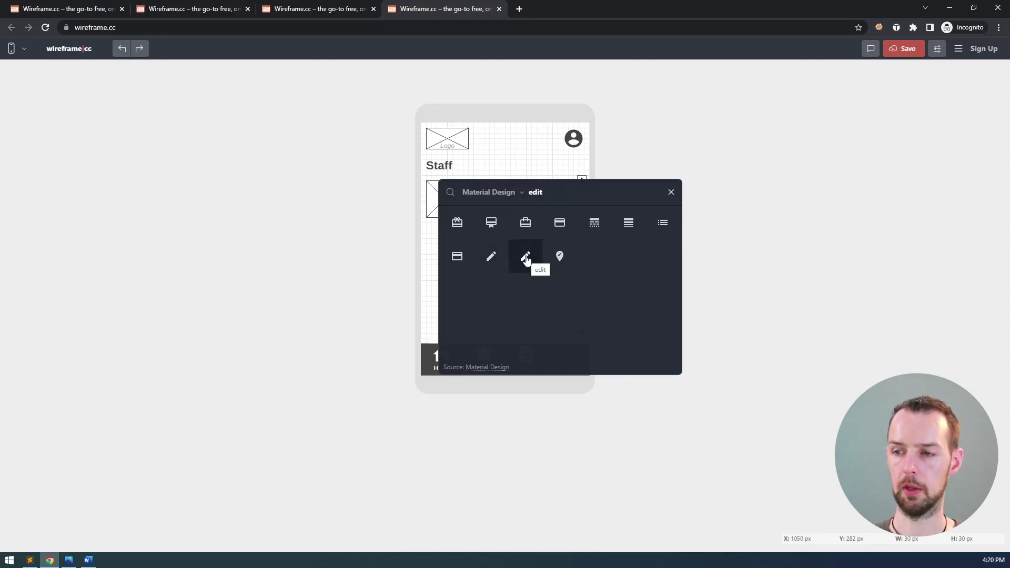
left_click(526, 258)
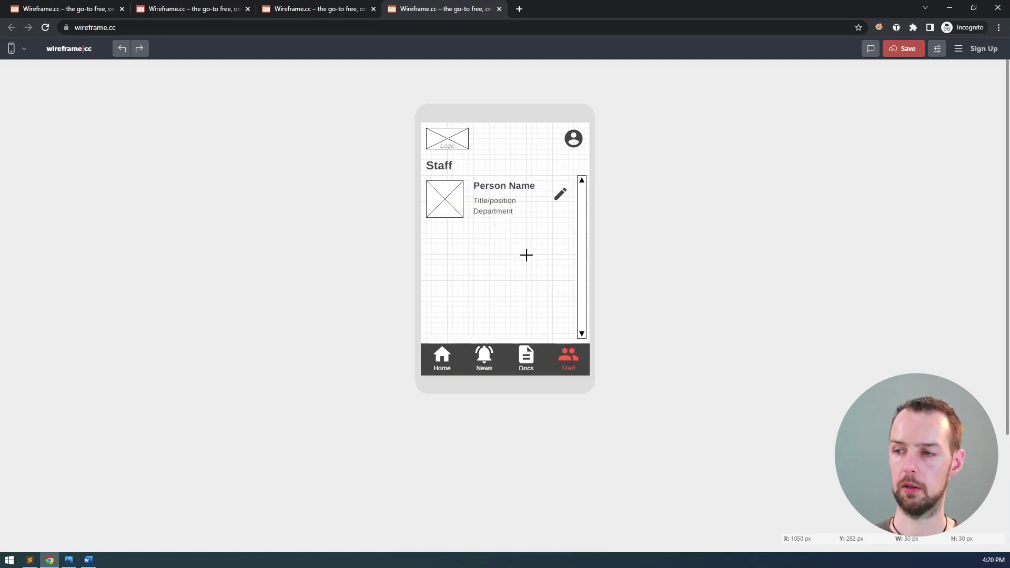
left_click_drag(567, 187, 562, 194)
key("ctrl+c")
- Paste a copy of the pencil icon just below it and swap it for the delete-forever icon
left_click(603, 199)
key("ctrl+v")
key("shift+Down")
key("shift+Down")
key("shift+Down")
left_click(562, 205)
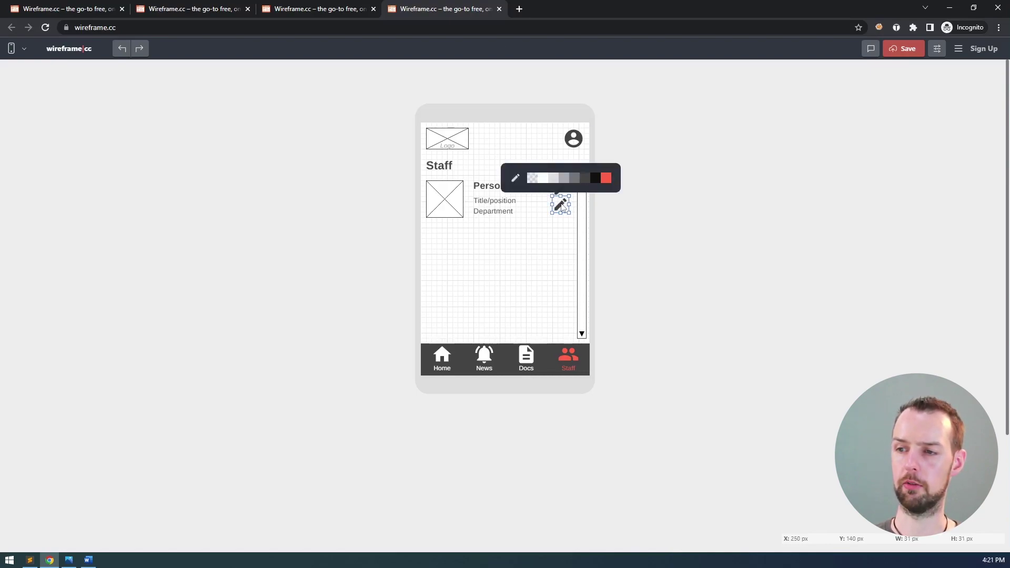
left_click(515, 179)
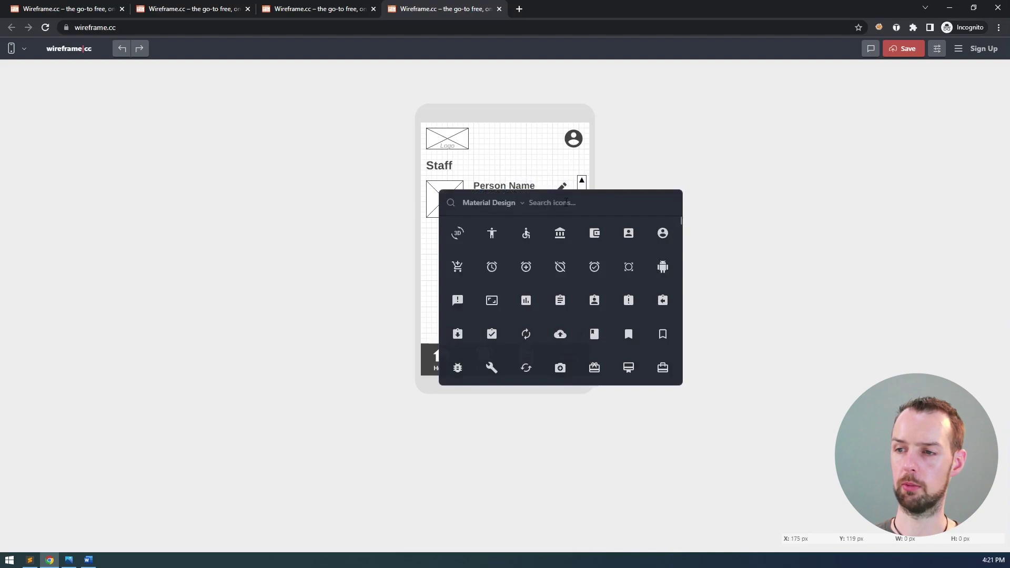
type("delet")
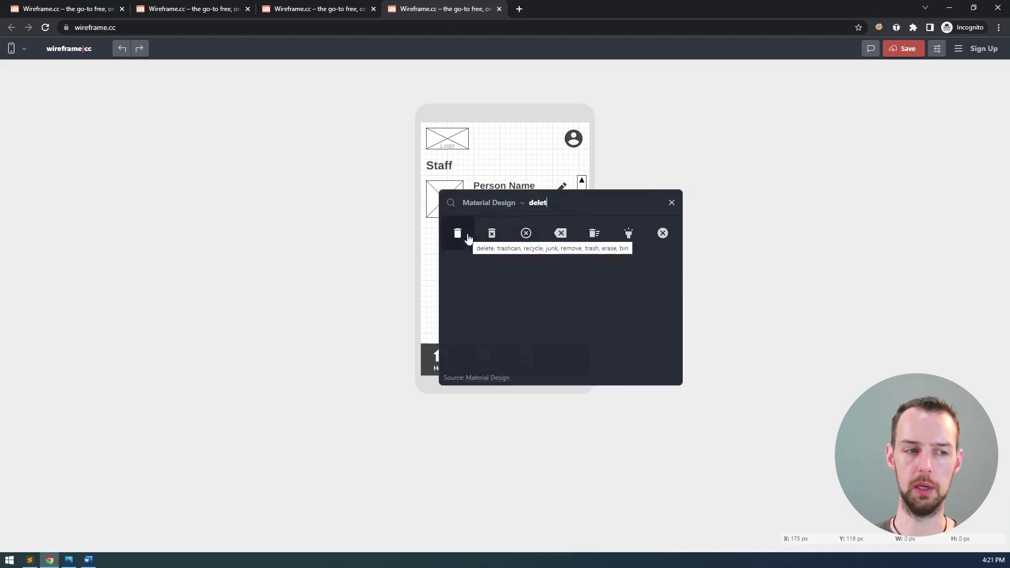
left_click(494, 235)
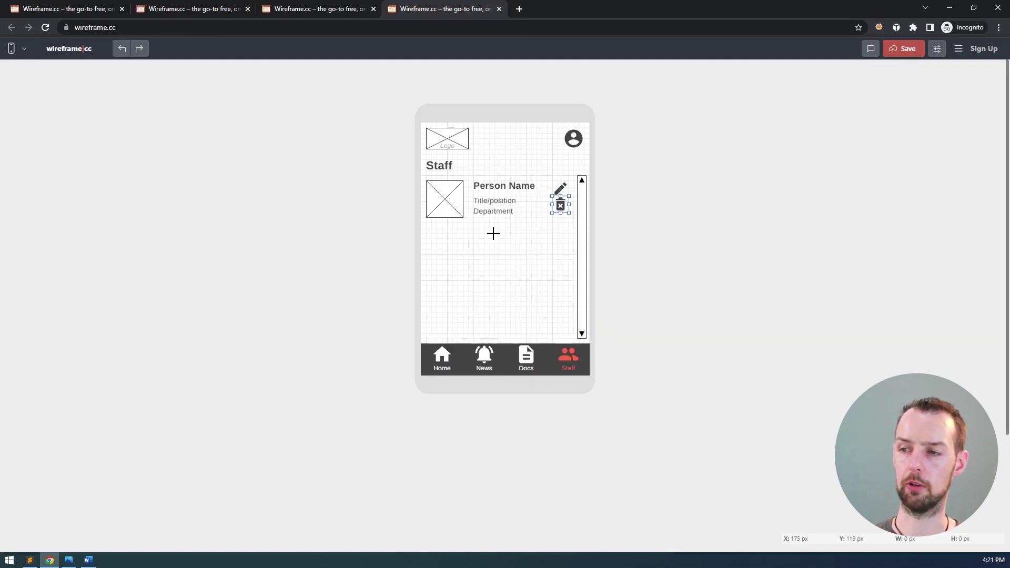
left_click(559, 218)
left_click(561, 206)
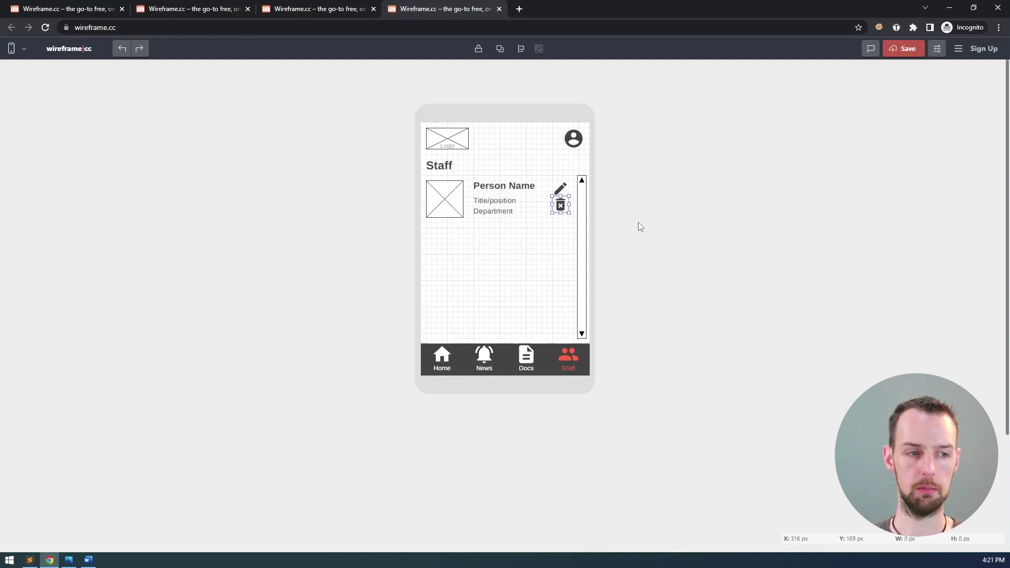
- Shrink the trash icon slightly and the pencil icon to about 25 px
left_click(937, 49)
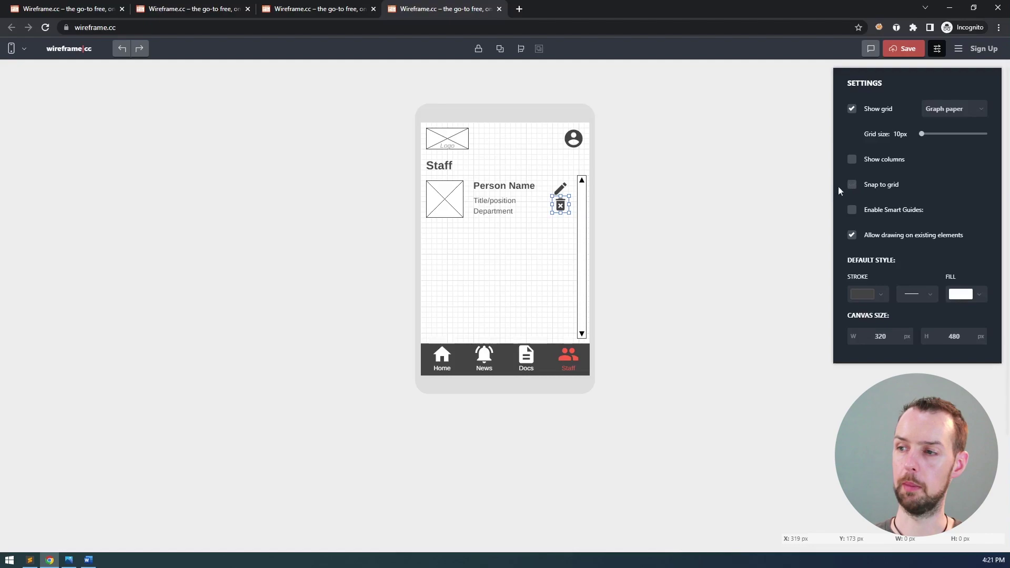
left_click(561, 188, "shift")
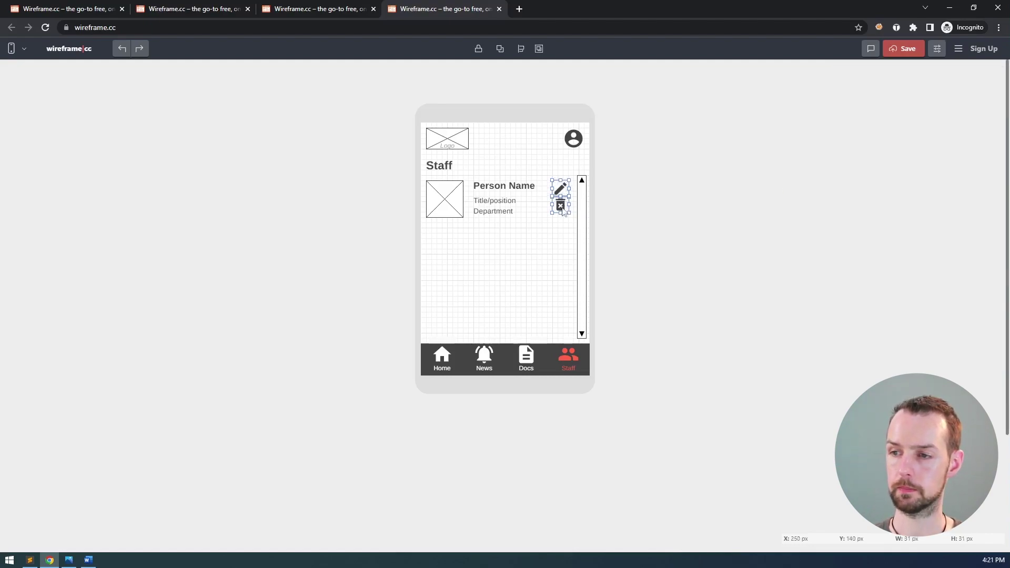
left_click_drag(570, 214, 570, 213)
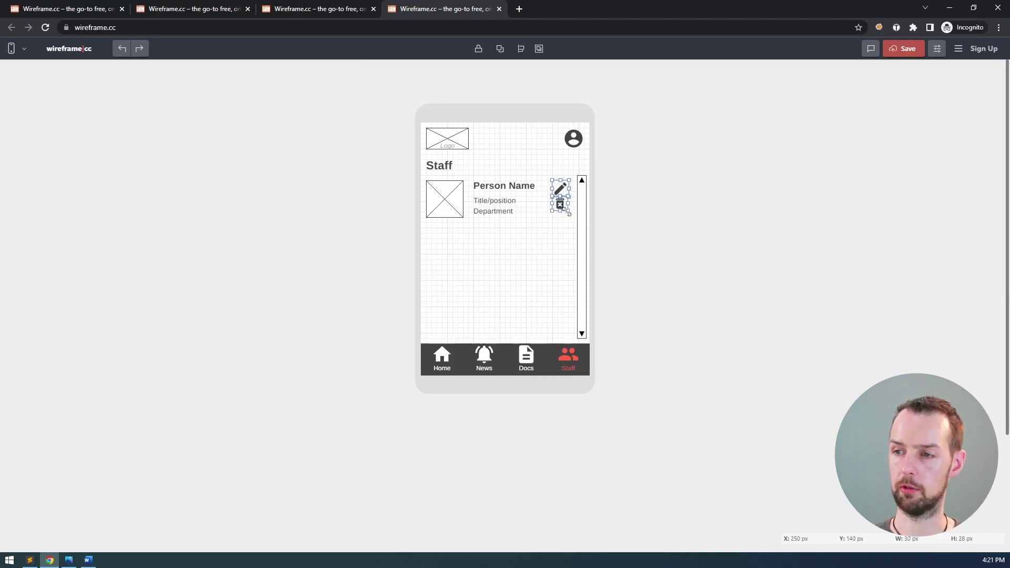
left_click(573, 204)
left_click(564, 196)
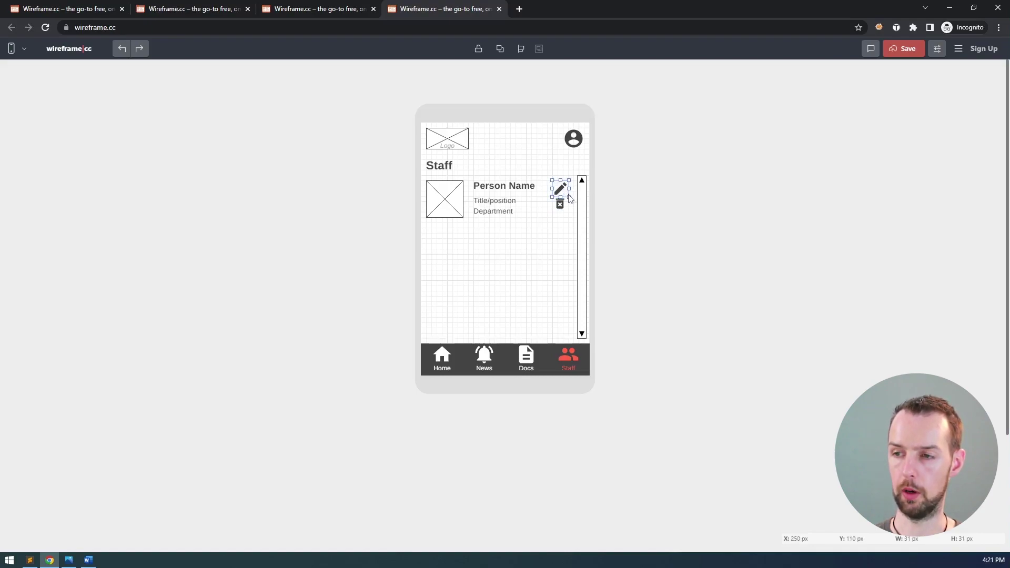
left_click_drag(570, 199, 566, 194)
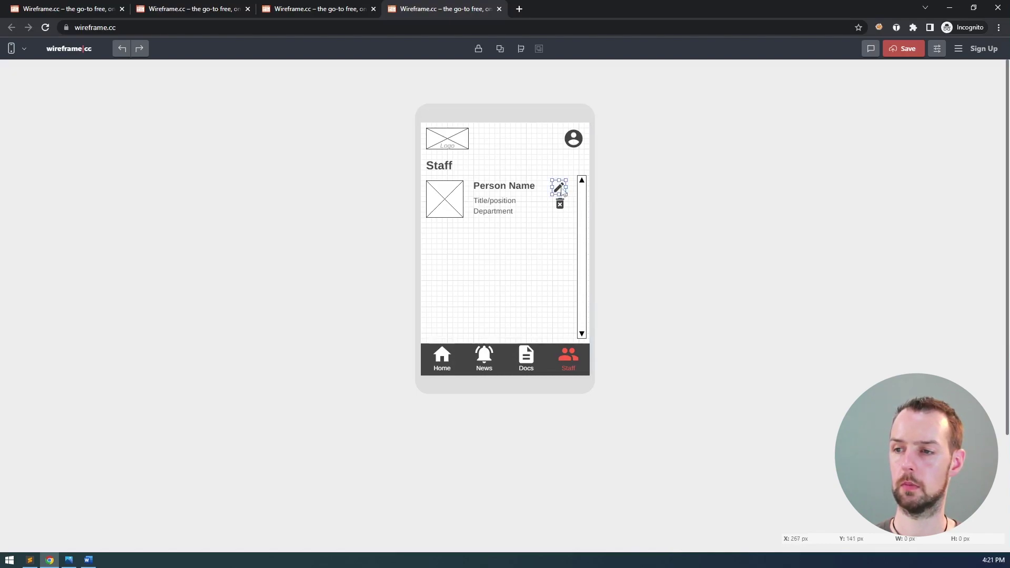
- Nudge the pencil and trash icons right and down to line up beside the card text
left_click_drag(563, 192, 569, 208)
left_click(562, 207)
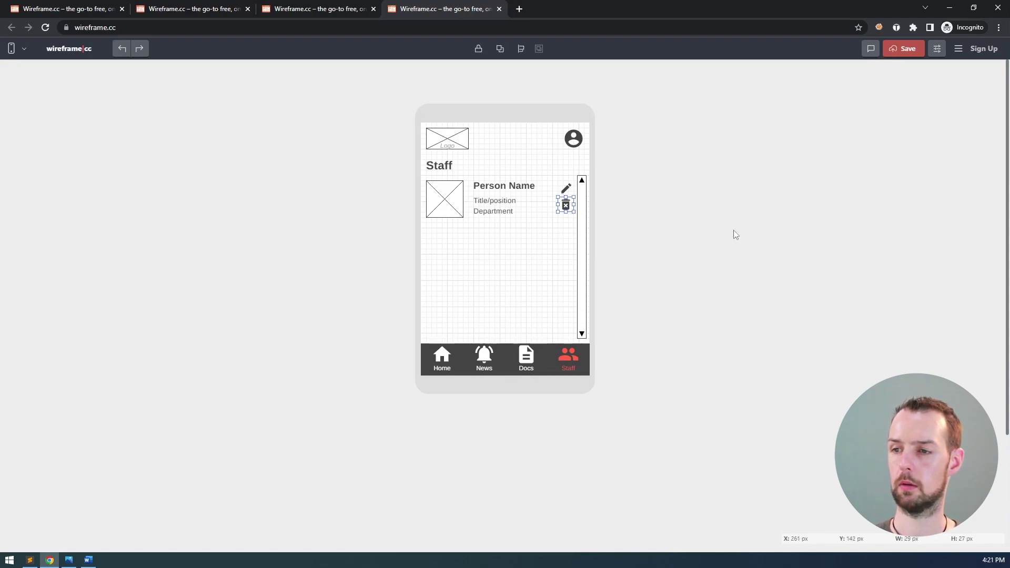
left_click(668, 286)
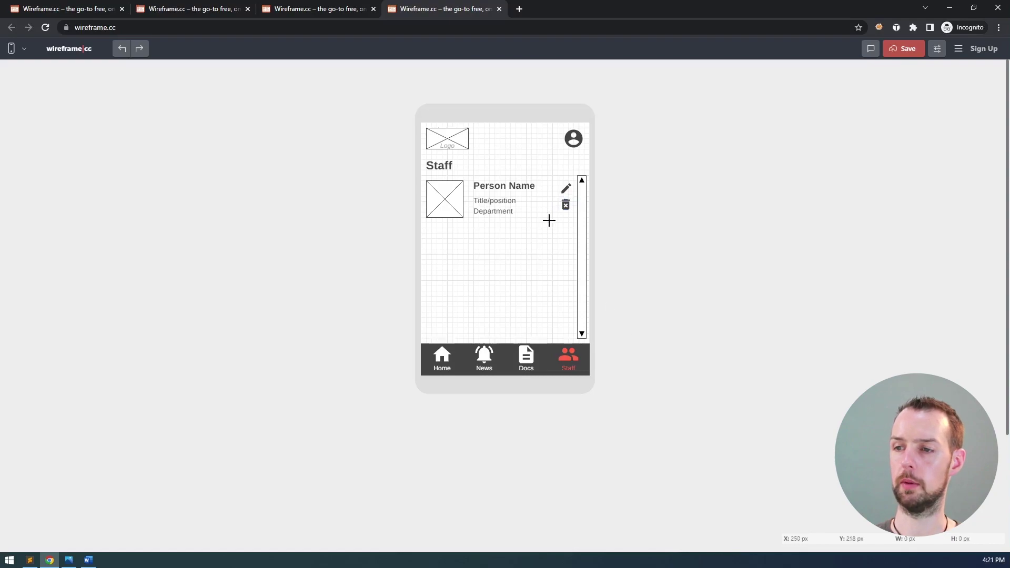
left_click_drag(566, 204, 566, 206)
left_click(566, 189)
left_click(652, 223)
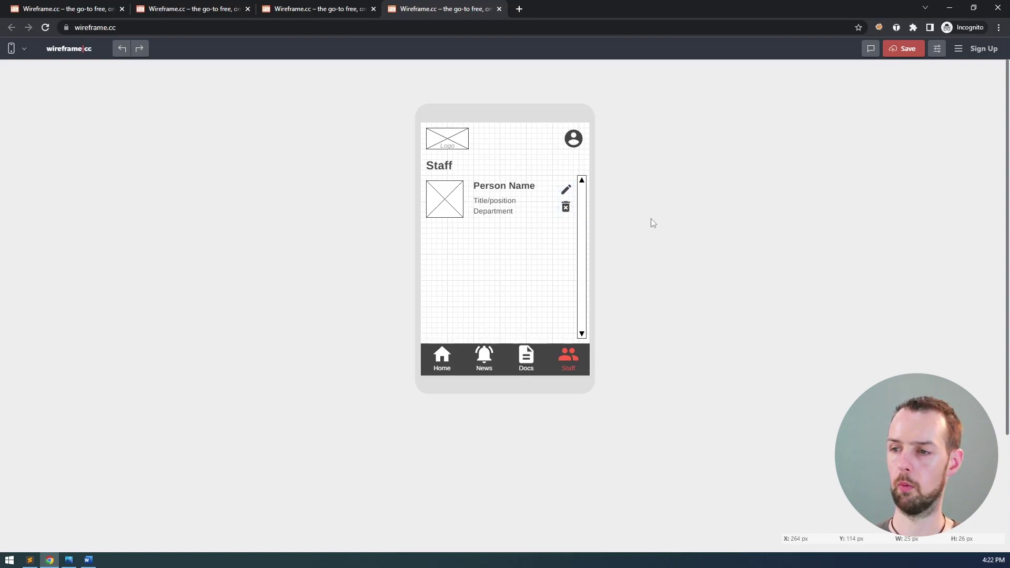
left_click(566, 188)
left_click(634, 201)
left_click(566, 207)
left_click(634, 213)
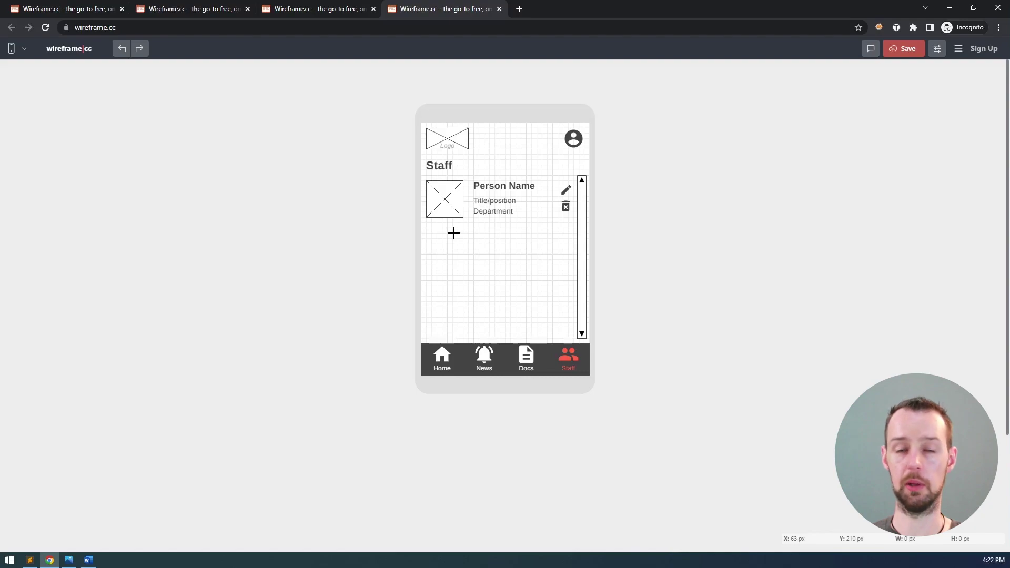
- Draw a horizontal divider line beneath the first staff card
left_click_drag(427, 225, 575, 241)
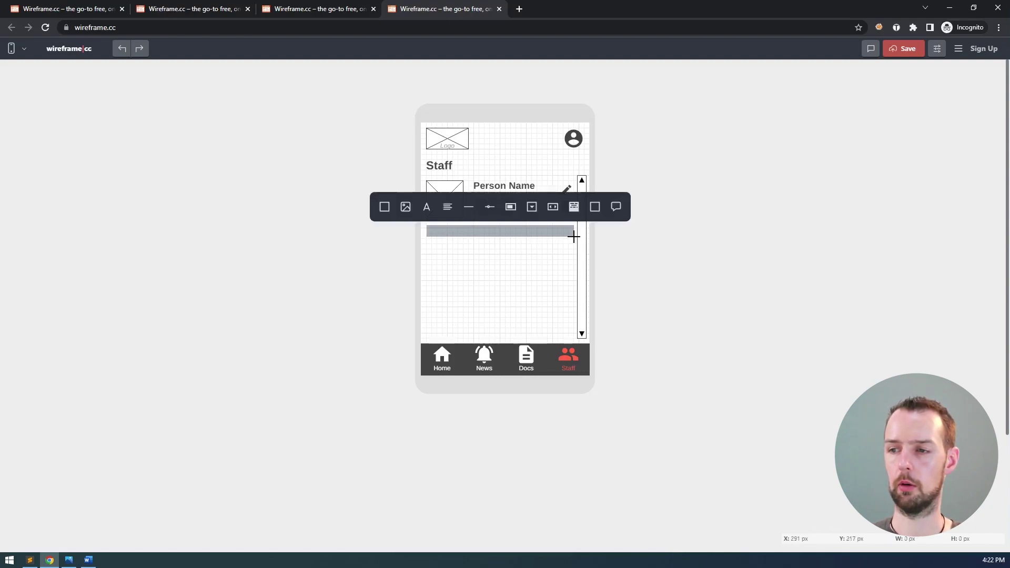
left_click(468, 210)
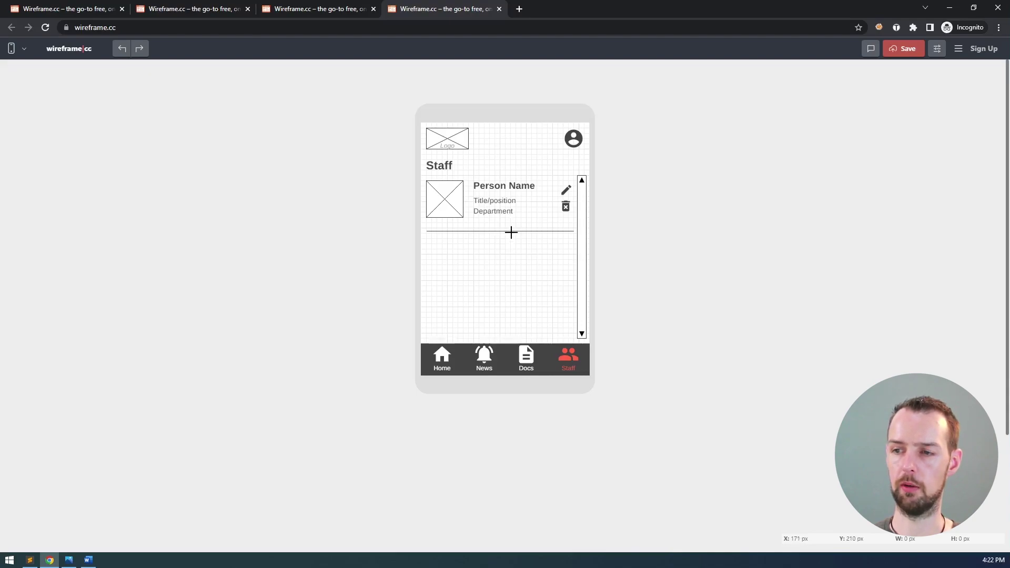
left_click(563, 231)
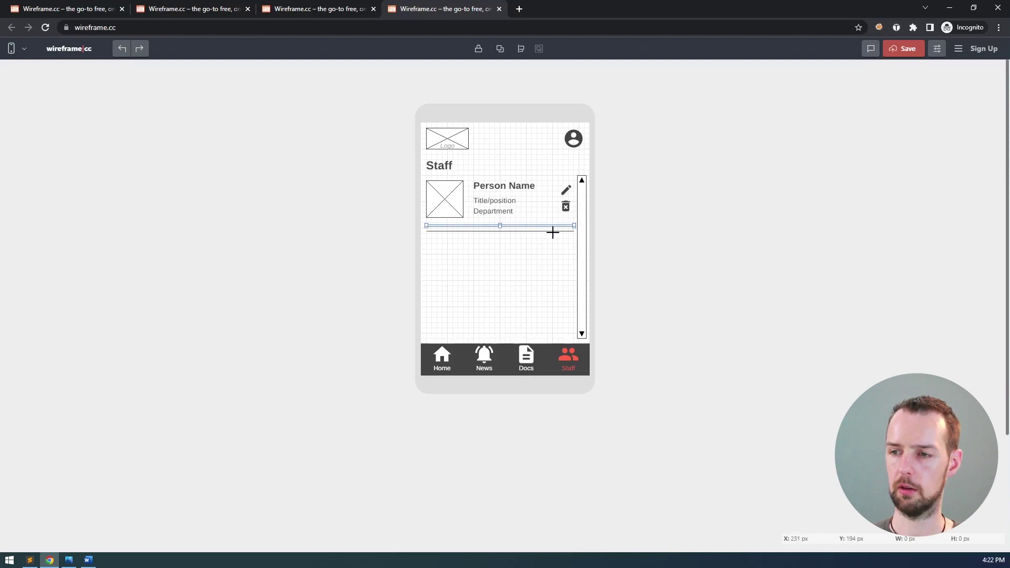
left_click(553, 232)
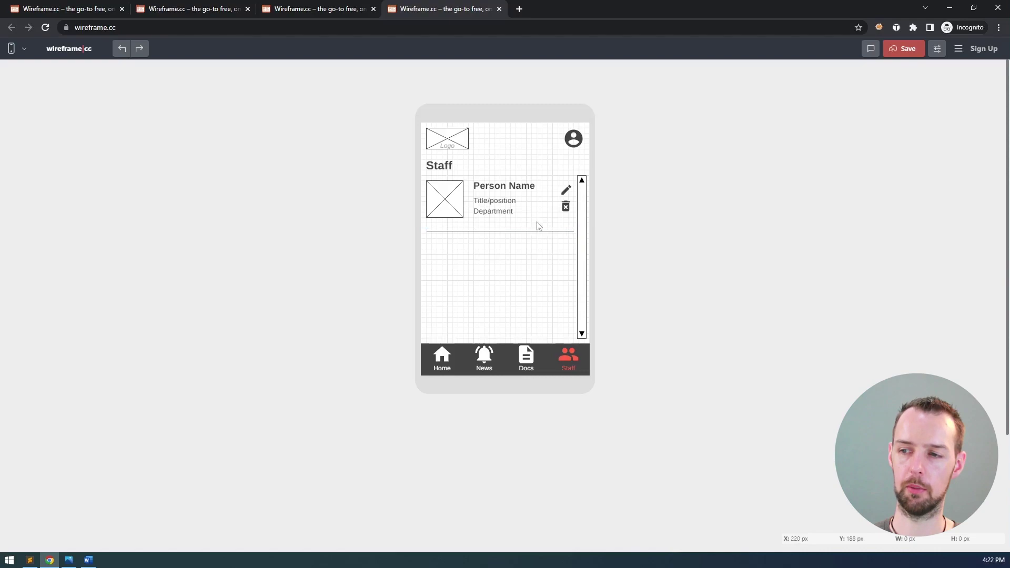
left_click(536, 225)
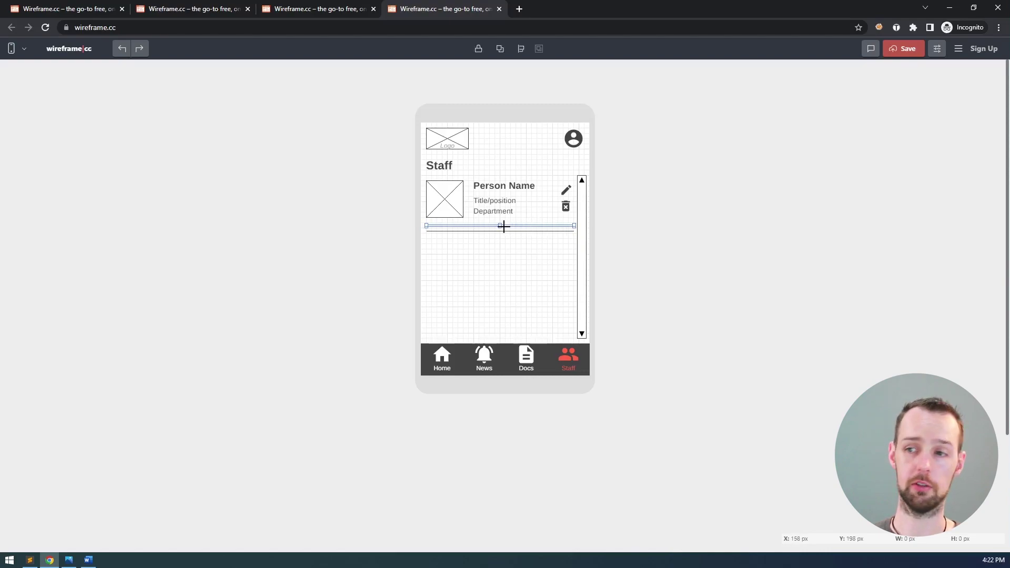
left_click(556, 237)
left_click_drag(577, 227, 419, 219)
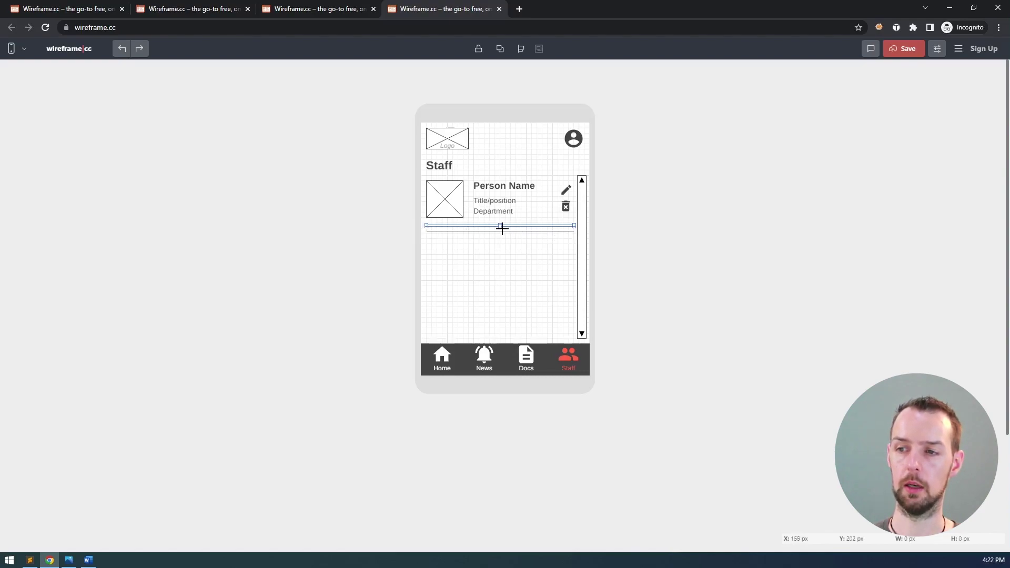
left_click_drag(500, 226, 501, 238)
- Make the divider thicker and darker, move it up under the card, and marquee-select the card
left_click(500, 237)
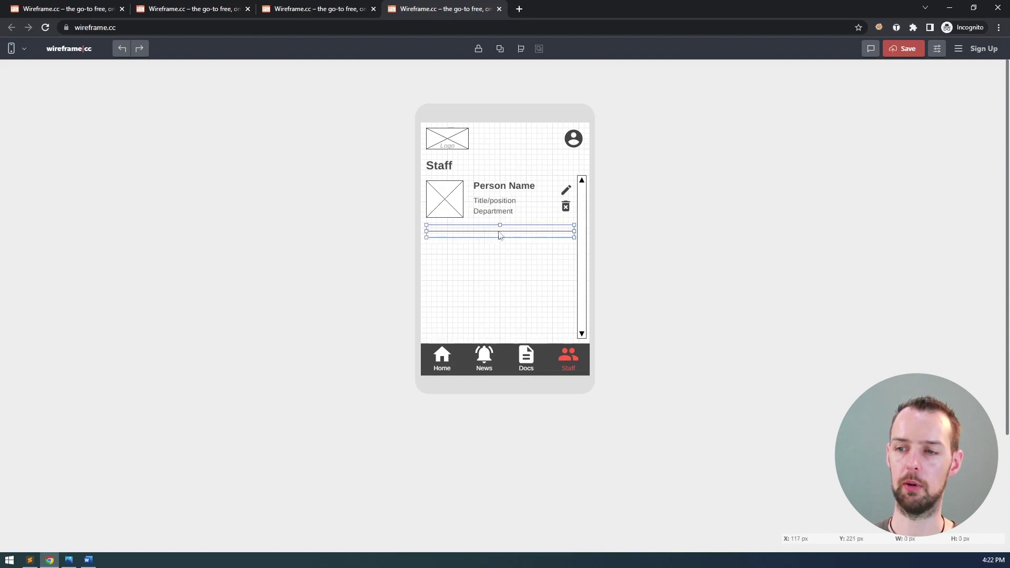
left_click(519, 230)
left_click(522, 238)
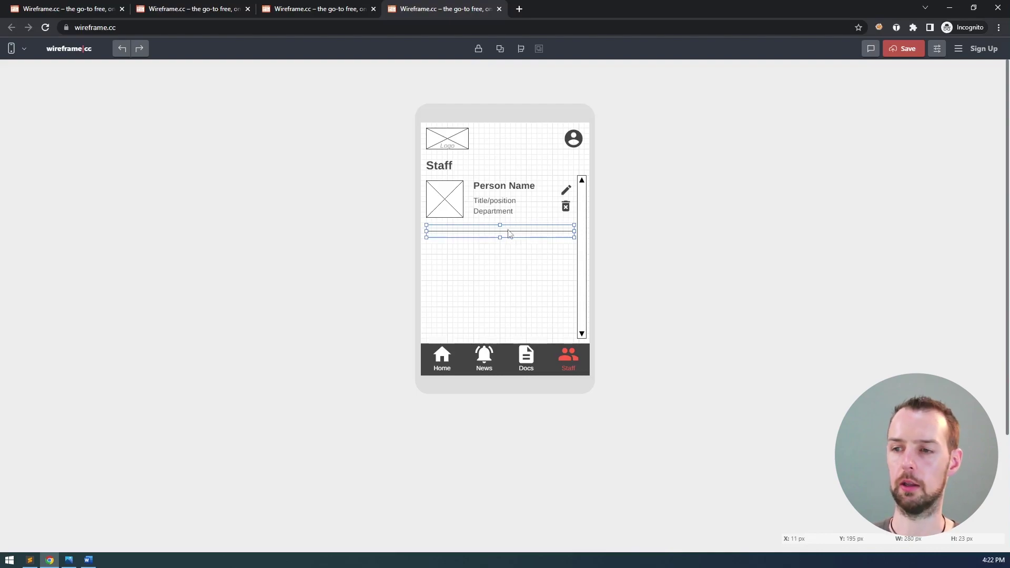
left_click(521, 233)
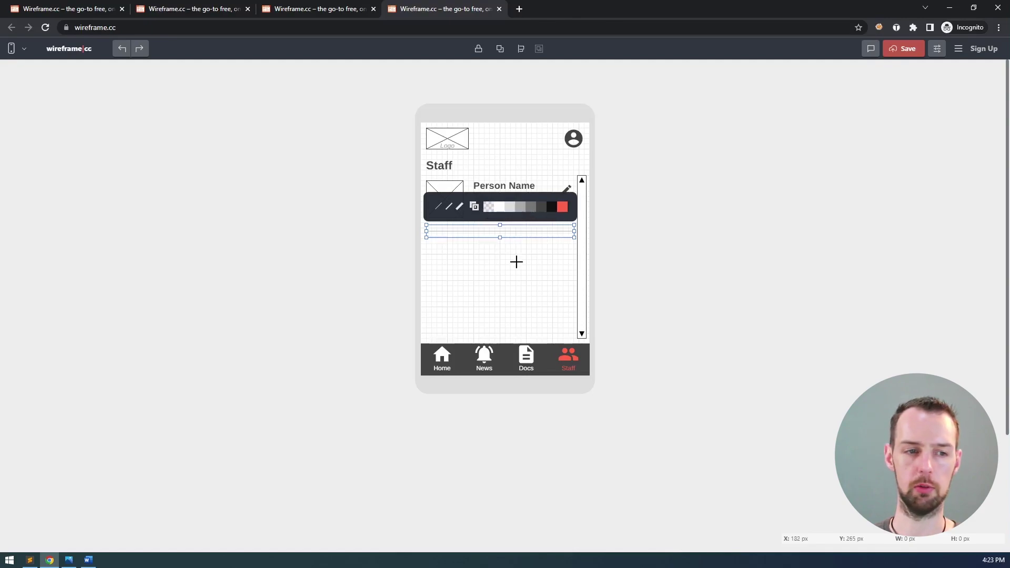
left_click(450, 209)
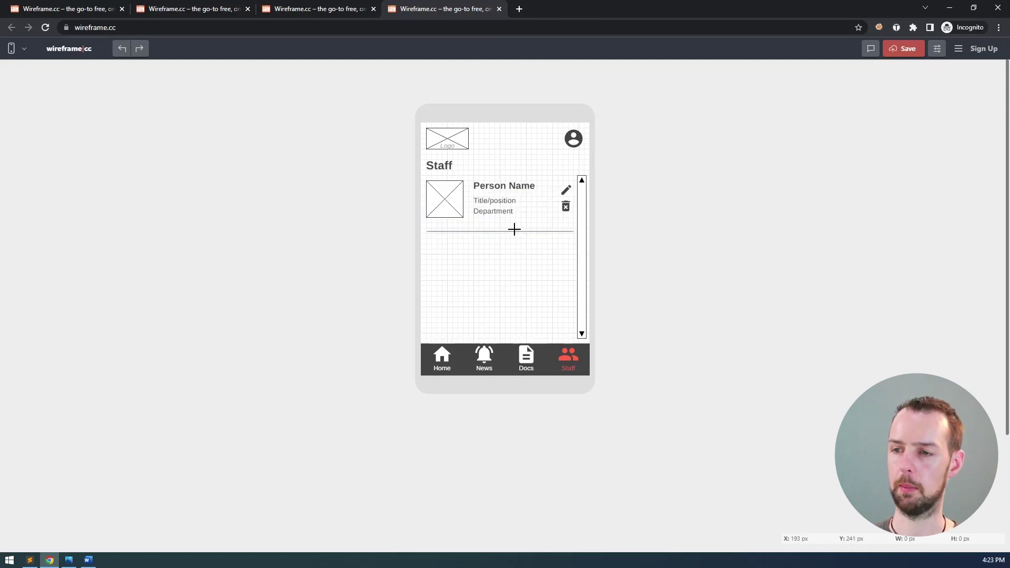
left_click_drag(508, 237, 507, 227)
left_click(550, 276)
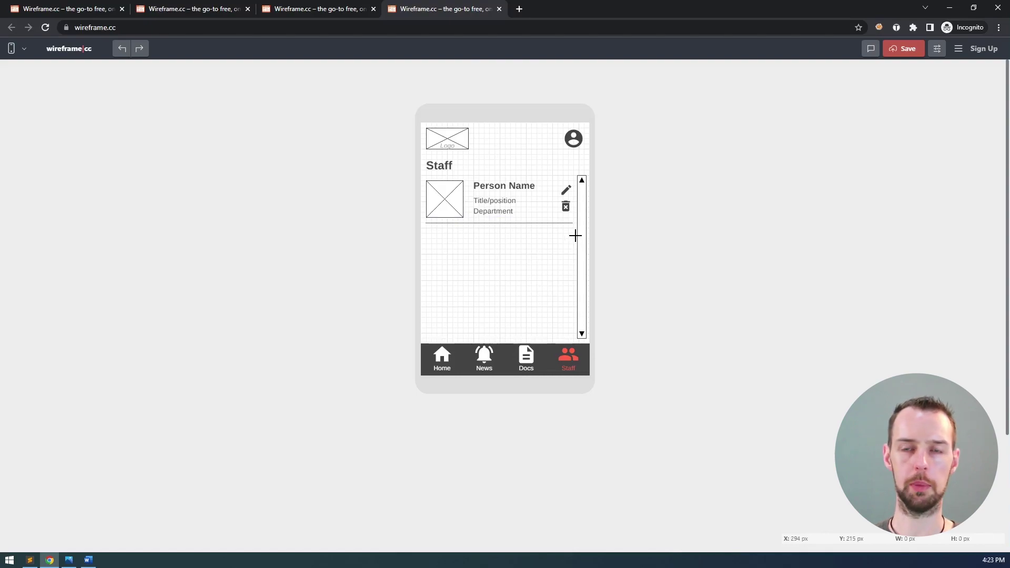
left_click_drag(575, 236, 422, 179)
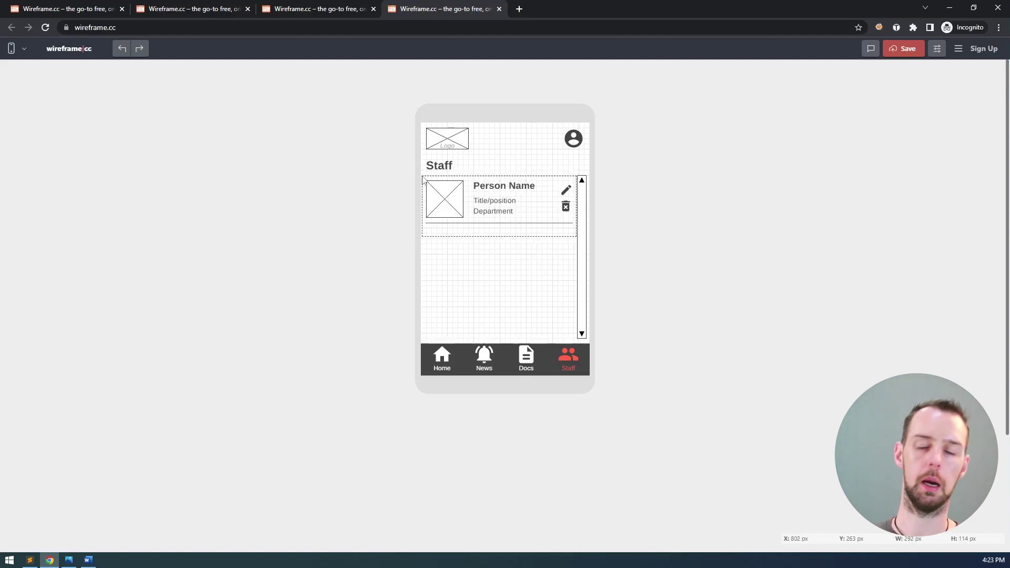
- Duplicate the first staff card and position the copy directly below it
left_click_drag(423, 179, 423, 179)
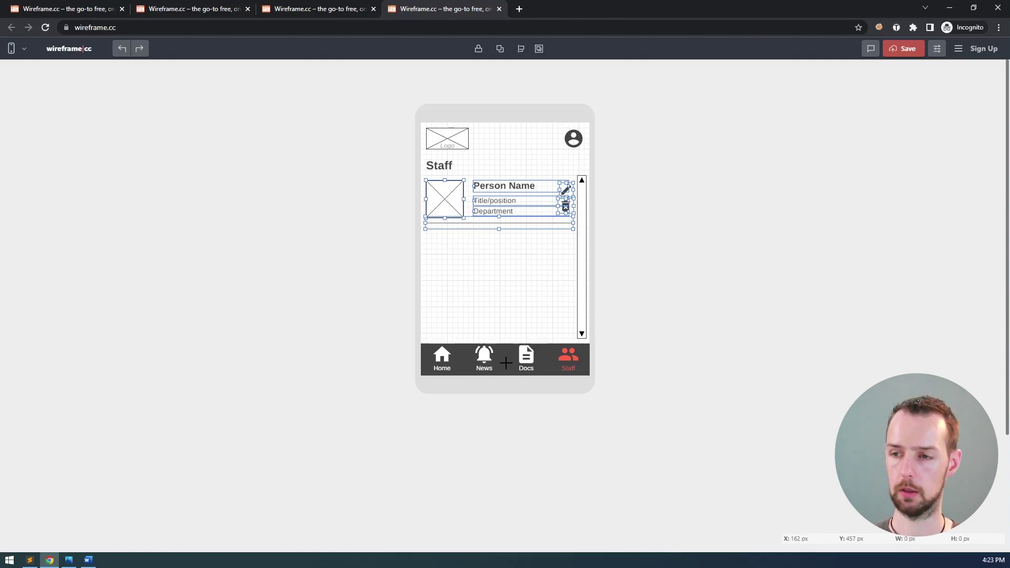
key("Escape")
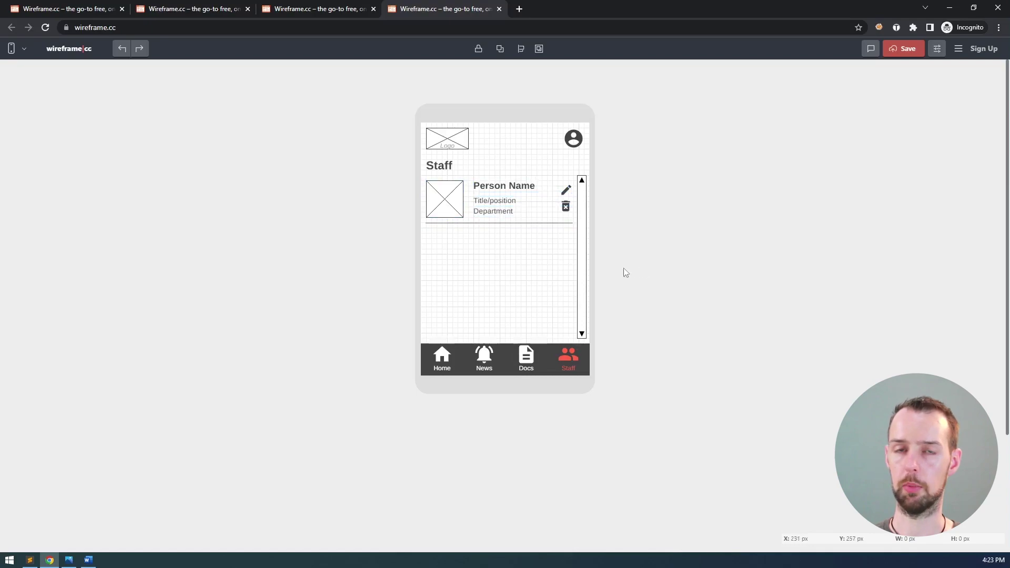
key("ctrl+z")
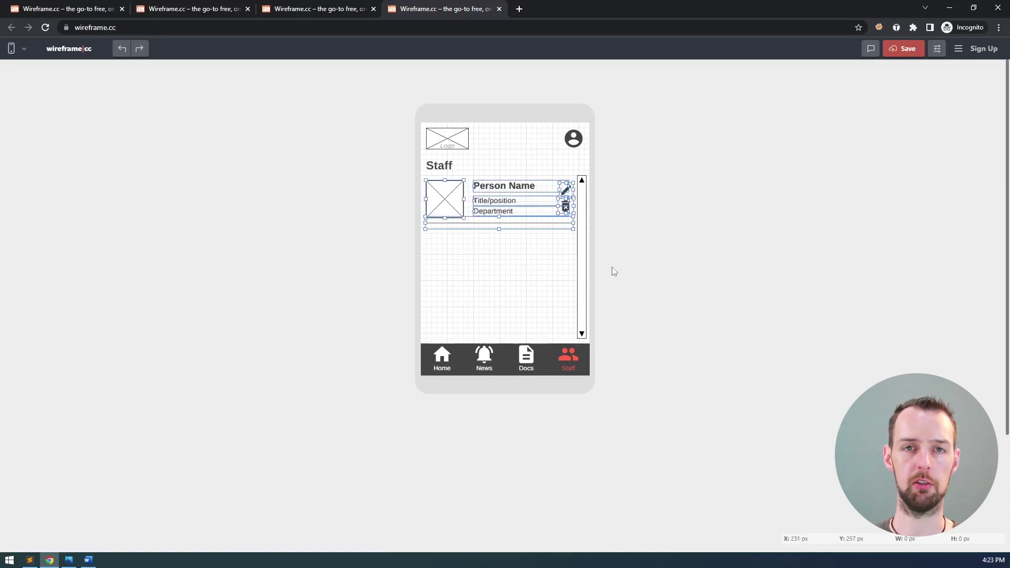
key("ctrl+d")
key("shift+Down")
key("shift+Down")
key("shift+Down")
key("shift+Down")
key("shift+Down")
key("shift+Down")
key("shift+Down")
key("shift+Down")
key("shift+Down")
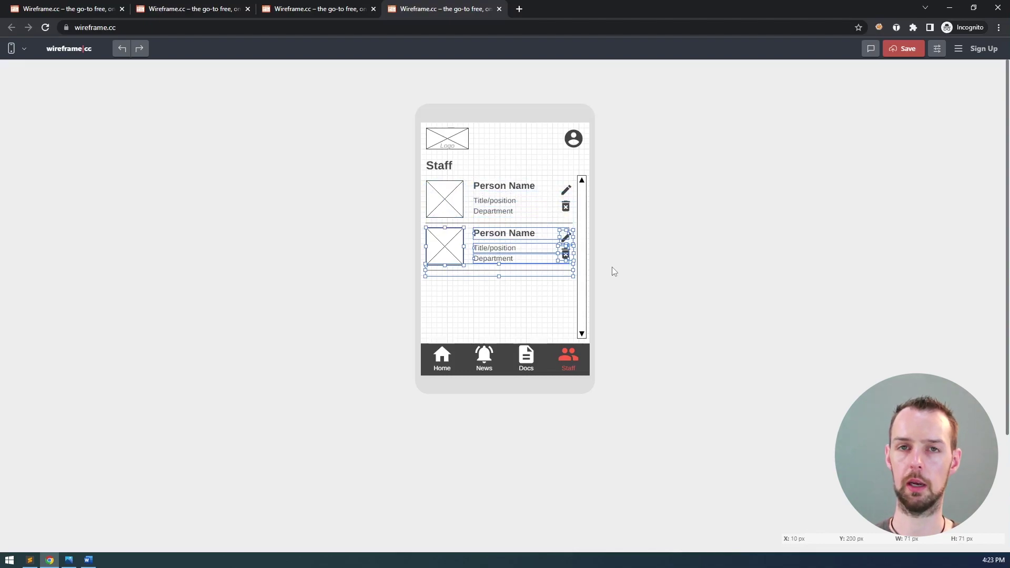
key("shift+Down")
key("shift+Down")
key("shift+Up")
key("shift+Up")
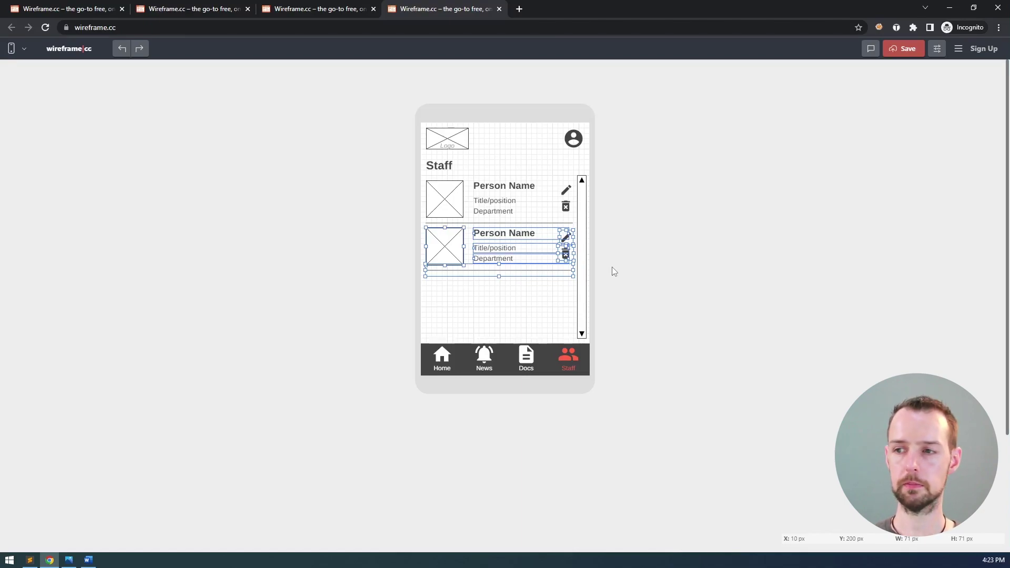
key("shift+Down")
key("shift+Down")
key("shift+Up")
key("shift+Up")
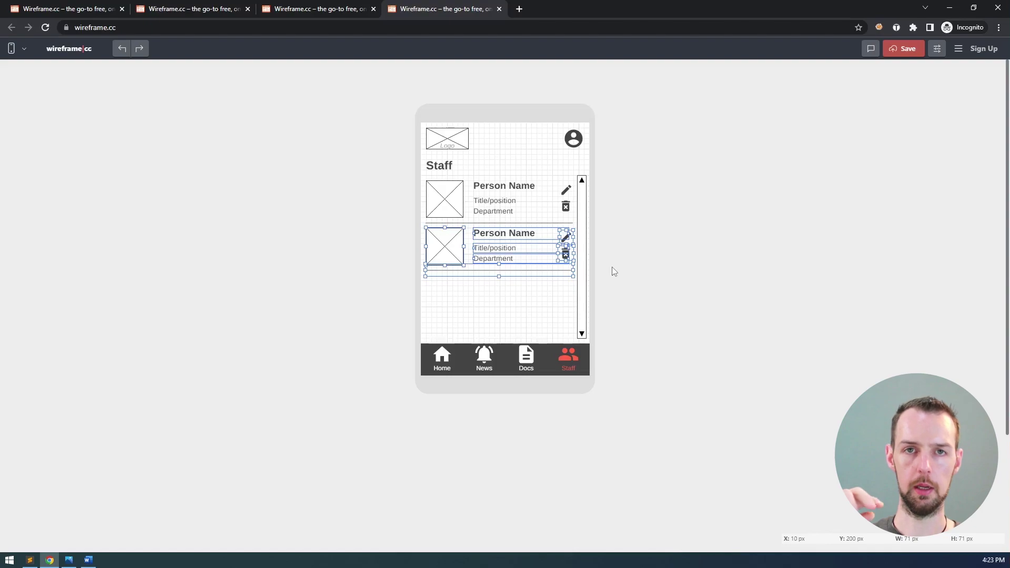
key("Up")
key("Up")
key("Up")
key("Up")
key("Down")
key("Down")
key("Down")
key("Down")
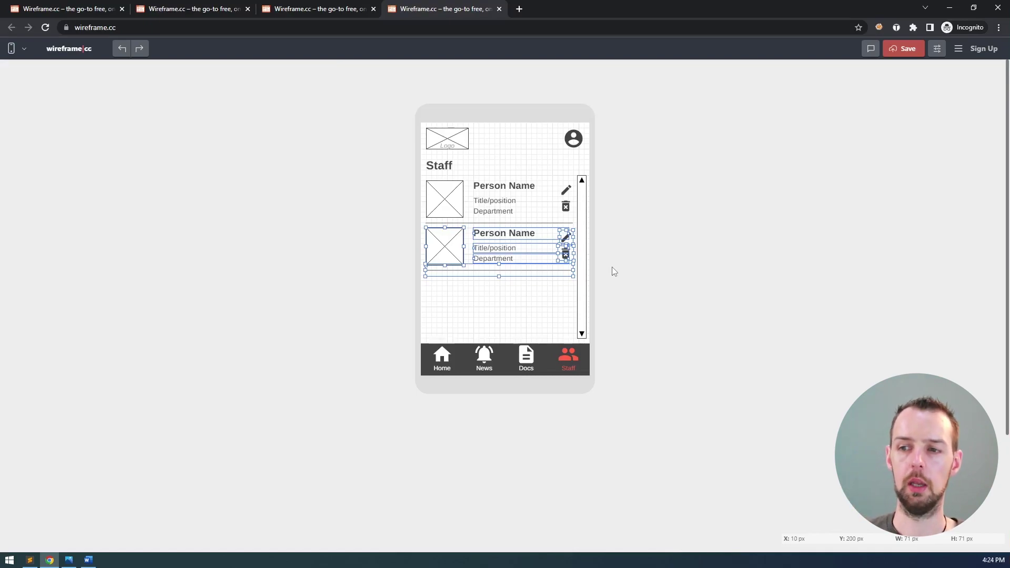
key("shift+Down")
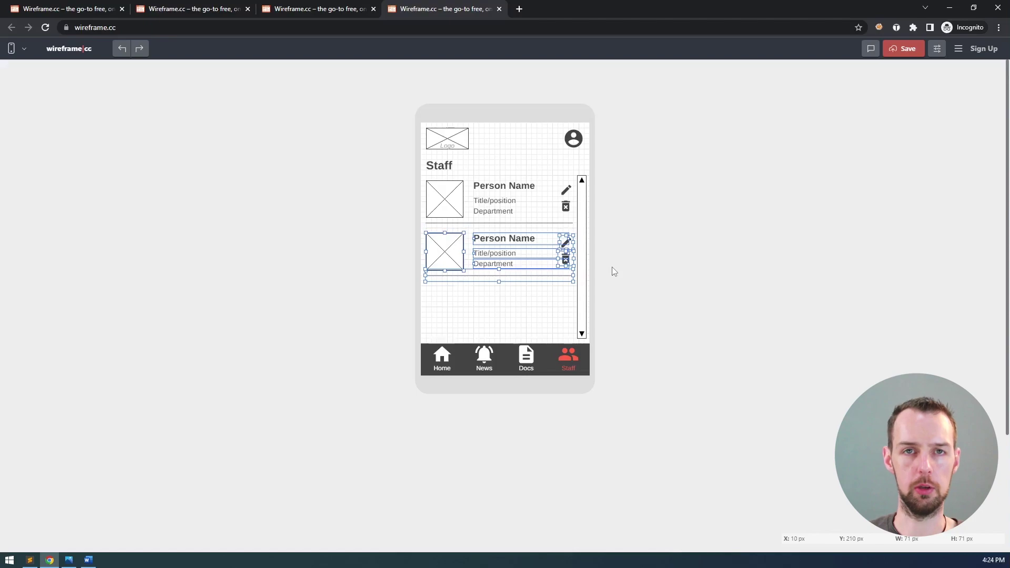
key("shift+Up")
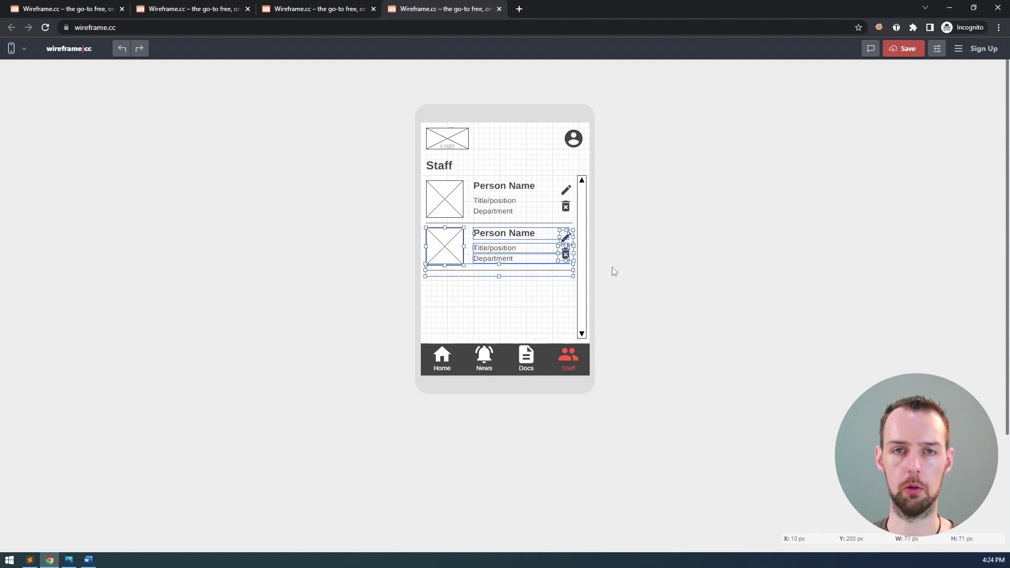
- Paste two more card copies below, the fourth overlapping the navigation bar
left_click(519, 301)
key("ctrl+v")
key("shift+Down")
key("shift+Down")
key("shift+Down")
key("shift+Down")
key("shift+Down")
key("shift+Down")
key("shift+Down")
key("shift+Down")
key("shift+Down")
key("shift+Down")
key("shift+Down")
key("shift+Up")
key("shift+Up")
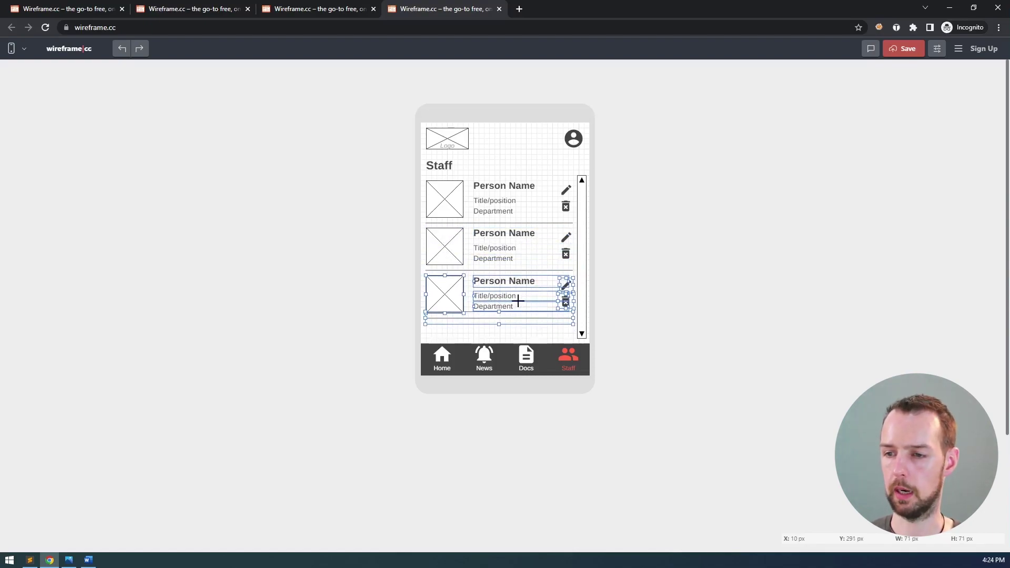
key("Up")
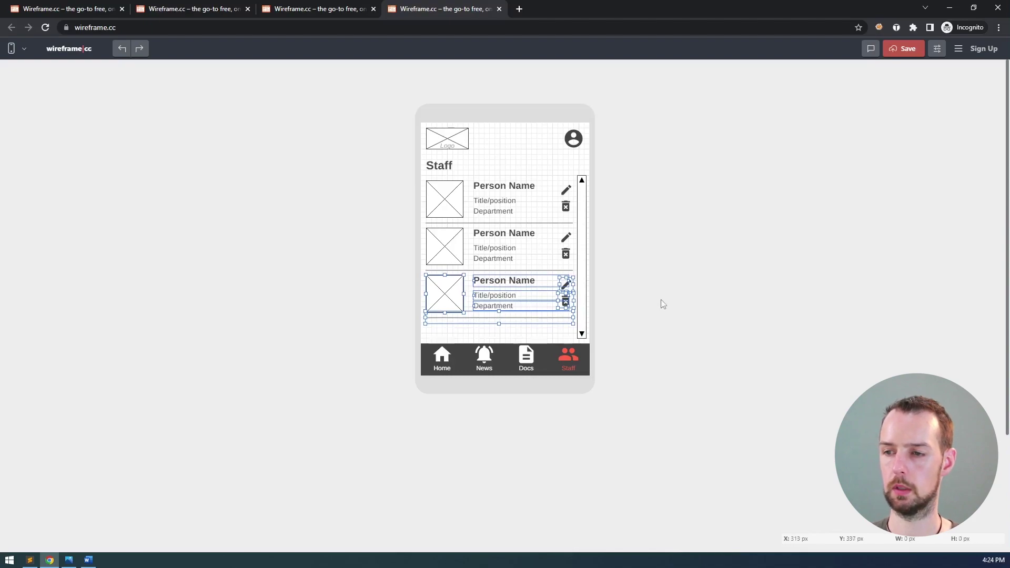
key("shift+Down")
key("shift+Down")
key("shift+Down")
key("shift+Down")
key("shift+Down")
key("shift+Down")
key("shift+Down")
key("shift+Down")
key("shift+Down")
key("shift+Down")
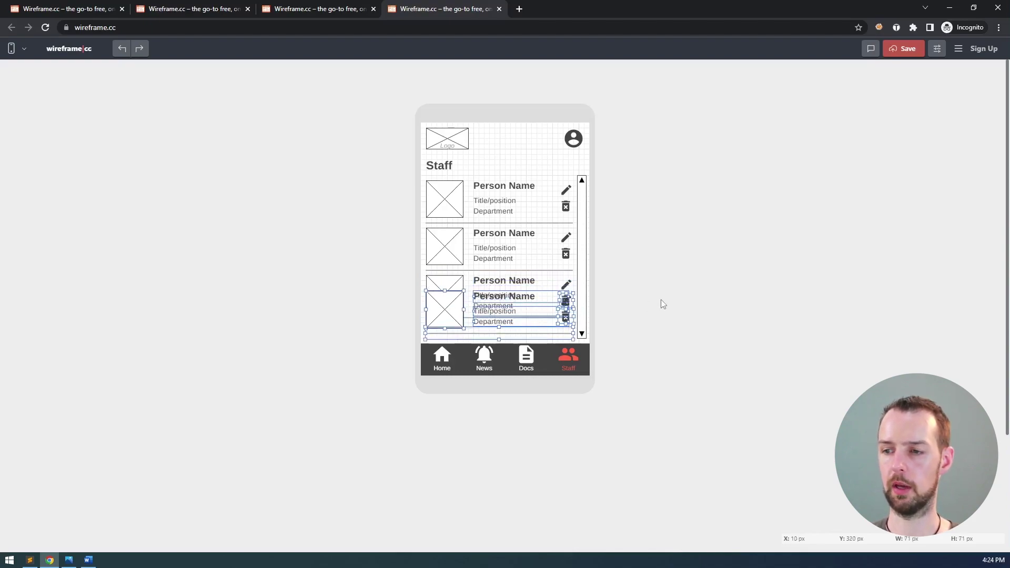
key("shift+Up")
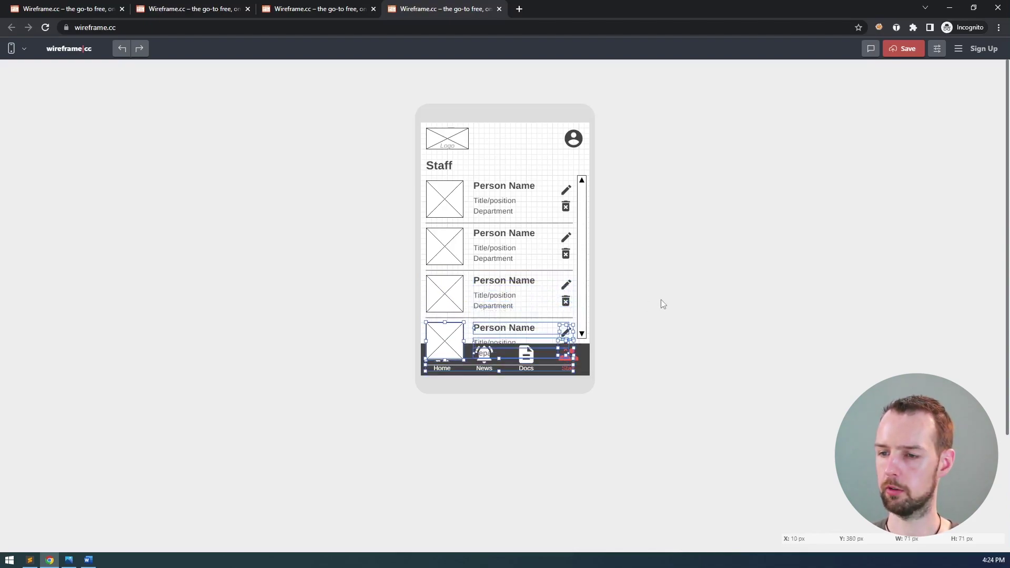
- Check which elements overlap the bottom navigation bar by selecting the image and nav bar parts
left_click(647, 360)
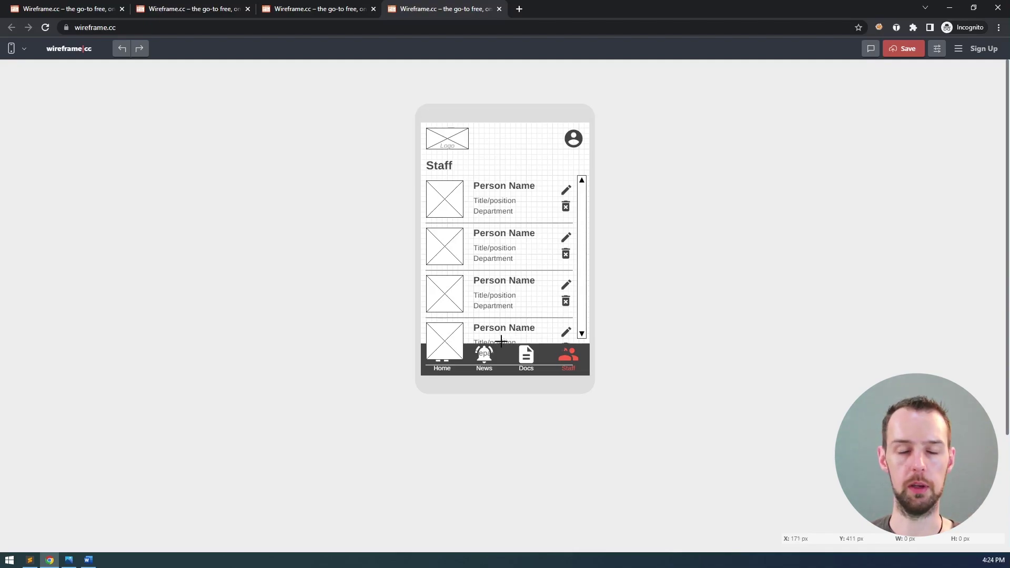
left_click(507, 369)
left_click(507, 366)
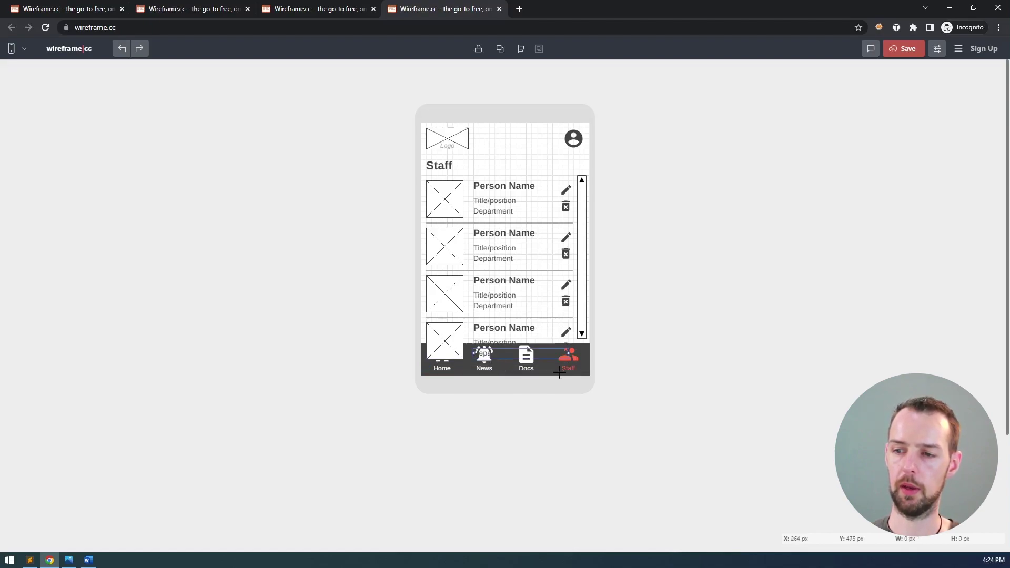
key("Escape")
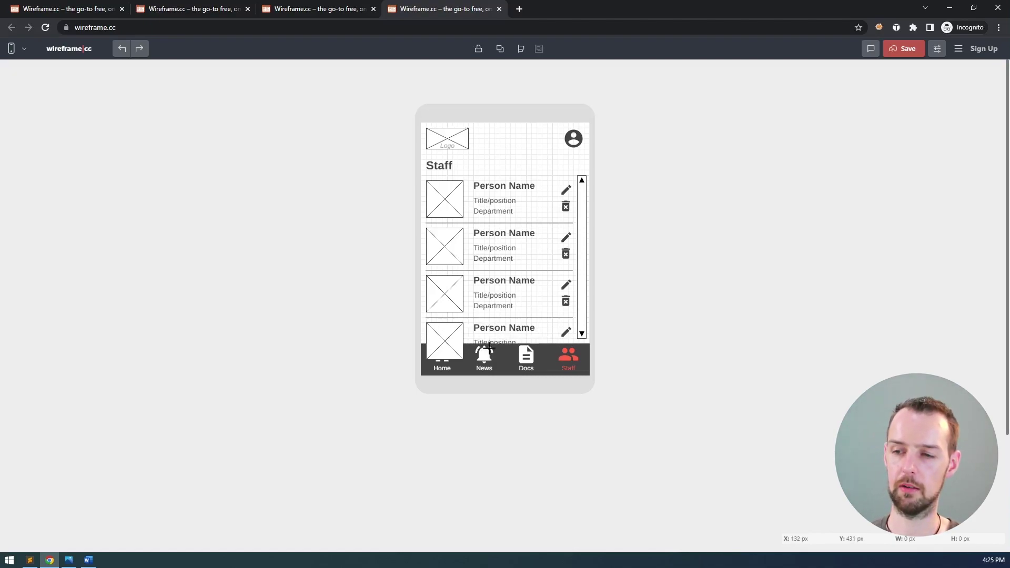
left_click(458, 332)
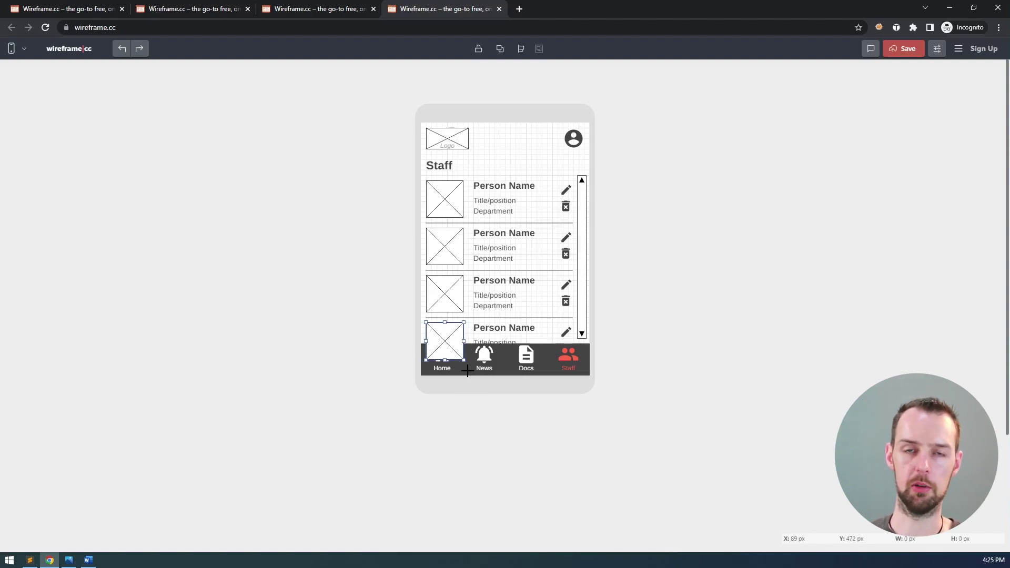
left_click(668, 397)
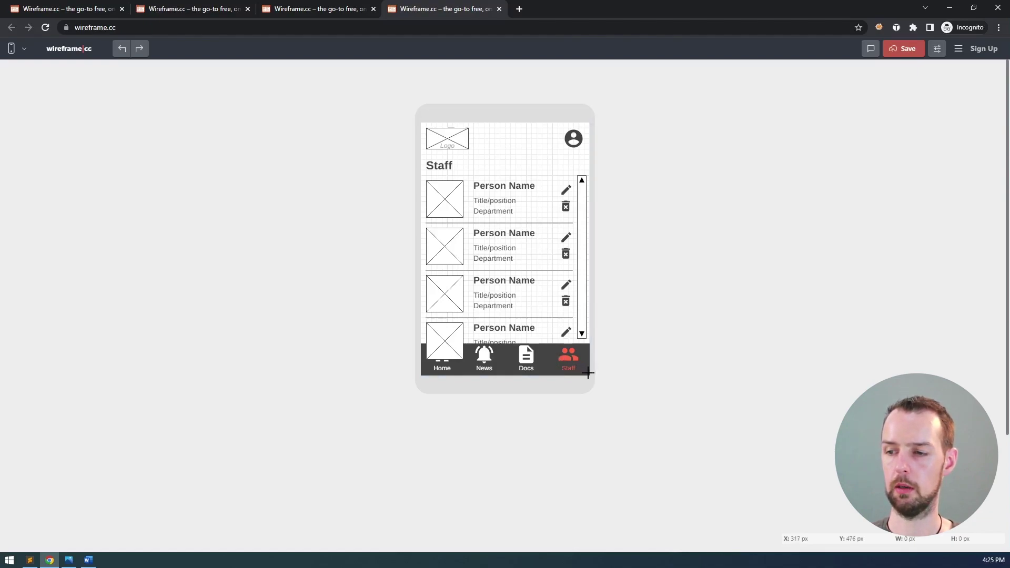
left_click_drag(588, 374, 409, 345)
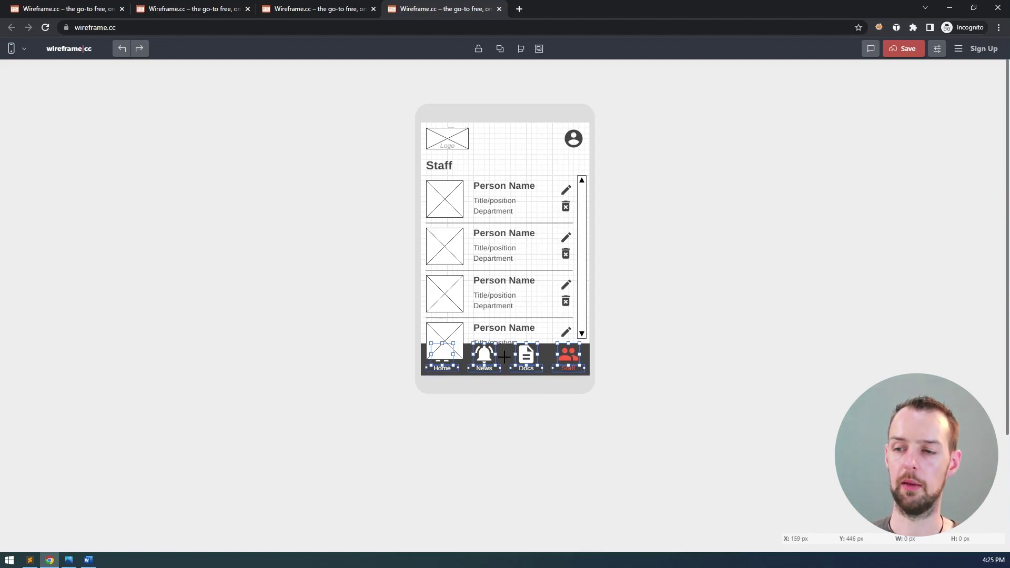
left_click(507, 358)
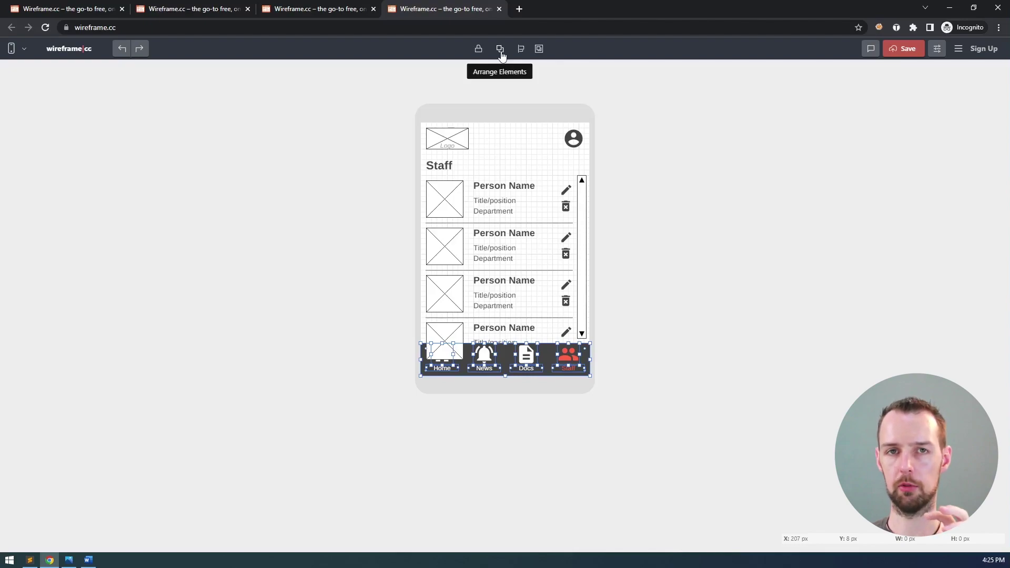
- Send the fourth card's image placeholder to the back, behind the navigation bar
left_click(452, 331)
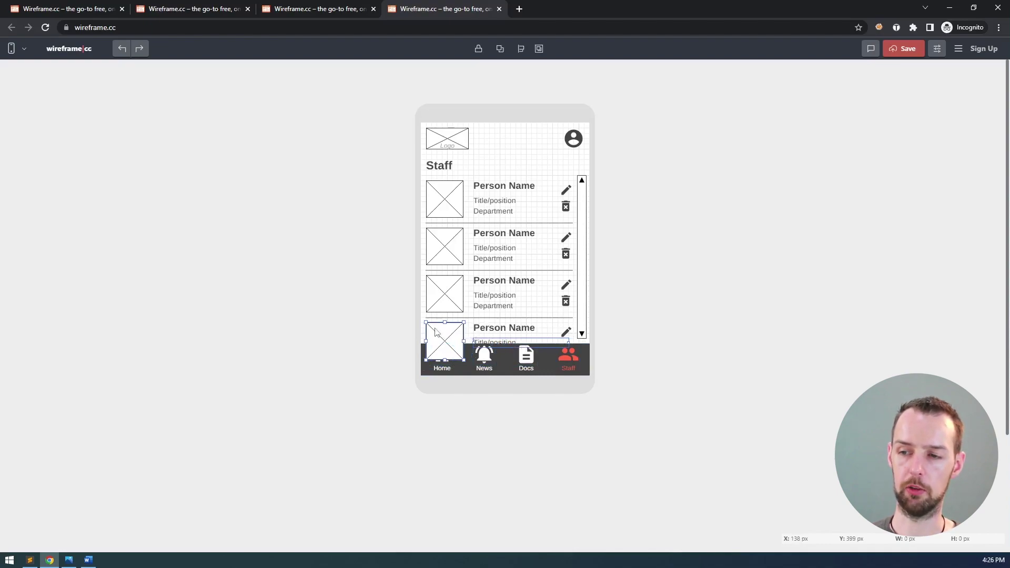
left_click(500, 48)
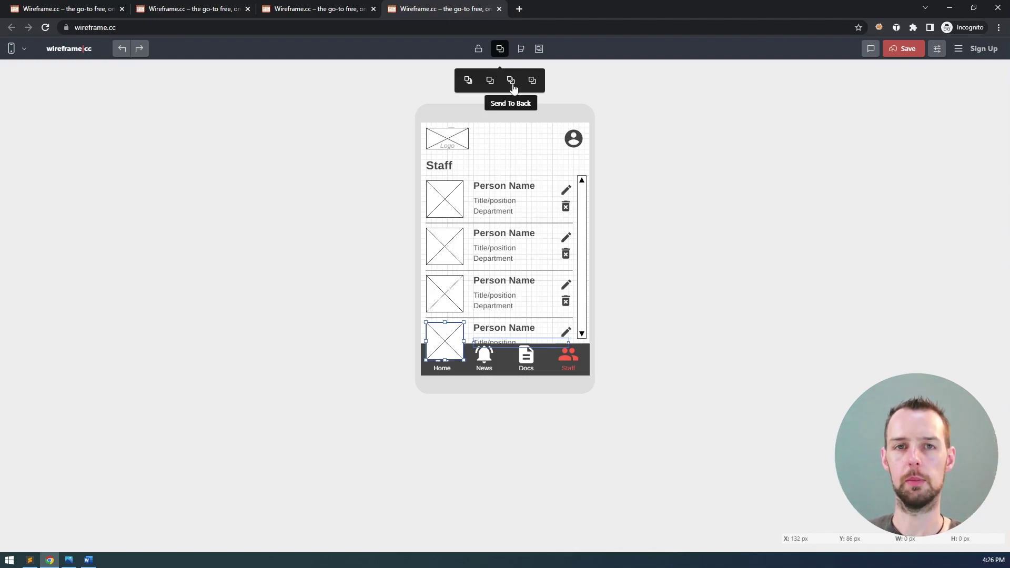
left_click(512, 82)
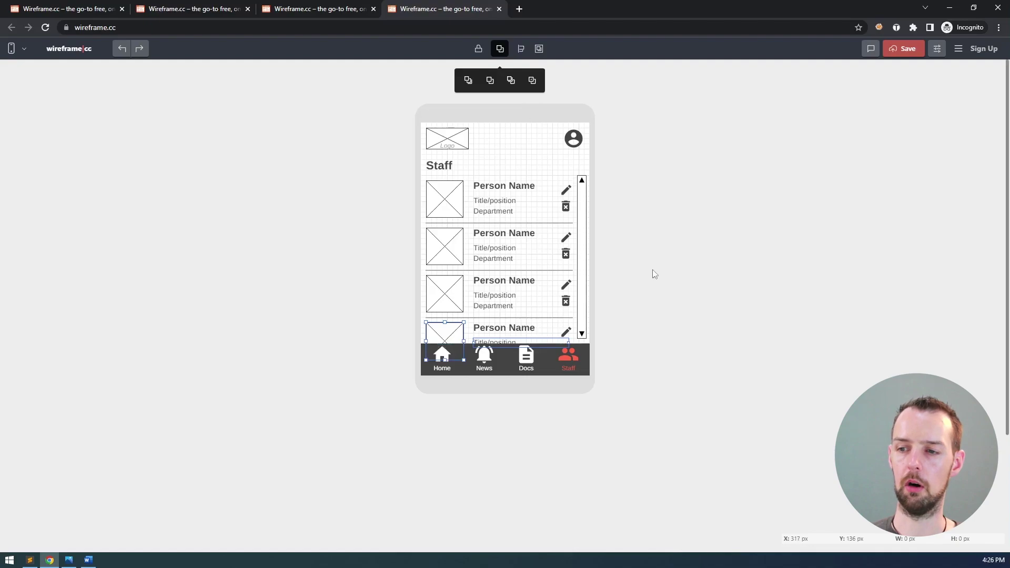
left_click(632, 313)
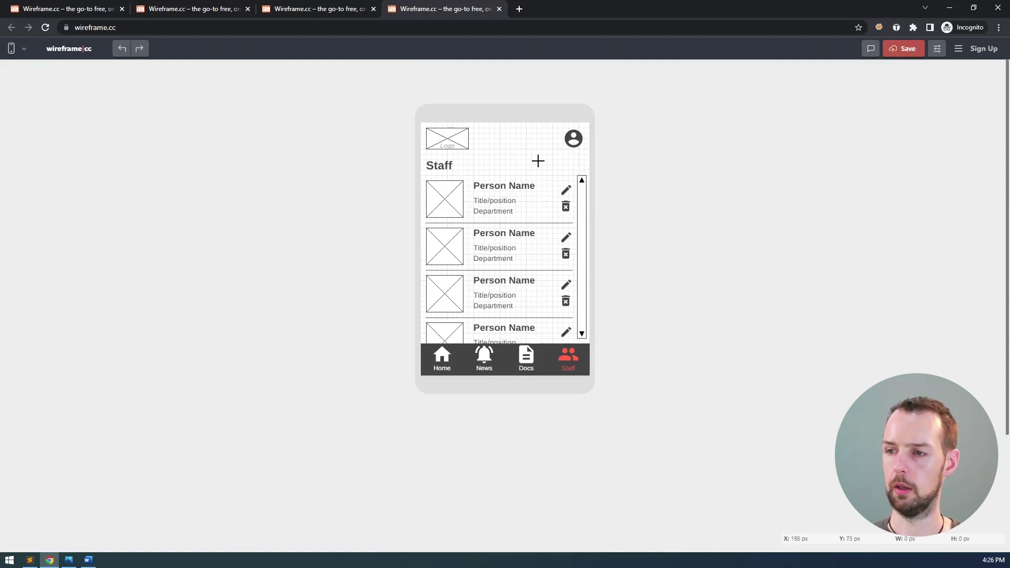
- Turn snap to grid back on and draw an 80×30 px box right of the Staff heading
left_click(938, 49)
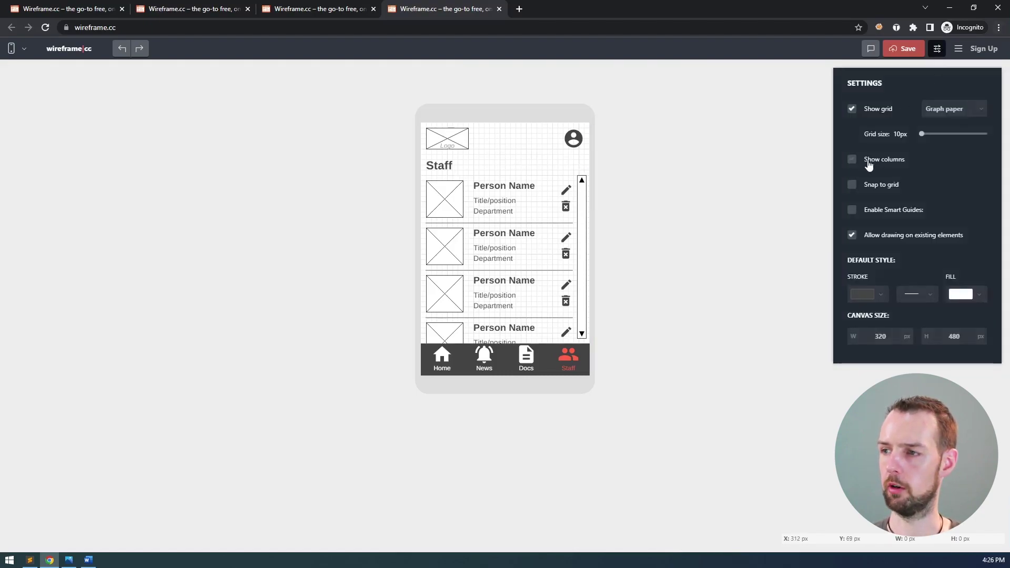
left_click(870, 190)
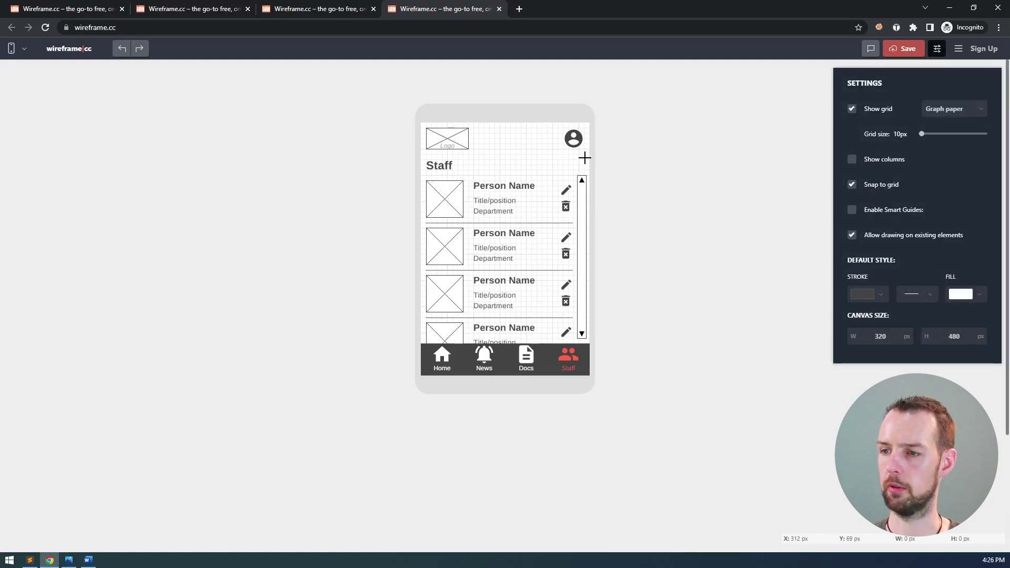
left_click_drag(584, 154, 541, 170)
- Make the drawn area a plain box labelled '+ Add', left-aligned
left_click(467, 138)
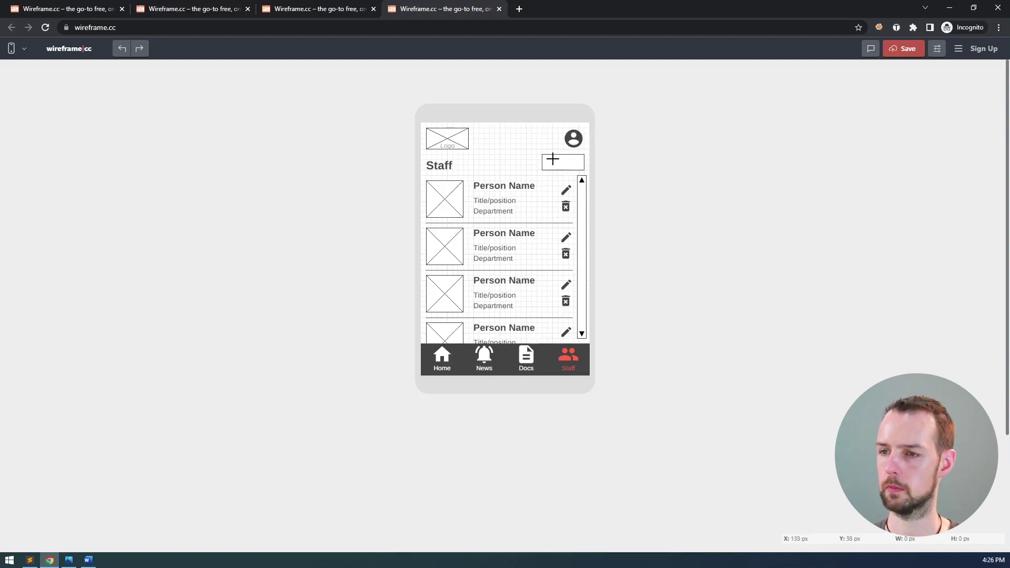
double_click(549, 160)
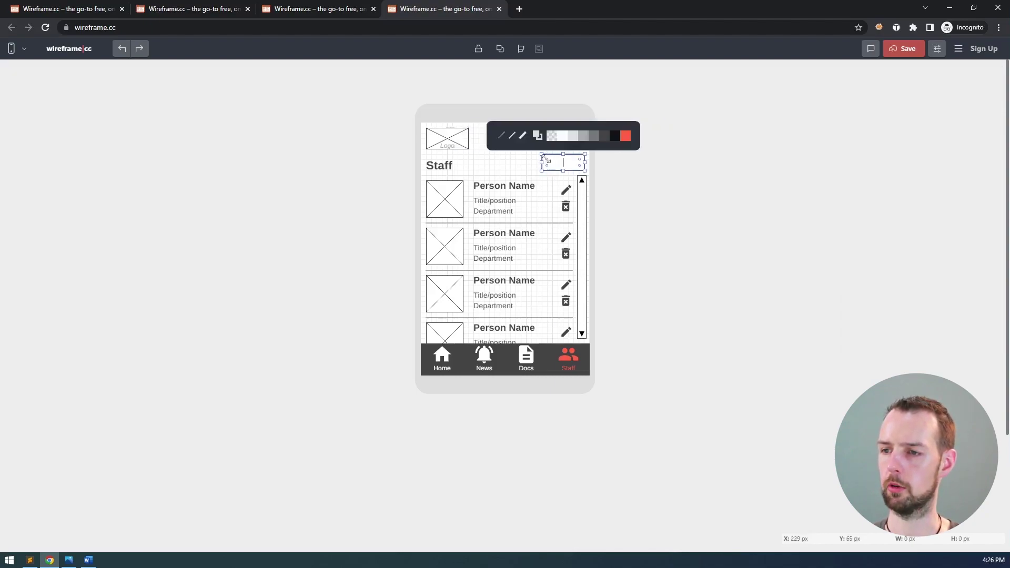
key("Escape")
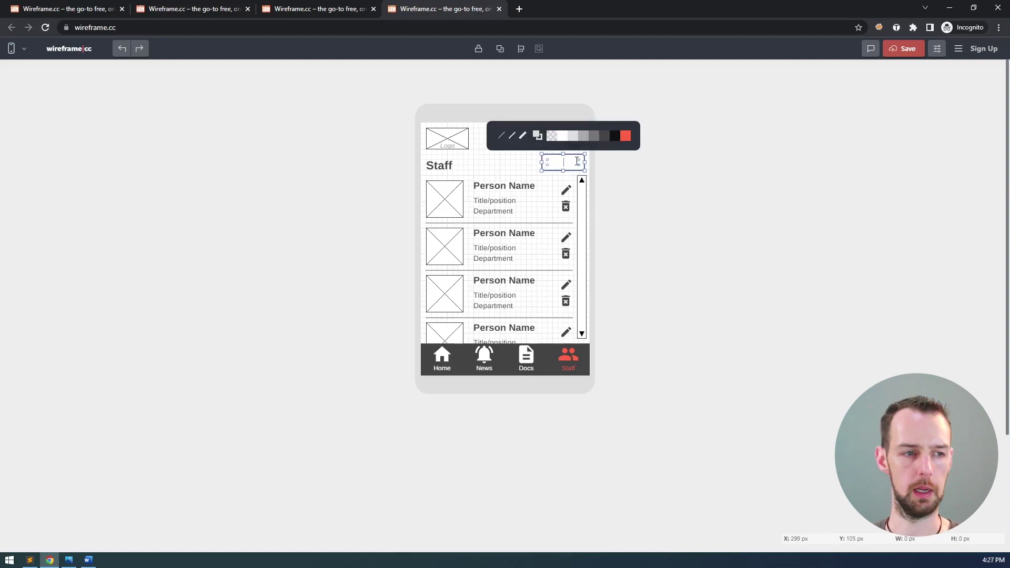
double_click(578, 162)
type("+ Add")
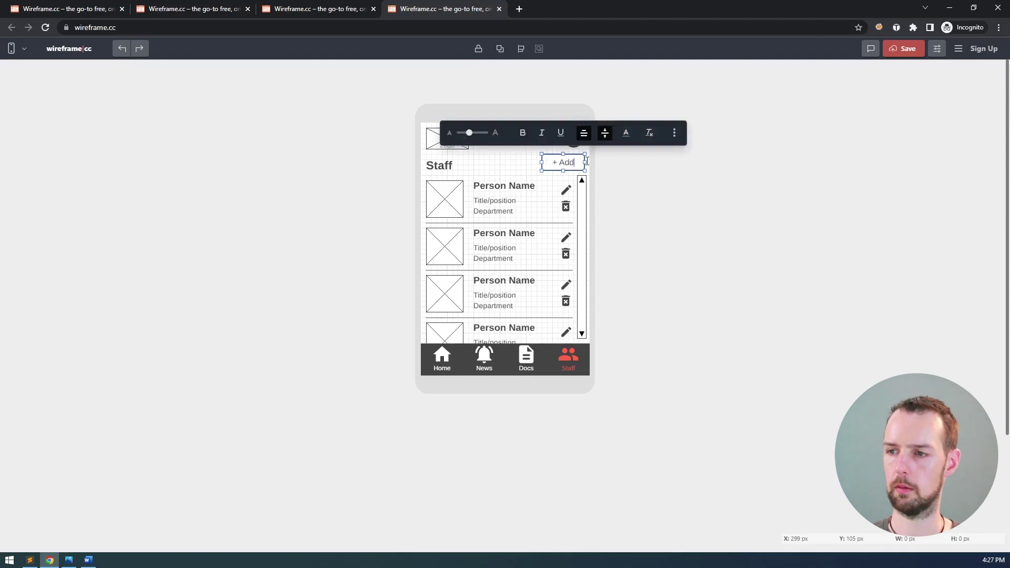
key("ctrl+a")
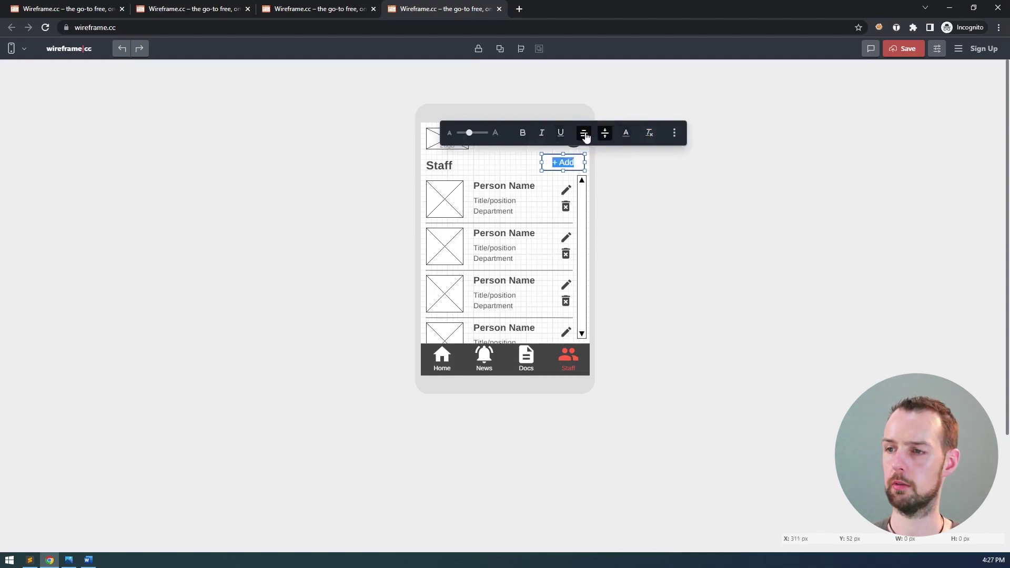
left_click(584, 133)
left_click(563, 103)
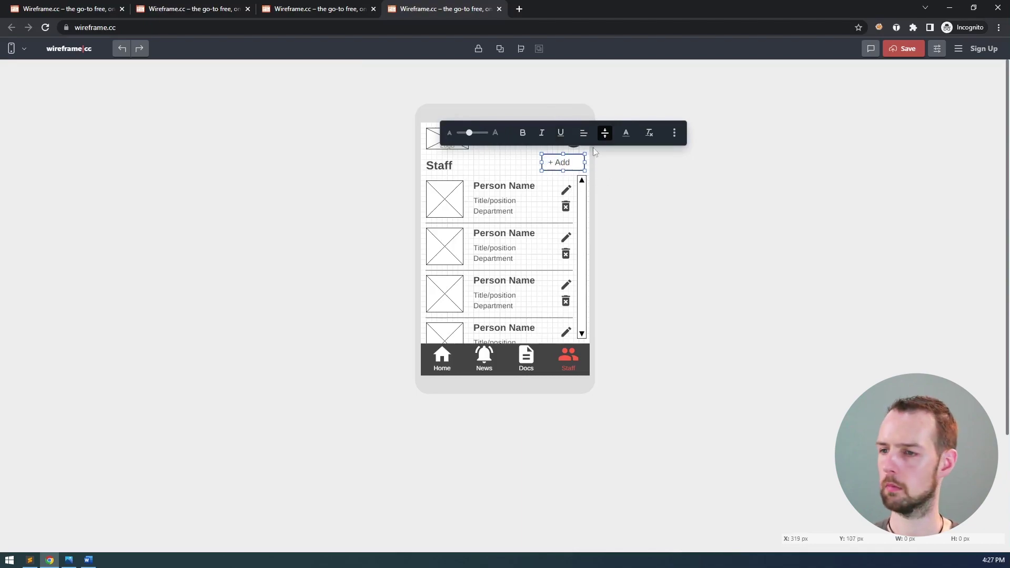
left_click(521, 161)
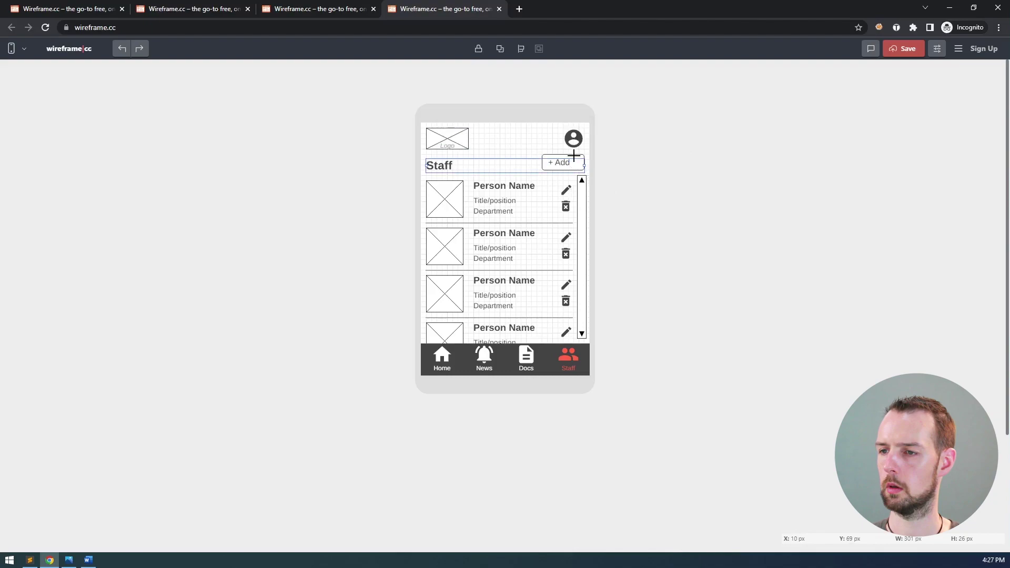
left_click(549, 124)
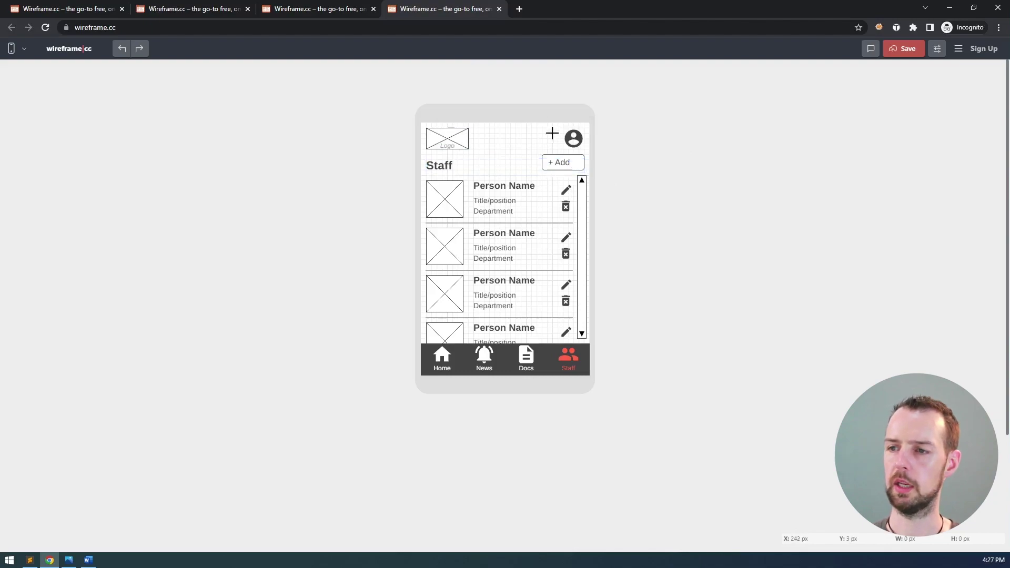
- Give the button a light grey #ddd fill and adjust its label text size
left_click(582, 161)
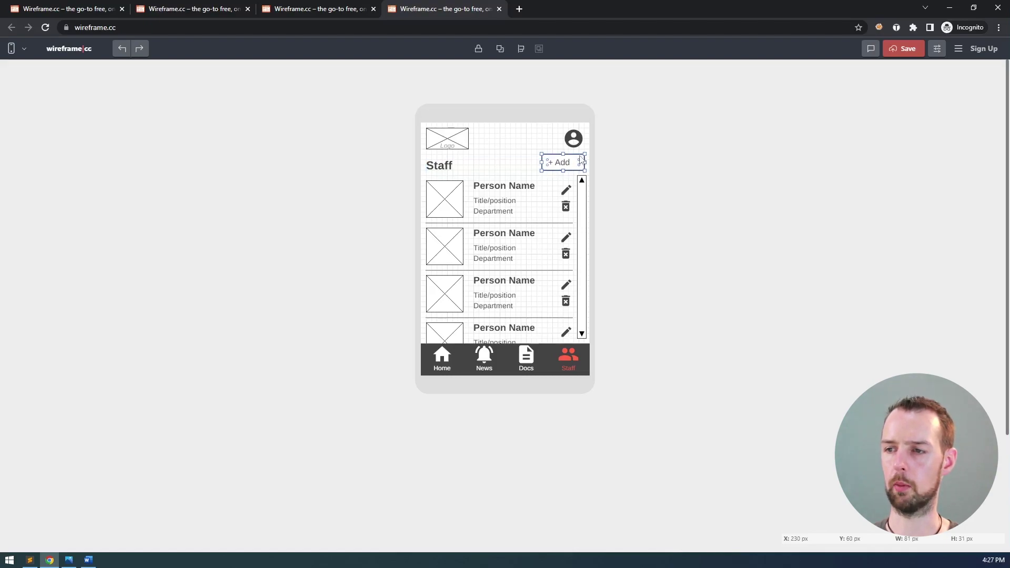
left_click(582, 161)
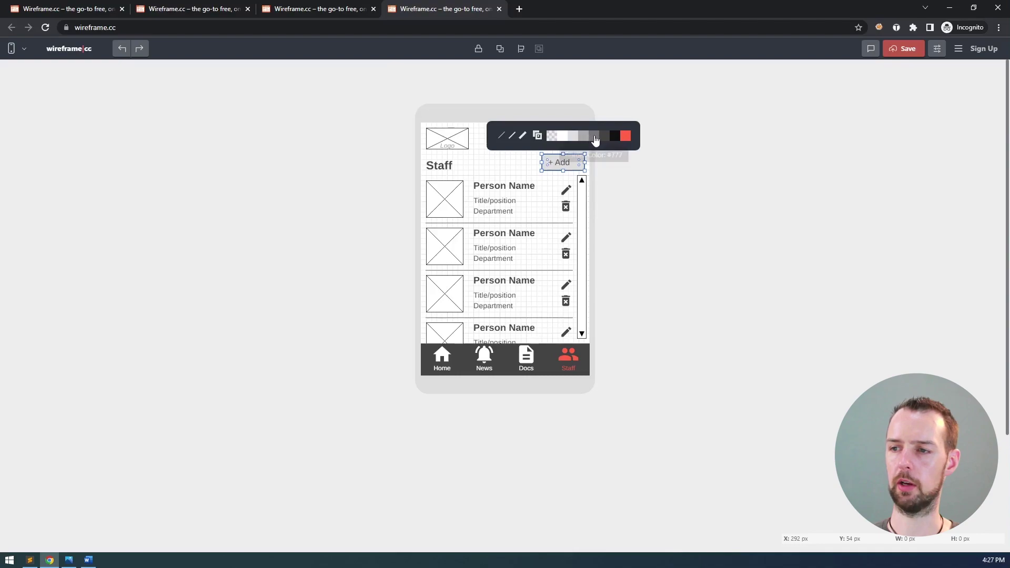
left_click(528, 156)
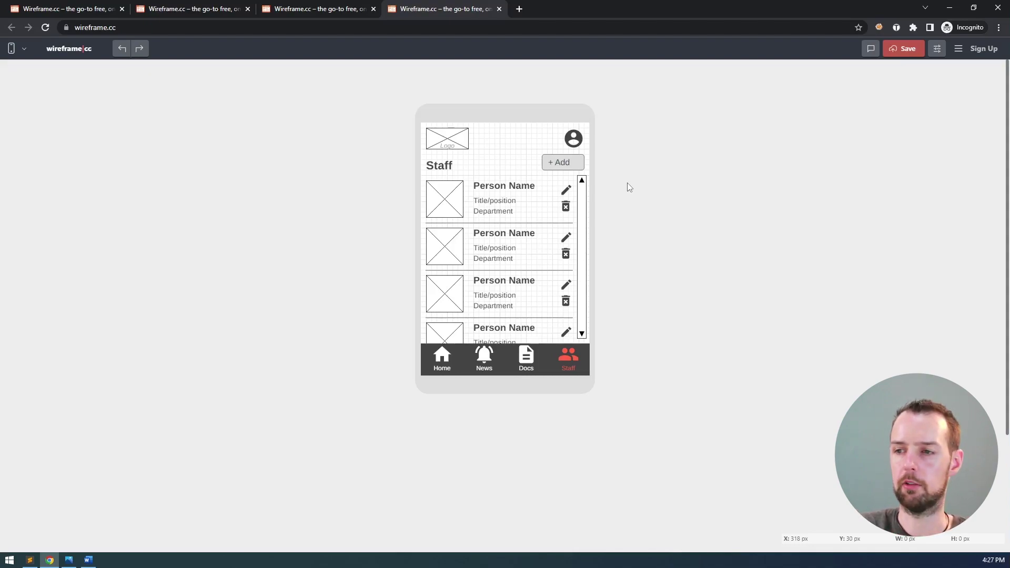
left_click(571, 165)
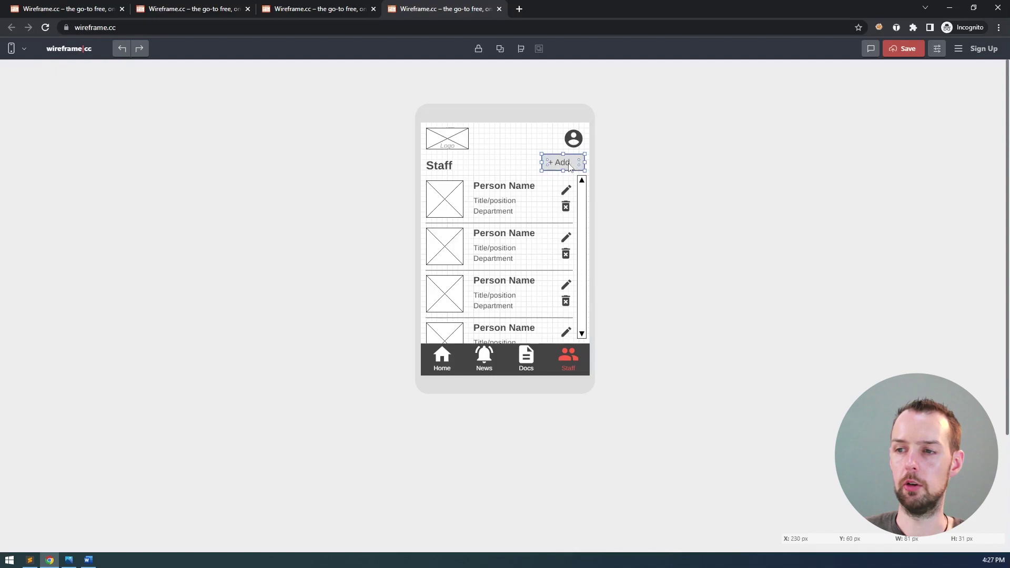
double_click(570, 166)
left_click_drag(570, 163, 559, 164)
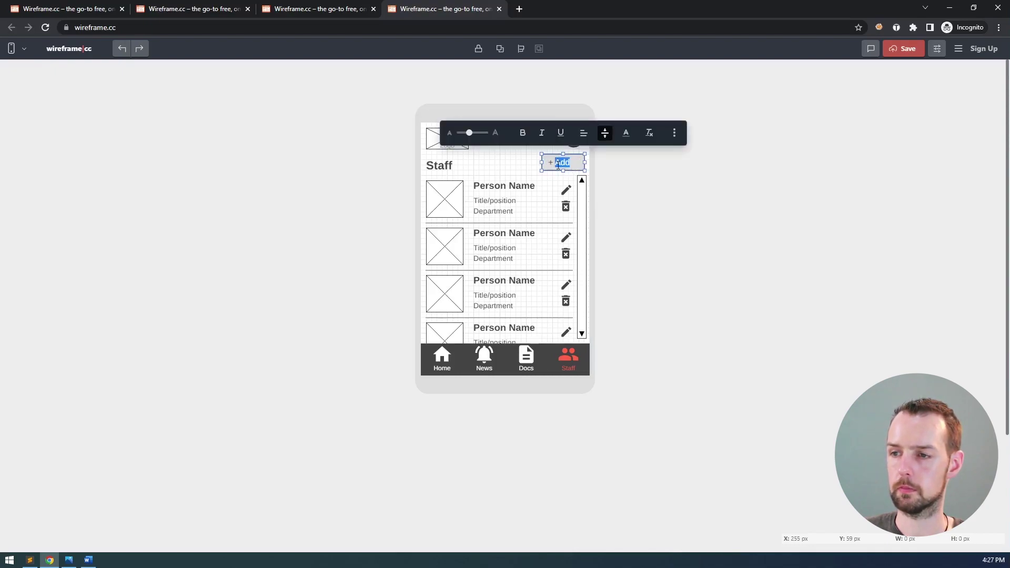
left_click_drag(469, 132, 462, 133)
left_click_drag(552, 162, 548, 162)
mouse_move(462, 133)
left_mouse_down()
mouse_move(490, 132)
mouse_move(463, 133)
left_mouse_up()
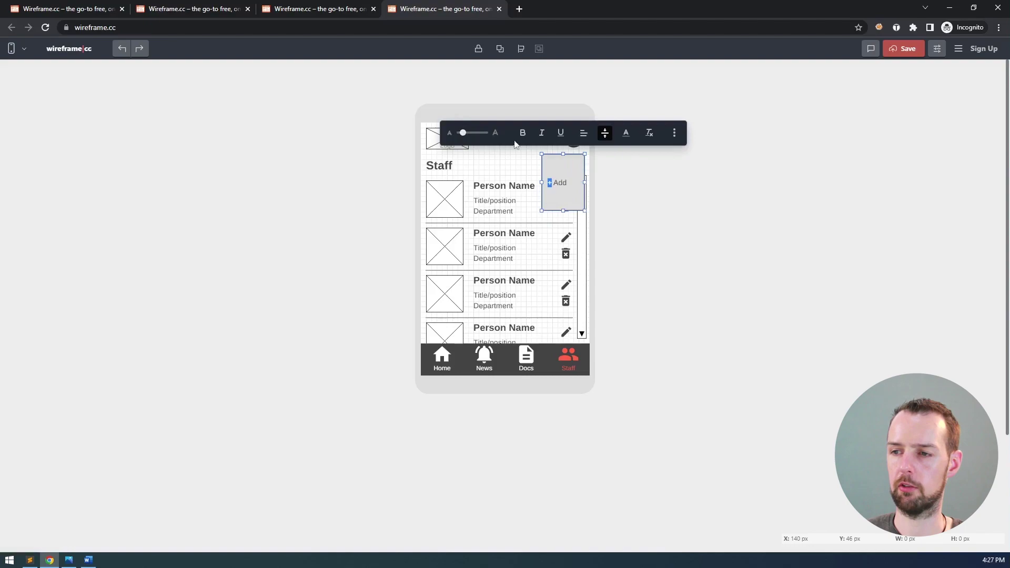
left_click(656, 196)
key("ctrl+z")
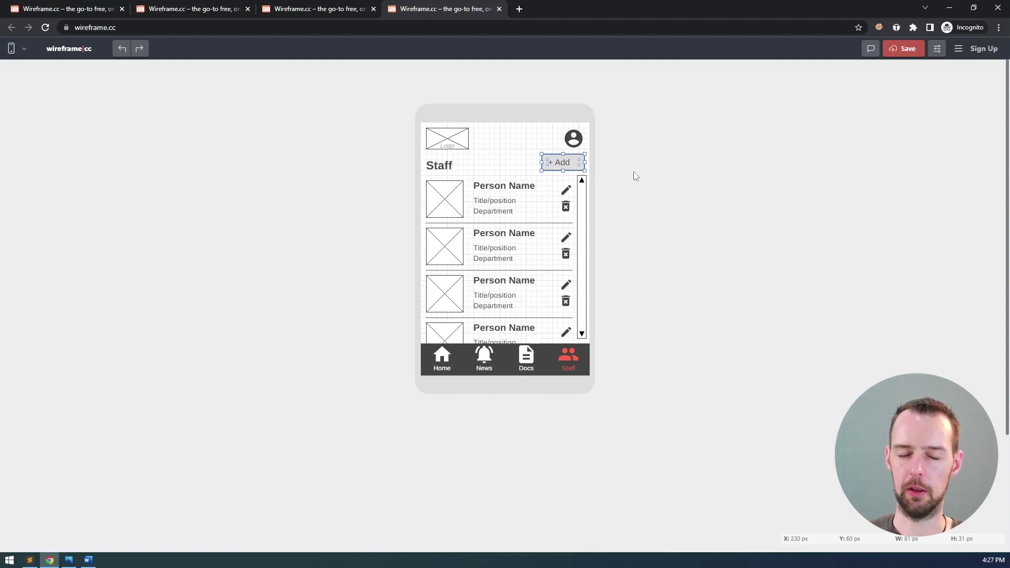
- Delete the '+' from the label and make the Add text smaller
double_click(554, 164)
left_click(553, 163)
left_click_drag(554, 162, 593, 166)
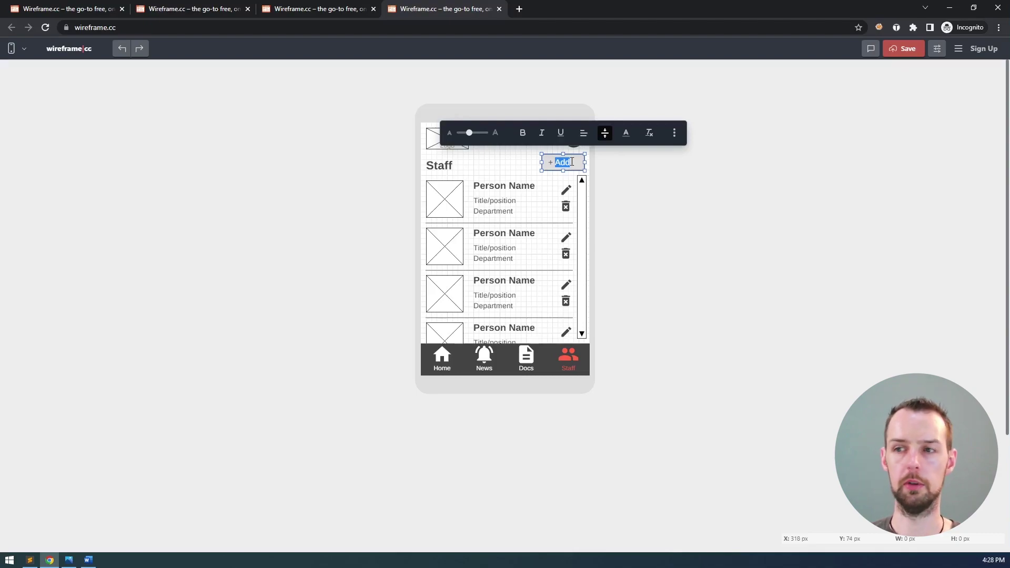
key("Left")
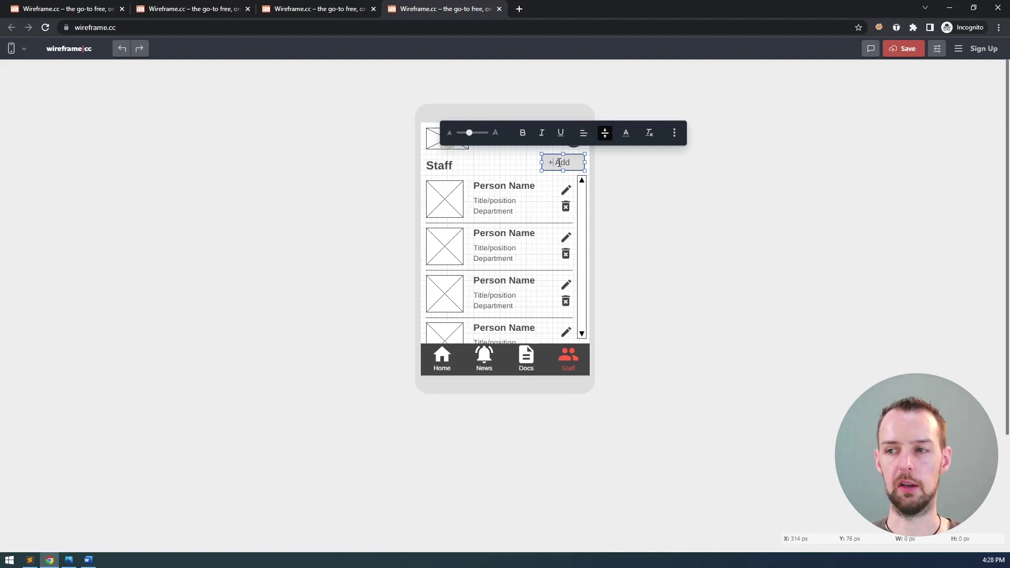
key("BackSpace")
double_click(560, 162)
left_click_drag(470, 132, 465, 133)
left_click(556, 163)
double_click(556, 164)
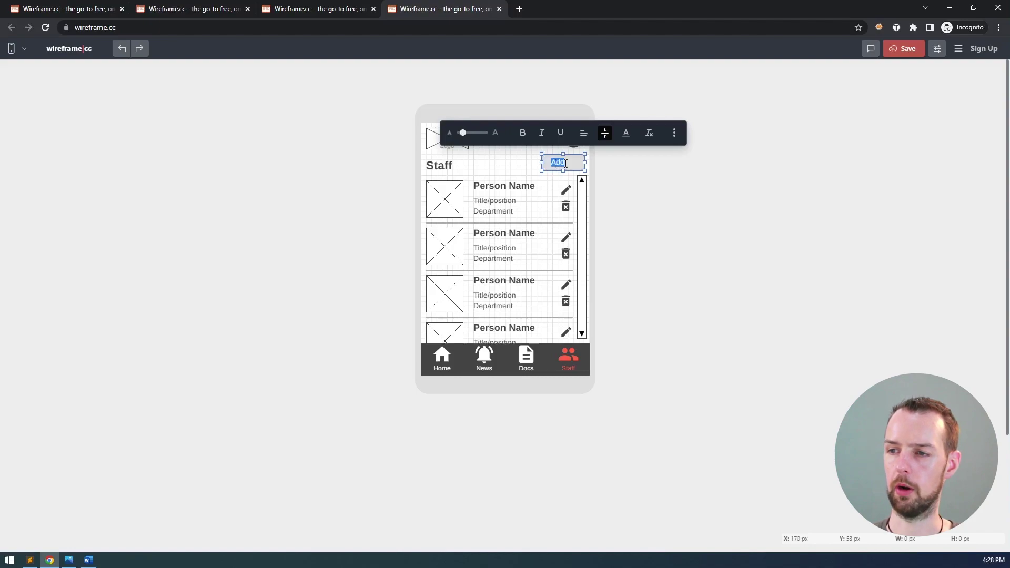
left_click(647, 169)
left_click(563, 164)
double_click(564, 164)
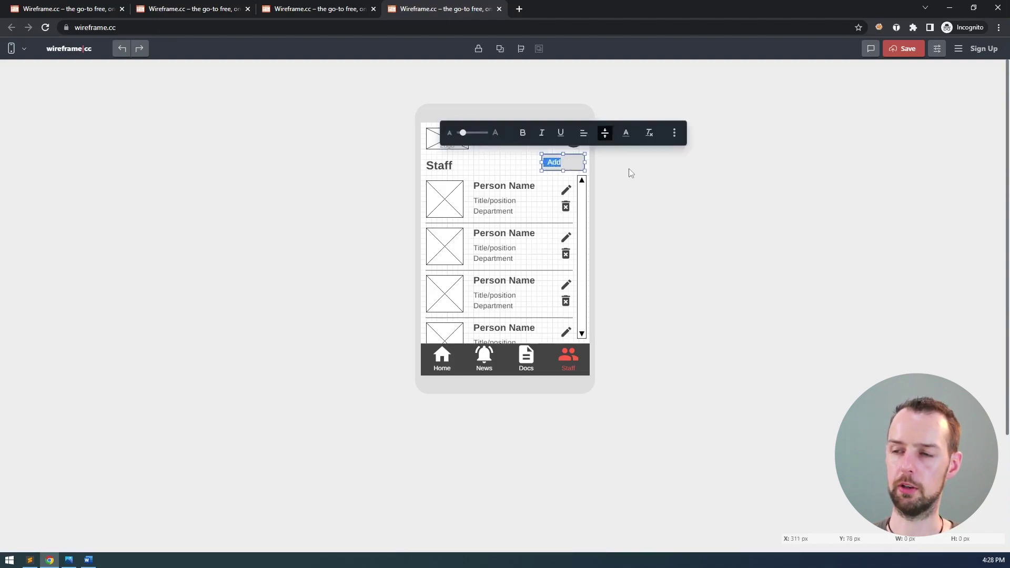
left_click(550, 162)
double_click(552, 162)
key("Left")
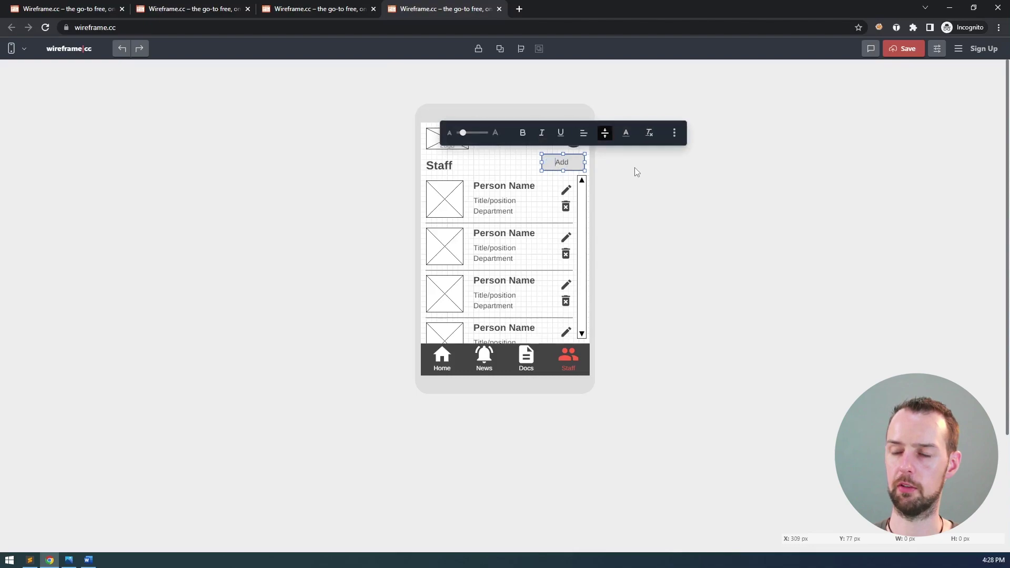
left_click(635, 167)
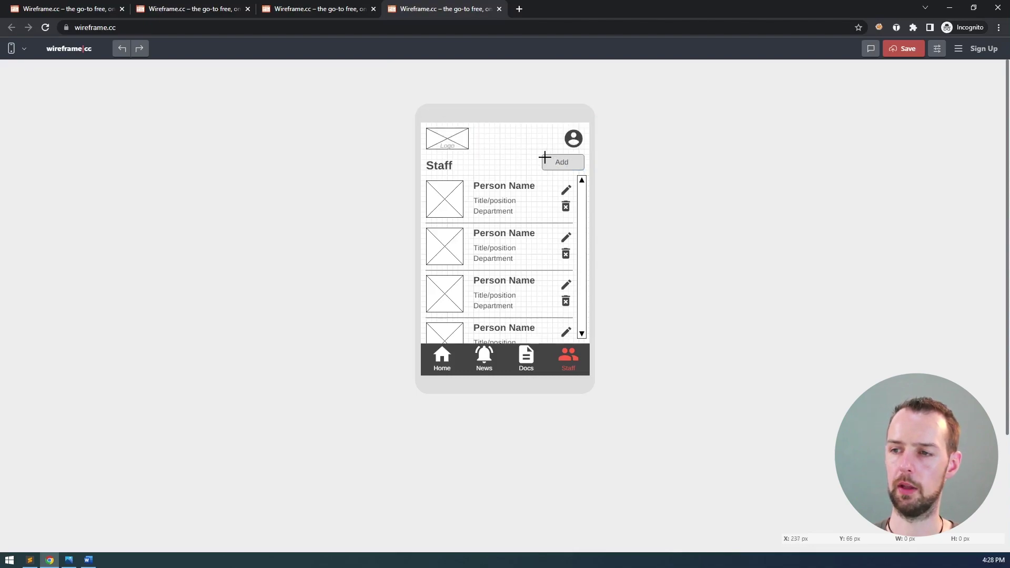
- Draw a small box left of the Add button and make it a plus icon
left_click_drag(527, 159, 537, 170)
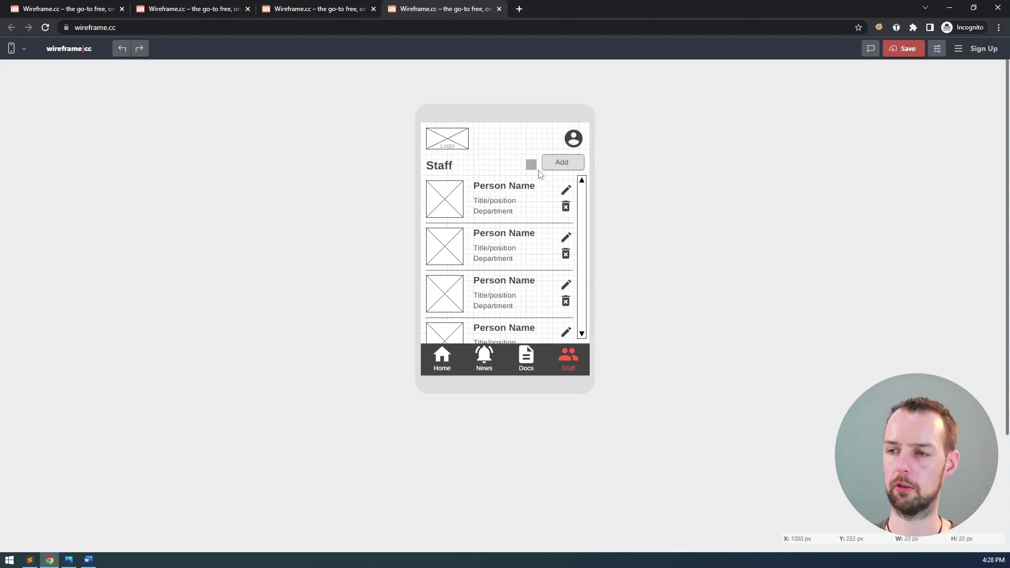
left_click(533, 165)
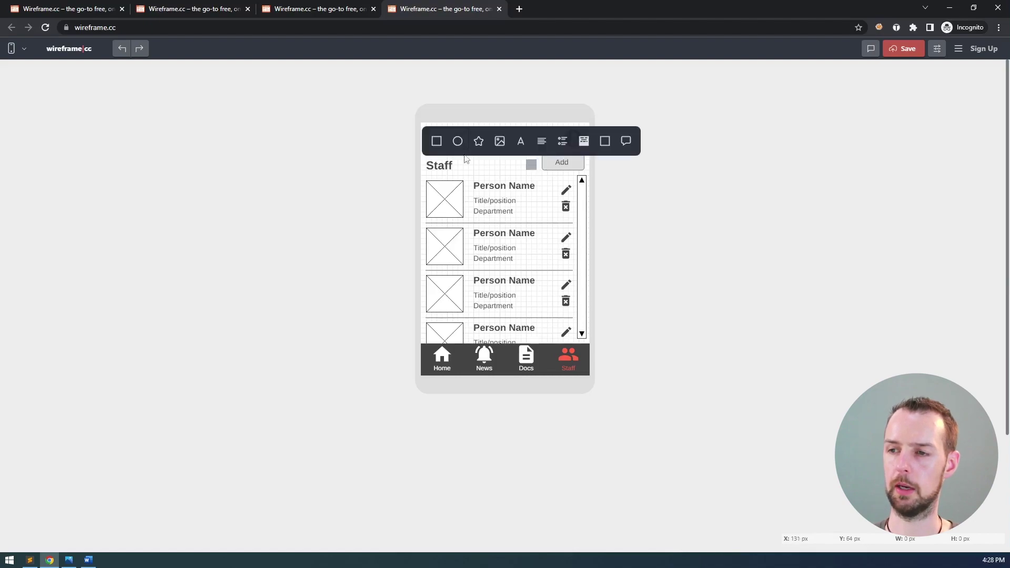
left_click(478, 142)
type("add")
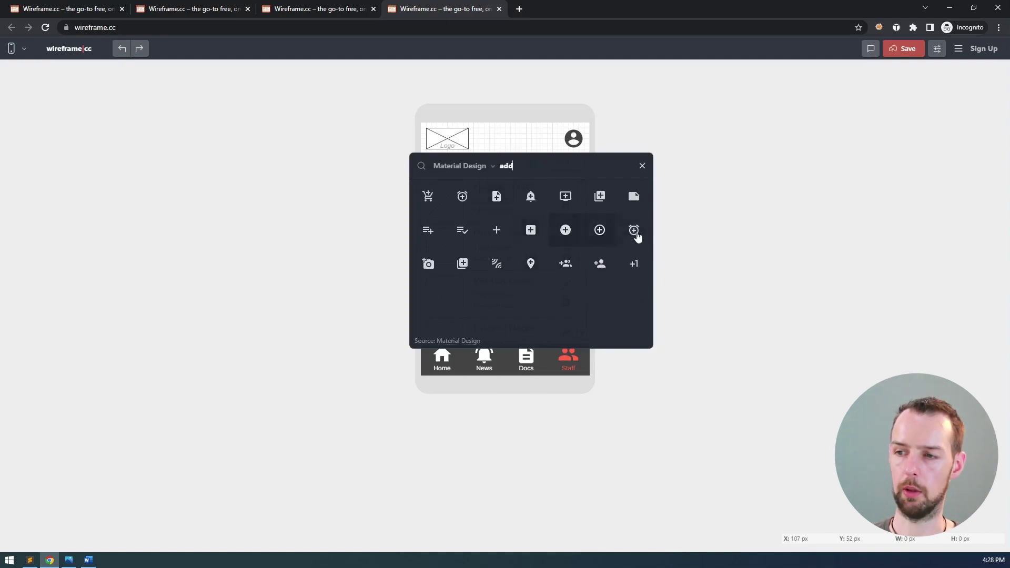
left_click_drag(514, 165, 491, 172)
type("plus")
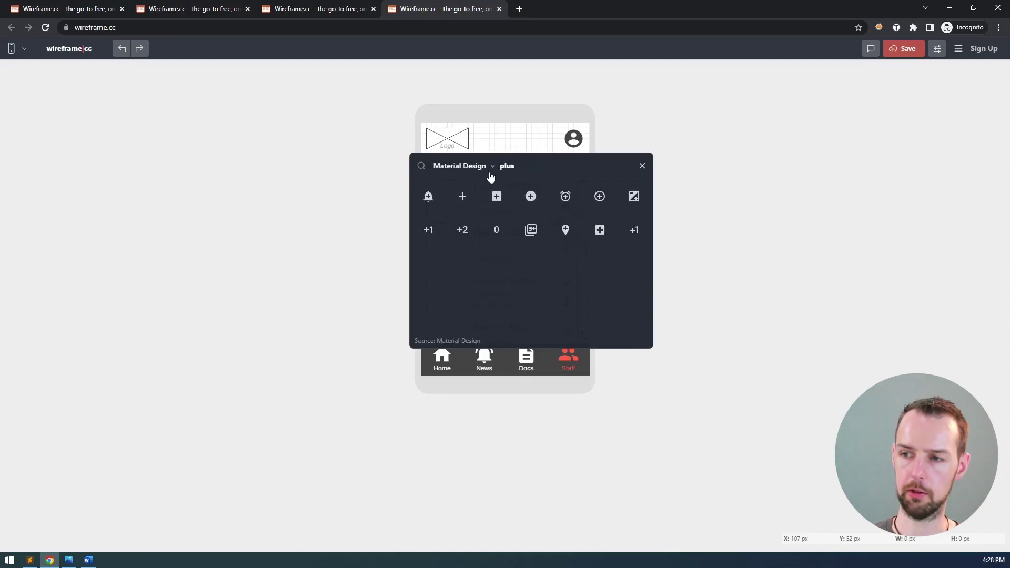
left_click(465, 198)
- Position the 21×21 px plus icon just left of the Add label, with snap to grid off
left_click_drag(465, 194, 535, 168)
left_click_drag(544, 166, 549, 165)
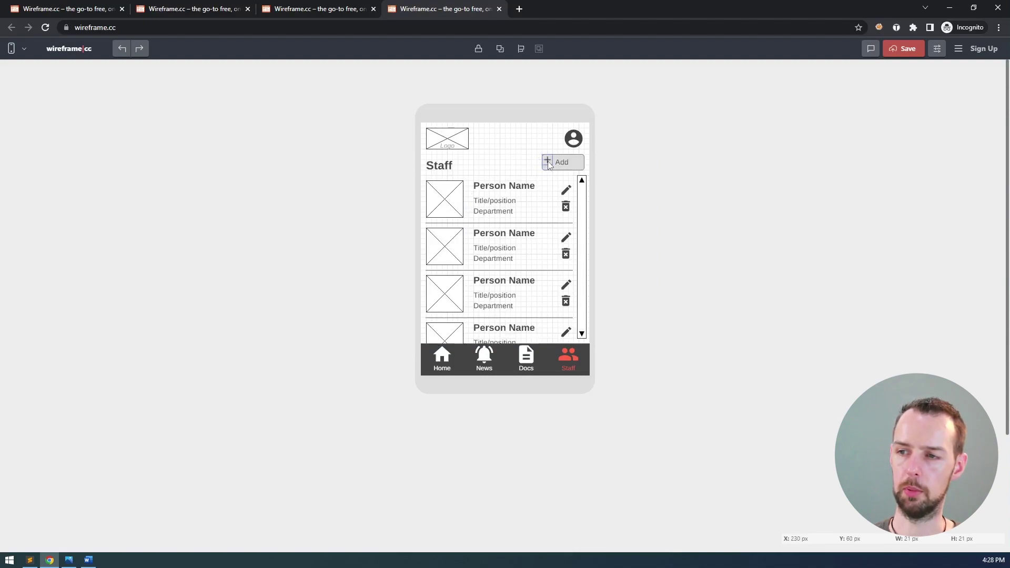
left_click(549, 166)
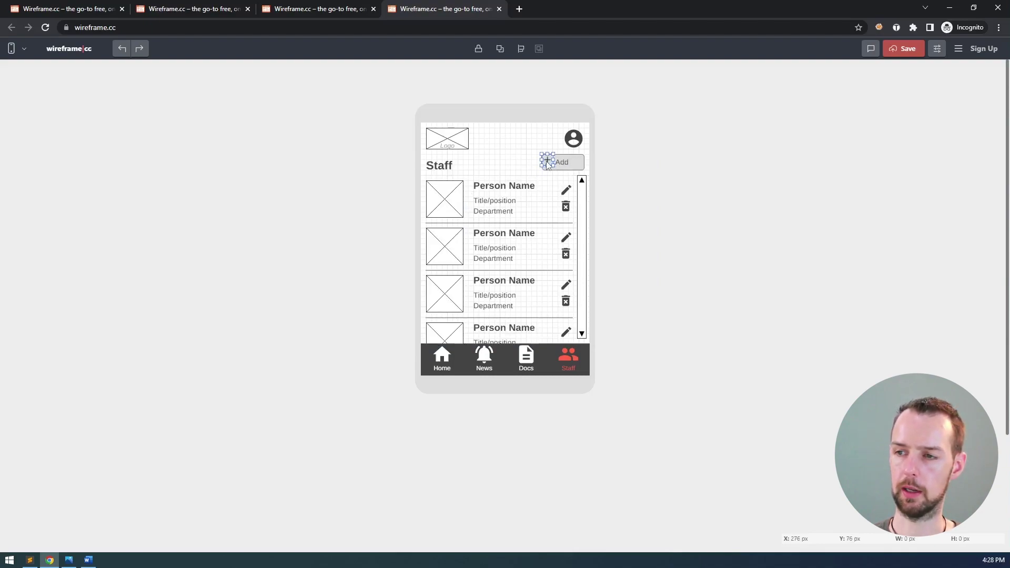
left_click_drag(548, 164, 552, 161)
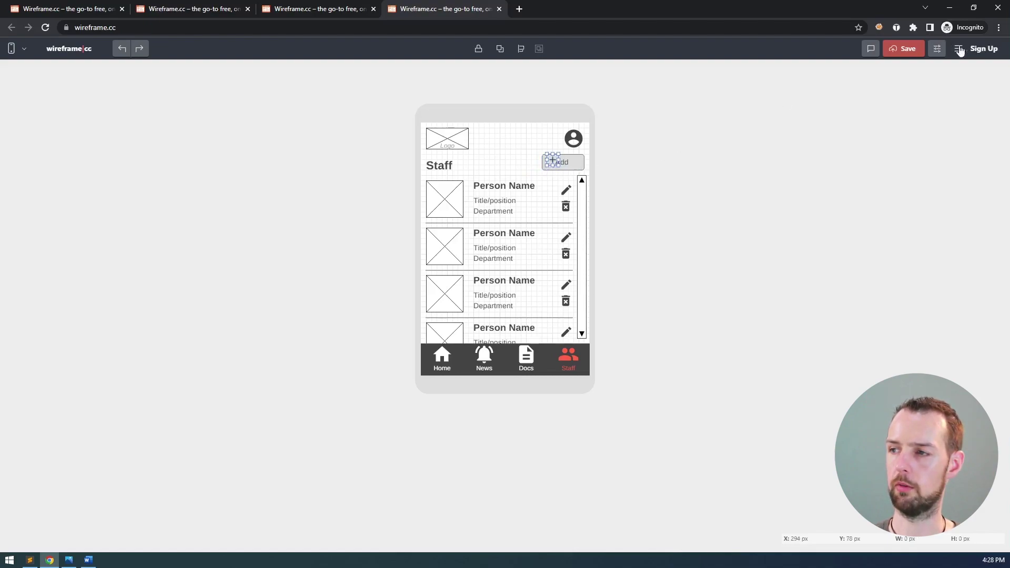
left_click(937, 49)
left_click(880, 186)
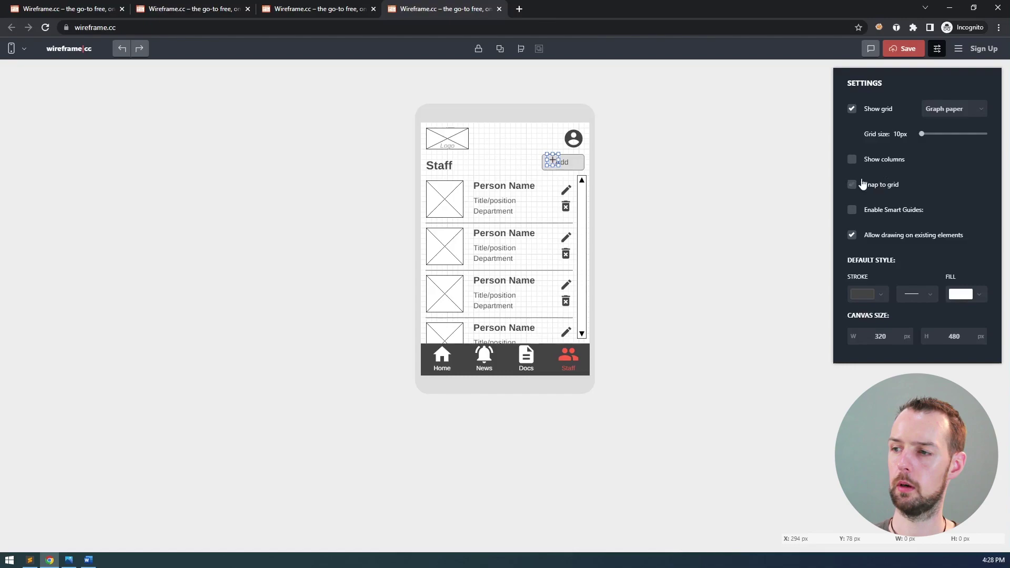
key("Left")
key("Left")
key("Left")
key("Left")
key("Left")
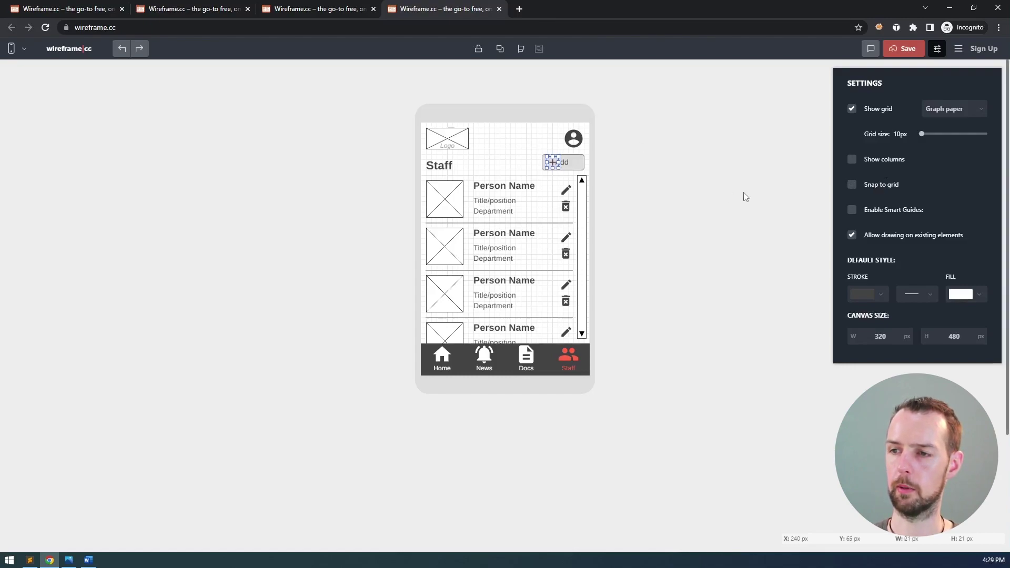
key("Down")
key("Down")
key("Down")
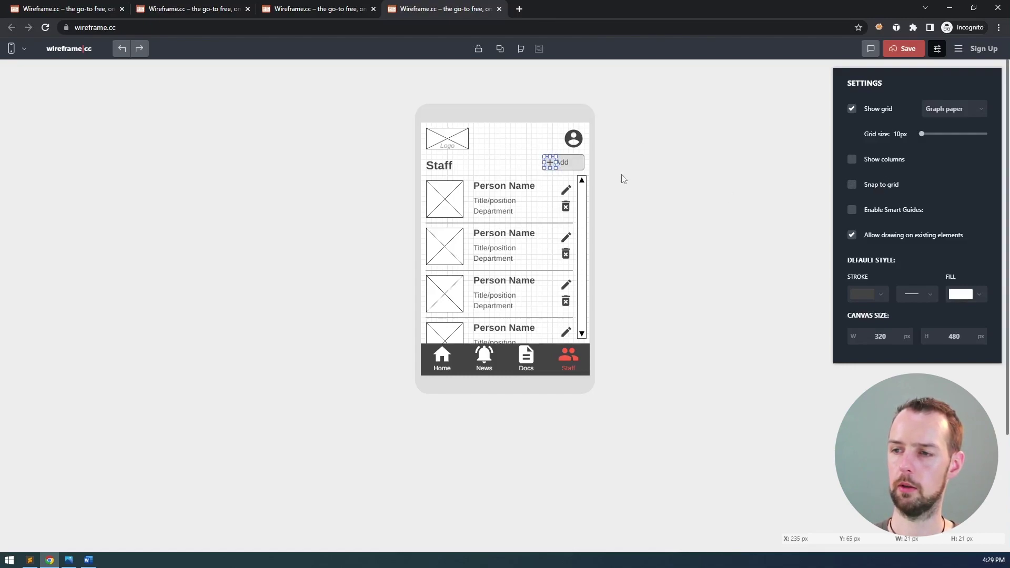
left_click(622, 179)
- Remove the old Add text from the button and shorten its box to about 28 px tall
left_click(564, 162)
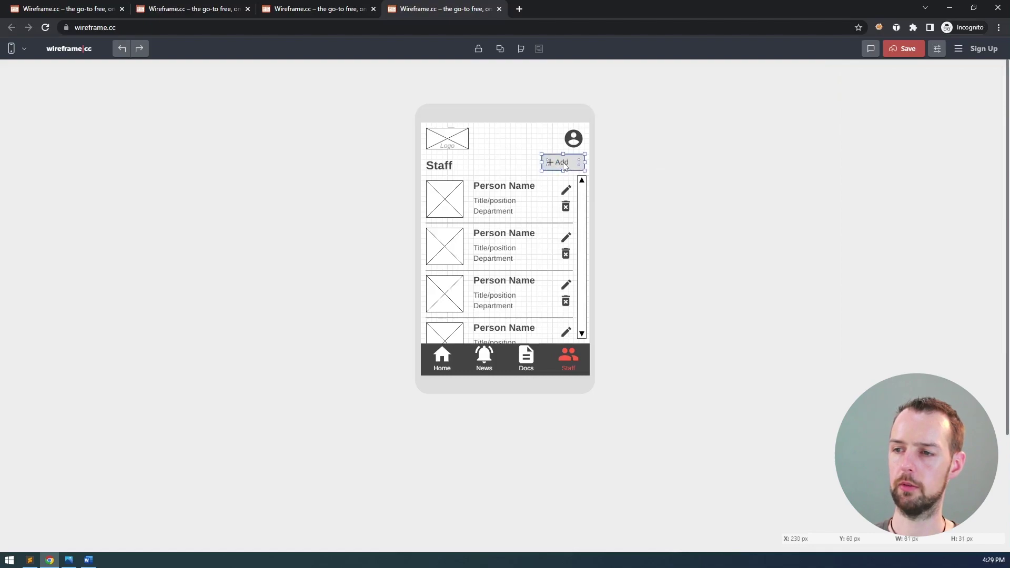
double_click(564, 162)
key("Escape")
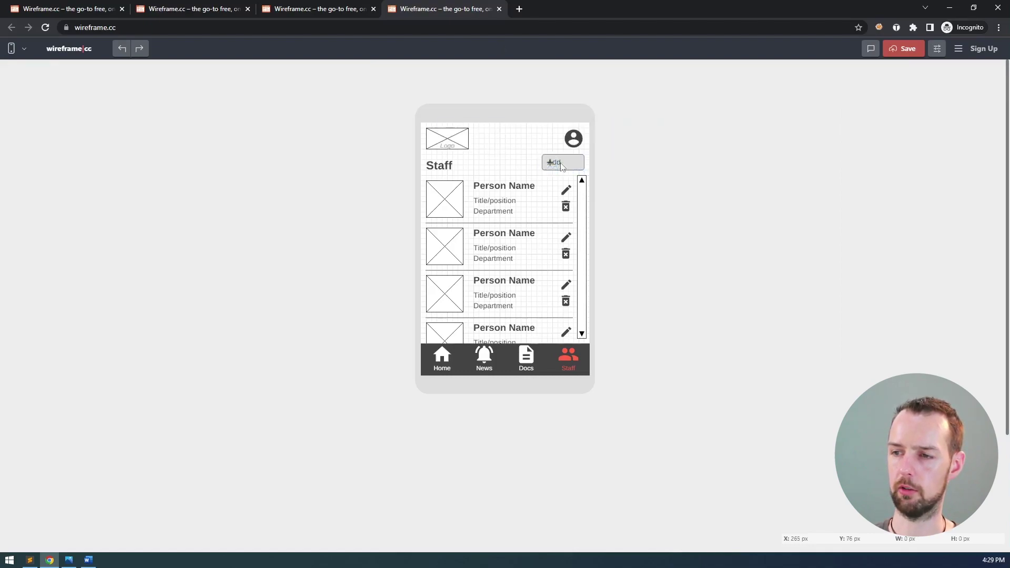
double_click(566, 163)
key("Home")
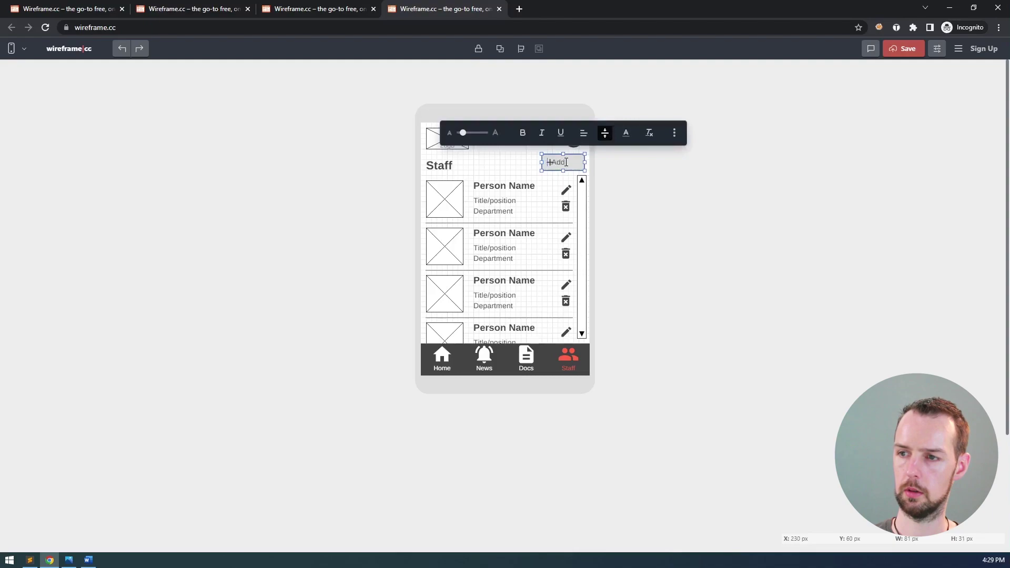
key("Return")
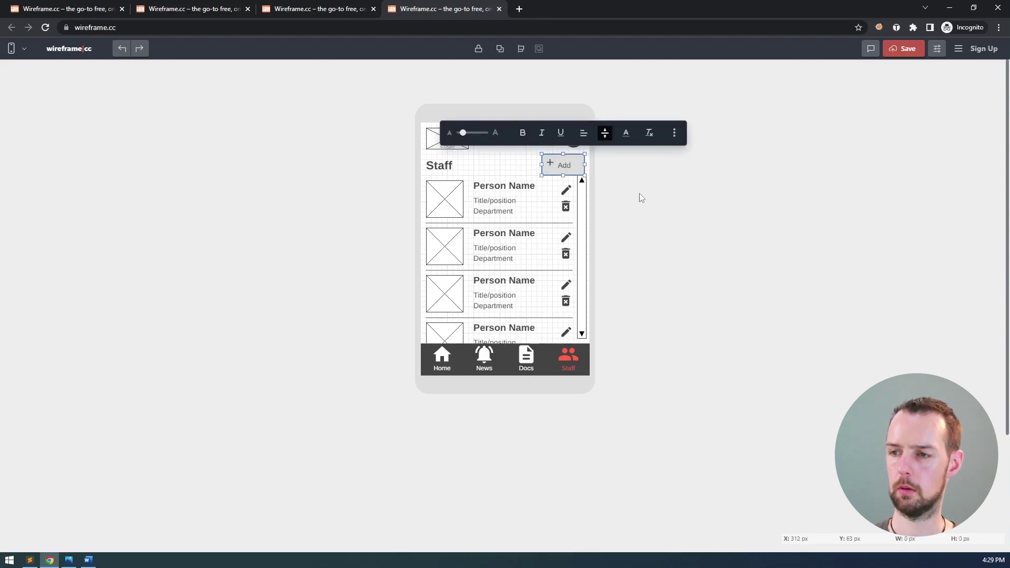
key("shift+End")
key("Delete")
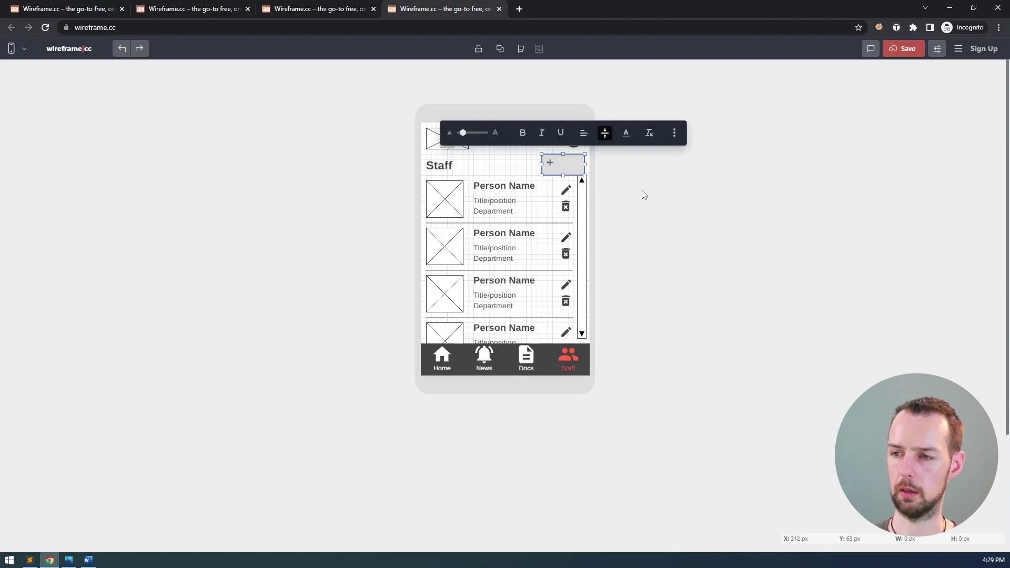
key("Escape")
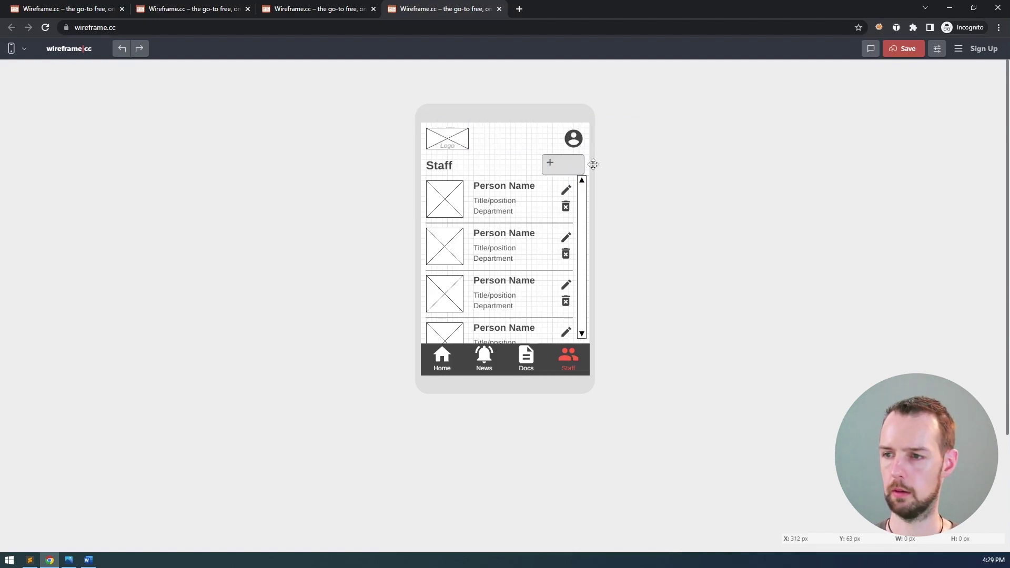
left_click_drag(563, 175, 563, 172)
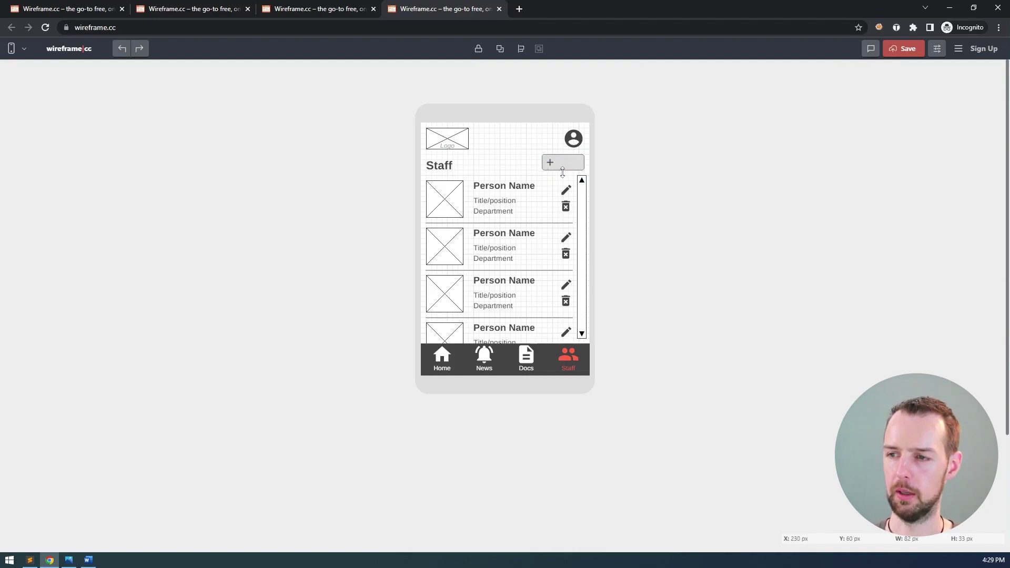
- Retype the button label as '+ Add', with a space after the plus
double_click(564, 163)
left_click(565, 163)
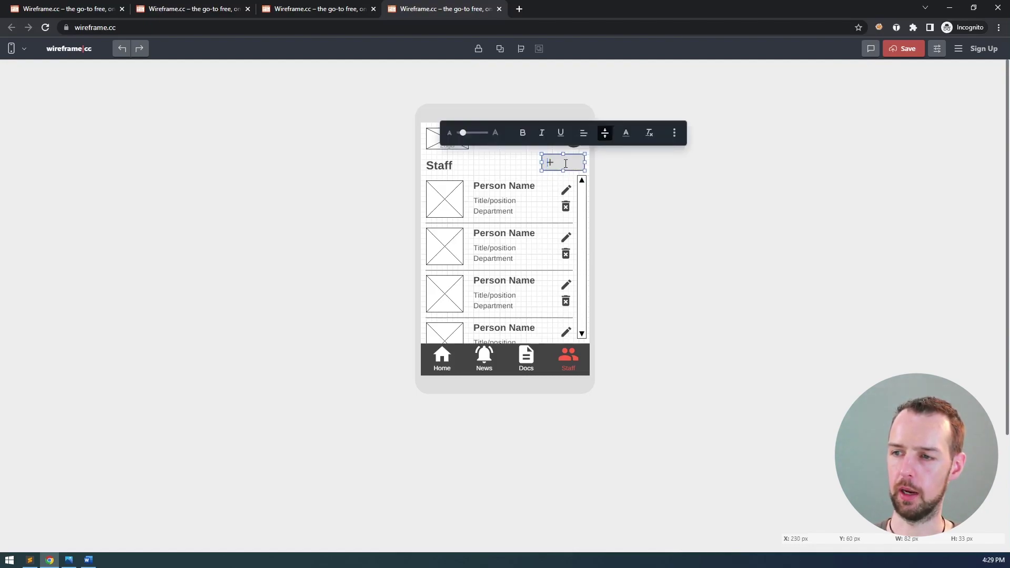
type("Ad")
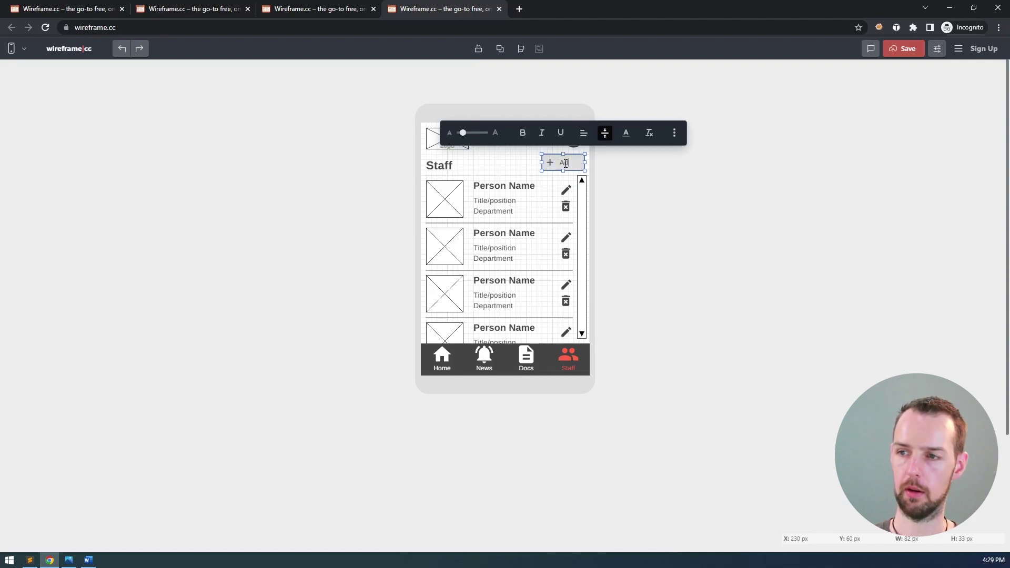
type("d")
left_click(646, 158)
left_click(560, 167)
double_click(560, 166)
left_click(570, 162)
key("Home")
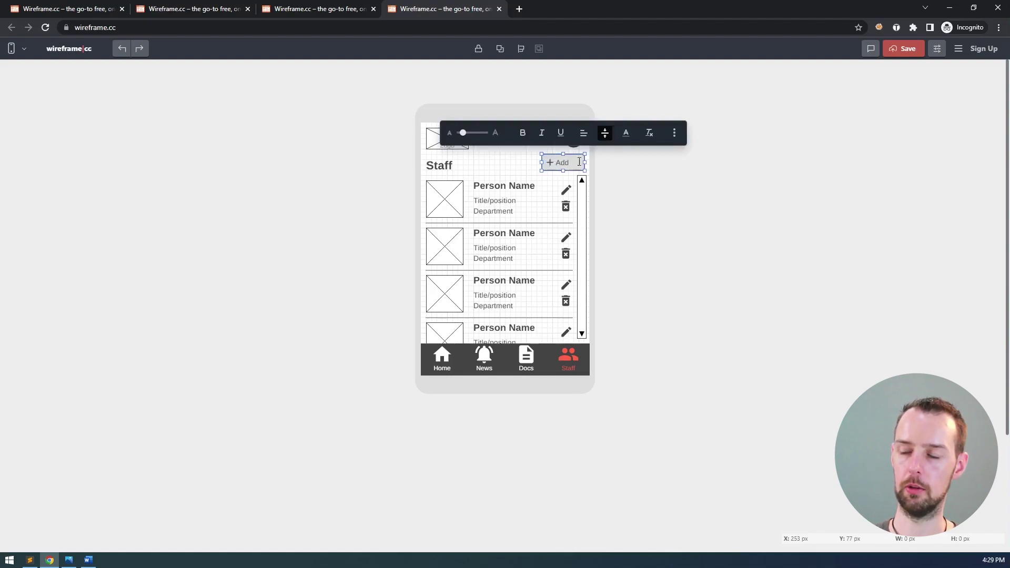
left_click(619, 166)
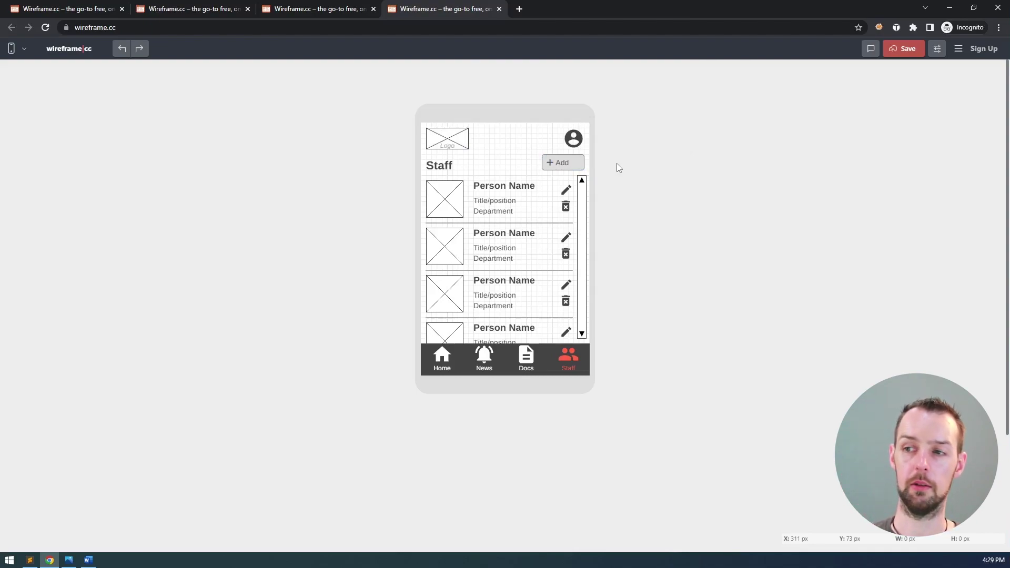
- Group the plus icon with the Add button into one element beside the Staff heading
left_click(551, 162)
left_click(566, 163, "shift")
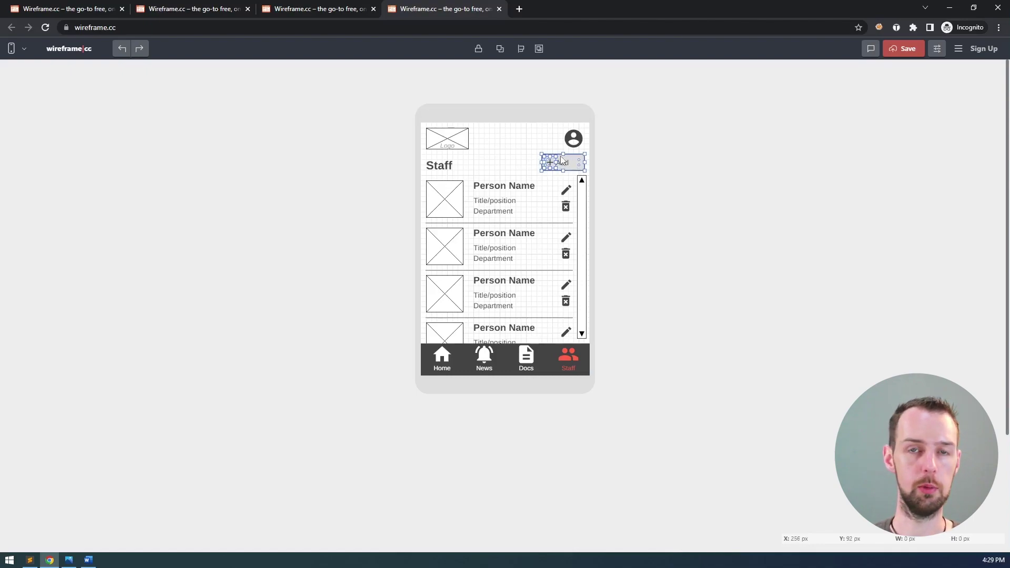
left_click(533, 158)
left_click(550, 165)
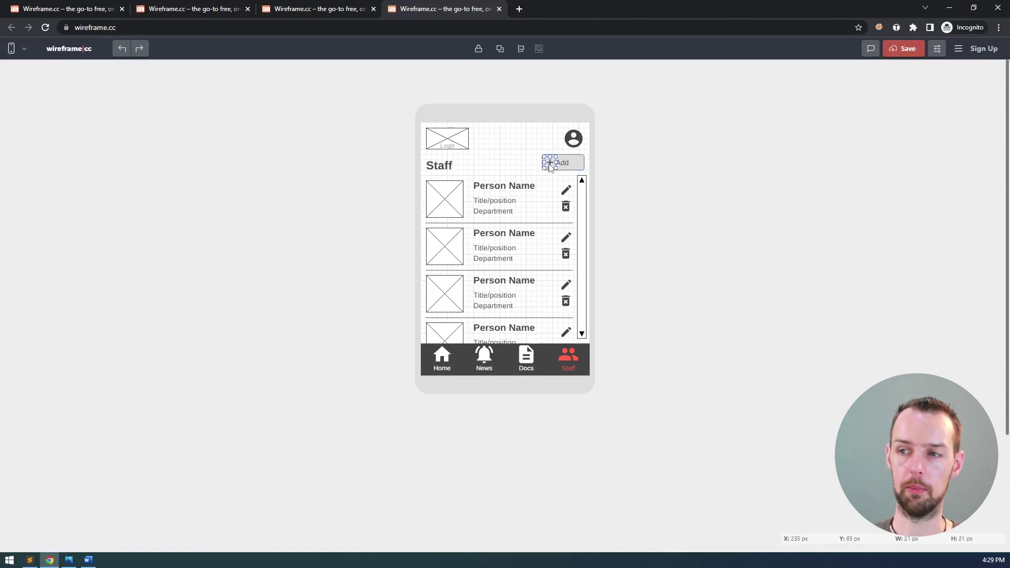
left_click(565, 163, "shift")
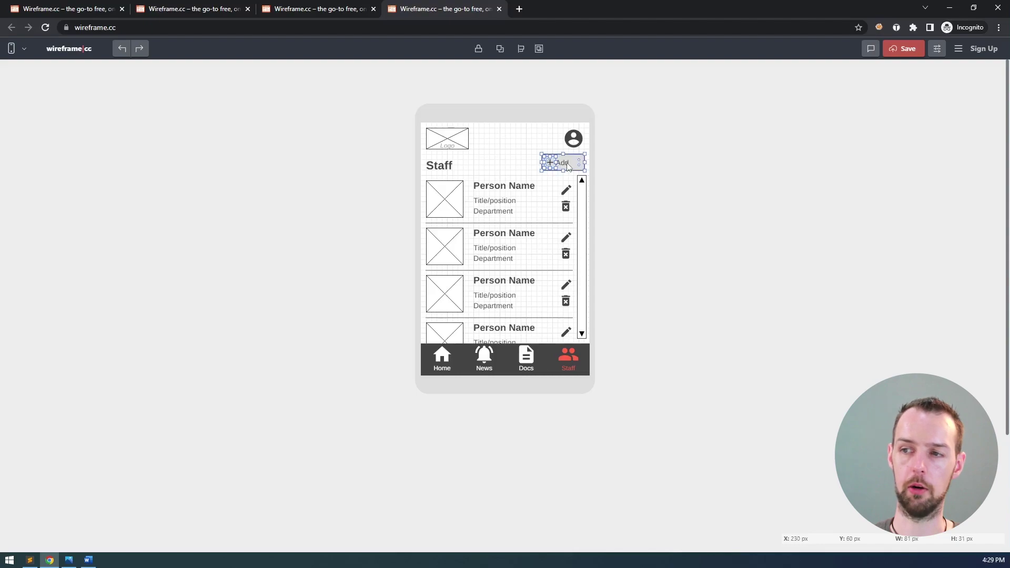
left_click(539, 49)
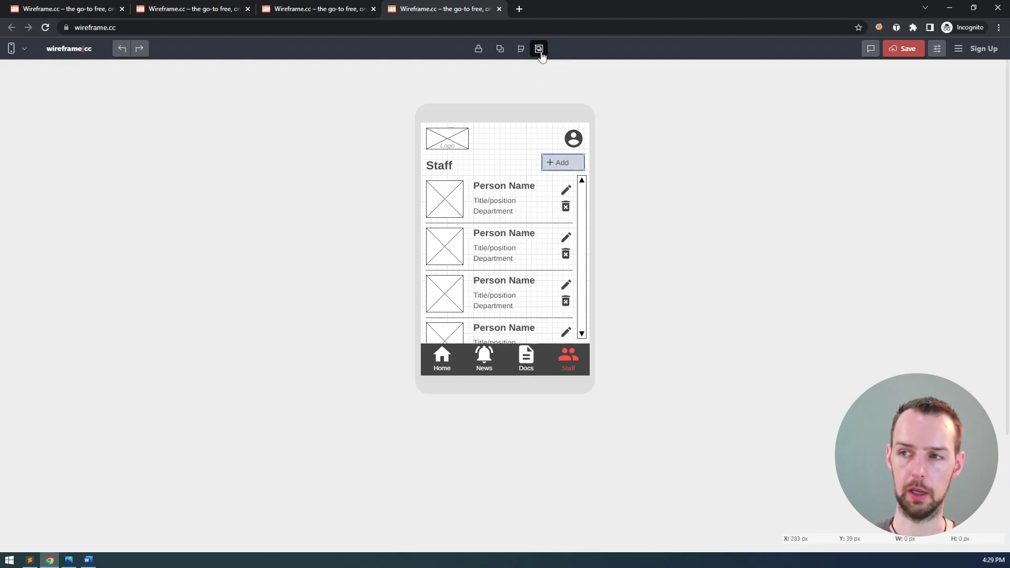
left_click(553, 164)
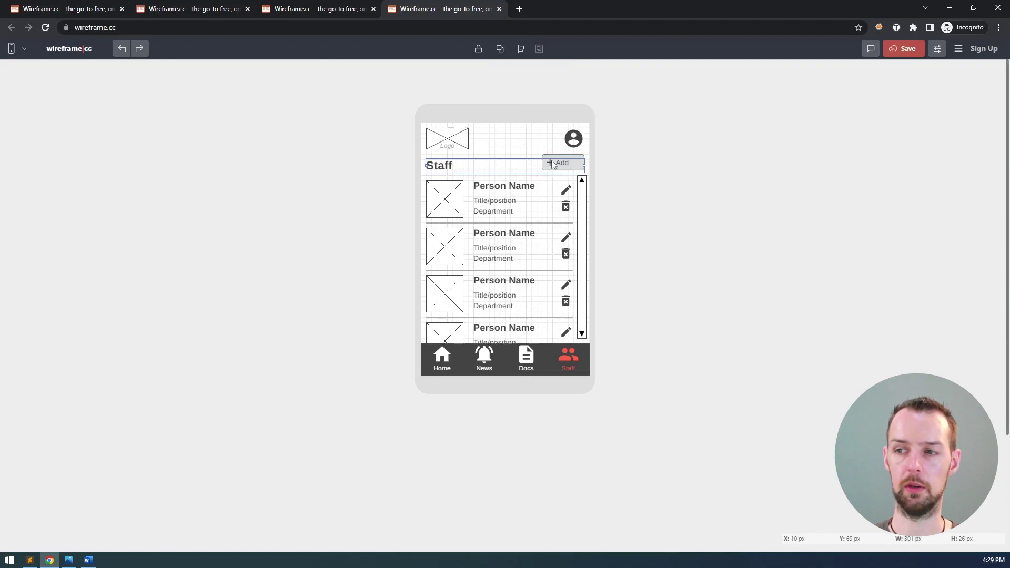
left_click(551, 145)
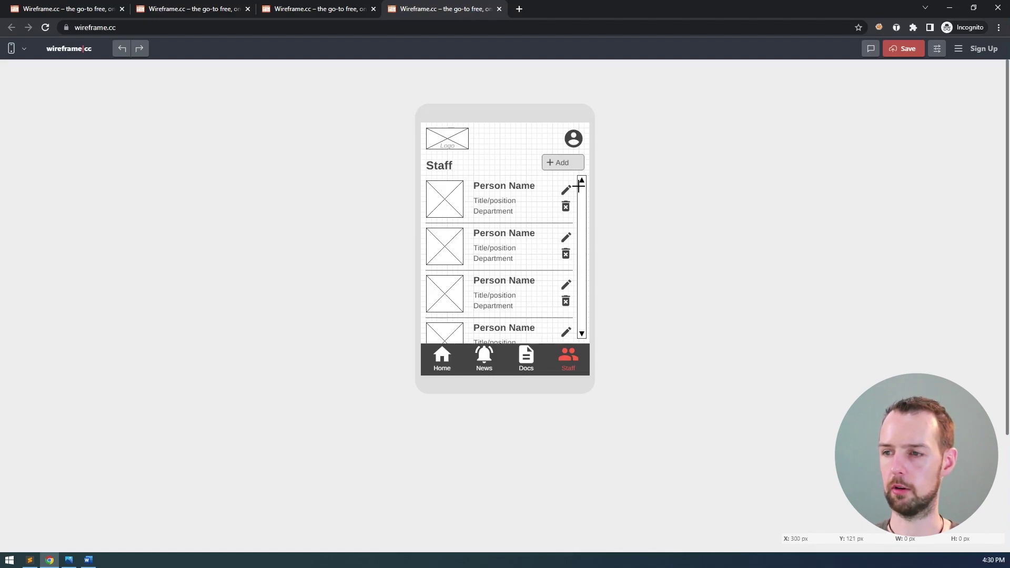
- Draw a scrollbar thumb rectangle and give it a darker grey fill
left_click_drag(580, 185, 584, 221)
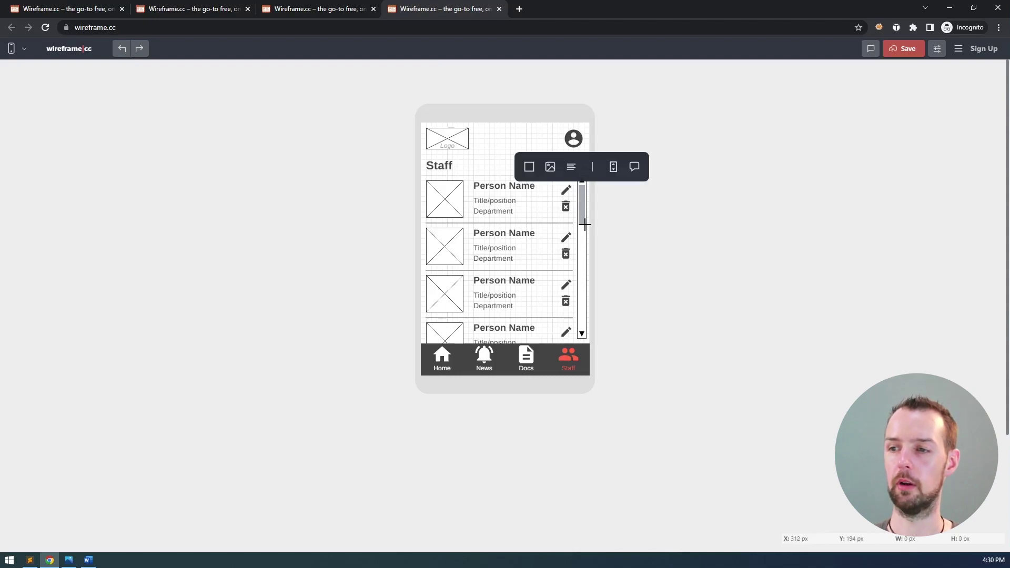
left_click(545, 168)
left_click(581, 189)
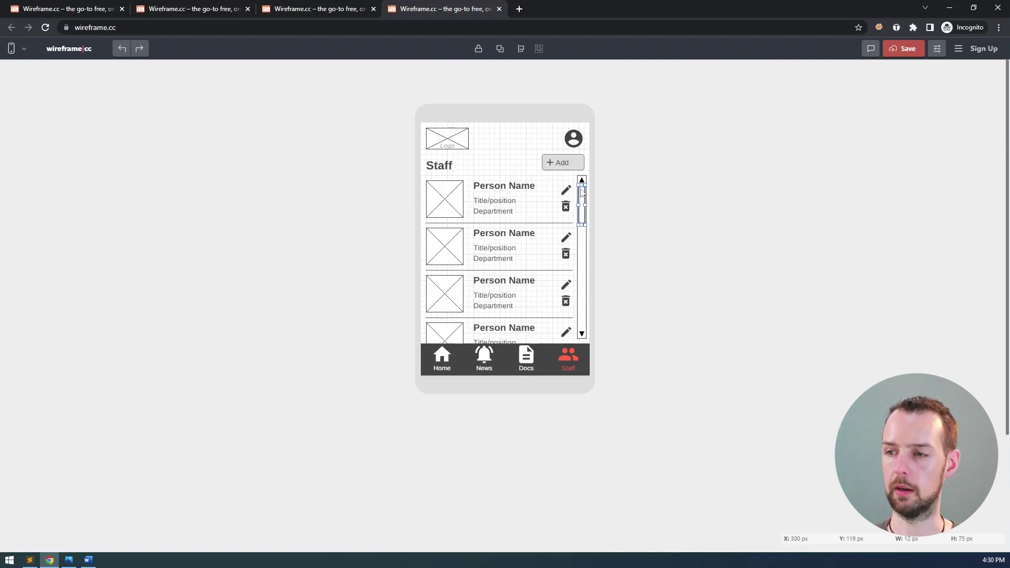
key("Escape")
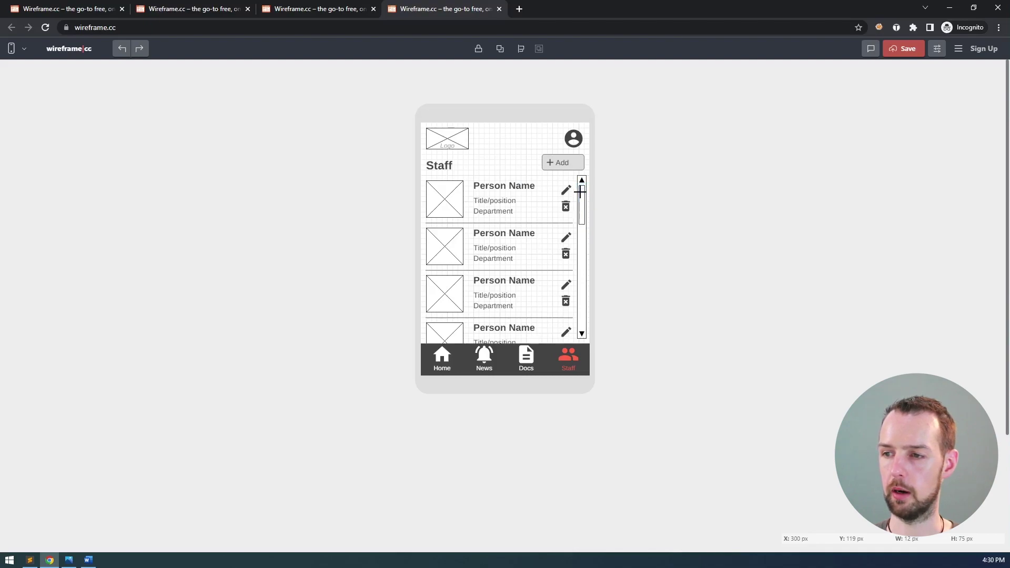
left_click(583, 192)
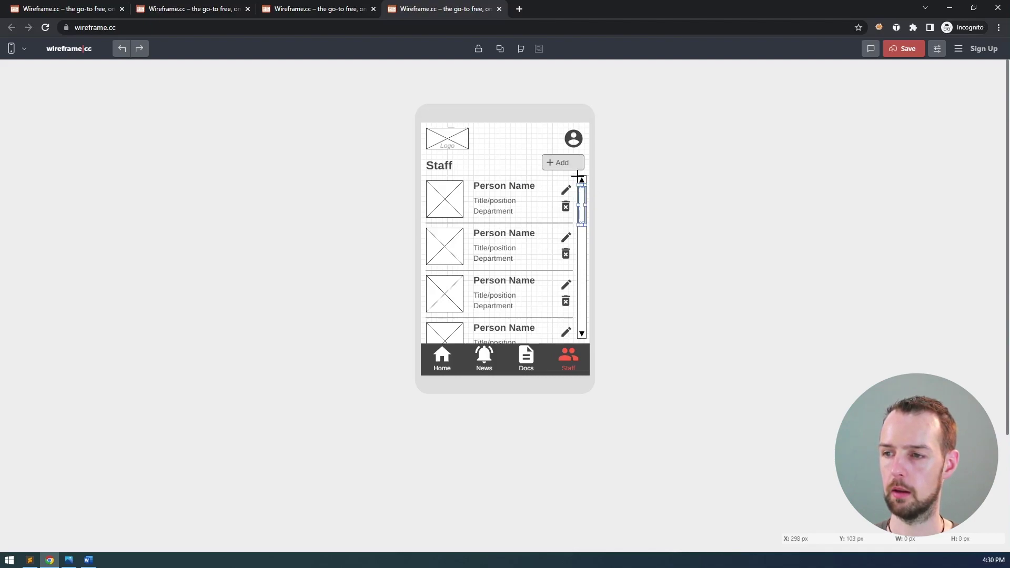
left_click(583, 200)
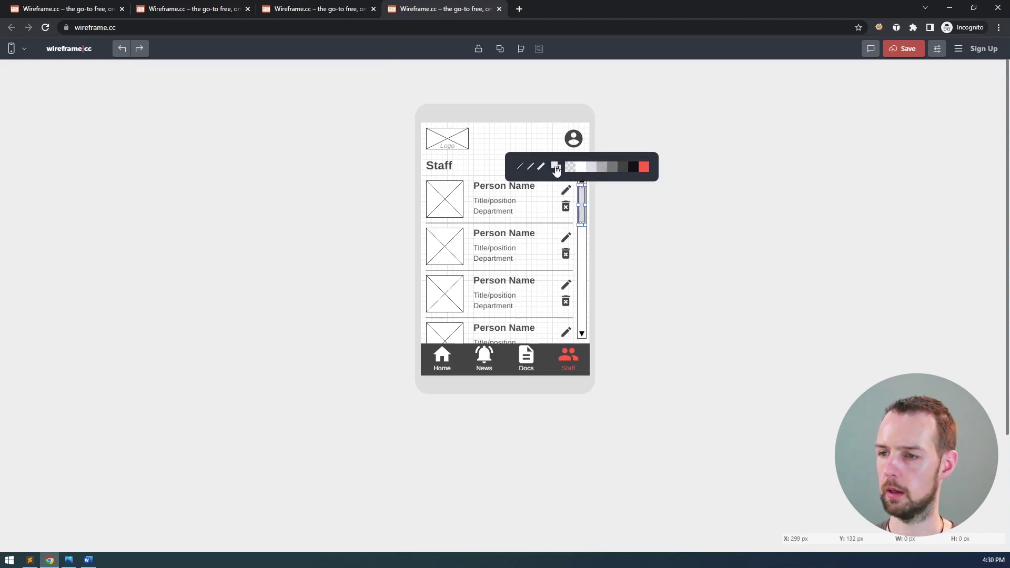
left_click(570, 168)
left_click(622, 234)
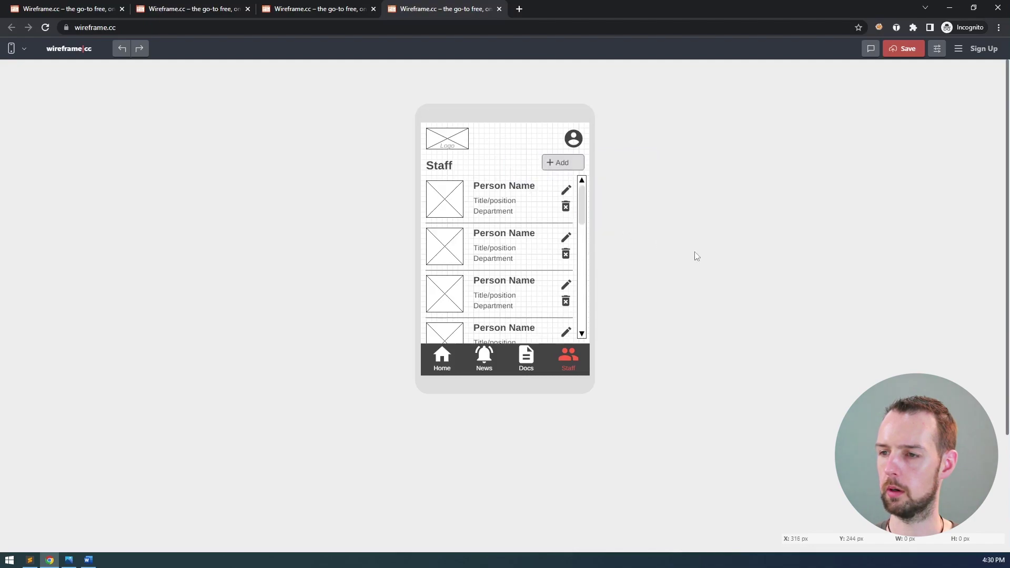
left_click(582, 203)
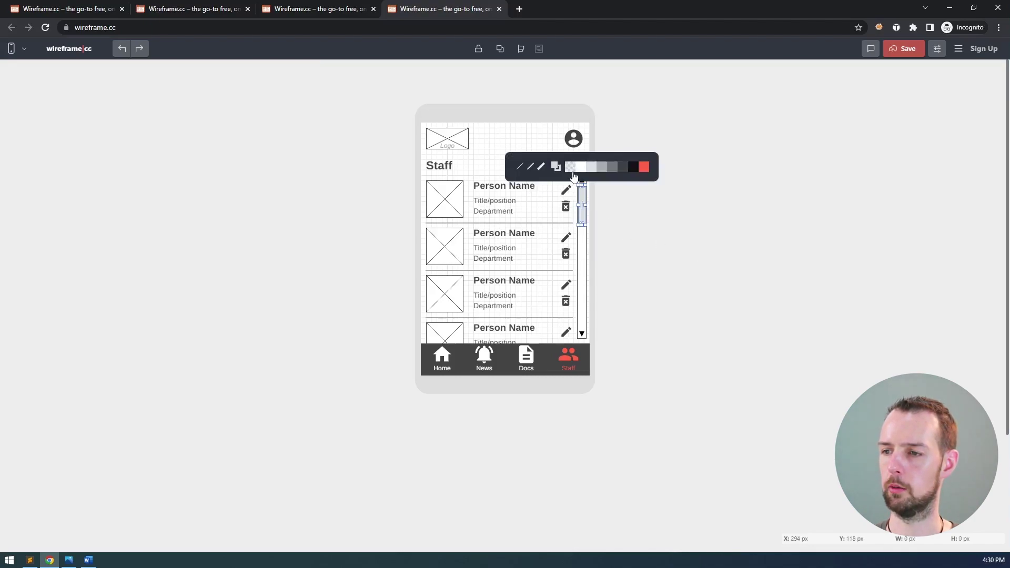
left_click(595, 169)
left_click(516, 140)
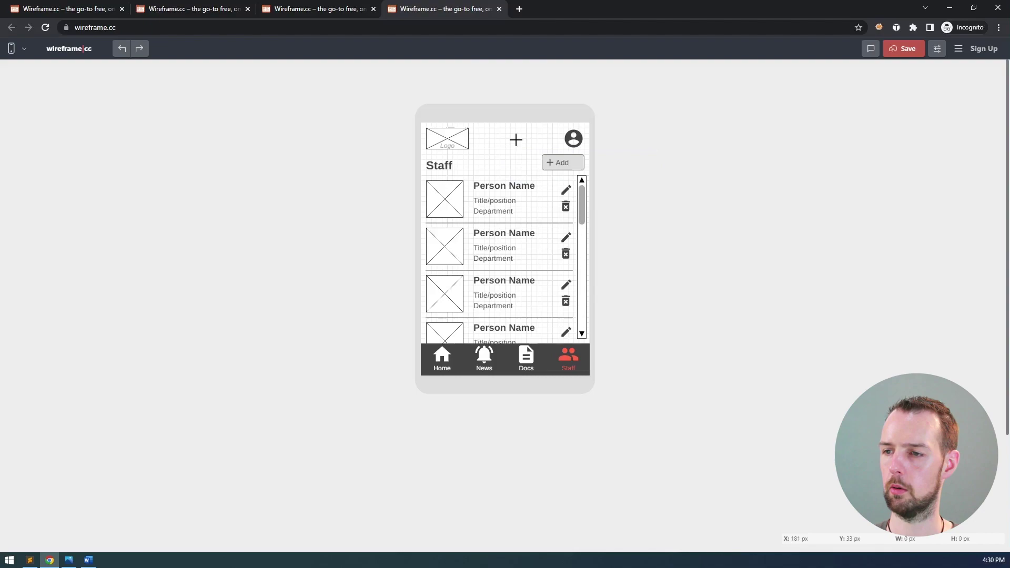
left_click(582, 204)
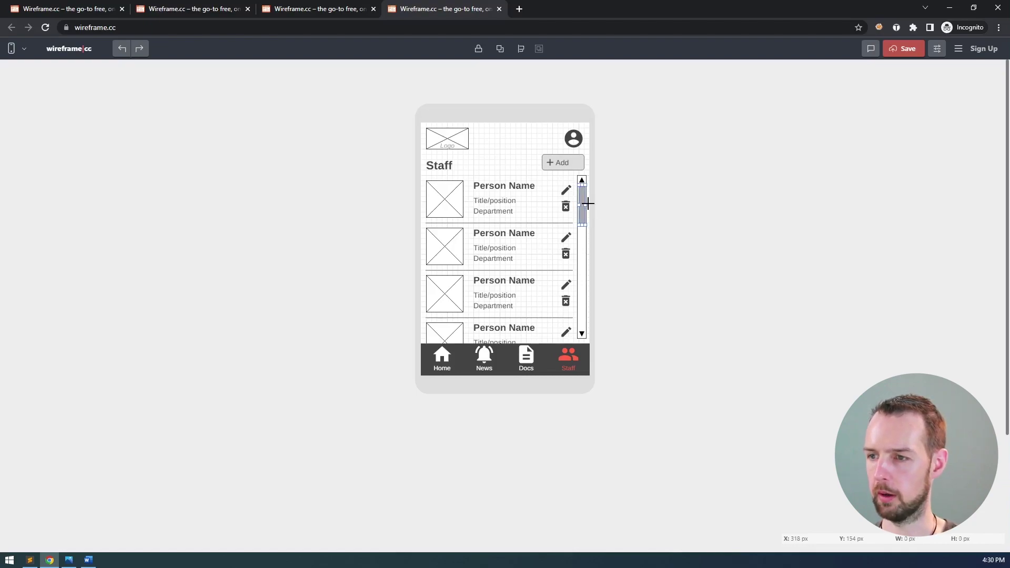
left_click(586, 205)
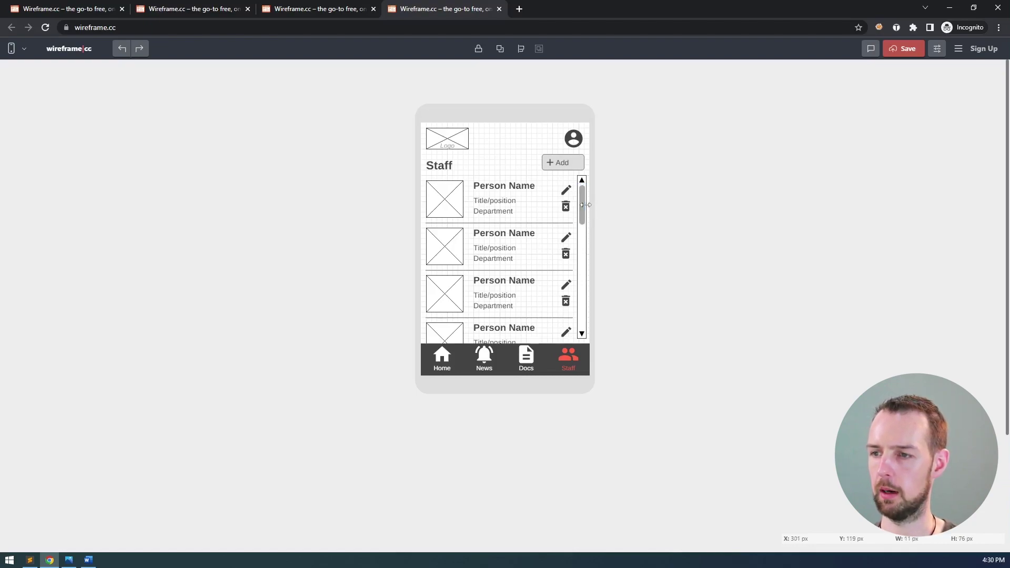
left_click(524, 142)
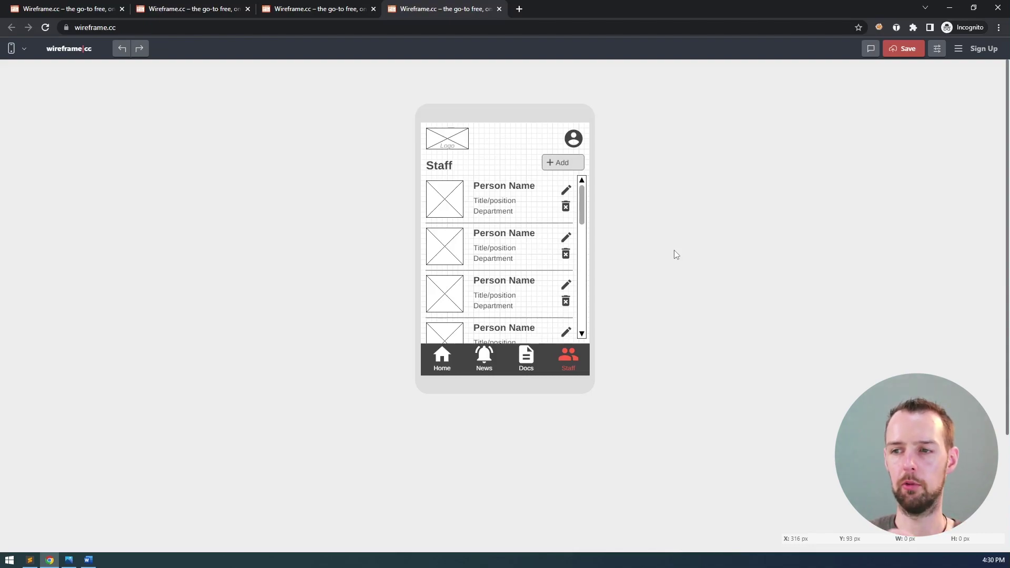
left_click(583, 200)
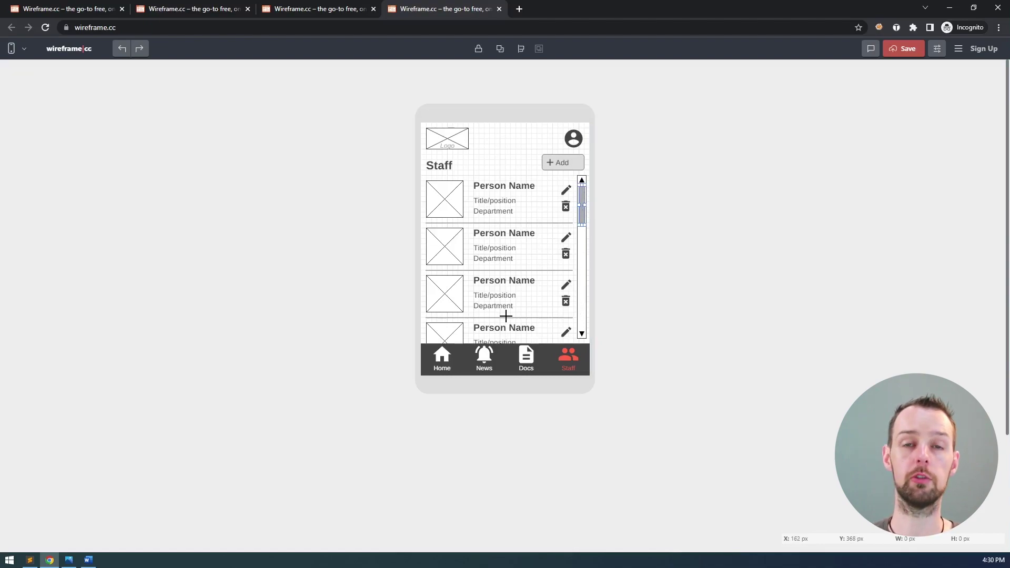
left_click(619, 205)
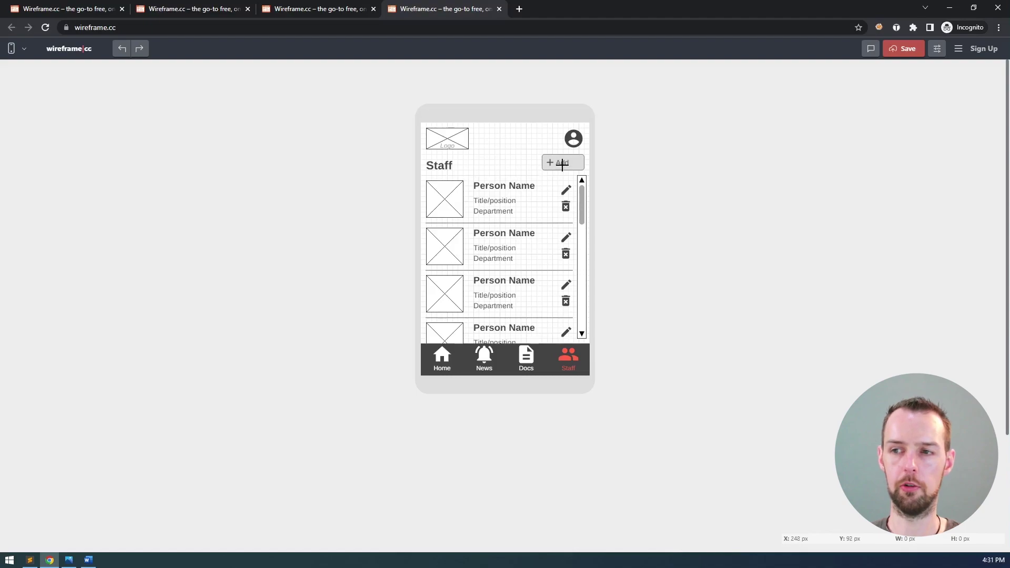
left_click(567, 211)
left_click(568, 205)
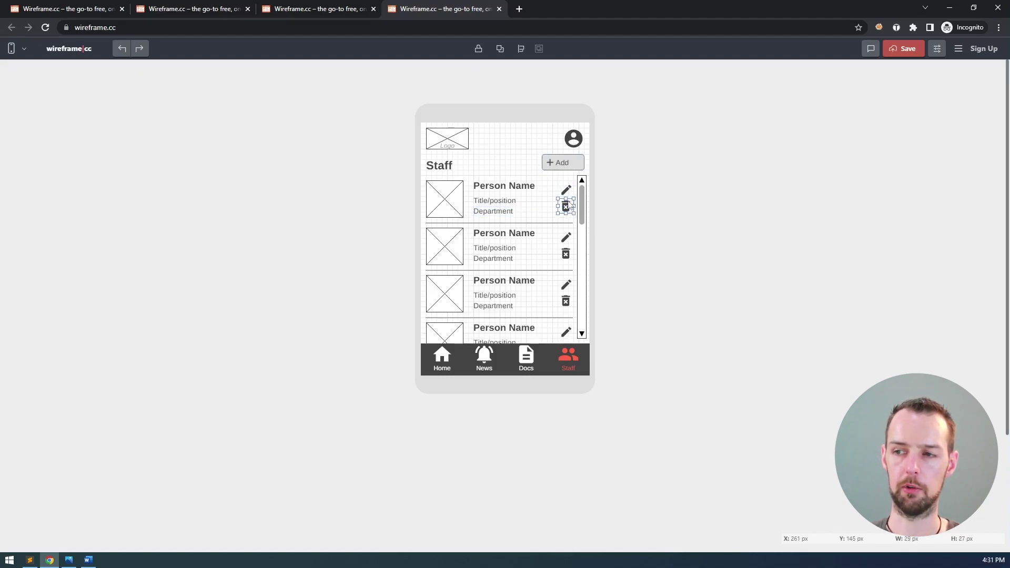
left_click(628, 187)
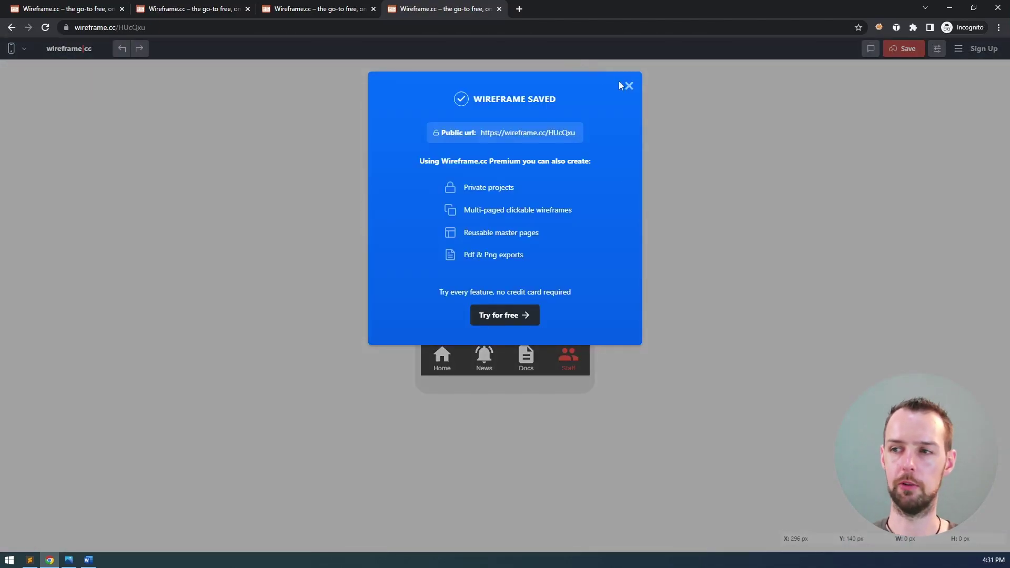
left_click(627, 86)
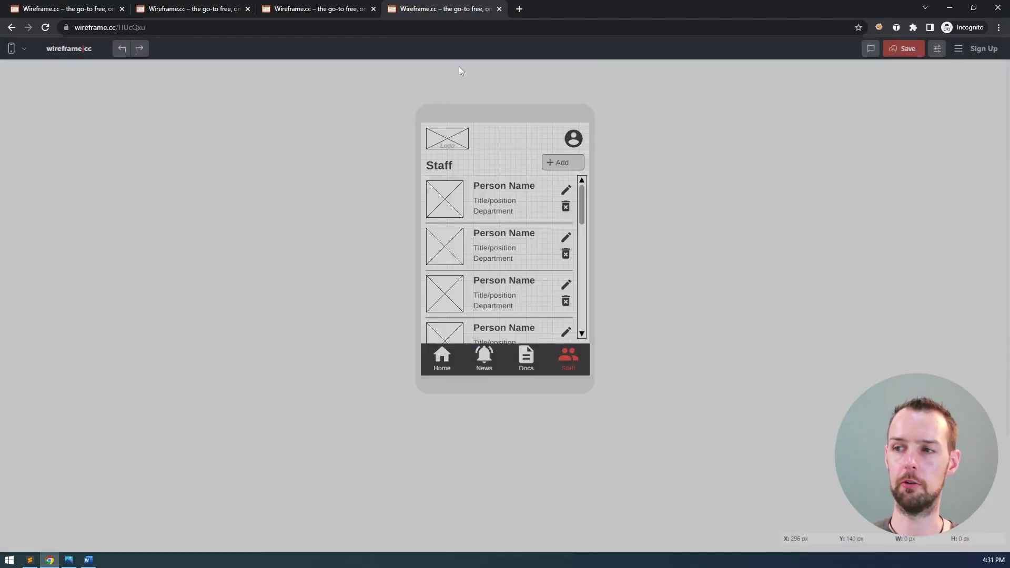
left_click(250, 27)
key("ctrl+c")
- On page 4, add the Heading 2 'Staff: View All – manager view (add, edit, delete)'
key("alt+Tab")
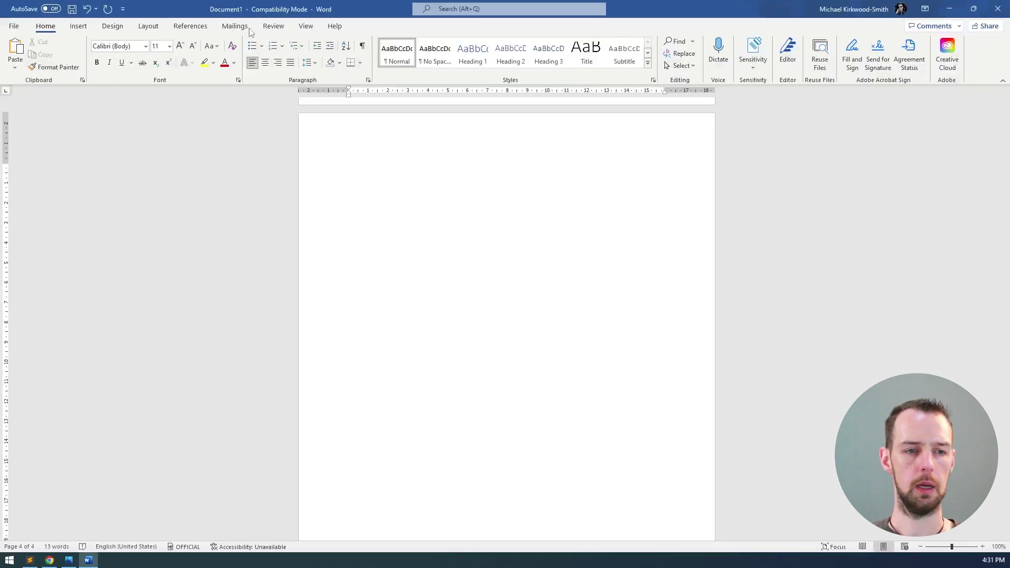
scroll(412, 165, "down", 15)
scroll(331, 151, "up", 3)
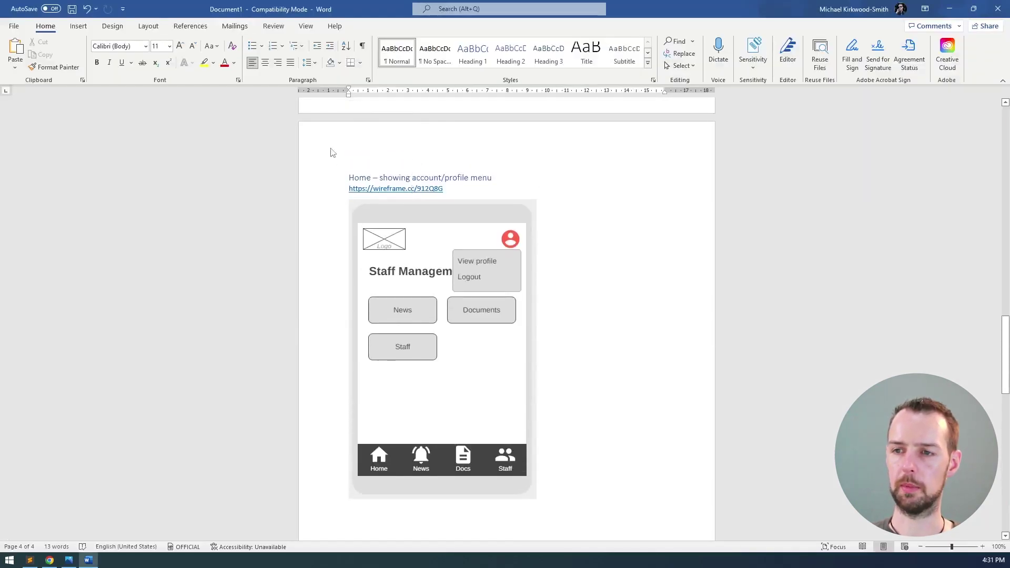
scroll(440, 228, "down", 8)
scroll(438, 219, "down", 3)
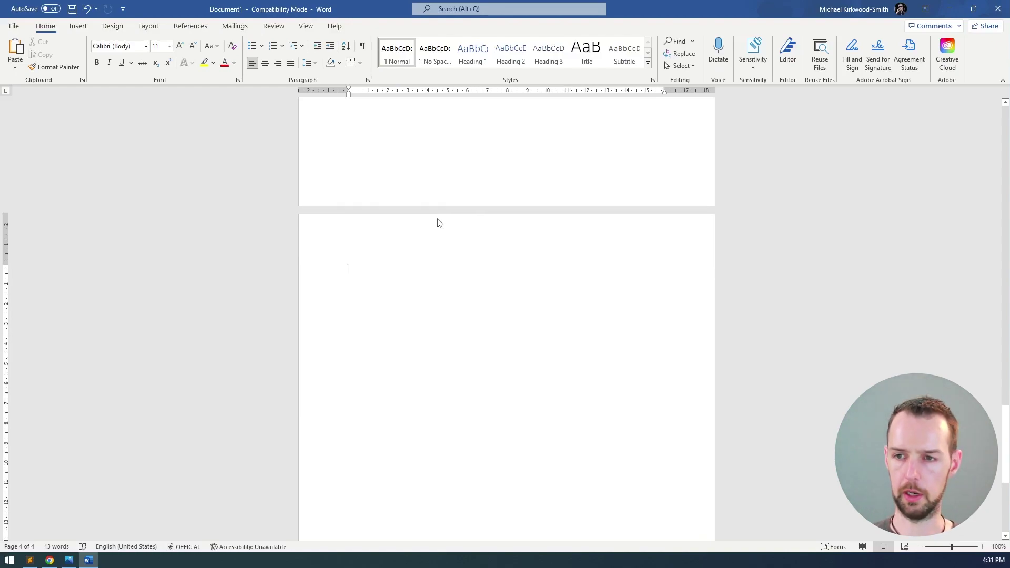
type("Staff")
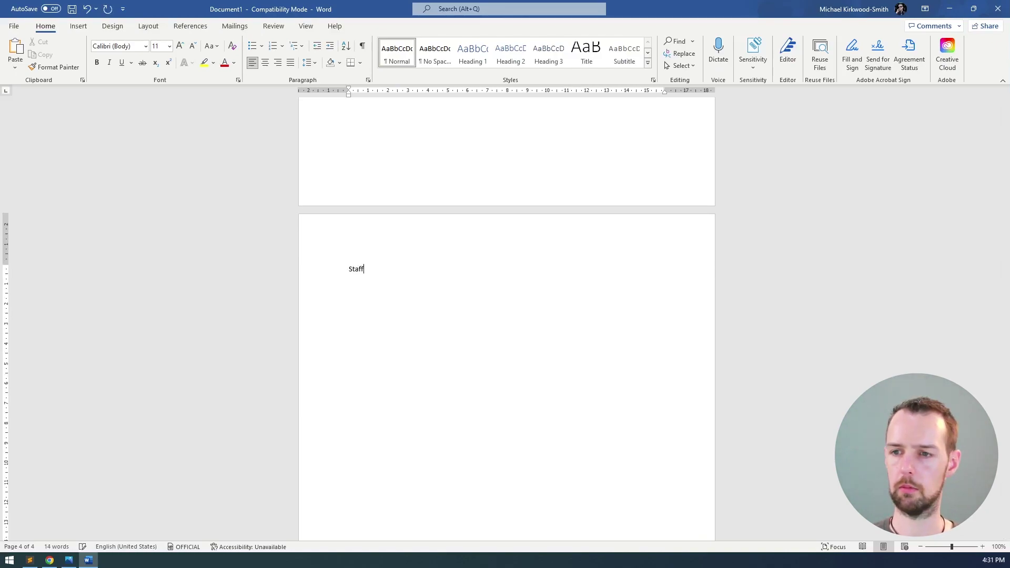
type(": View All -")
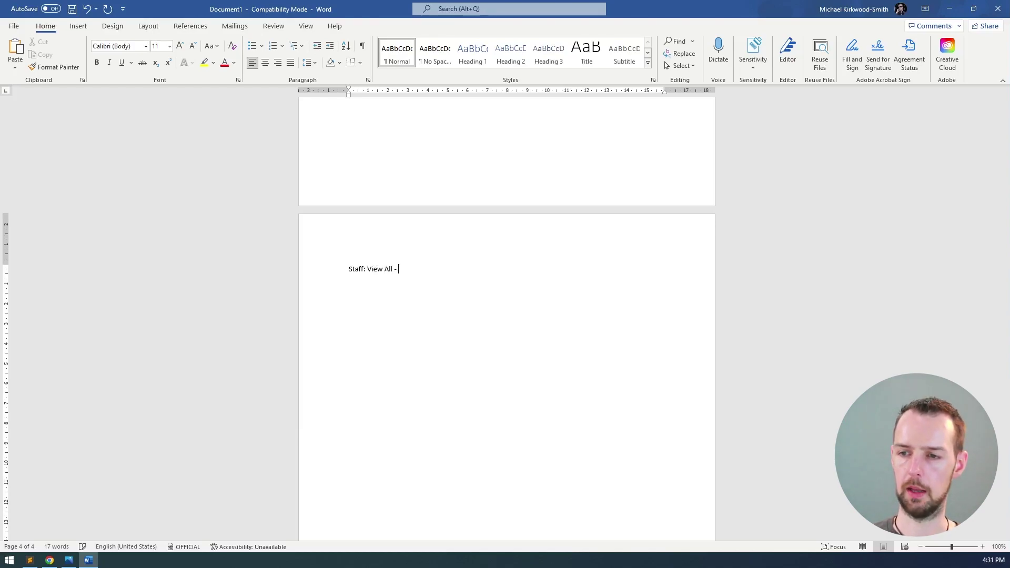
scroll(460, 189, "up", 20)
scroll(461, 188, "down", 8)
scroll(461, 189, "down", 8)
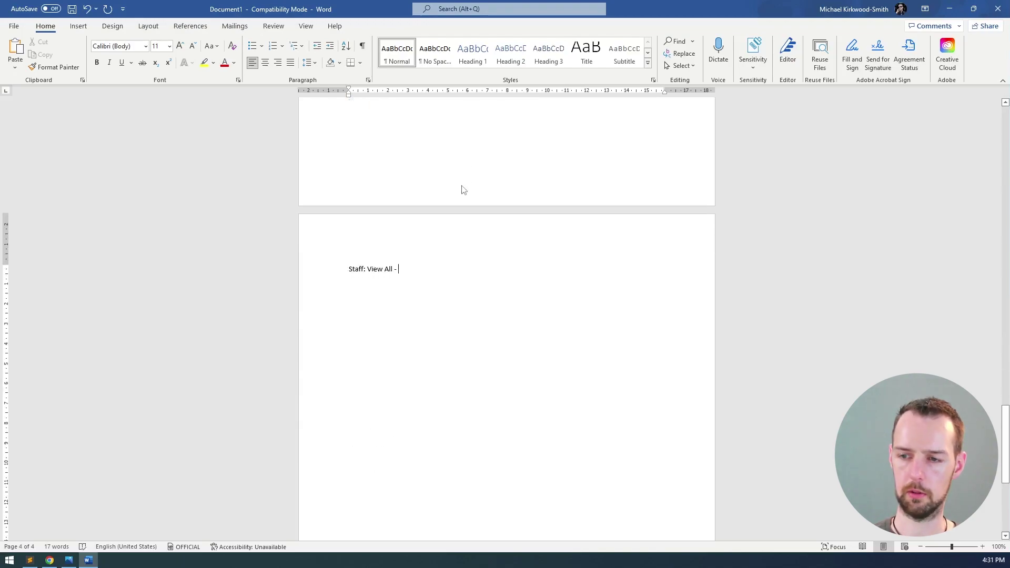
type("- man")
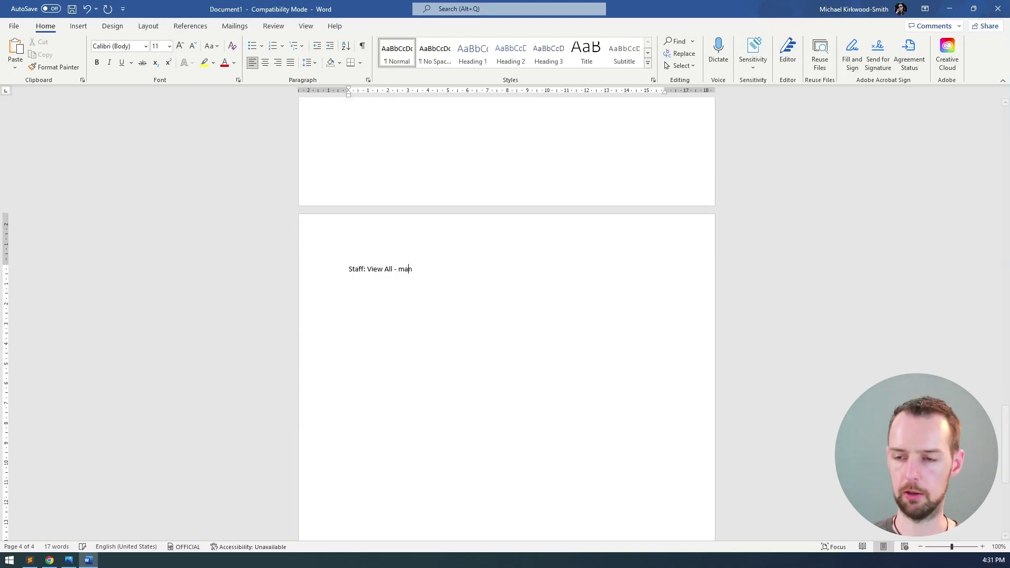
type("ager view ")
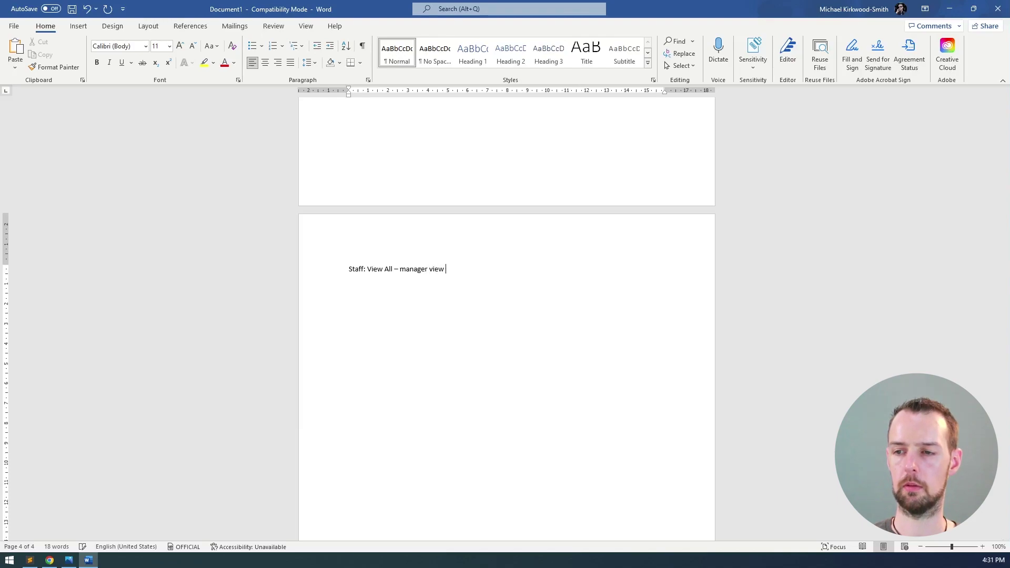
type("(add, edit,. d")
key("BackSpace")
key("BackSpace")
type("delete)")
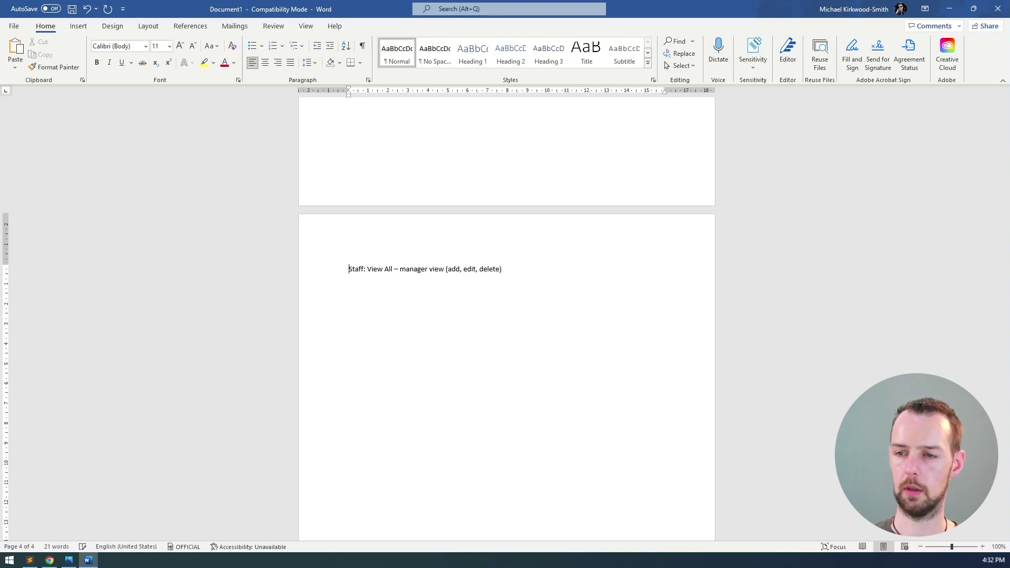
key("shift+End")
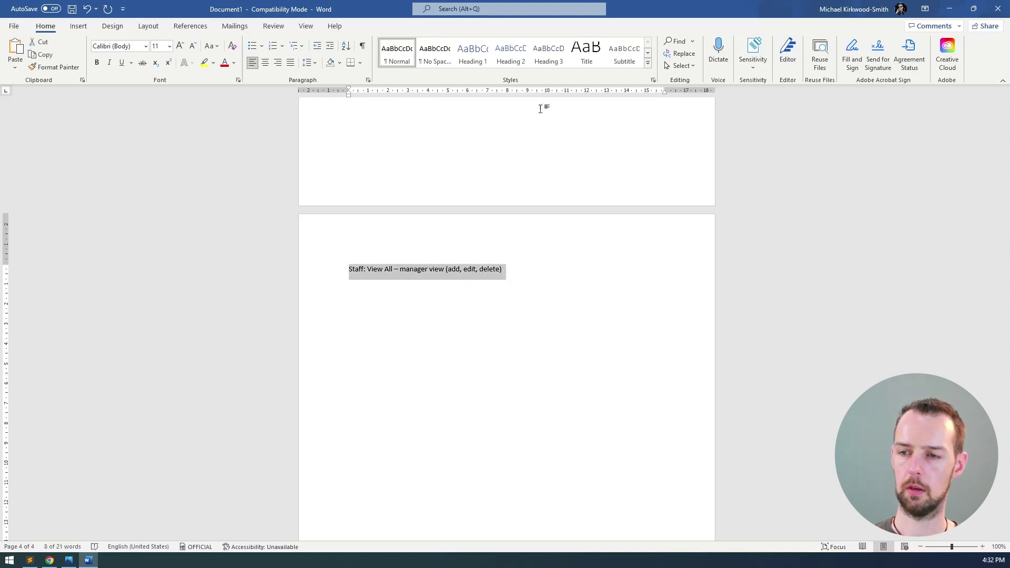
left_click(510, 53)
left_click(441, 288)
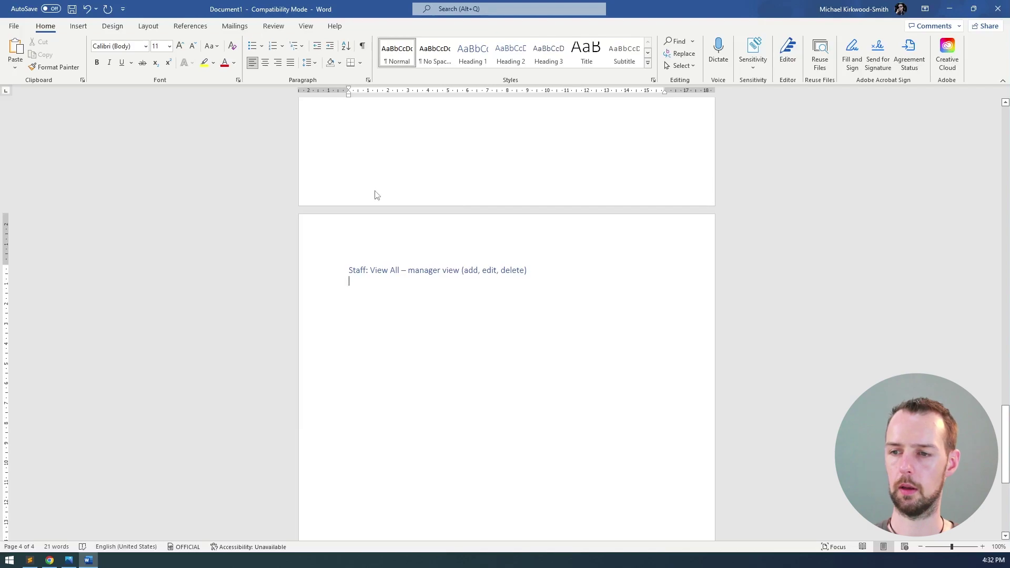
key("ctrl+v")
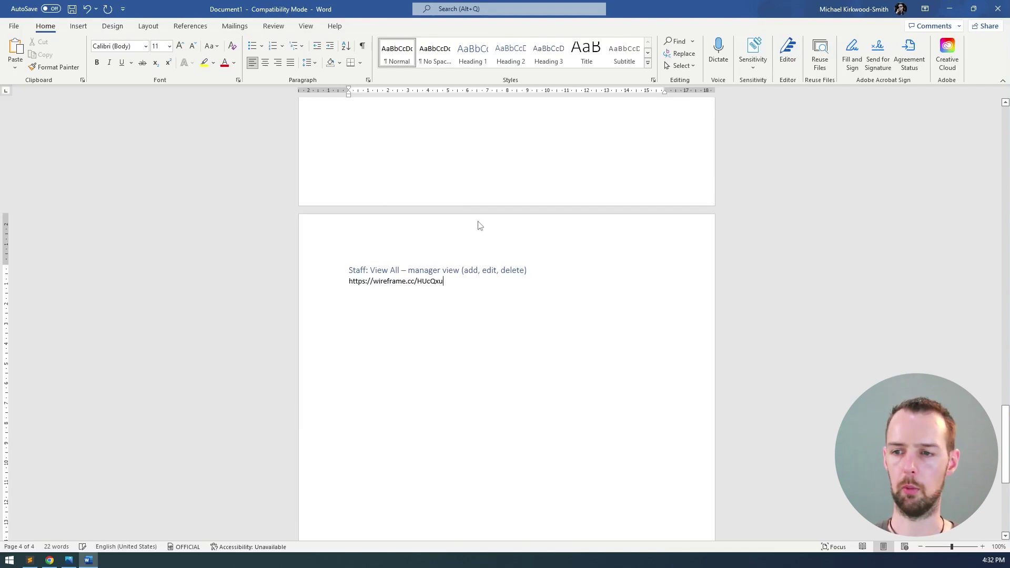
key("Return")
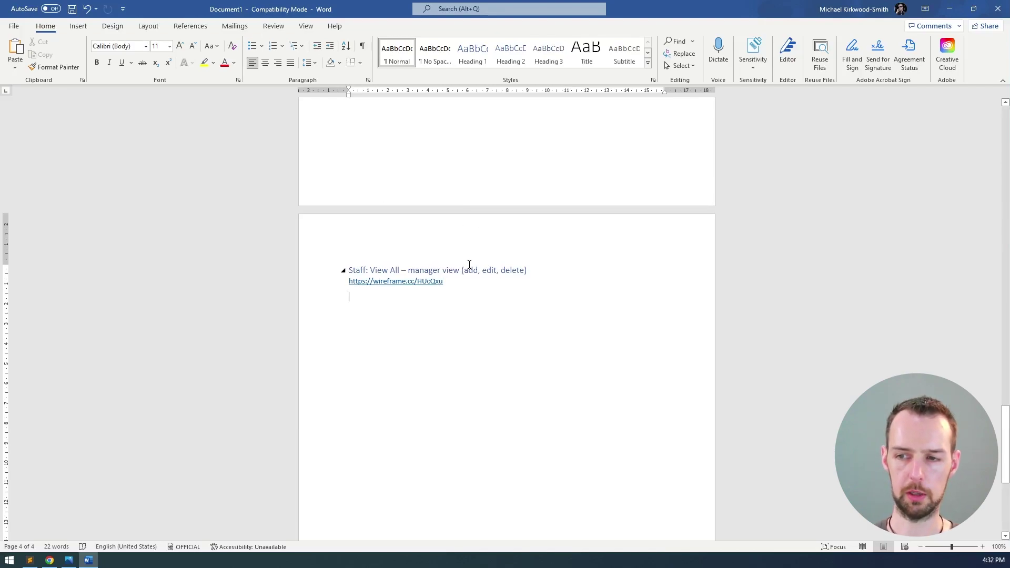
- Give the Staff heading 18 pt spacing before and 12 pt after
left_click(309, 272)
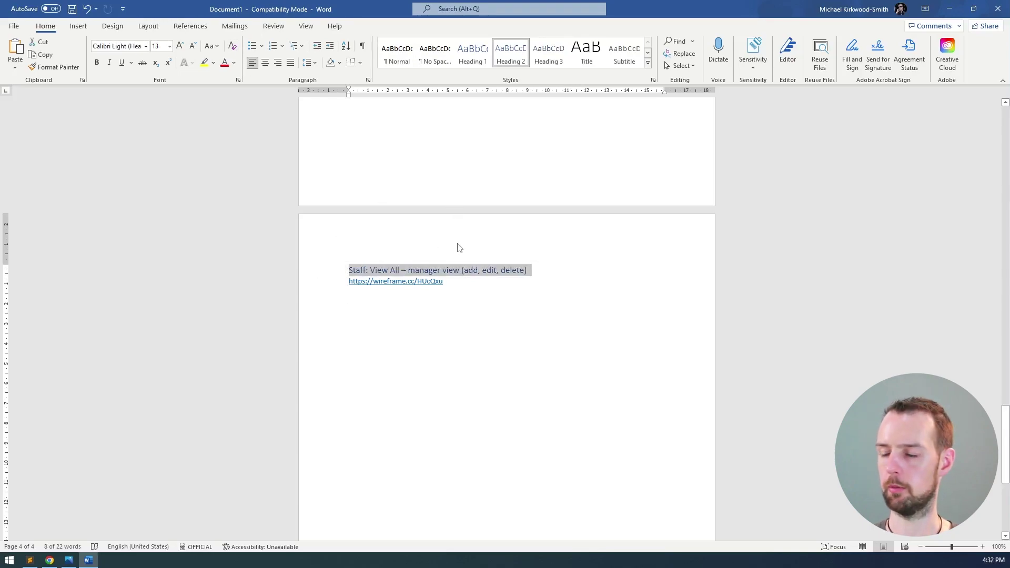
scroll(460, 248, "up", 2)
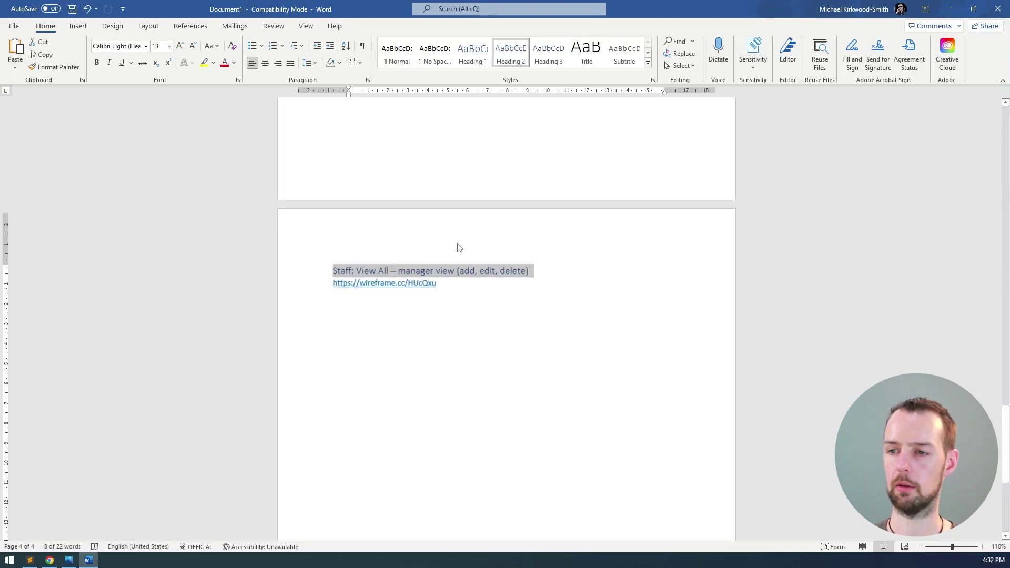
left_click(519, 284)
left_click(303, 273)
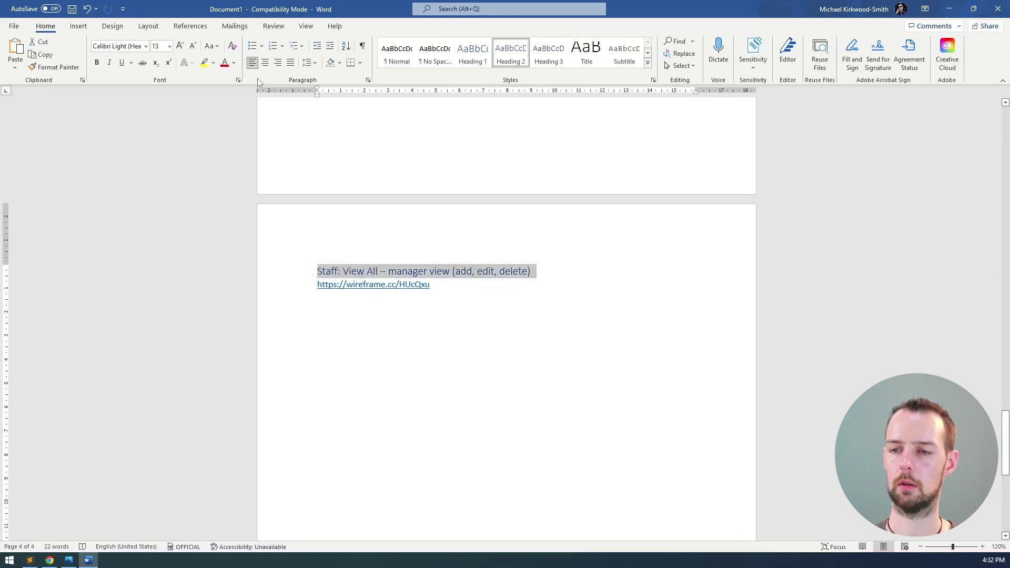
left_click(368, 79)
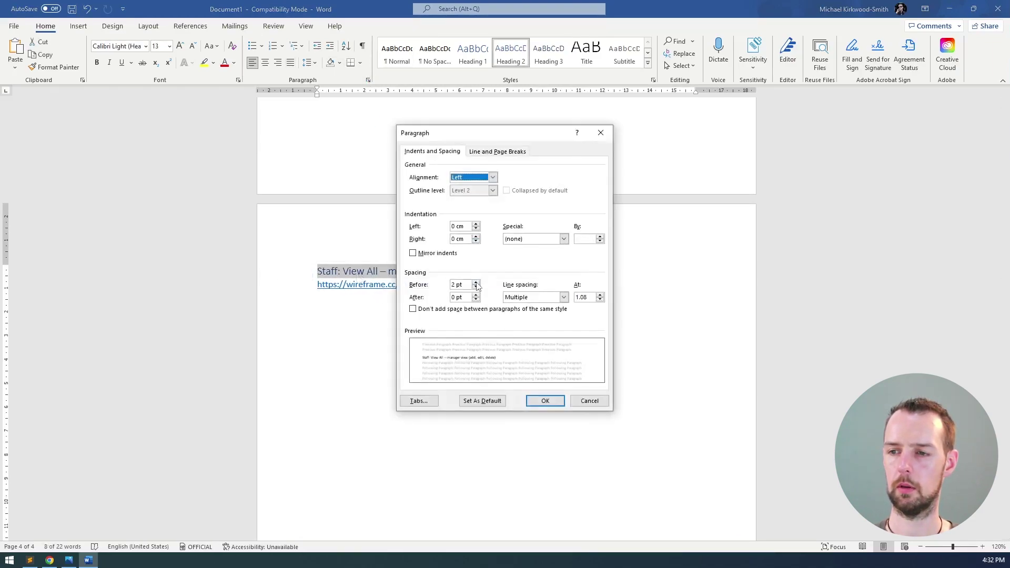
left_click(476, 282)
left_click(475, 295)
left_click(476, 295)
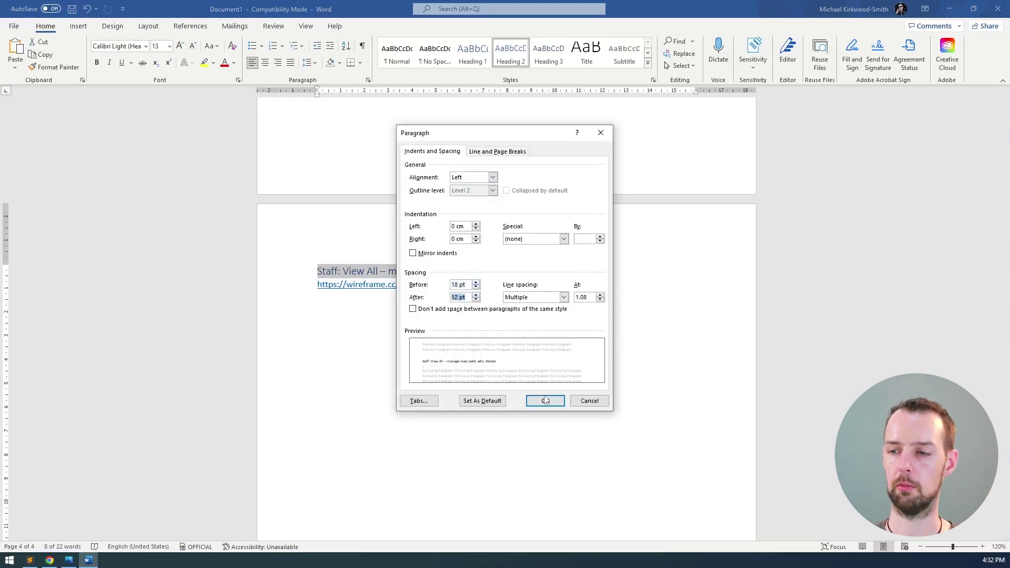
left_click(546, 401)
- Update the Heading 2 style to match this heading's spacing, then return to the browser
right_click(510, 48)
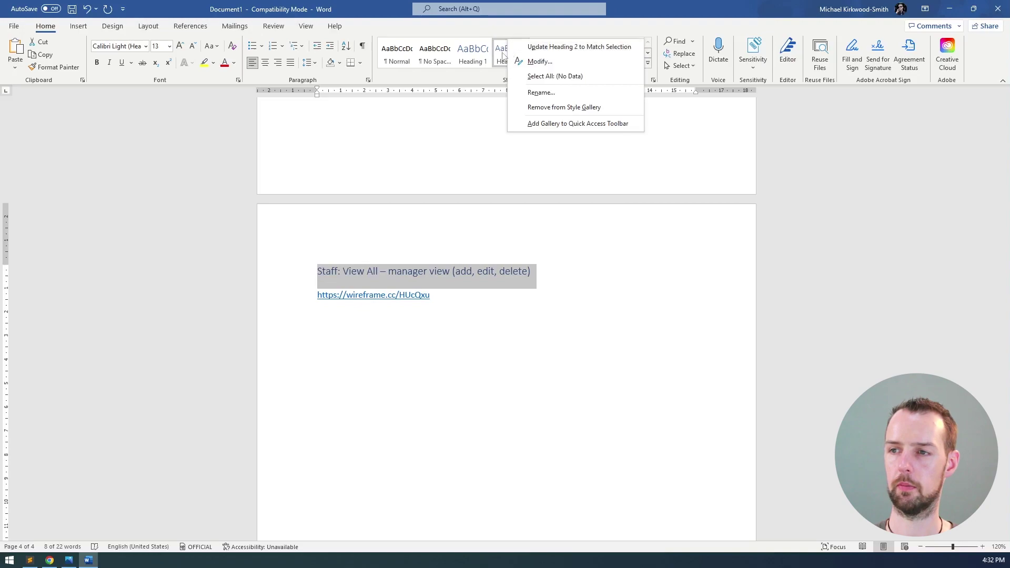
left_click(568, 42)
left_click(550, 272)
scroll(510, 273, "up", 12)
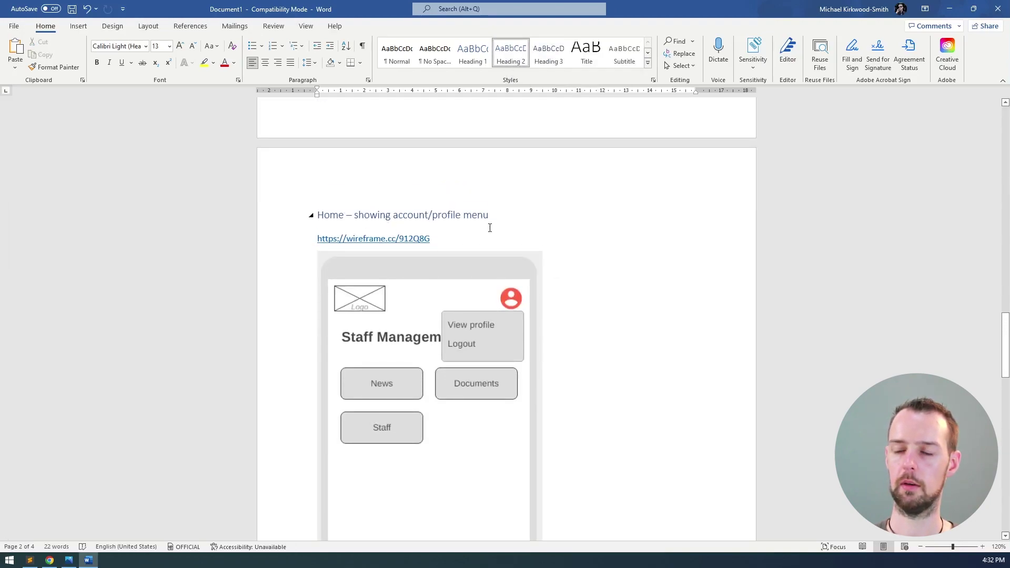
scroll(490, 228, "down", 20)
left_click(467, 208)
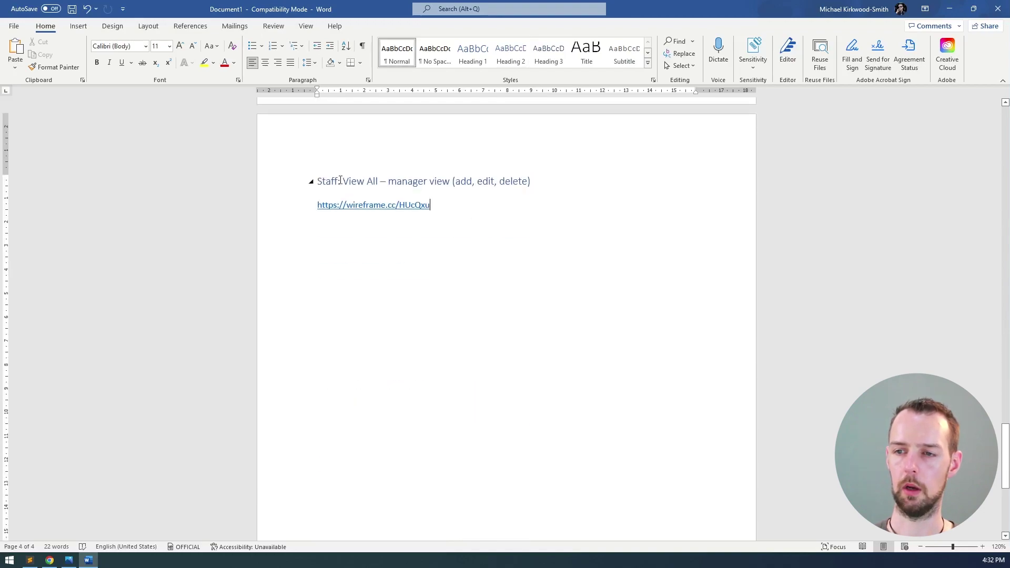
left_click_drag(345, 181, 429, 182)
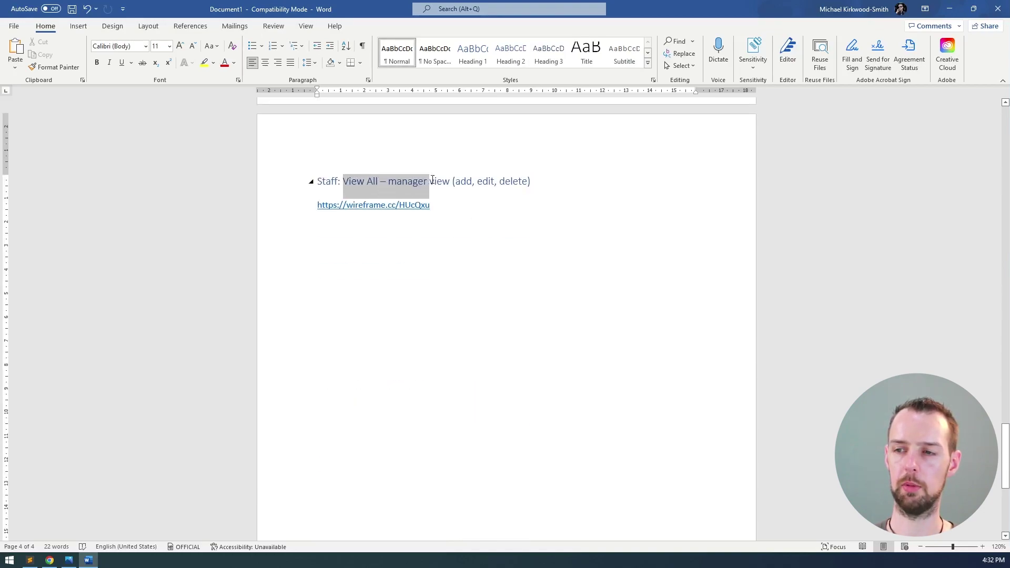
left_click(445, 234)
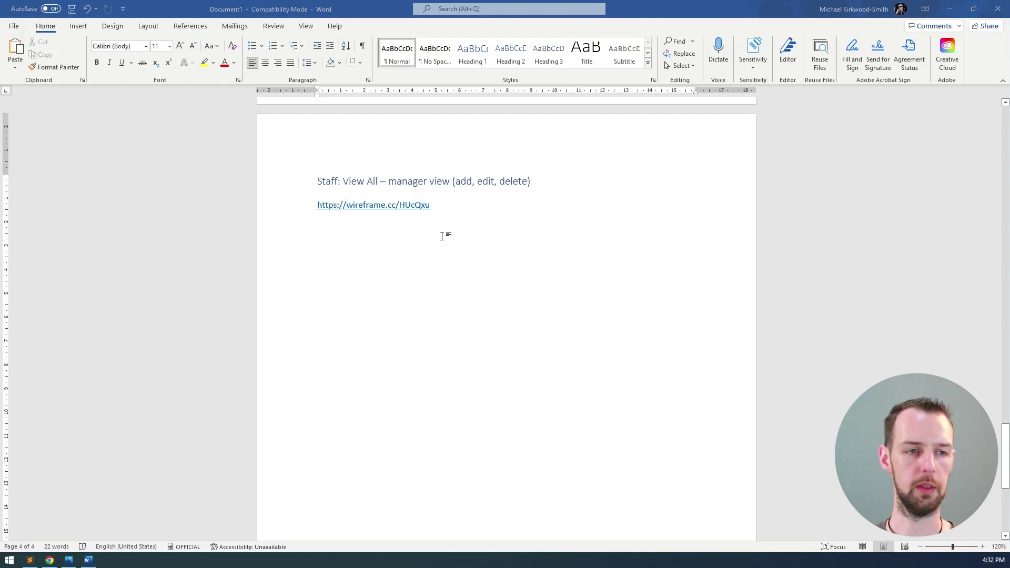
key("alt+Tab")
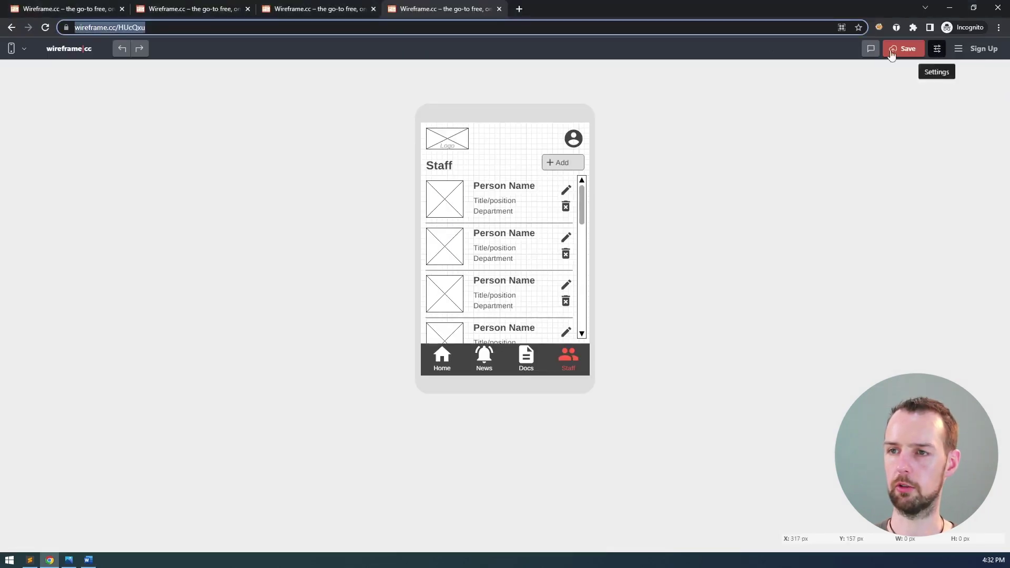
- Start a fresh Wireframe.cc wireframe in a new tab with a mobile phone canvas
left_click(445, 79)
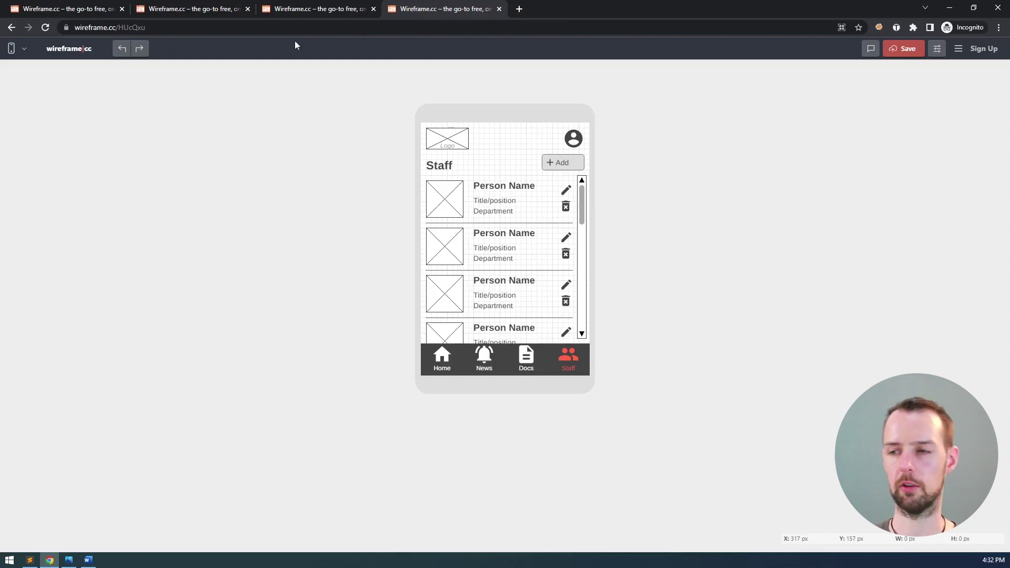
middle_click(77, 49)
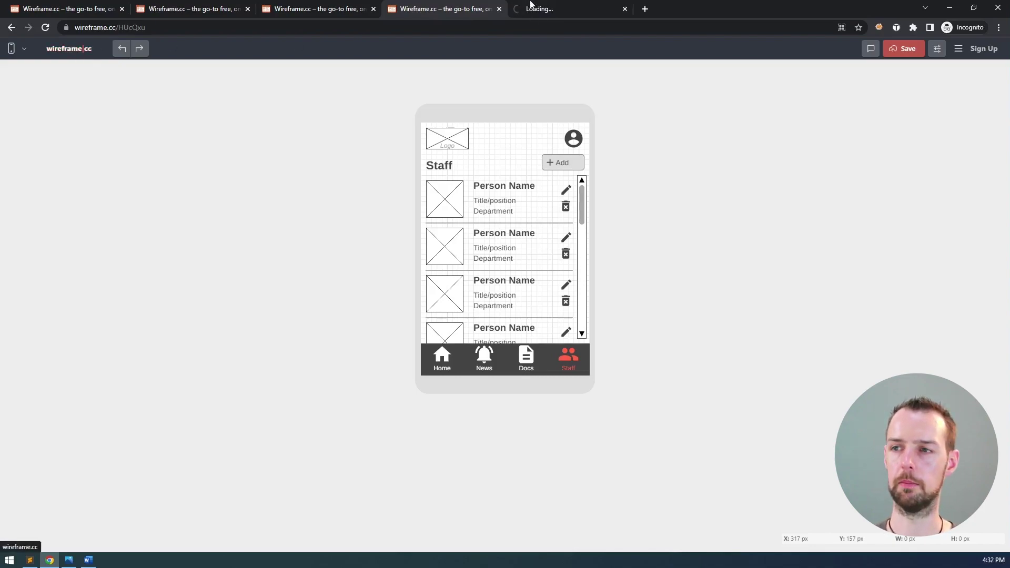
left_click(574, 9)
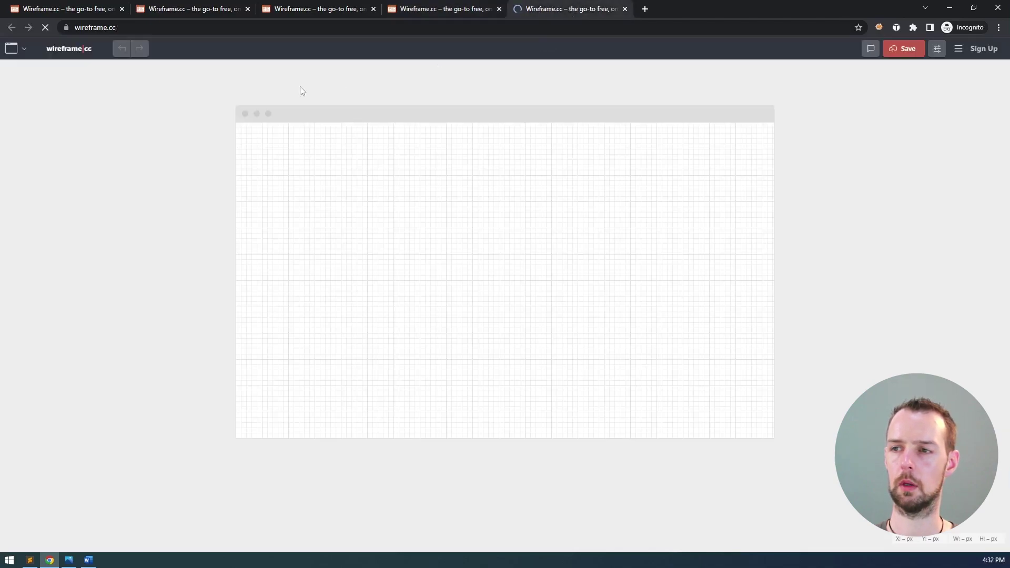
left_click(25, 51)
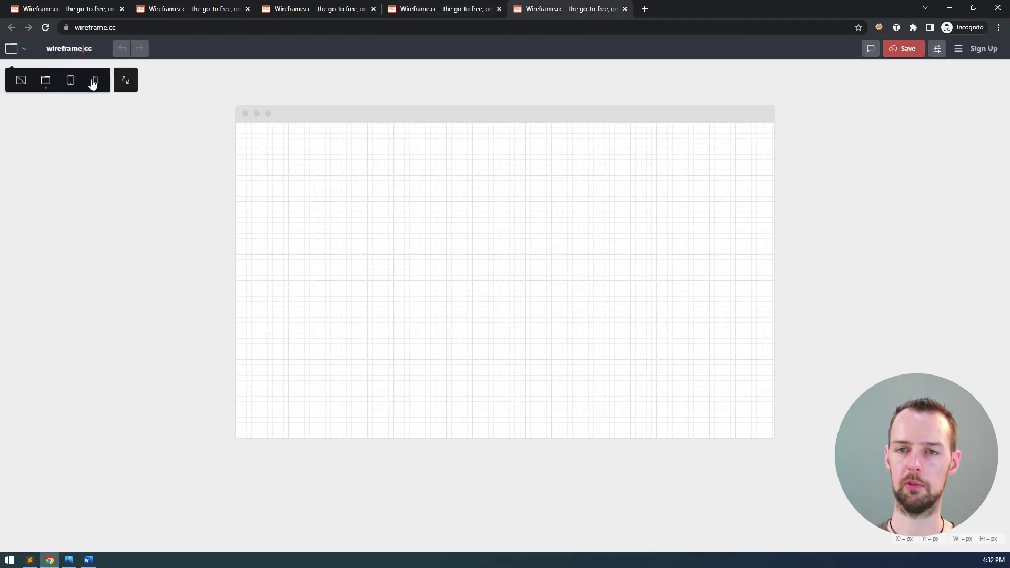
left_click(94, 80)
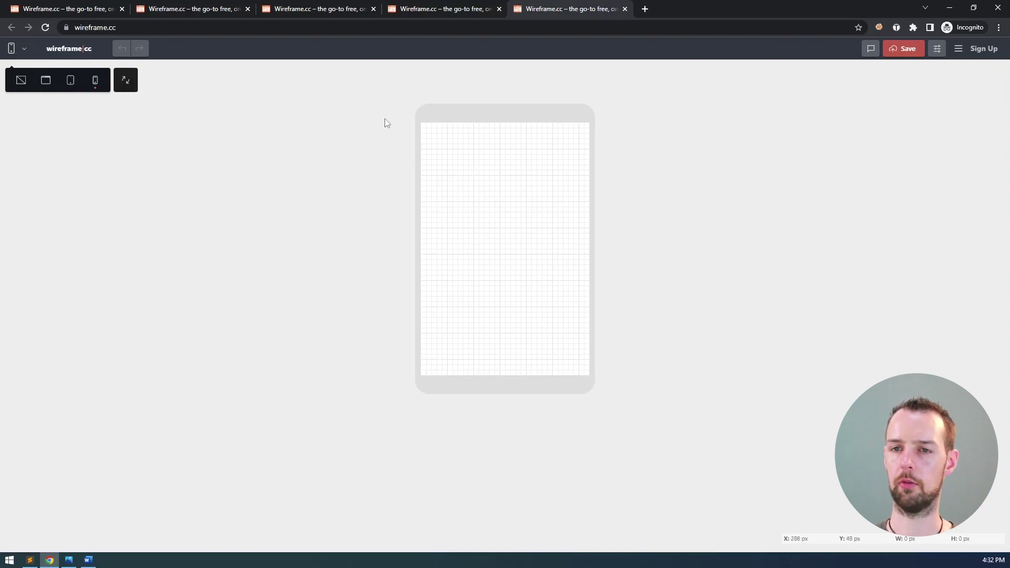
- Select all elements of the original Staff wireframe, then return to the new phone canvas
left_click(411, 11)
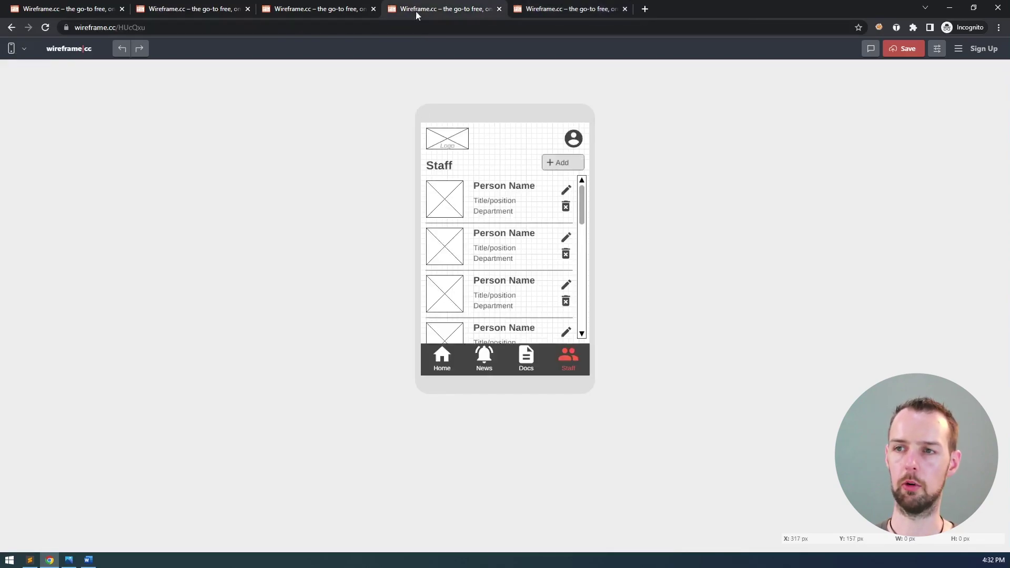
key("ctrl+a")
left_click(612, 117)
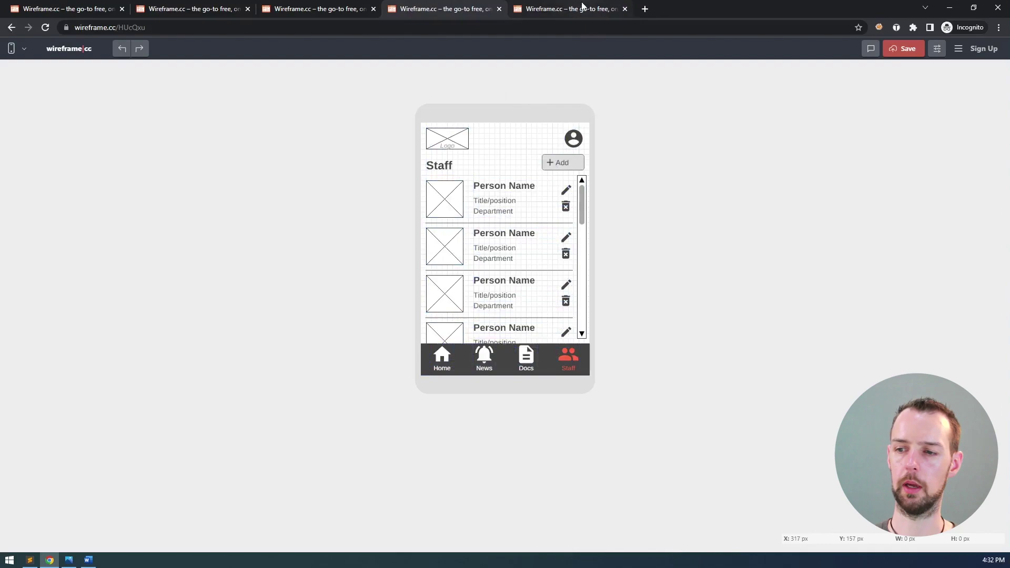
left_click(581, 10)
- Paste the Staff wireframe into the phone canvas and delete its Add button and first-row icons
key("ctrl+v")
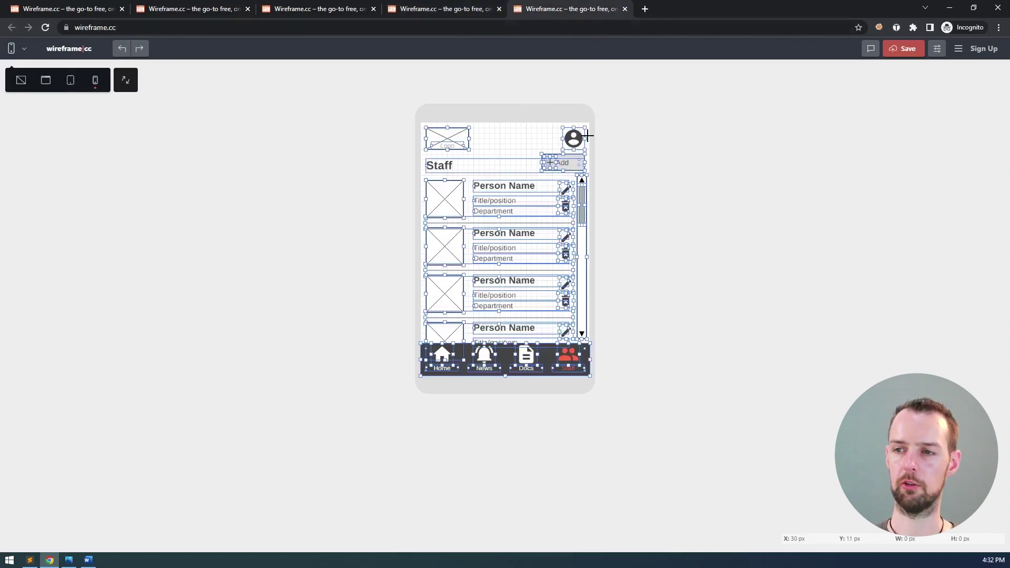
left_click(618, 196)
left_click(550, 164)
key("Delete")
left_click(566, 206)
key("Delete")
left_click(566, 190)
key("Delete")
left_click(566, 237)
key("Delete")
left_click(565, 254)
key("Delete")
left_click(566, 300)
key("Delete")
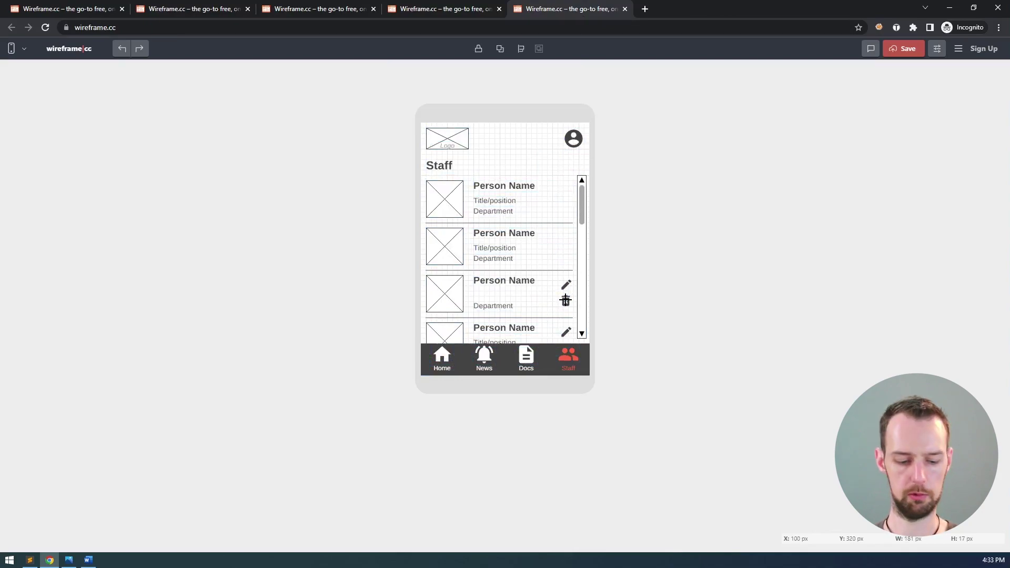
key("ctrl+z")
left_click(566, 300)
key("Delete")
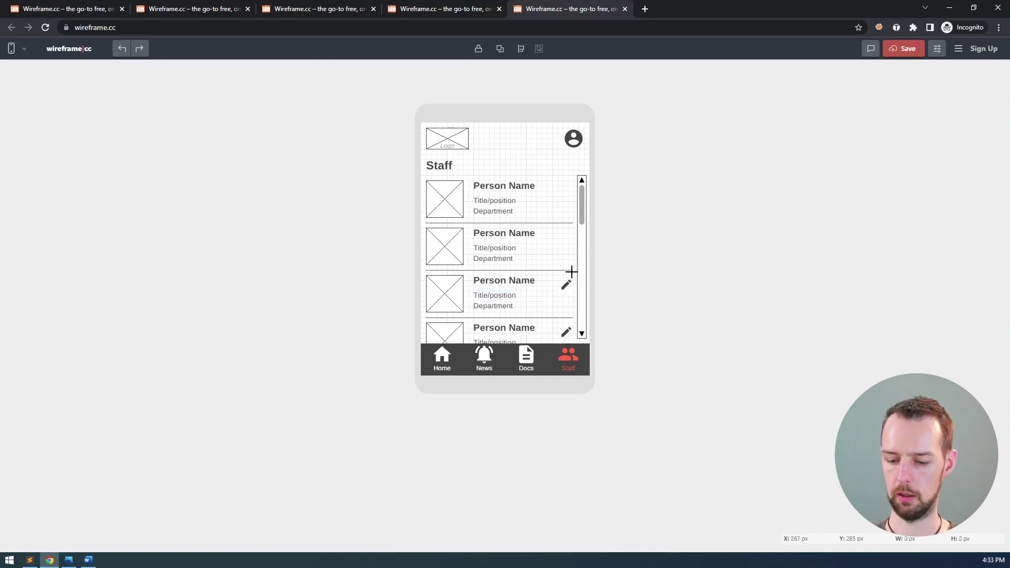
left_click(567, 285)
key("Delete")
left_click(567, 331)
key("Delete")
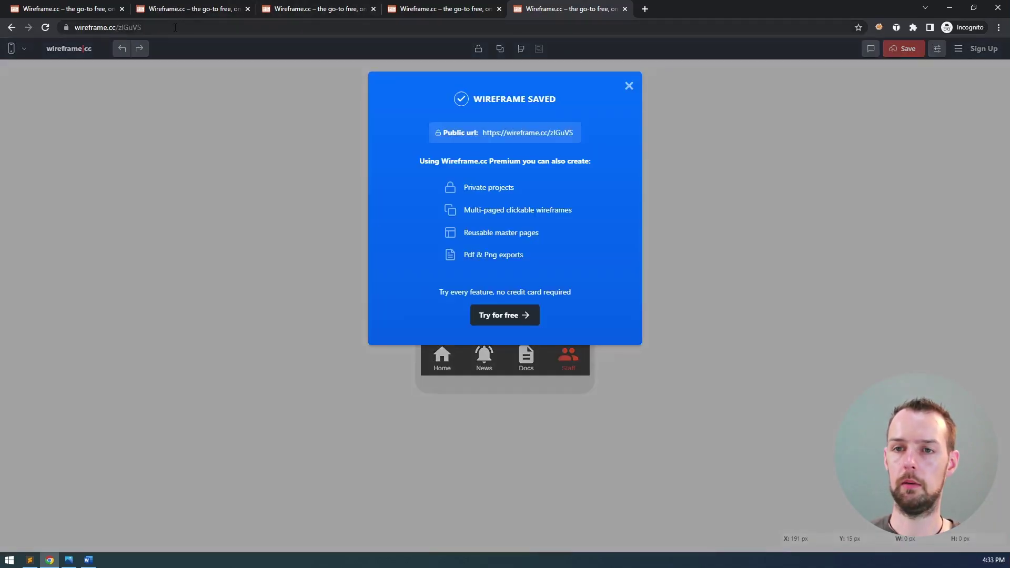
left_click(175, 28)
key("ctrl+c")
left_click(630, 87)
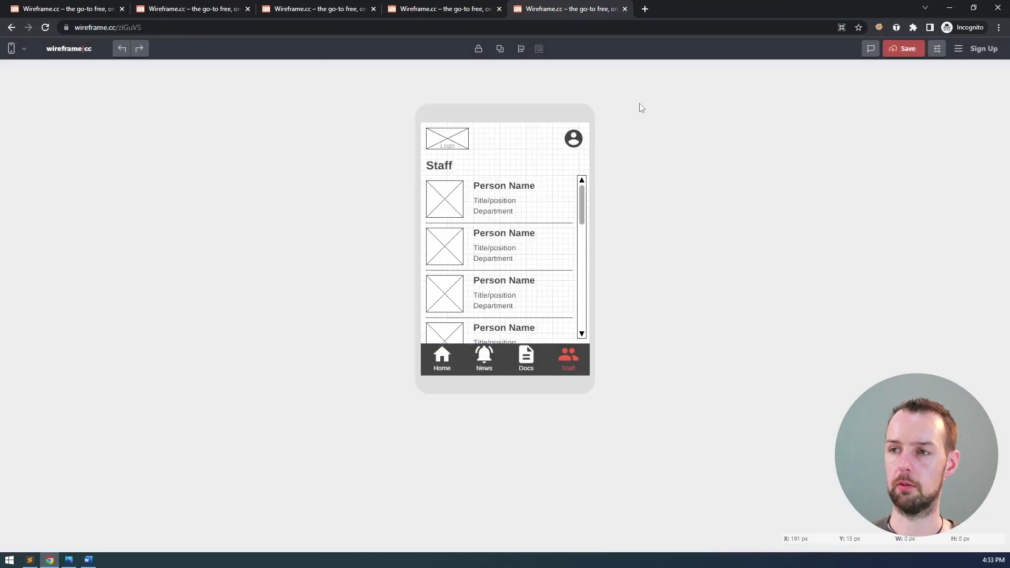
key("alt+Tab")
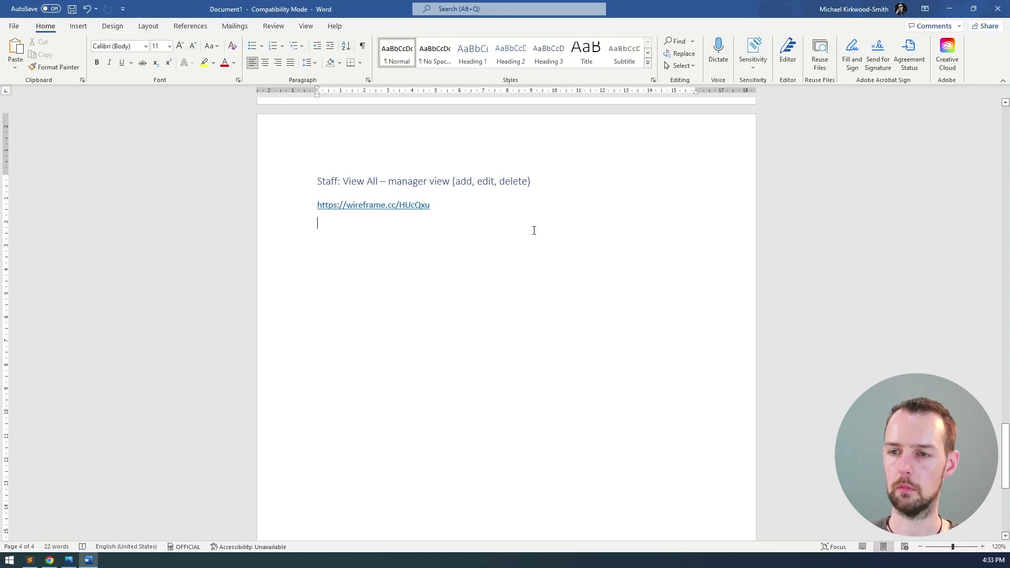
left_click_drag(284, 189, 288, 231)
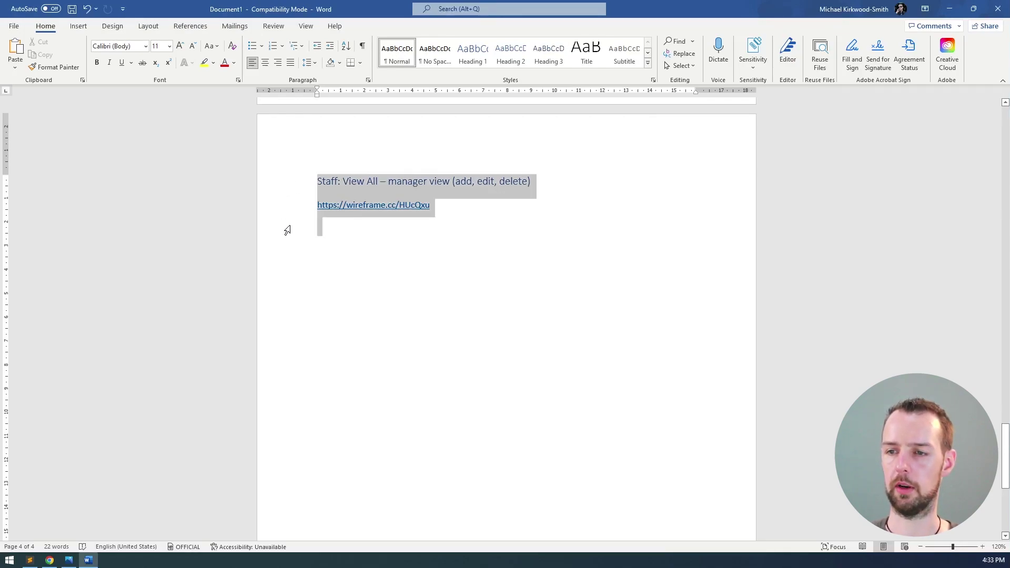
left_click(363, 222)
key("Return")
key("ctrl+v")
key("Return")
- Copy the heading and links onto a new page 5, removing the read-only link from page 4
left_click_drag(282, 189, 284, 226)
scroll(503, 232, "down", 2)
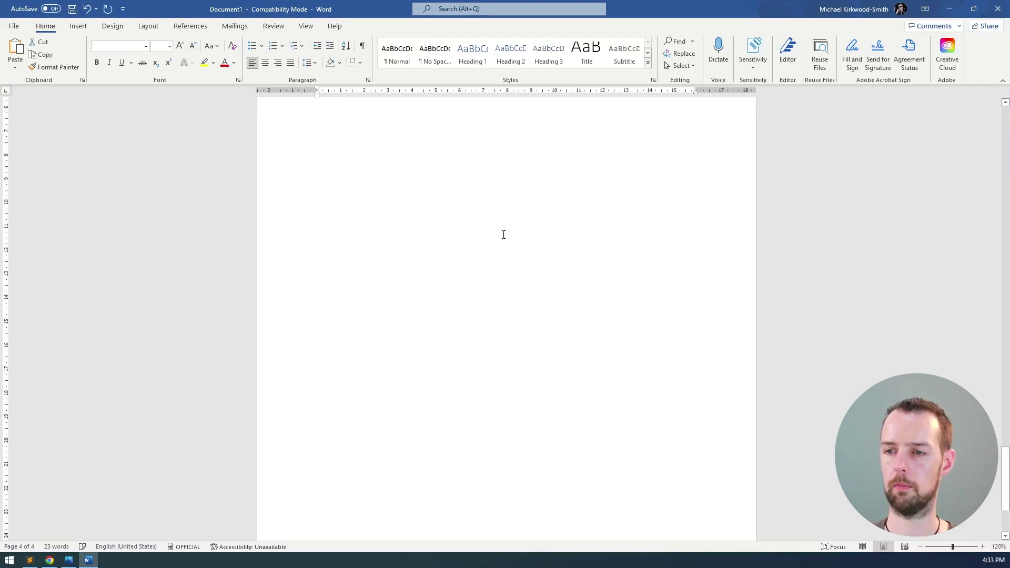
left_click(457, 233)
scroll(457, 232, "up", 1)
key("Up")
key("shift+Down")
key("Delete")
key("ctrl+Return")
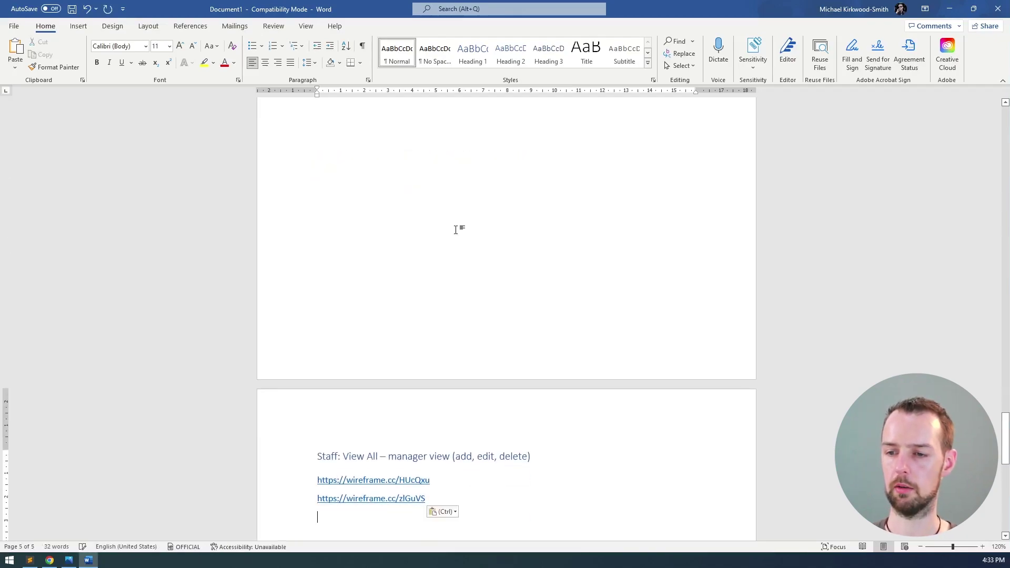
- Delete the manager link from page 5 and reword the heading to 'staff view (read only)'
scroll(455, 230, "down", 5)
key("Home")
key("shift+Down")
key("Delete")
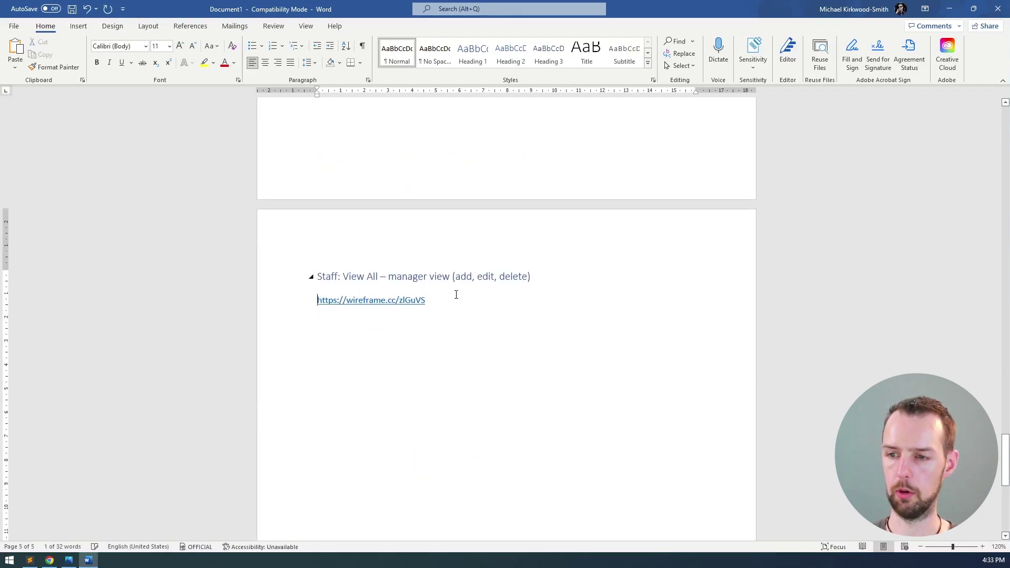
double_click(392, 278)
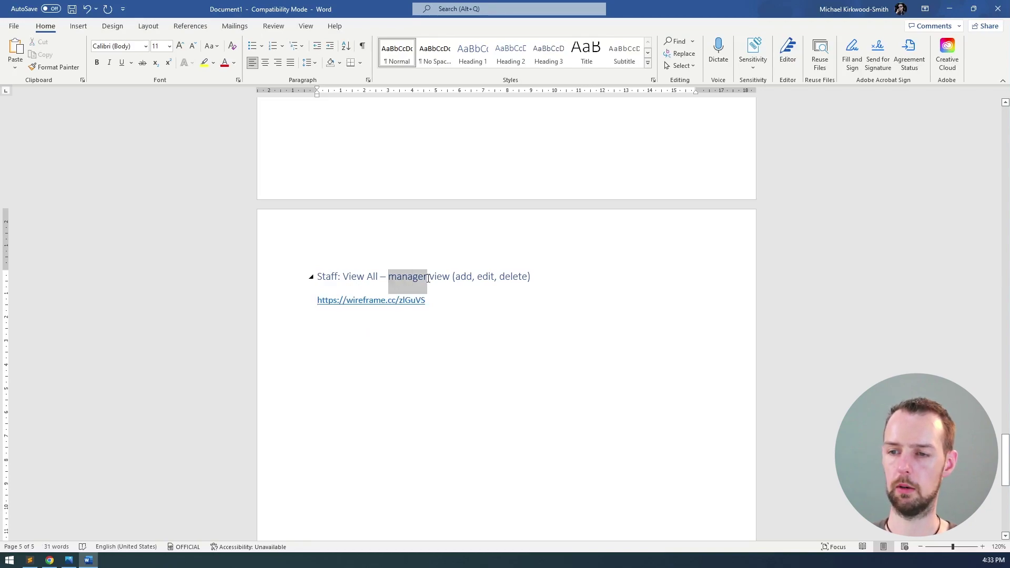
type("staff")
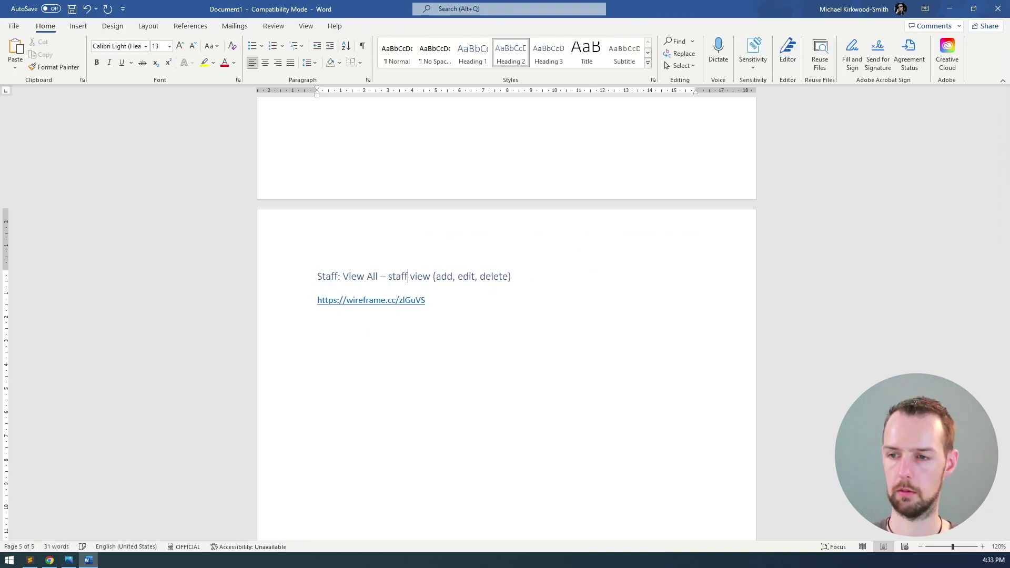
key("shift+End")
key("shift+Left")
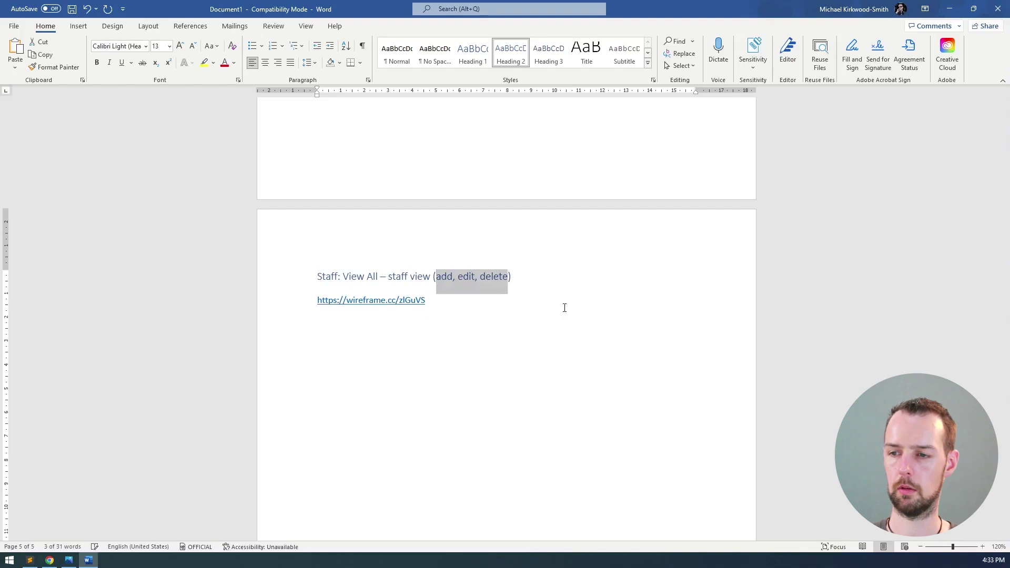
type("read only")
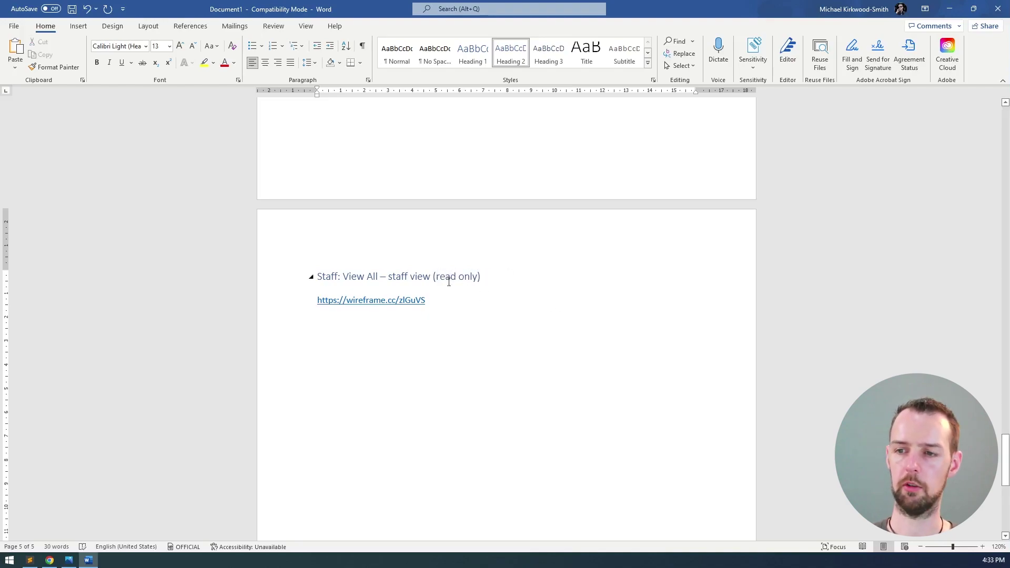
left_click(453, 316)
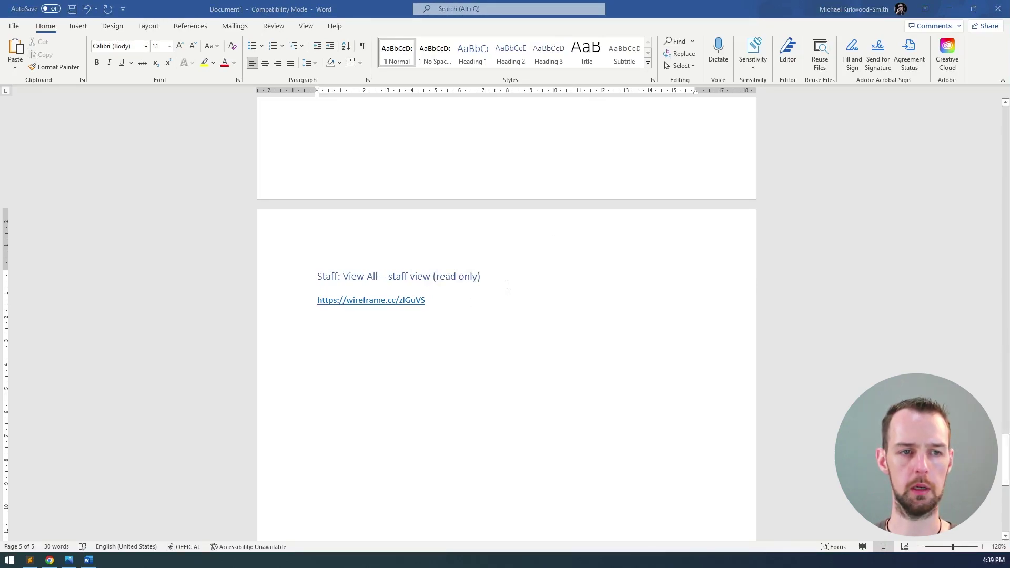
- Turn off Show grid in the read-only Staff wireframe's settings
key("alt+Tab")
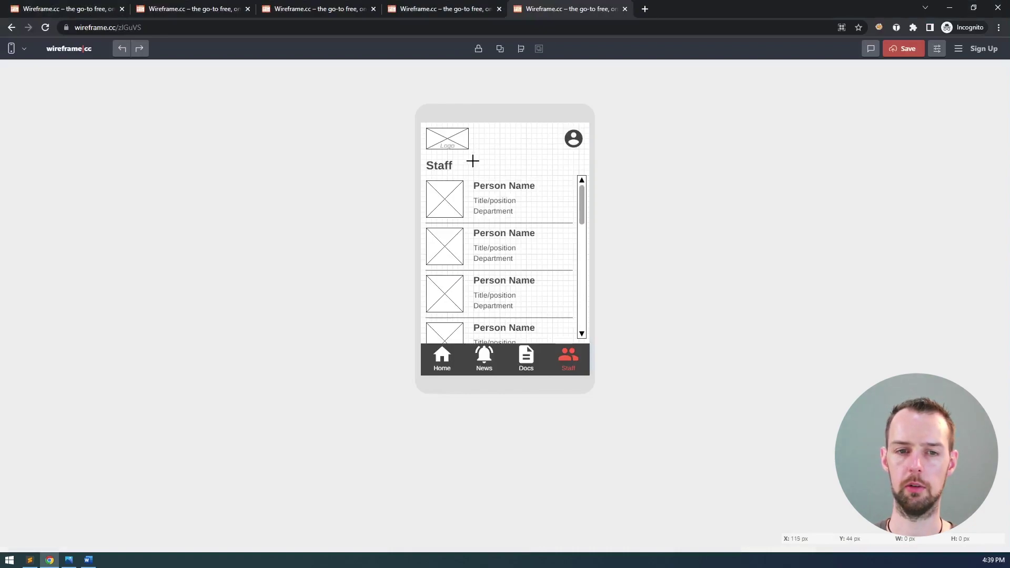
left_click(936, 49)
left_click(871, 109)
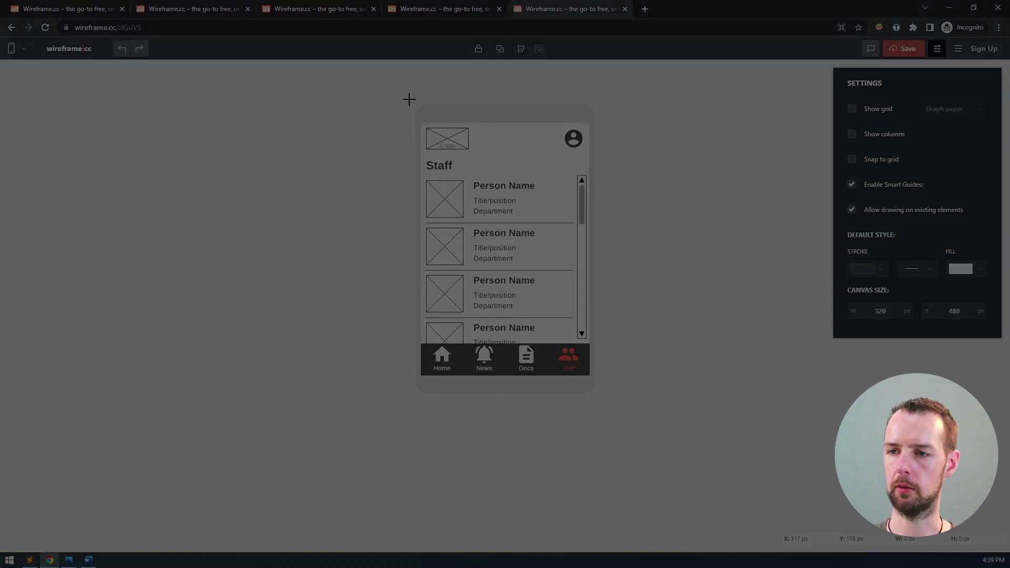
left_click_drag(410, 100, 598, 397)
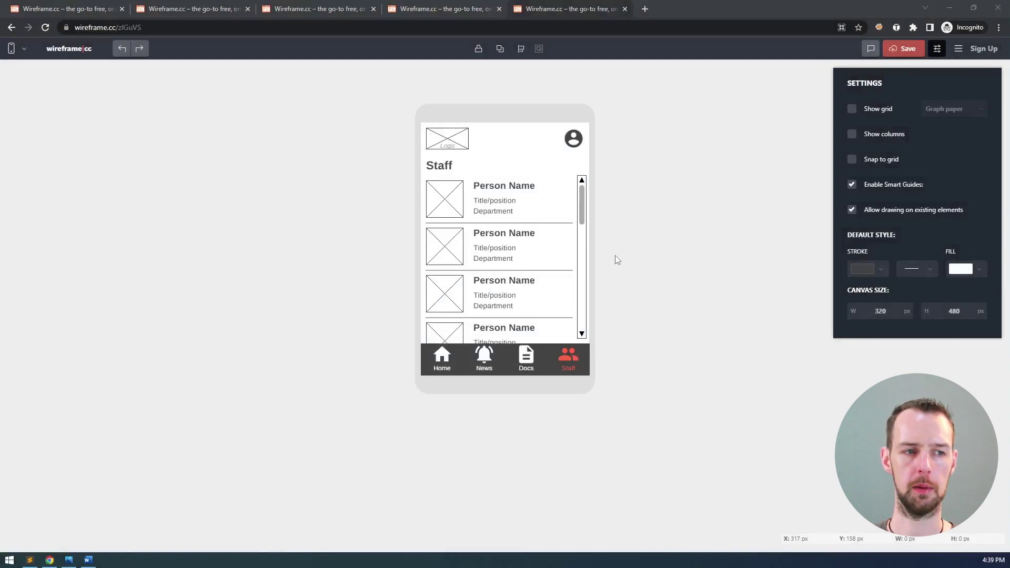
key("alt+Tab")
key("ctrl+v")
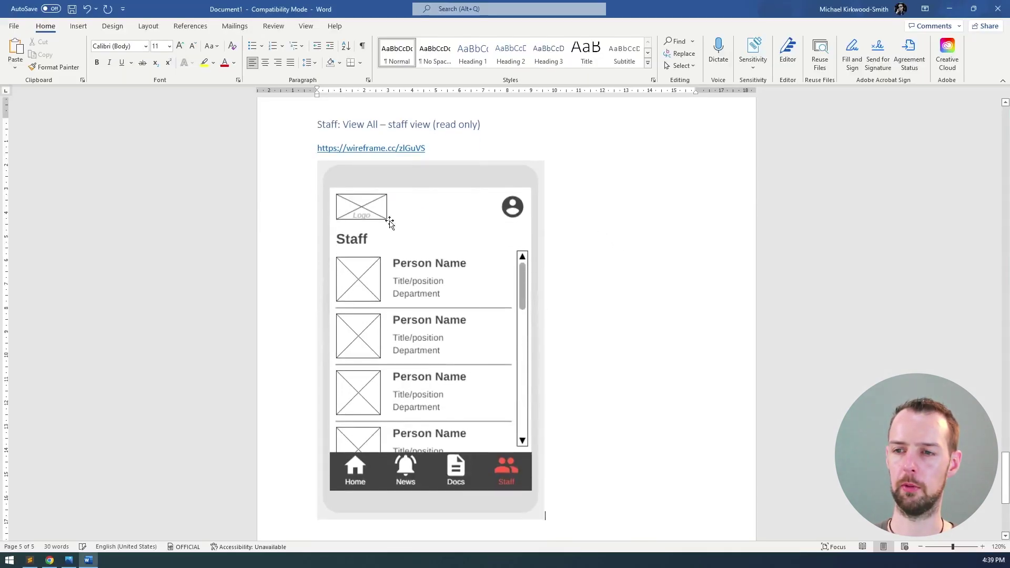
scroll(404, 233, "up", 5)
scroll(405, 234, "up", 10)
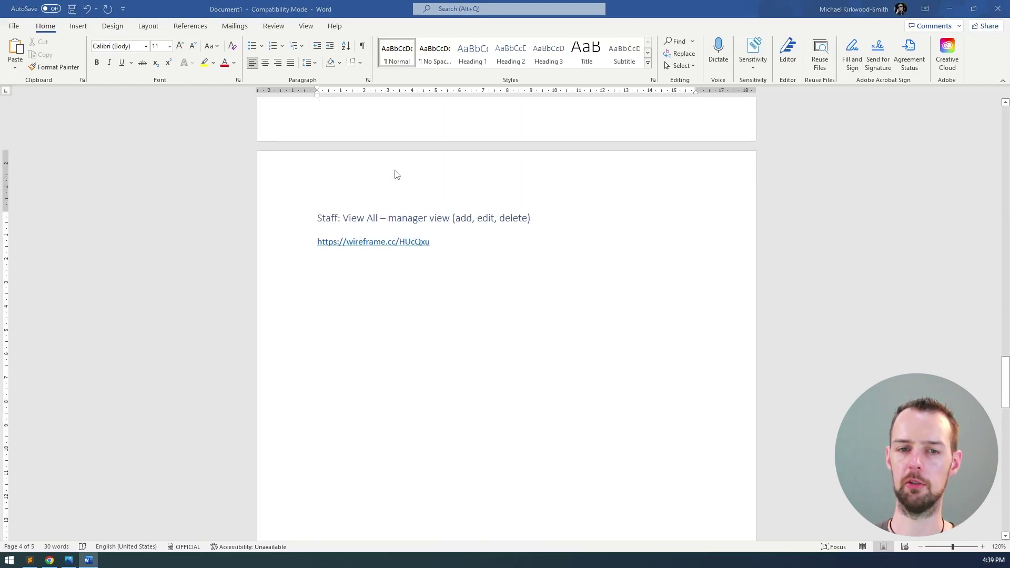
key("alt+Tab")
left_click(449, 10)
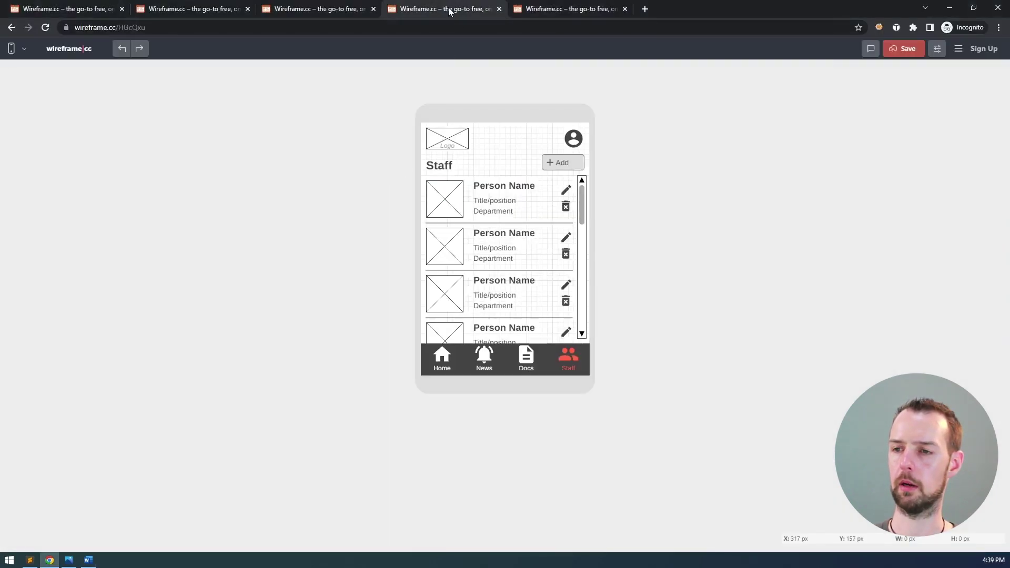
left_click(932, 52)
left_click(871, 110)
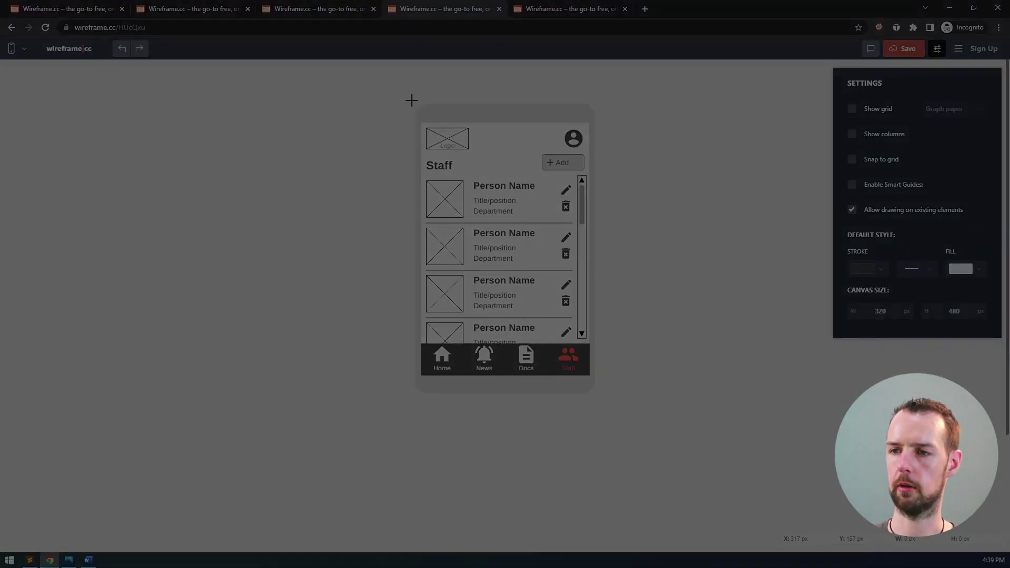
mouse_move(411, 100)
left_mouse_down()
mouse_move(500, 214)
mouse_move(599, 400)
left_mouse_up()
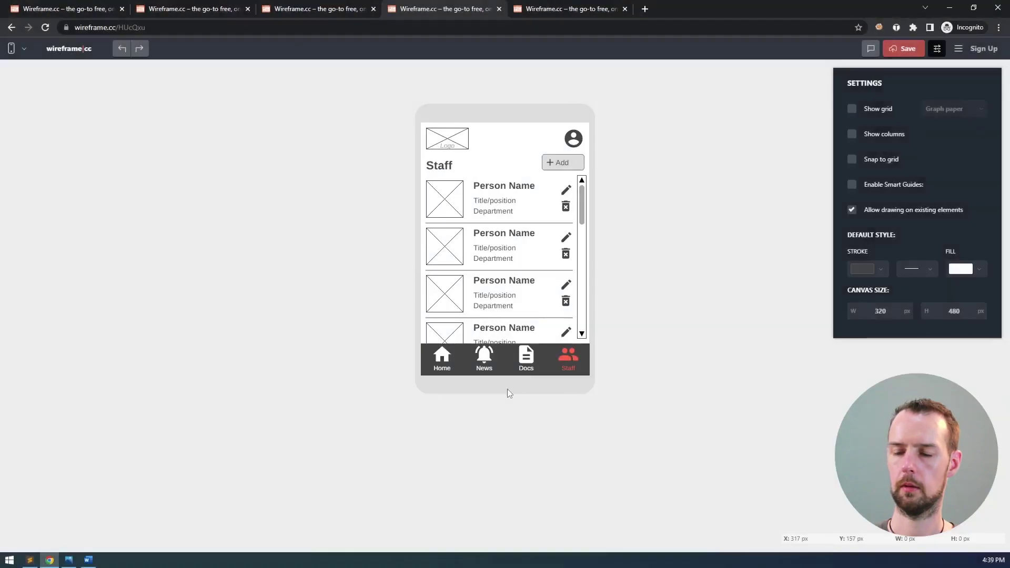
key("alt+Tab")
key("ctrl+v")
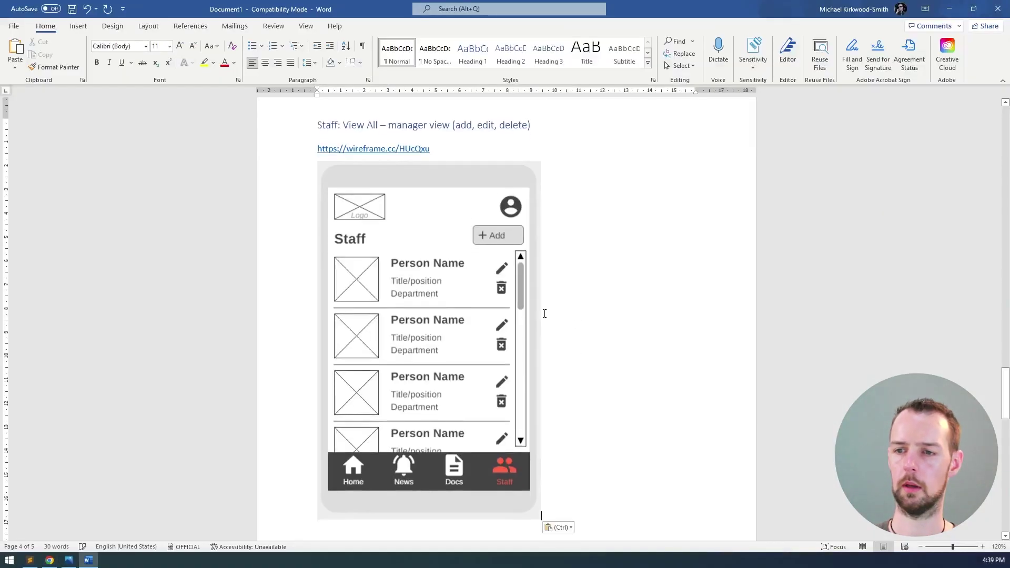
scroll(586, 309, "down", 10)
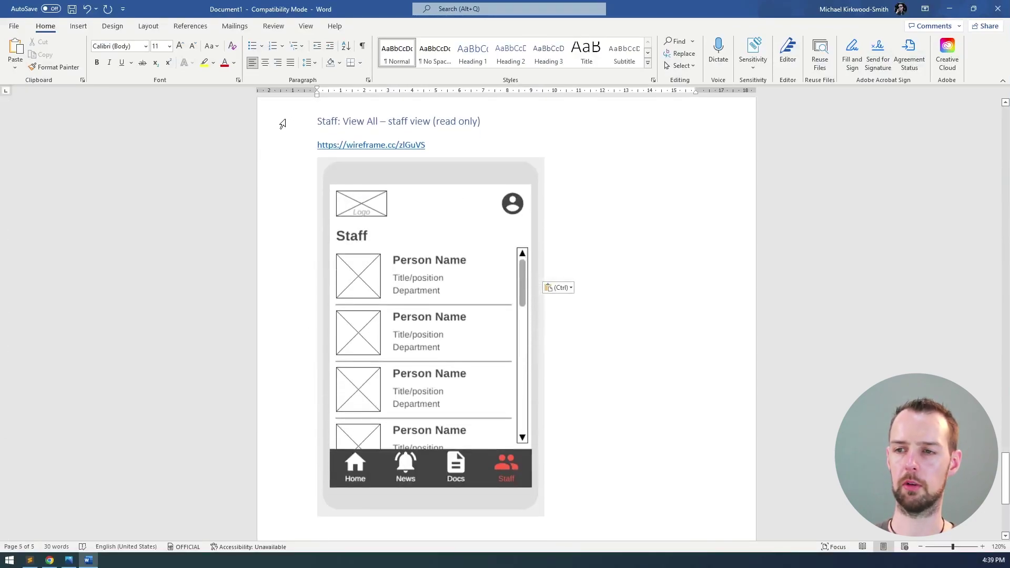
- Review both illustrated staff views in Word and switch to the storyboard image creating-a-wireframe-app-storyboard.png
left_click(443, 140)
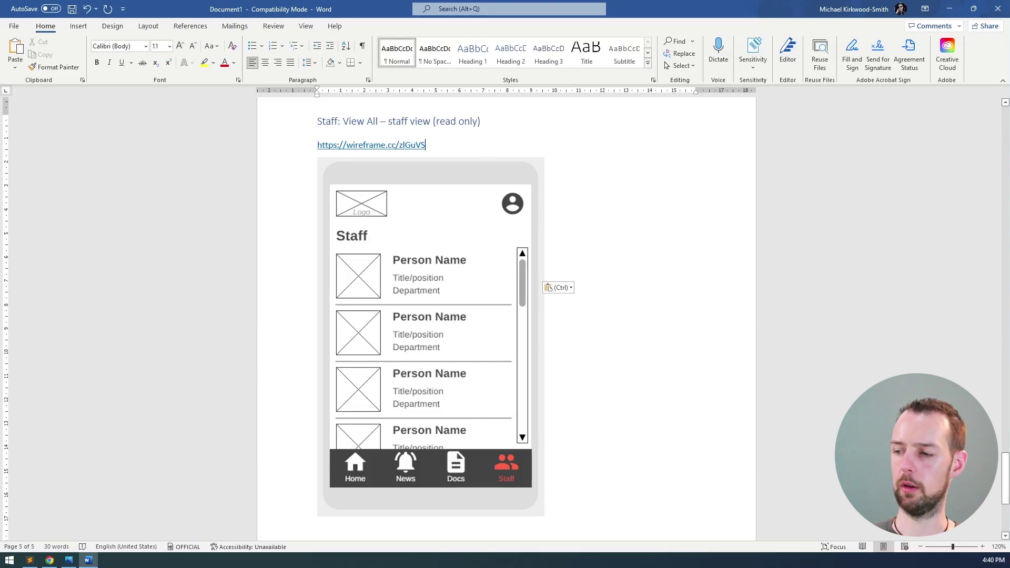
scroll(506, 319, "down", 4, "ctrl")
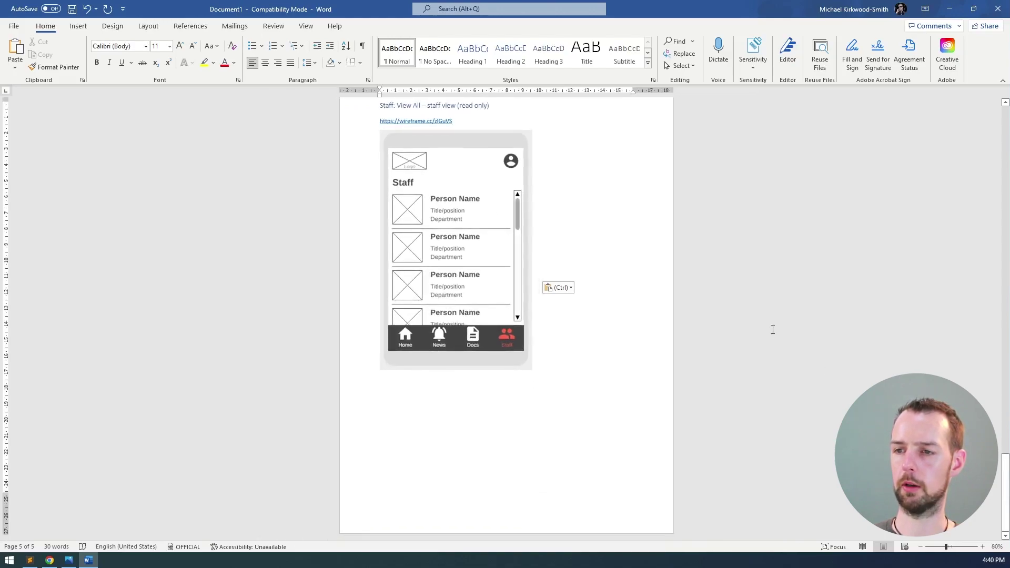
scroll(824, 381, "down", 2, "ctrl")
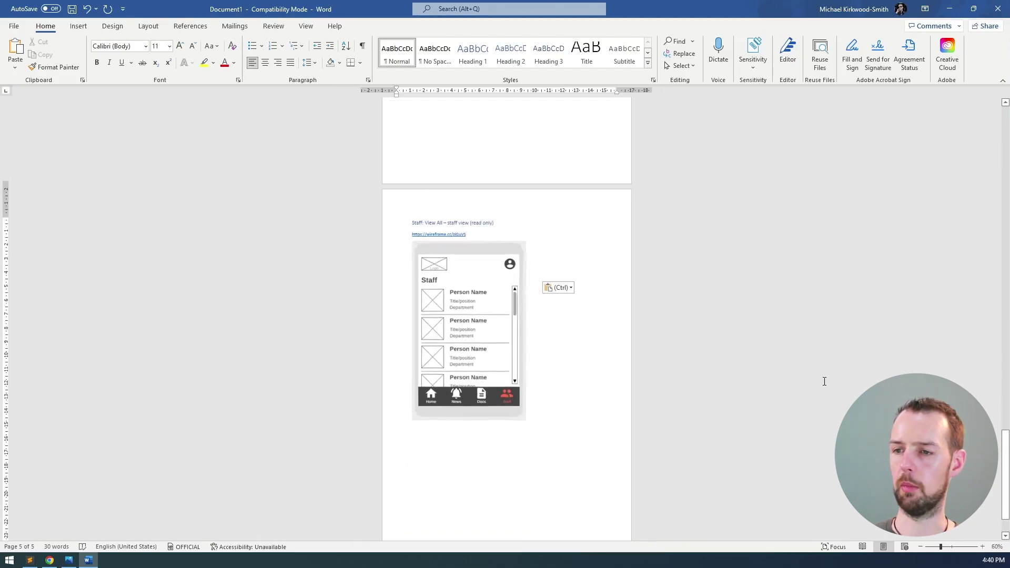
scroll(795, 333, "up", 2, "ctrl")
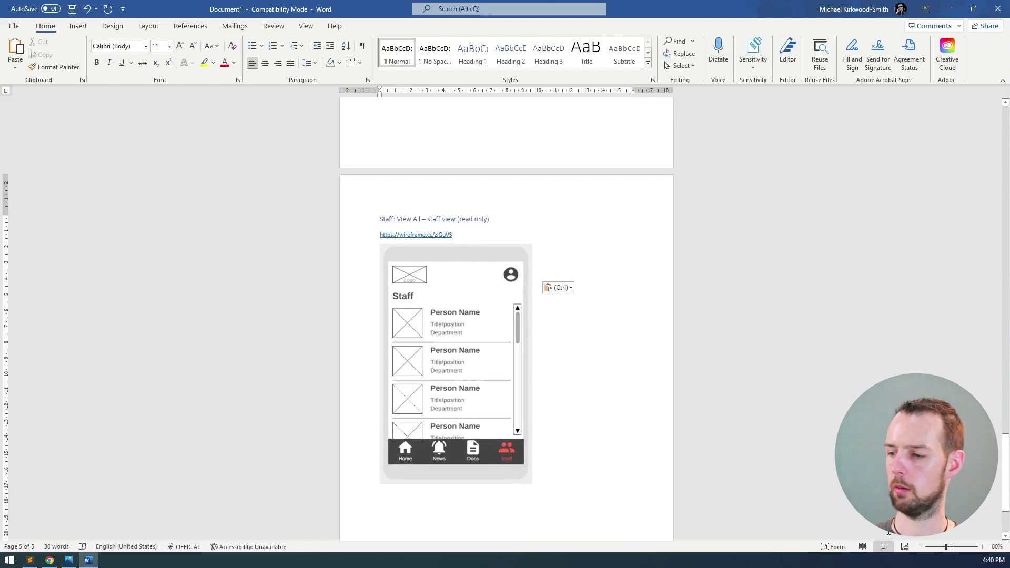
scroll(794, 429, "up", 1, "ctrl")
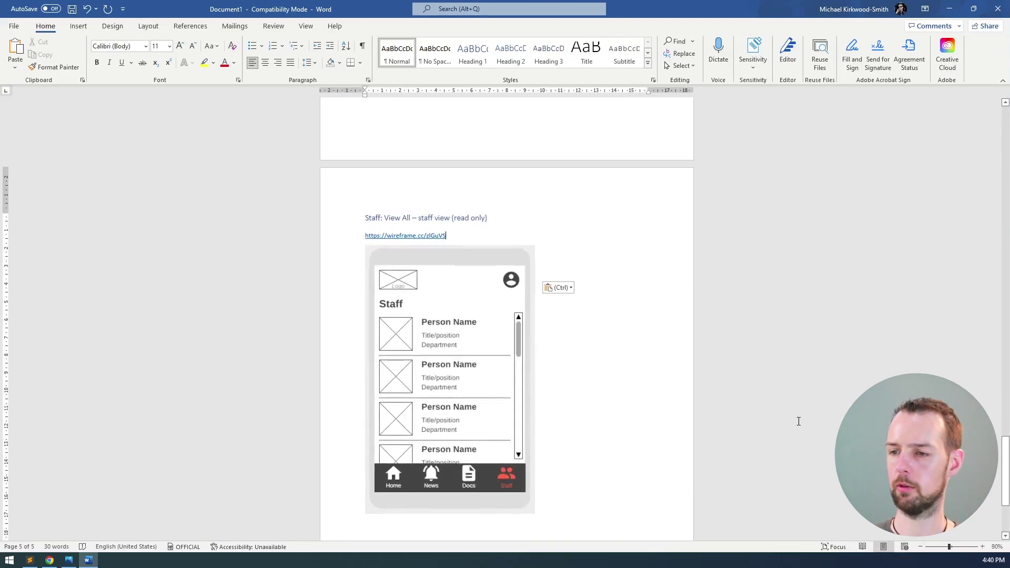
left_click_drag(1009, 463, 998, 370)
scroll(842, 368, "down", 15)
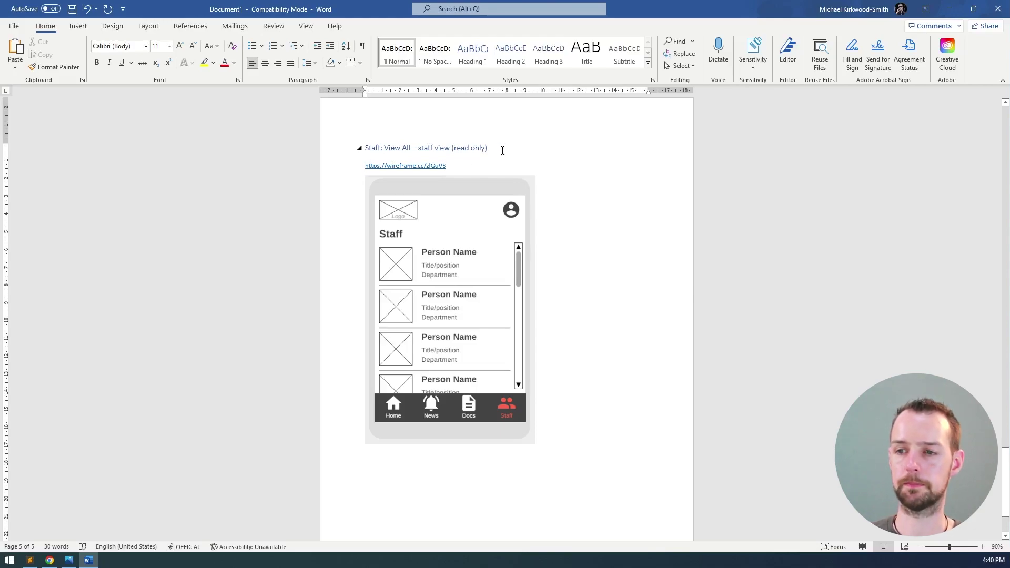
scroll(502, 151, "down", 3)
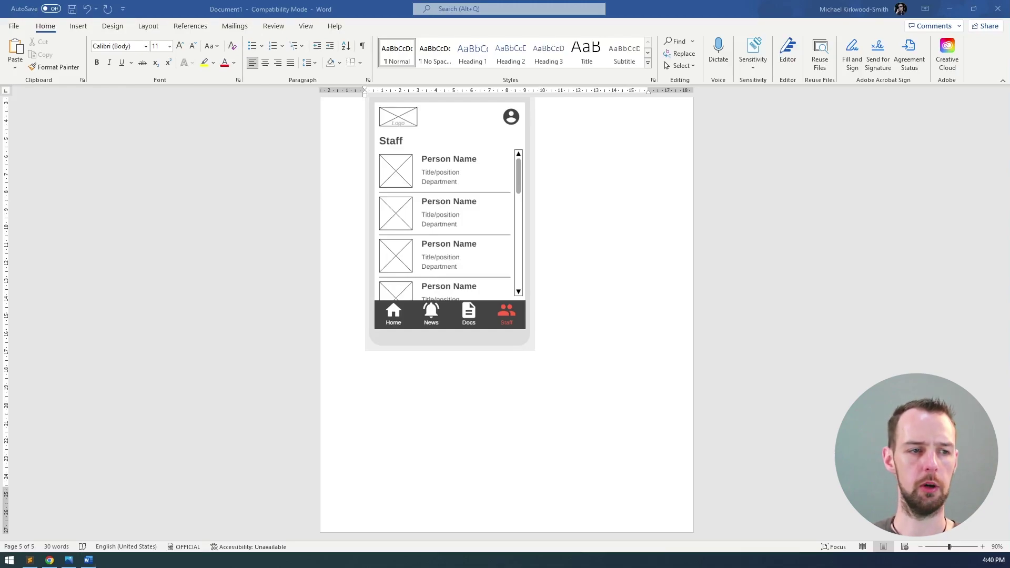
key("alt+Tab")
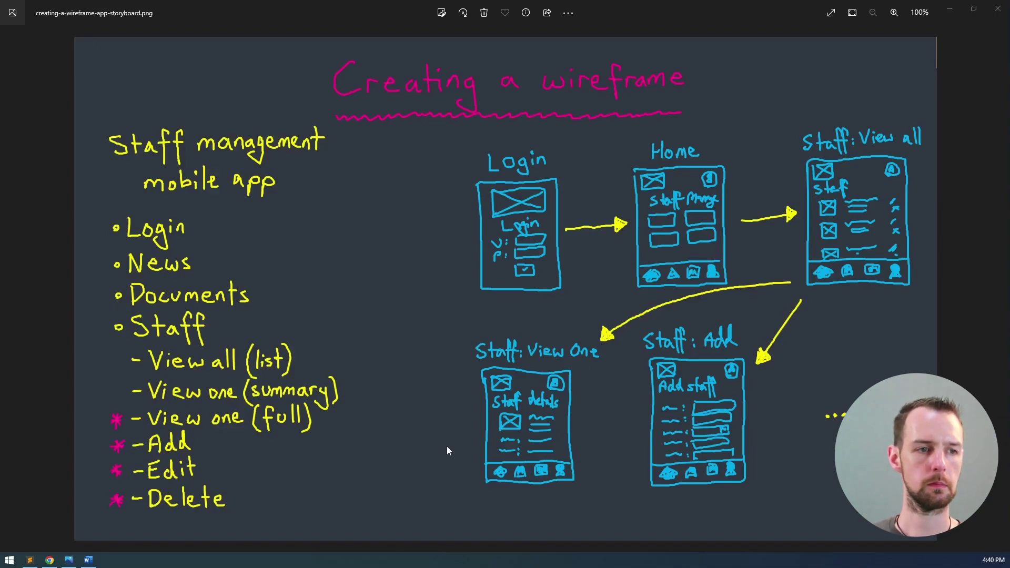
- Open a new blank wireframe in another tab and set it to a phone frame
key("alt+Tab")
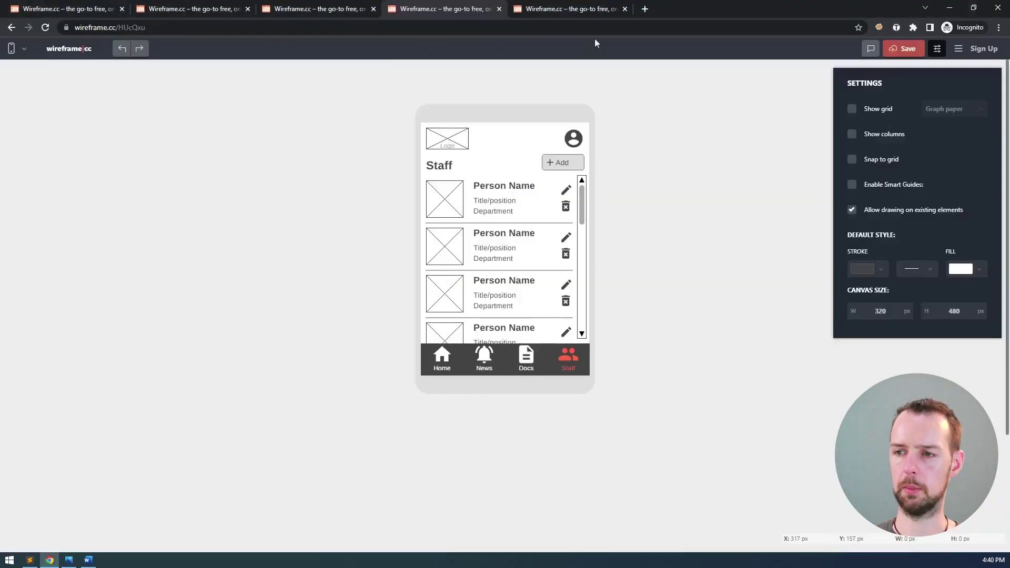
left_click(572, 6)
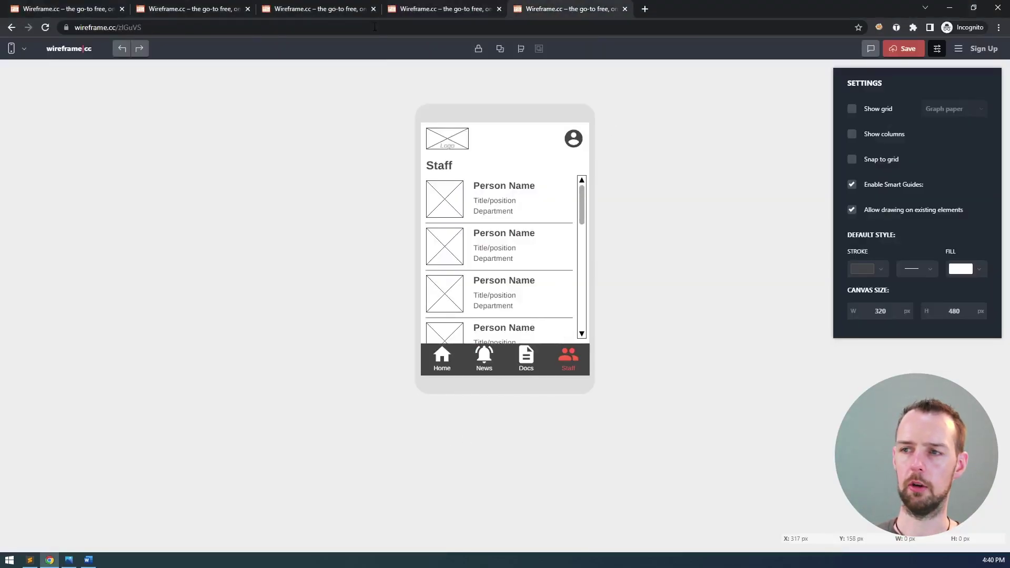
middle_click(80, 53)
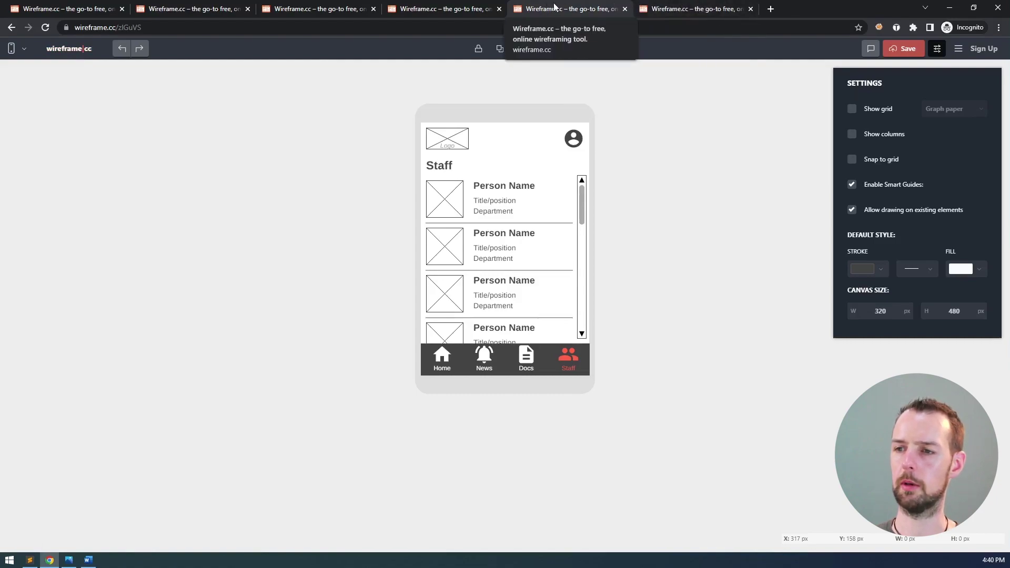
left_click(699, 9)
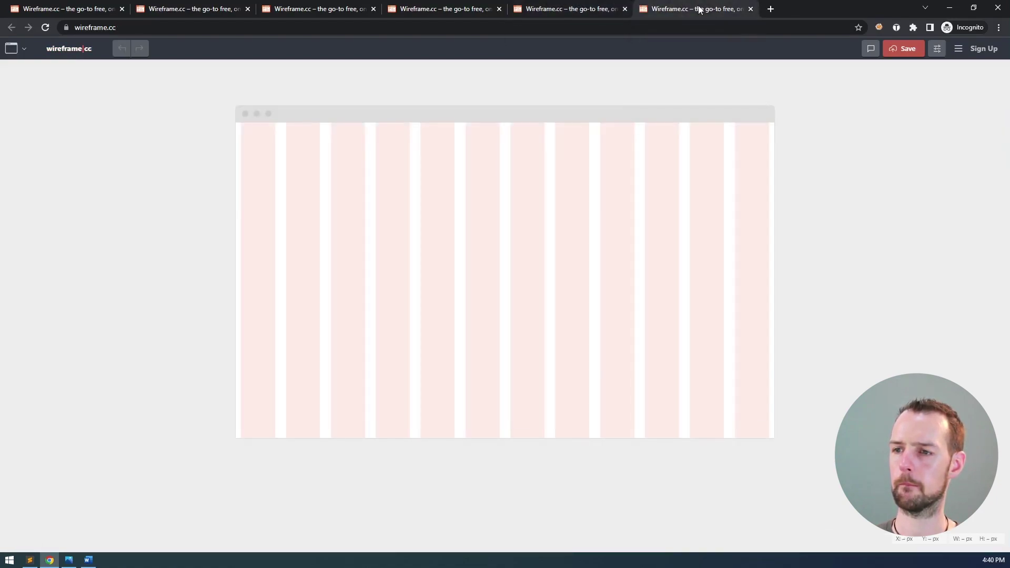
left_click(24, 49)
left_click(96, 82)
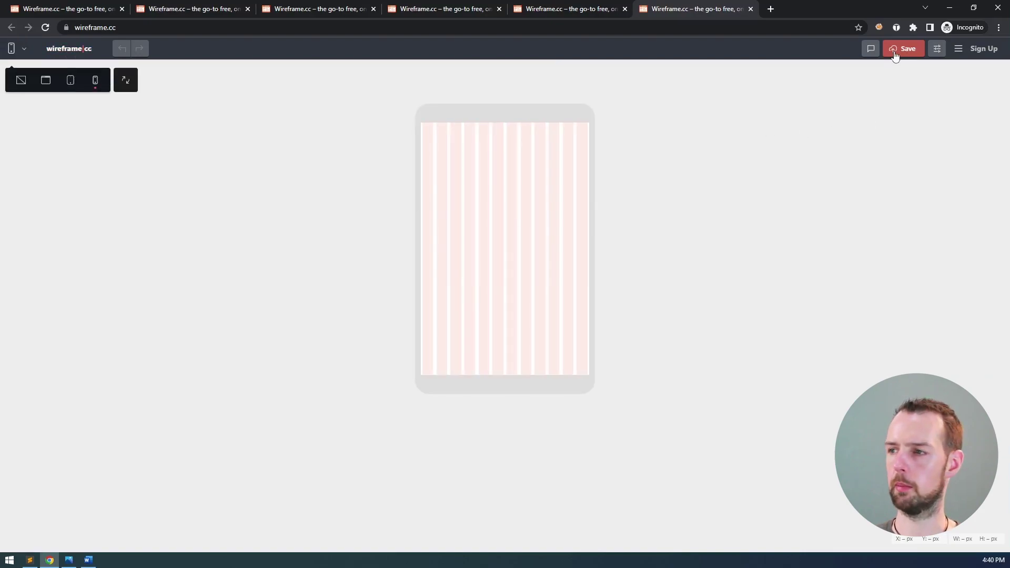
- Hide column guides and show a 10px grid with snapping off, back on the manager Staff tab
left_click(937, 49)
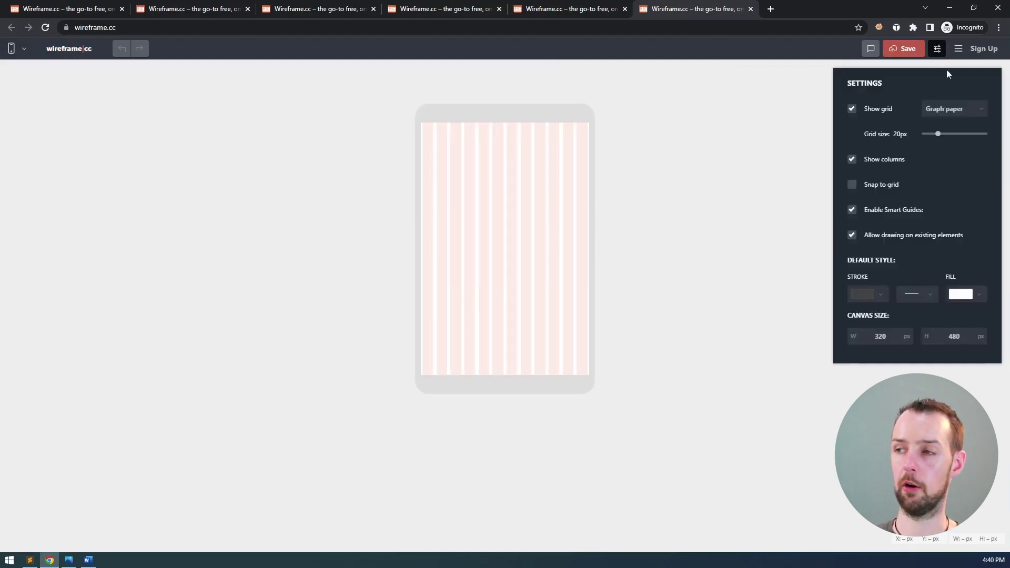
left_click(884, 159)
left_click(877, 110)
left_click(877, 113)
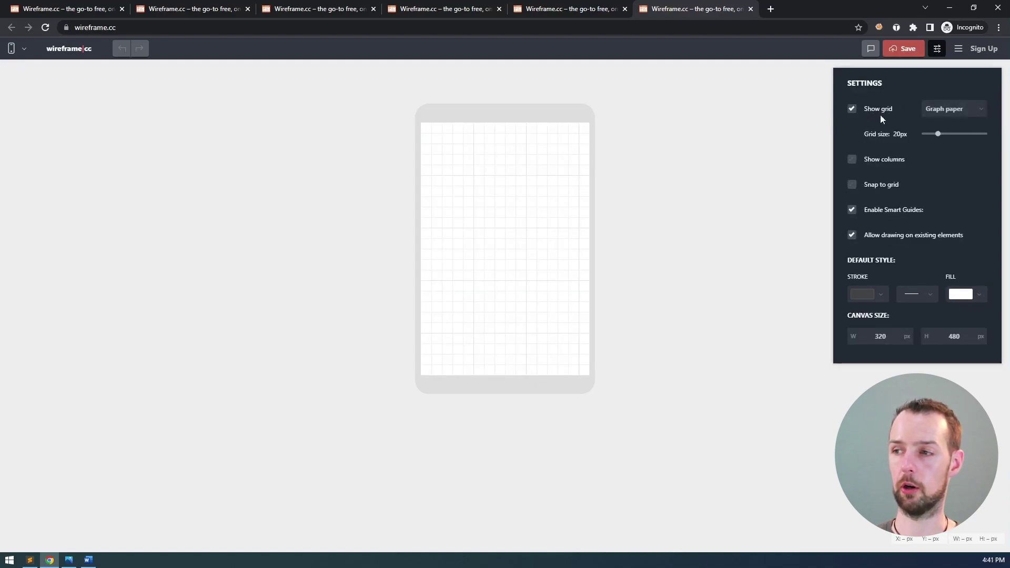
left_click_drag(930, 133, 883, 137)
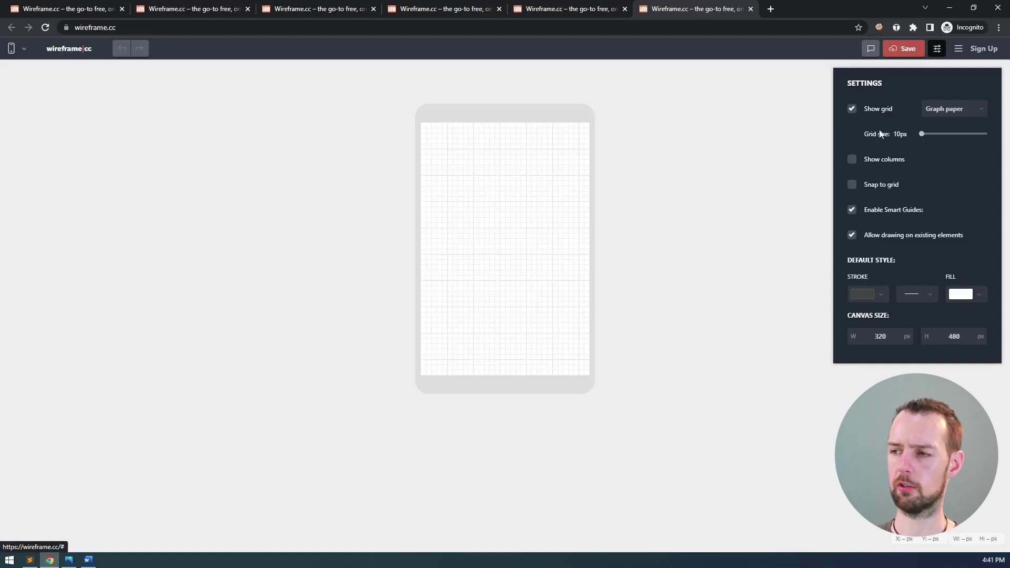
left_click(859, 187)
left_click(860, 188)
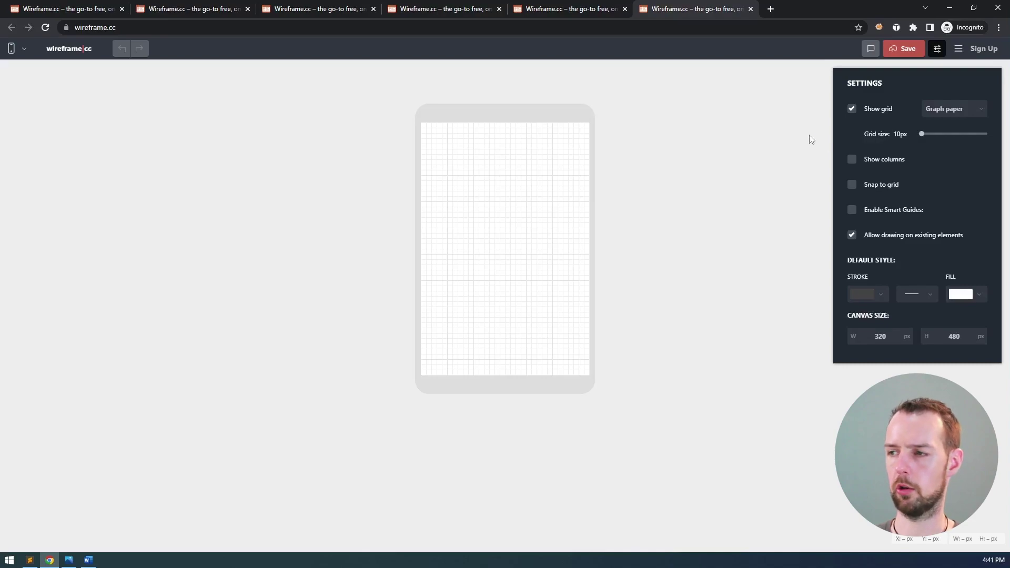
left_click(457, 9)
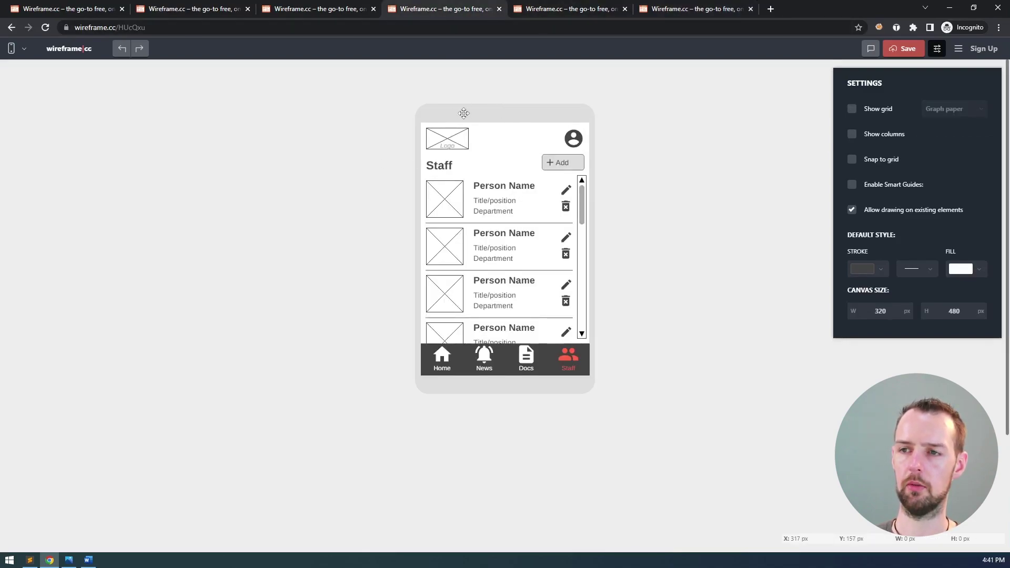
- Copy the whole manager Staff wireframe onto the new phone canvas
key("ctrl+a")
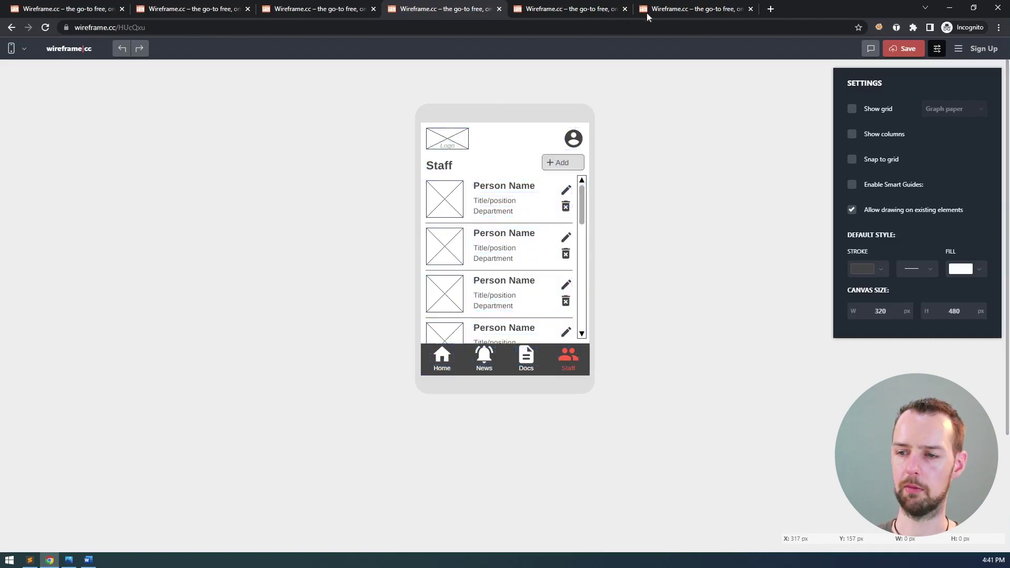
left_click(659, 10)
key("ctrl+v")
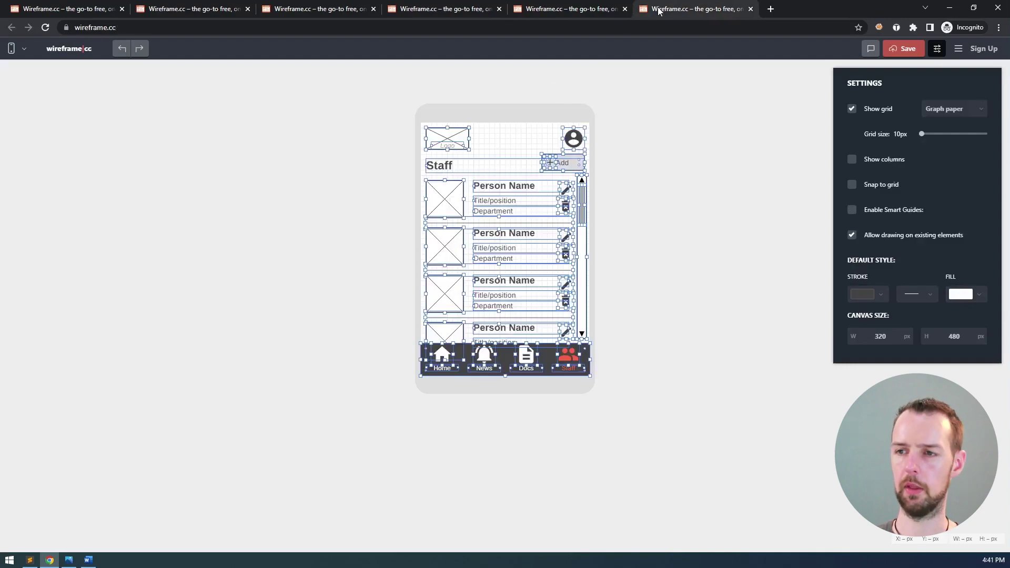
left_click(499, 136)
- Rename the copied Staff heading to 'Staff details'
left_click(453, 166)
double_click(452, 166)
left_click(476, 166)
type("details")
left_click(649, 188)
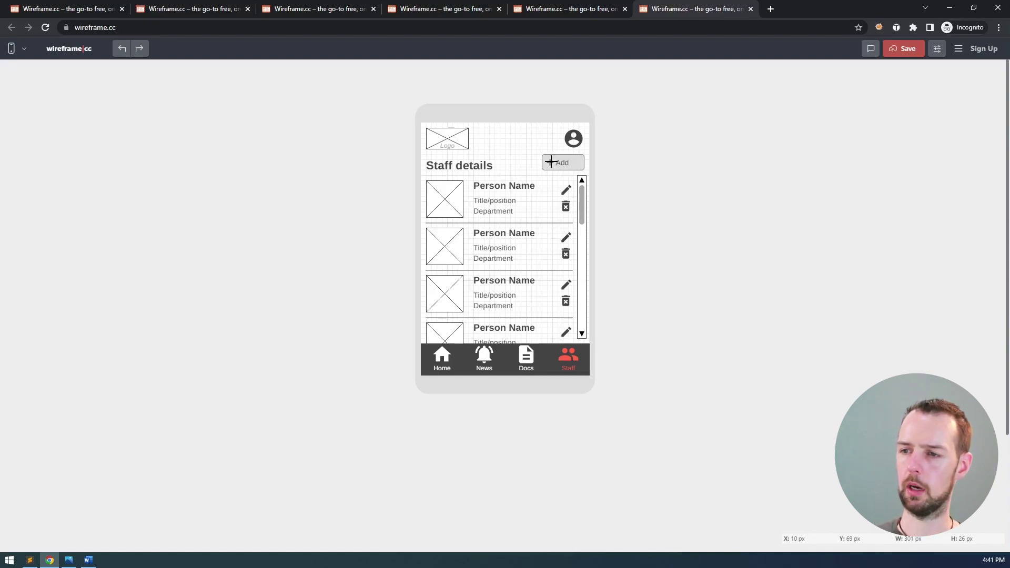
- Centre the Add button's label and remove its leading space
left_click(551, 162)
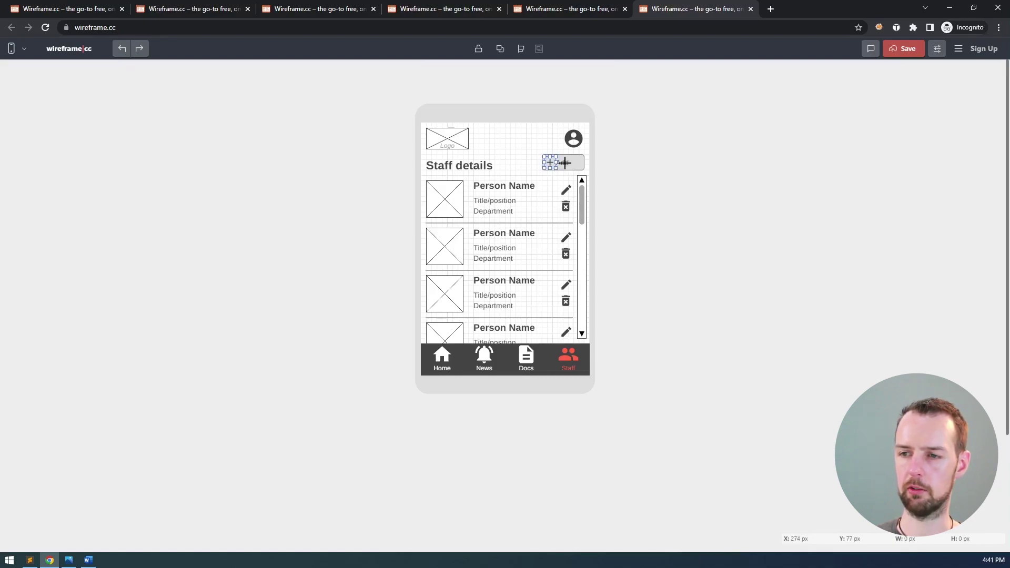
double_click(561, 163)
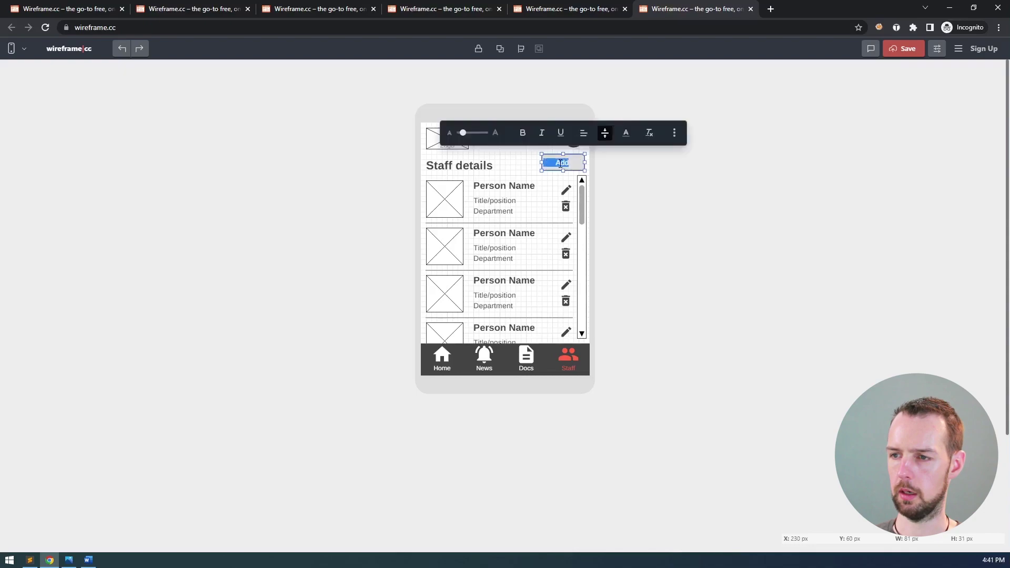
left_click(583, 133)
left_click(578, 103)
left_click_drag(562, 163, 550, 164)
key("BackSpace")
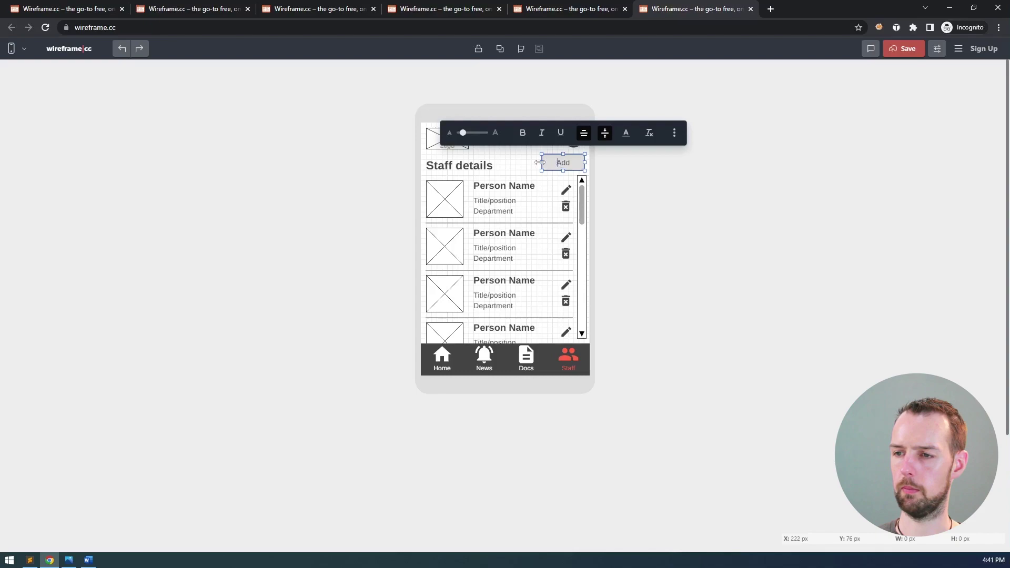
- Change the button label from 'Add' to '???' and bring the storyboard image back up
double_click(562, 162)
type("???")
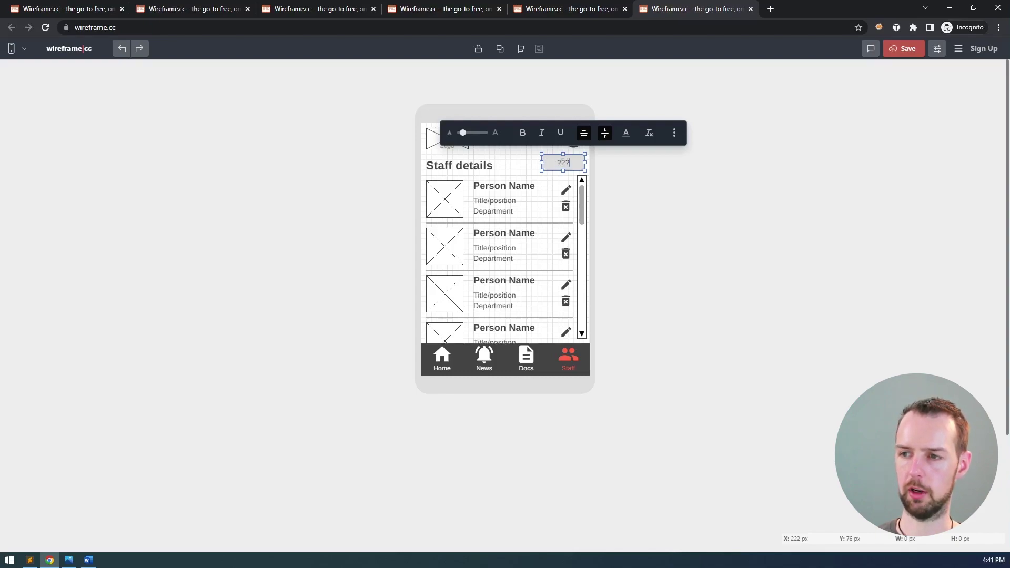
left_click(516, 153)
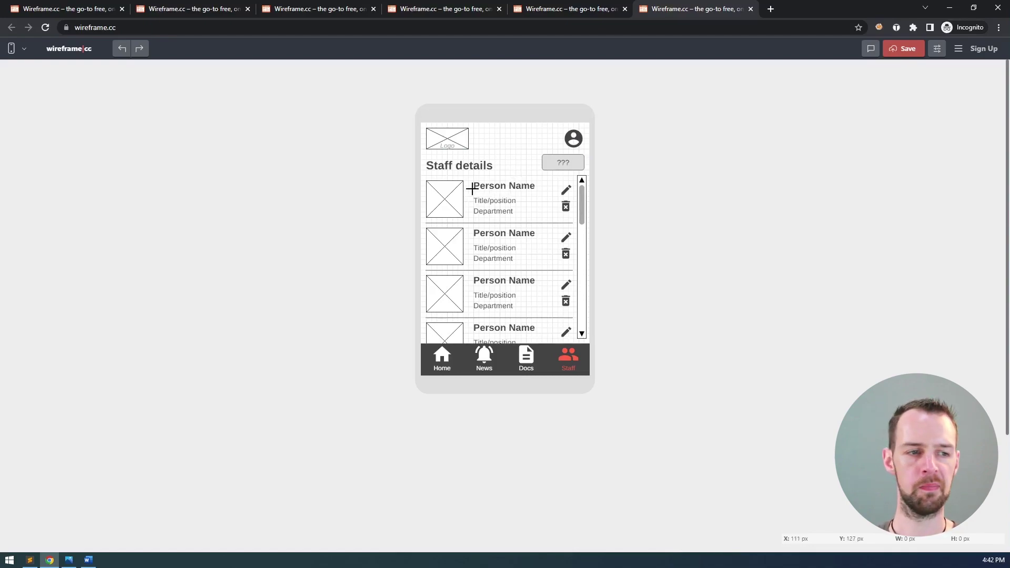
key("alt+Tab")
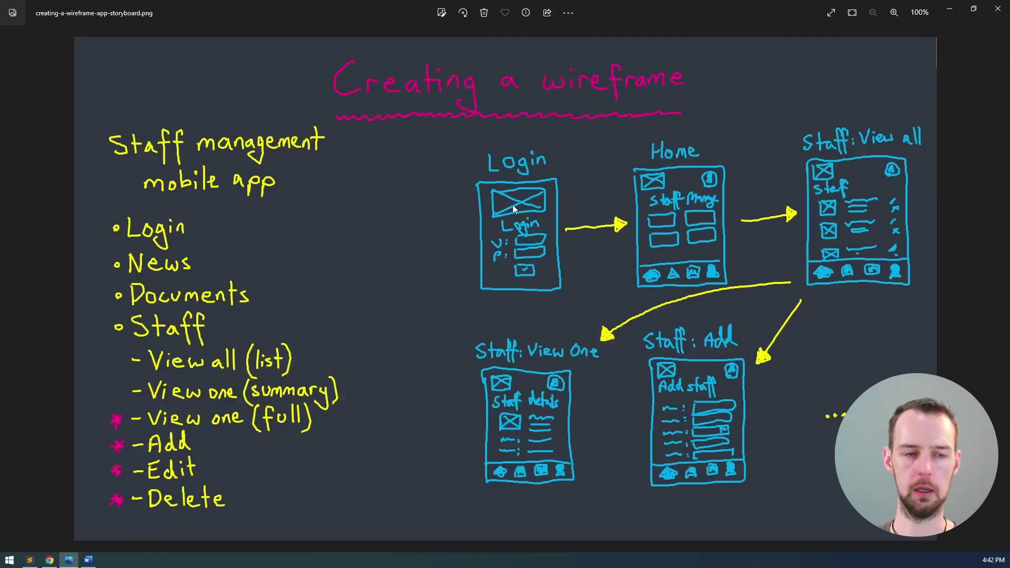
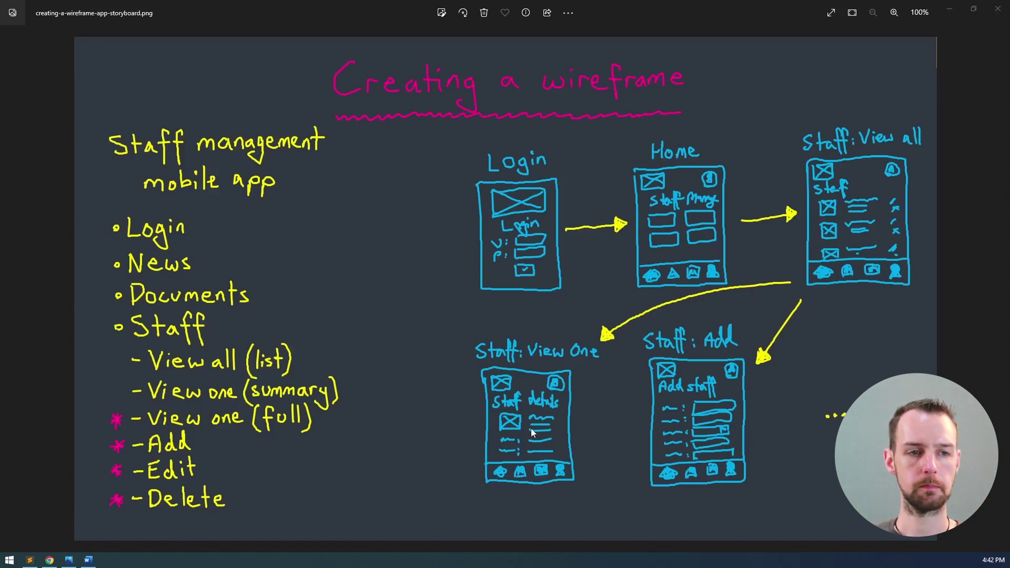
- Delete the second and third staff rows from the Staff details screen
key("alt+Tab")
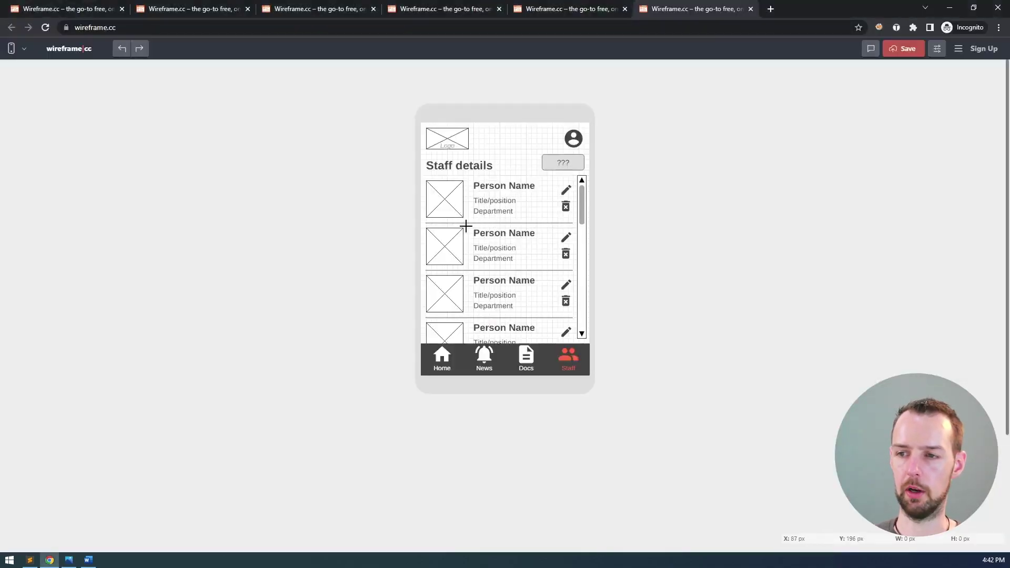
left_click(453, 241)
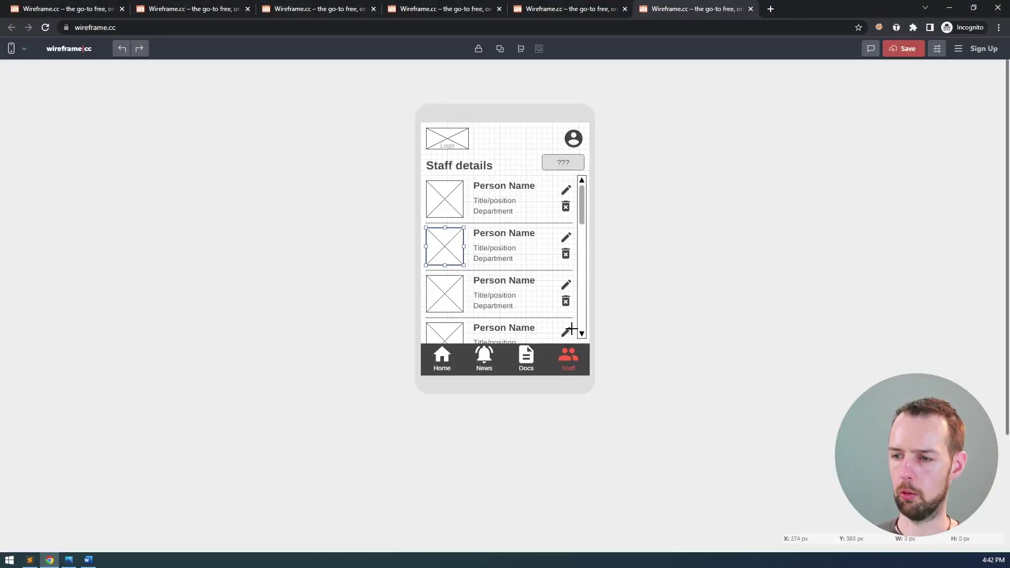
left_click_drag(577, 325, 462, 238)
key("Delete")
- Delete the list scrollbar, the divider line and the bottom row's icon, texts and photo placeholder
left_click(581, 238)
key("Delete")
left_click(562, 223)
key("Delete")
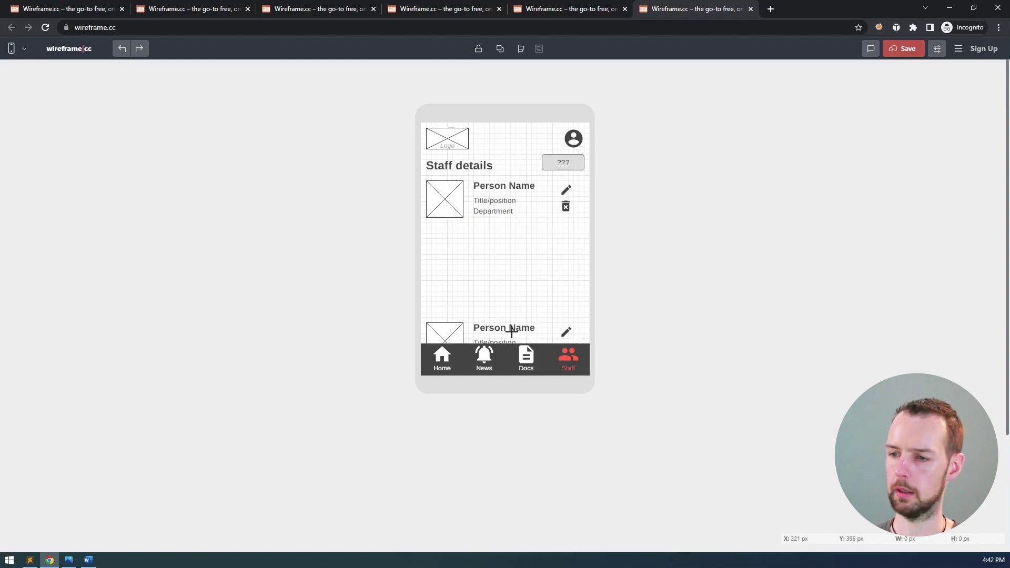
left_click(565, 332)
key("Delete")
left_click(499, 338)
key("Delete")
left_click(501, 331)
key("Delete")
left_click(442, 335)
key("Delete")
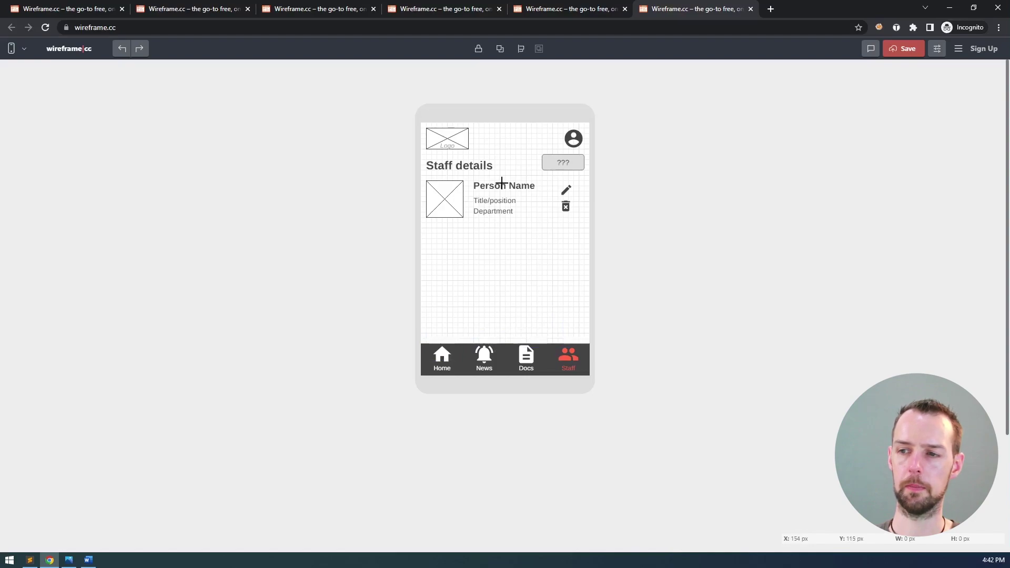
- Delete the staff row's trash and pencil icons
left_click(568, 209)
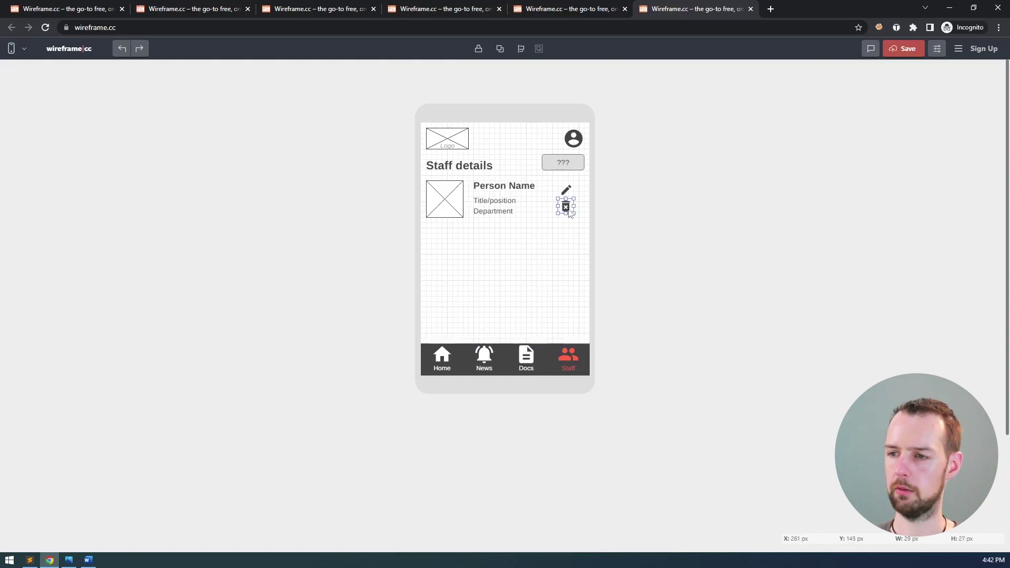
key("Delete")
left_click(567, 190)
key("Delete")
- Shift the name, title and department texts right; undo a trial photo placeholder resize
left_click(498, 187)
left_click(502, 211, "shift")
left_click(492, 202, "shift")
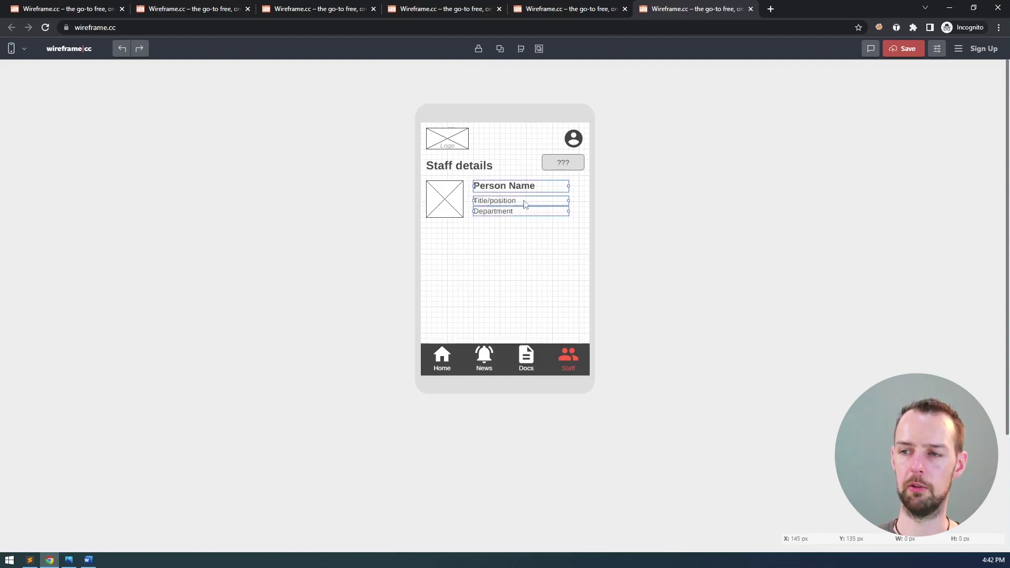
key("shift+Right")
key("shift+Right")
key("shift+Right")
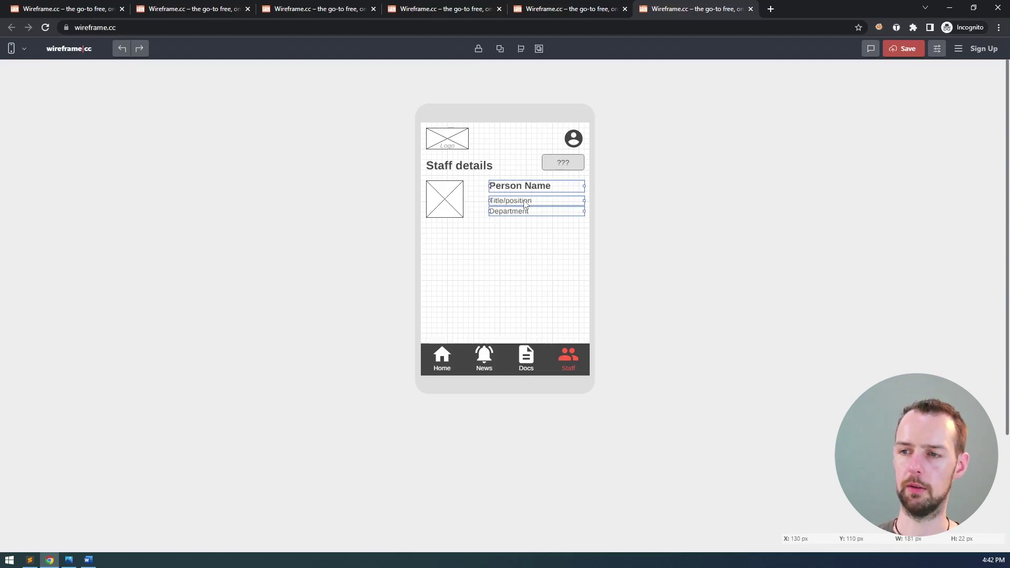
left_click(460, 196)
left_click_drag(464, 217, 480, 239)
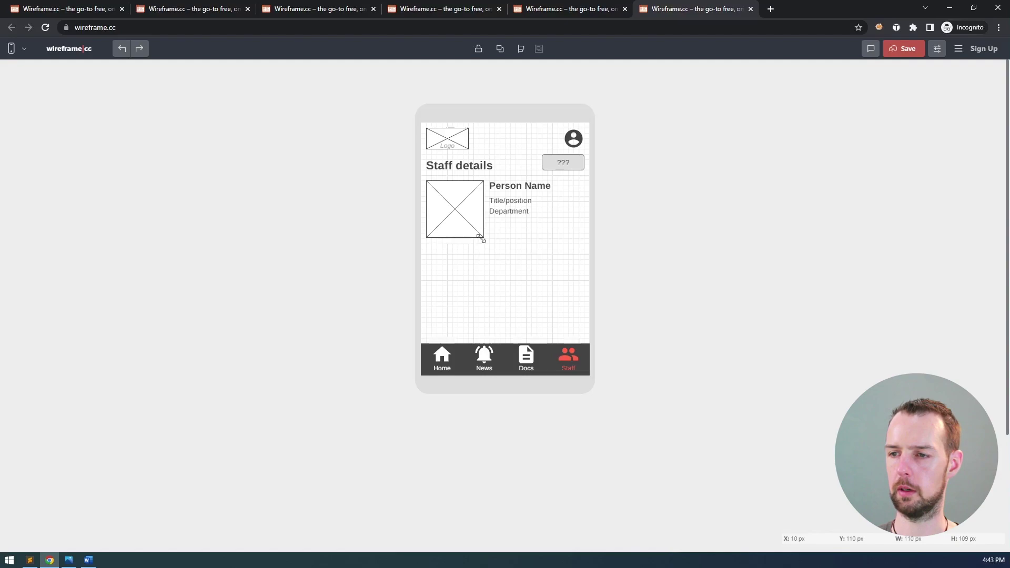
key("ctrl+z")
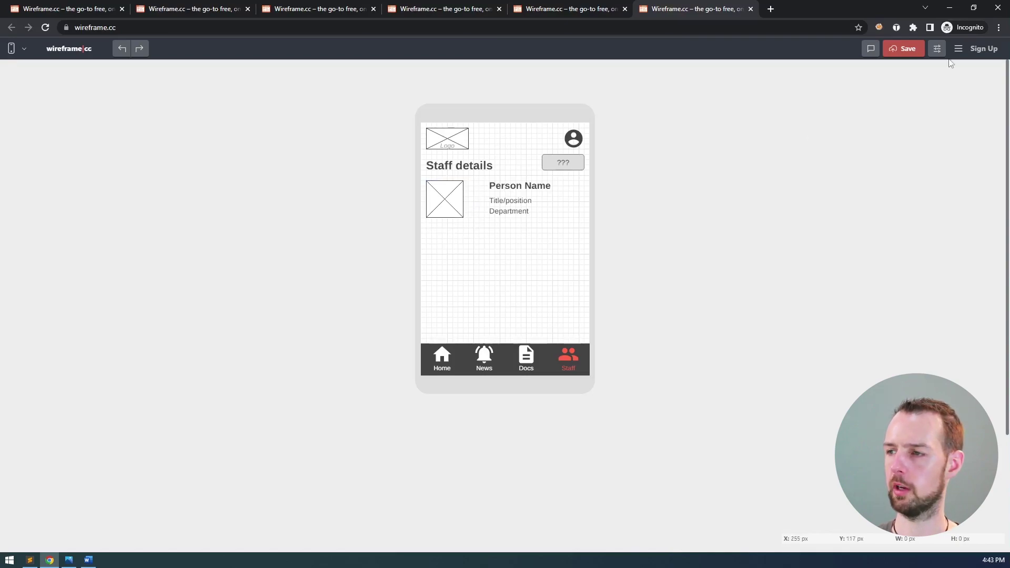
- Turn on snap to grid in the canvas settings
left_click(937, 48)
left_click(881, 185)
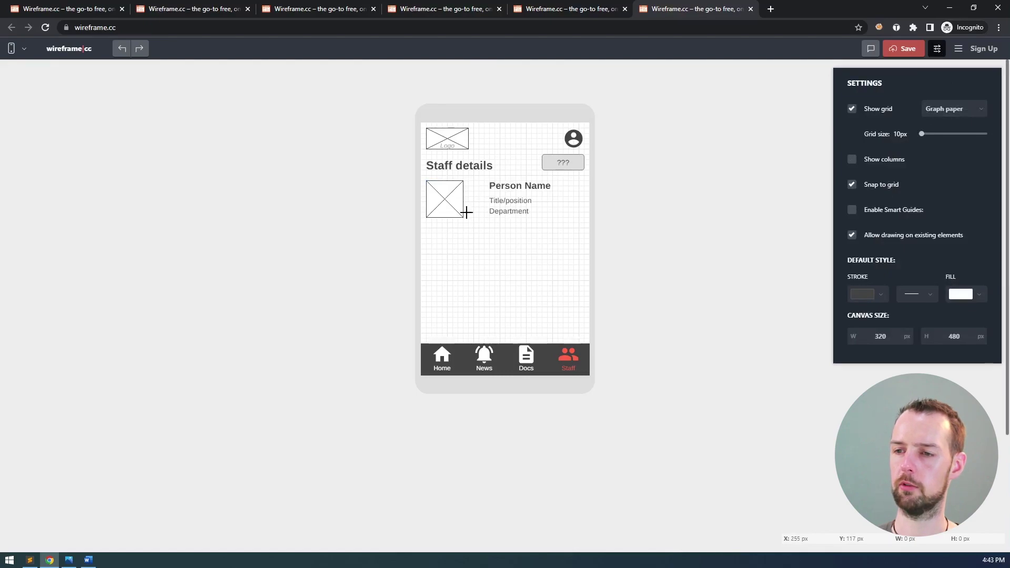
left_click(937, 48)
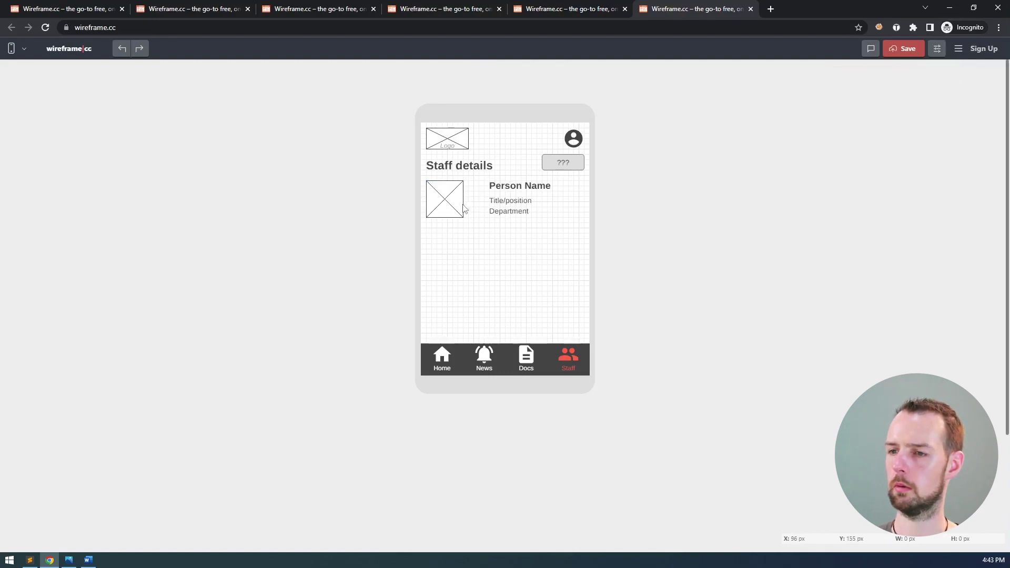
- Enlarge the photo placeholder to 112 px square
left_click(497, 172)
left_click(495, 185)
left_click(428, 199)
left_click_drag(463, 217, 487, 243)
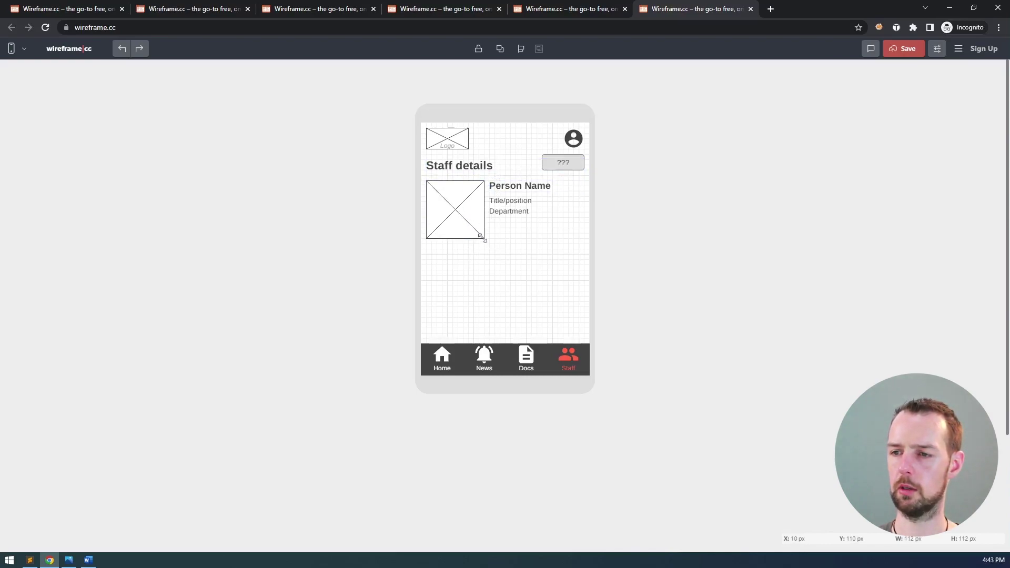
left_click(499, 200)
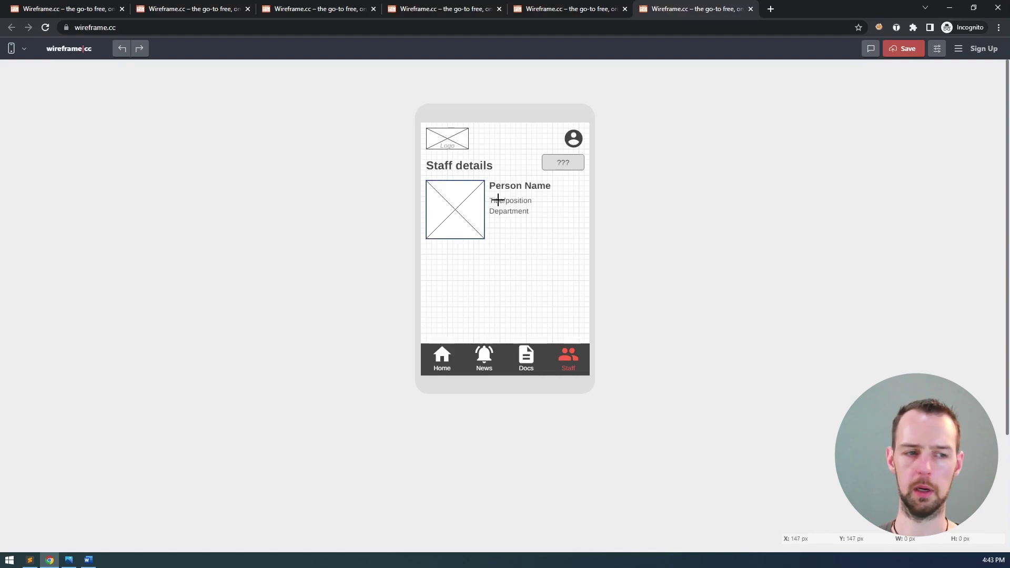
- Move the name, title and department texts down about 10 px together
left_click(508, 204)
left_click(514, 218)
left_click(510, 188)
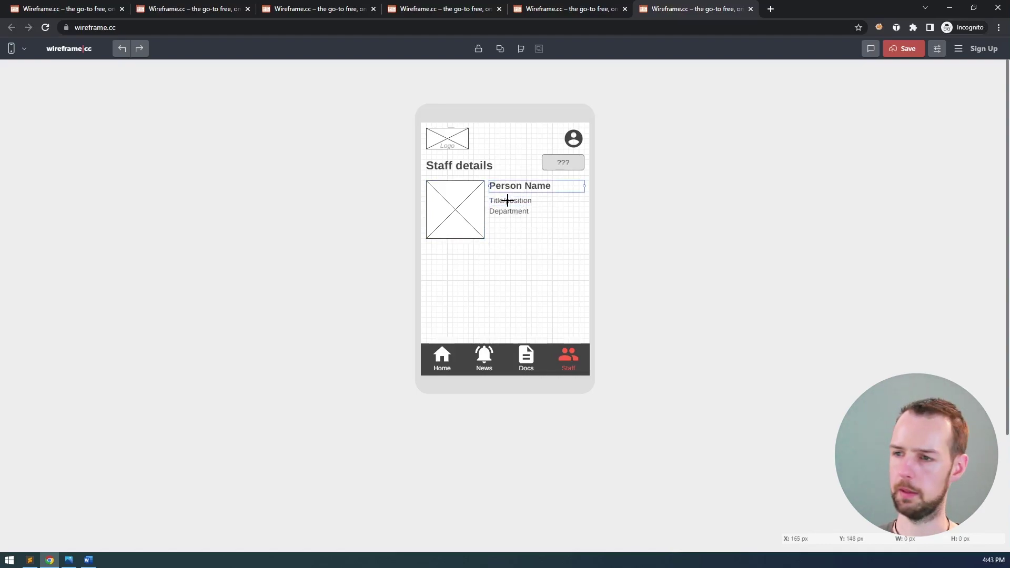
left_click(511, 213)
left_click_drag(511, 215, 511, 220)
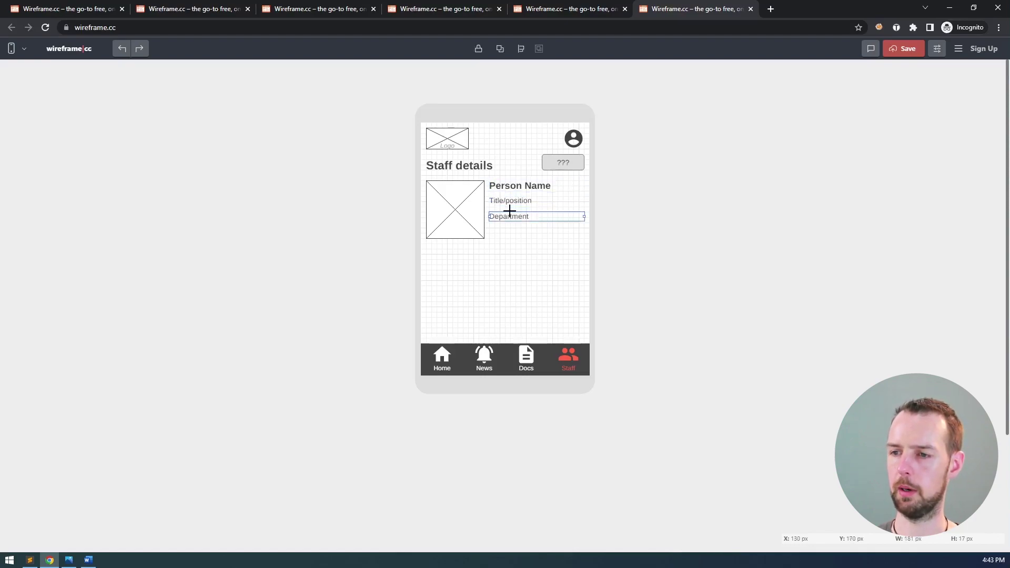
key("ctrl+z")
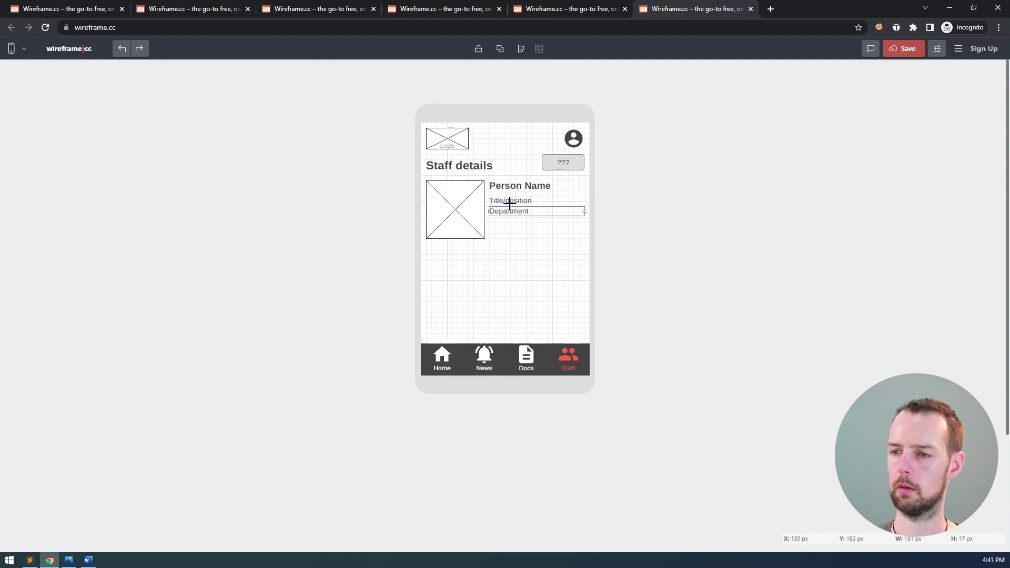
left_click(509, 203, "shift")
left_click(510, 188, "shift")
left_click_drag(510, 187, 511, 191)
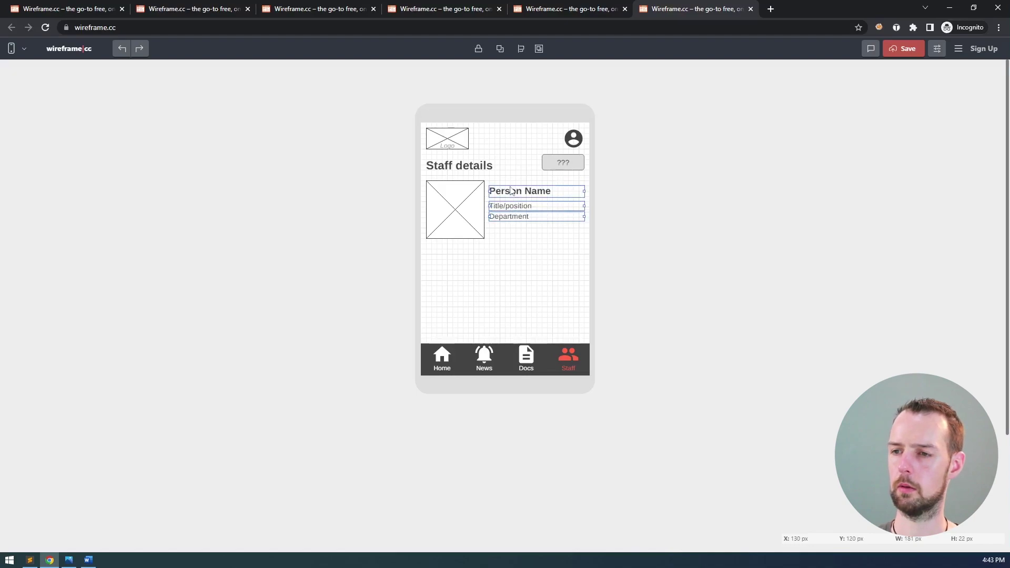
left_click(519, 234)
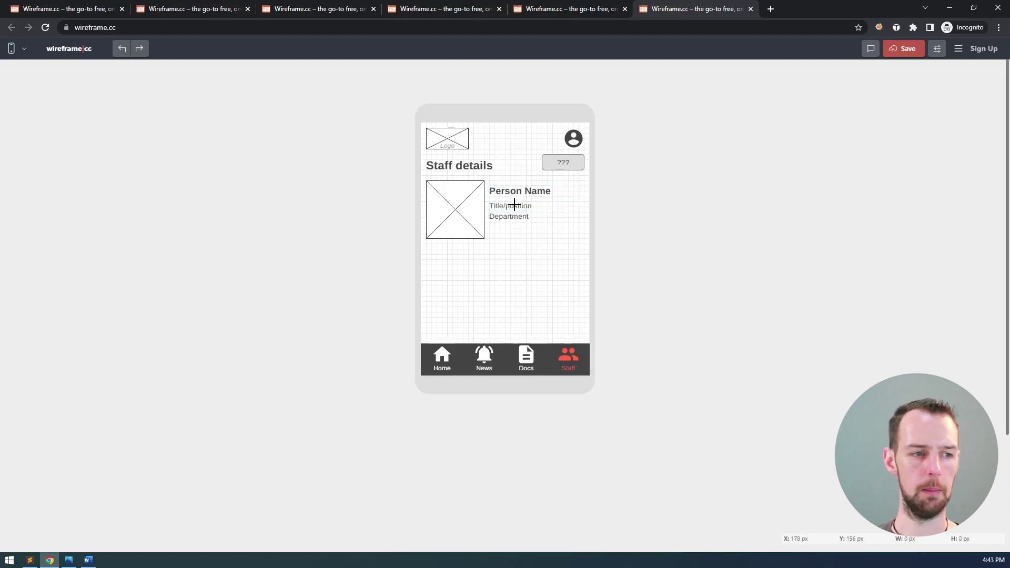
- Shrink the photo placeholder to 102 px square
left_click(470, 220)
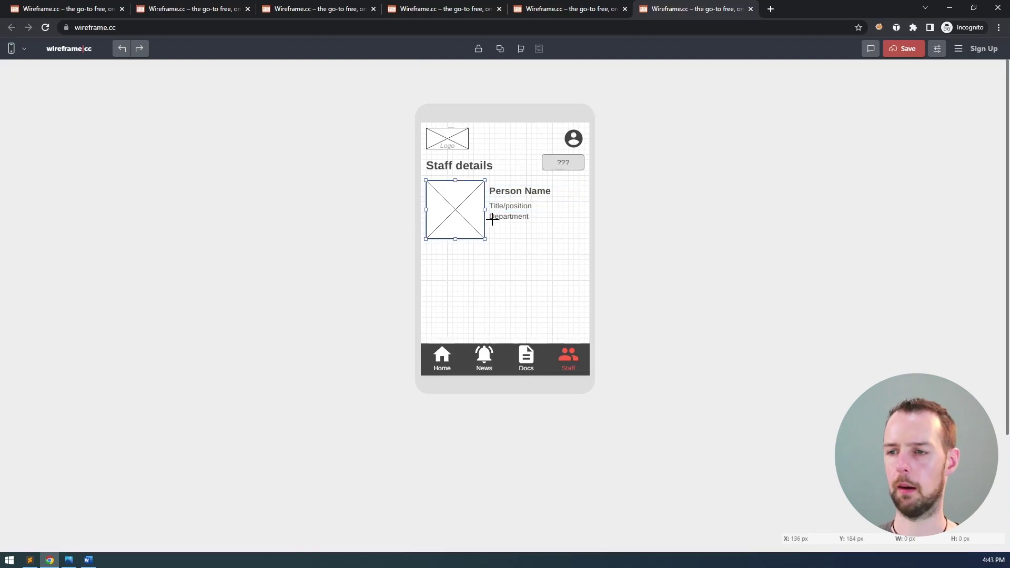
left_click_drag(485, 237, 481, 231)
left_click(532, 250)
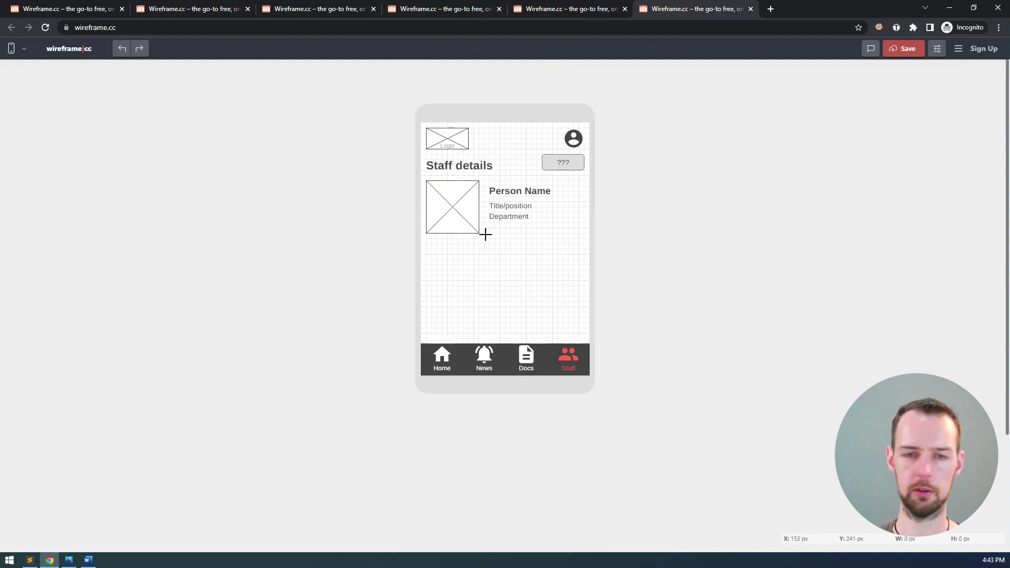
left_click(506, 218)
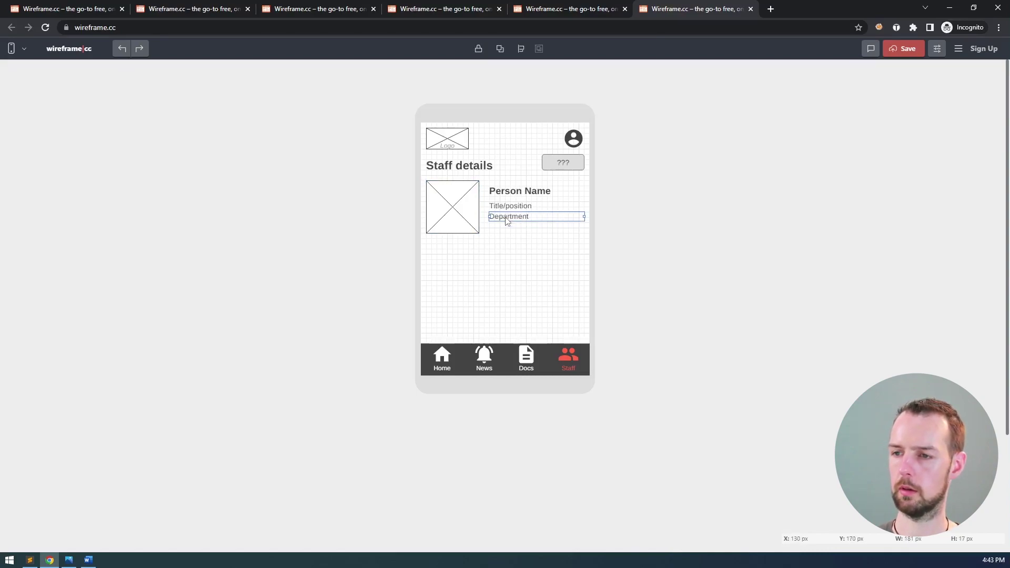
- Duplicate the Department text, place it below the photo and narrow it to 112 px
key("ctrl+c")
key("ctrl+v")
left_click_drag(496, 307, 458, 252)
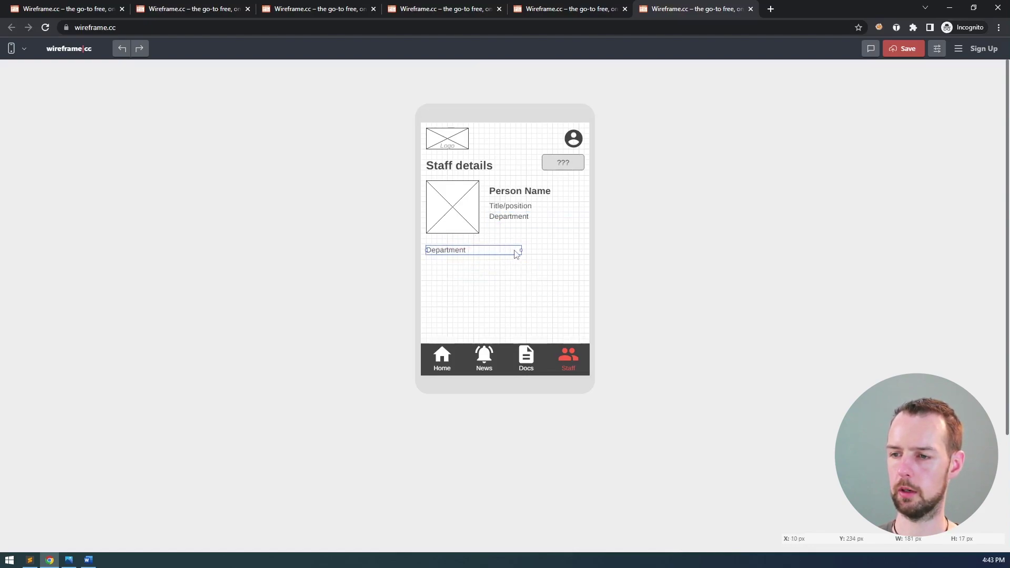
left_click_drag(521, 250, 475, 250)
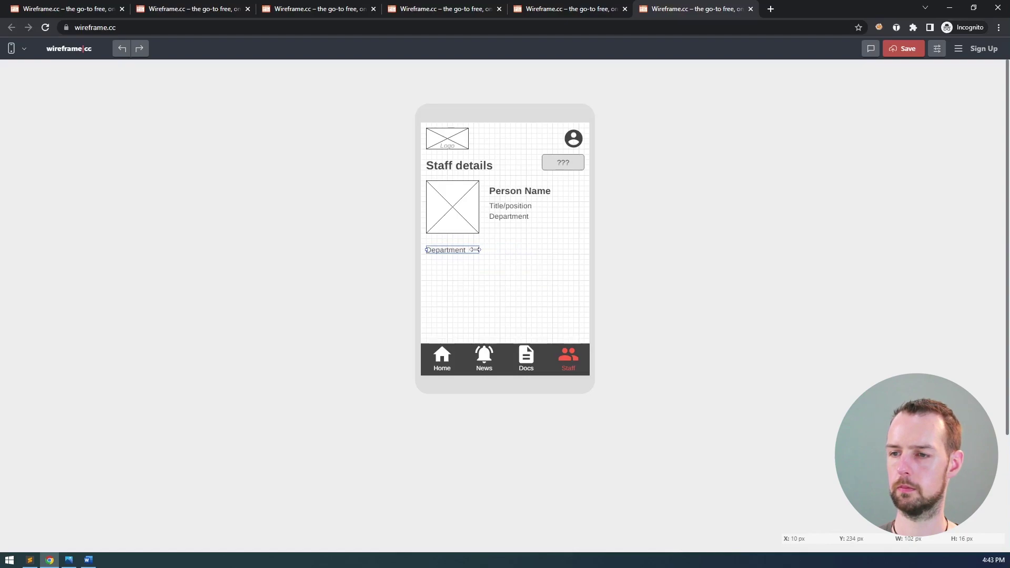
- Turn the copy into a bold, right-aligned 'Email:' label nudged 10 px right
double_click(446, 251)
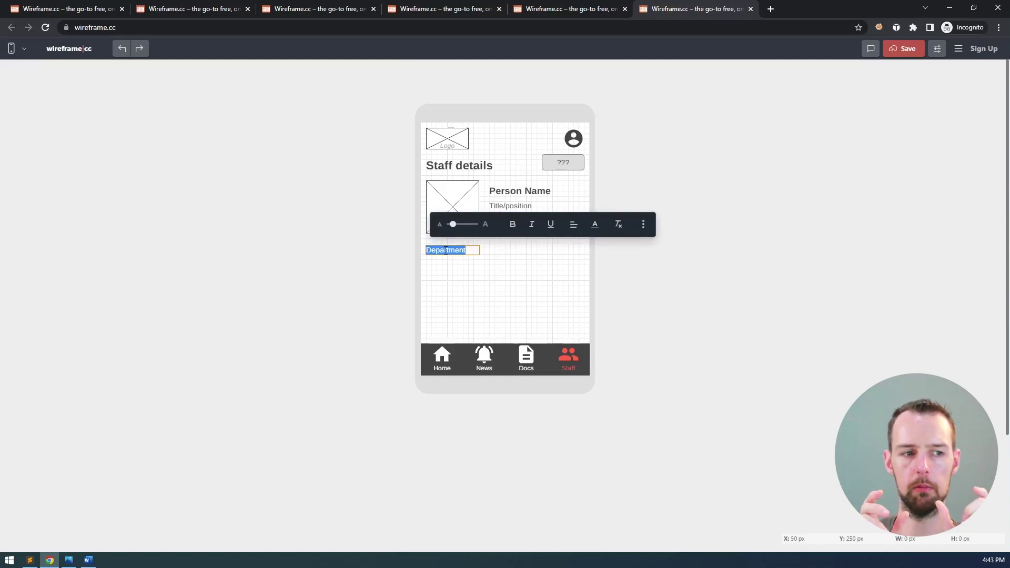
type("Email:")
key("ctrl+a")
left_click(513, 225)
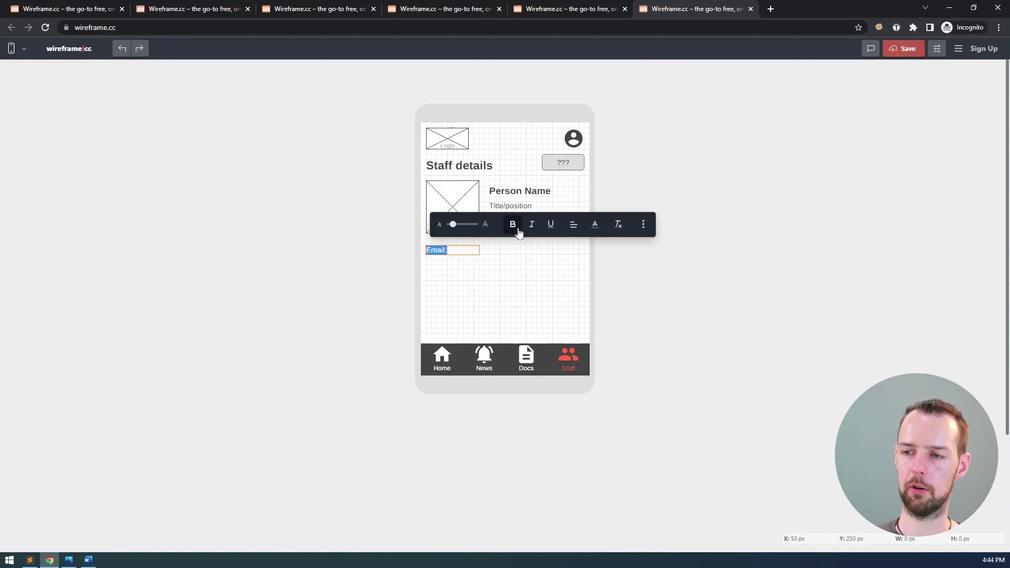
left_click(551, 224)
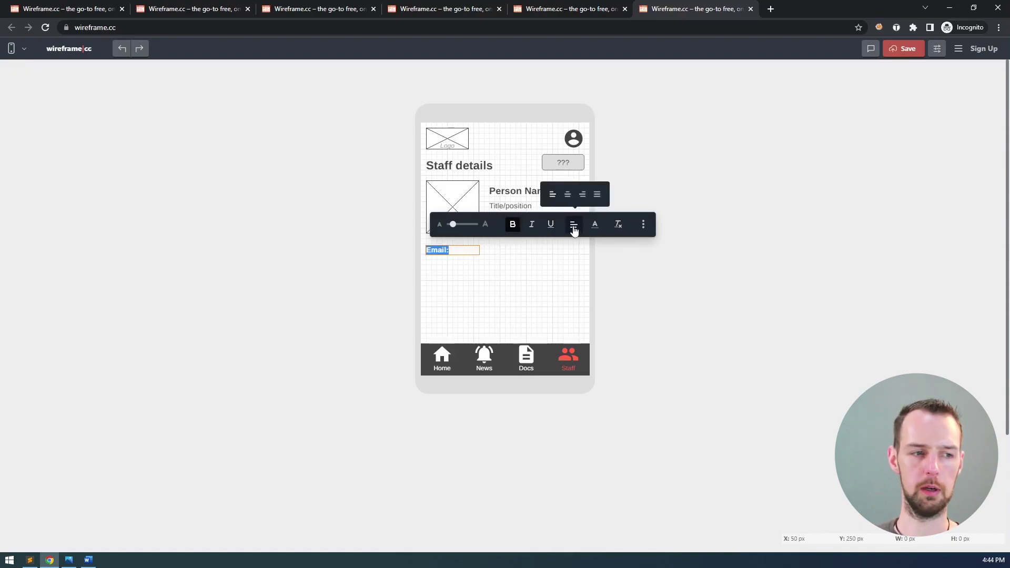
left_click(567, 258)
left_click(445, 251)
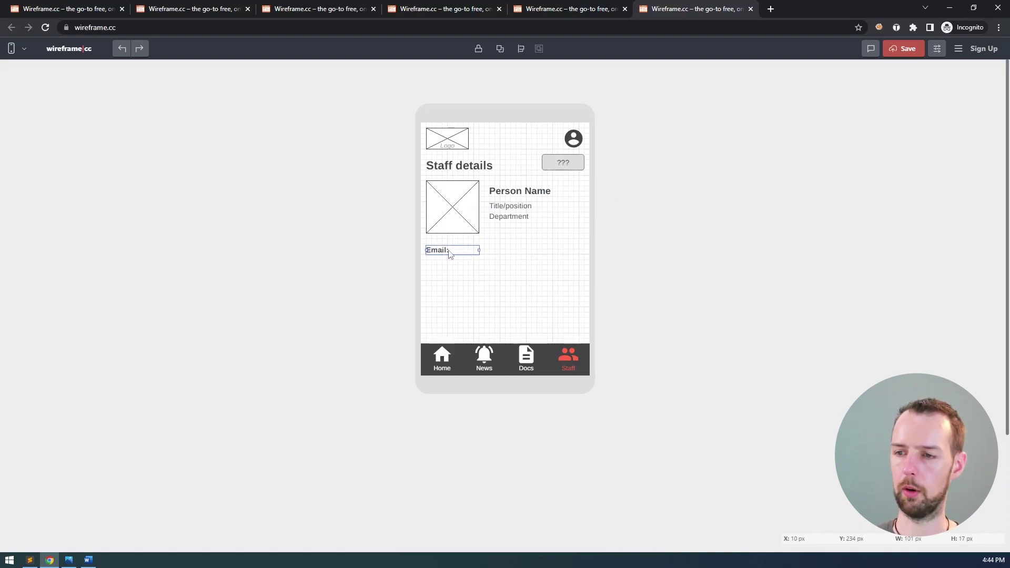
double_click(442, 252)
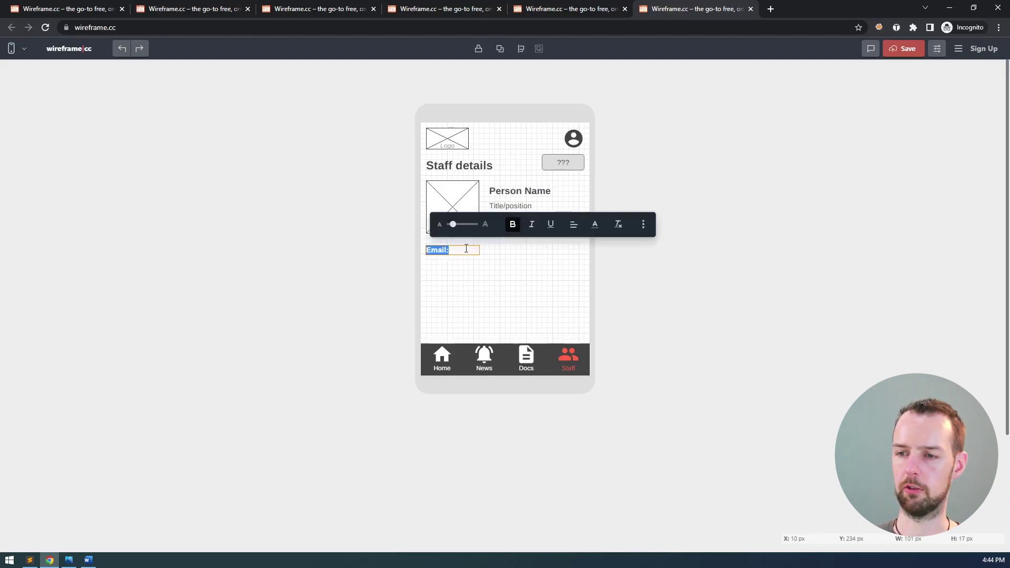
left_click(575, 225)
left_click(584, 195)
key("Escape")
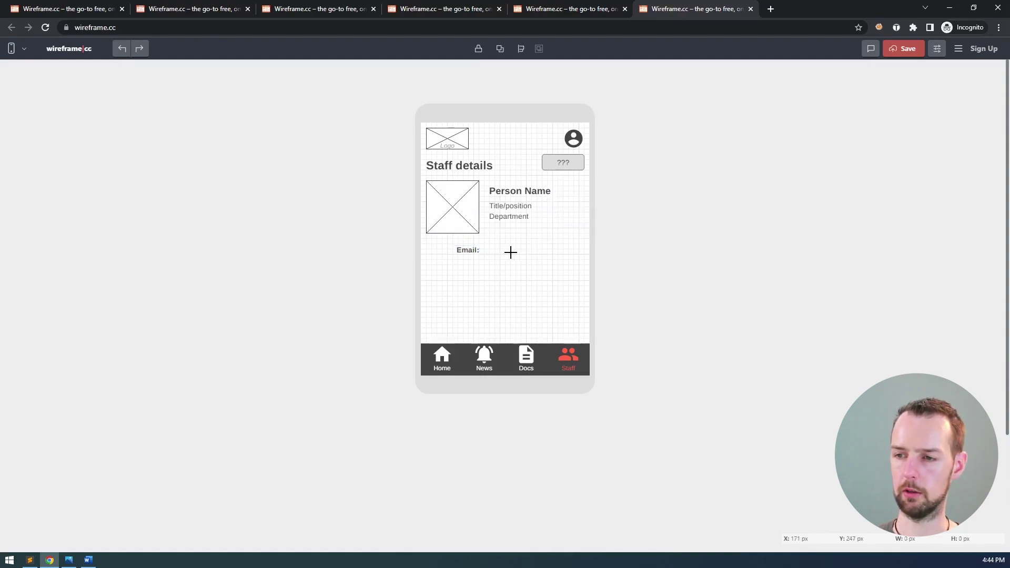
key("shift+Right")
key("shift+Right")
key("shift+Right")
key("shift+Right")
key("shift+Right")
key("shift+Right")
key("shift+Right")
key("shift+Right")
key("shift+Right")
key("shift+Right")
key("shift+Right")
key("shift+Right")
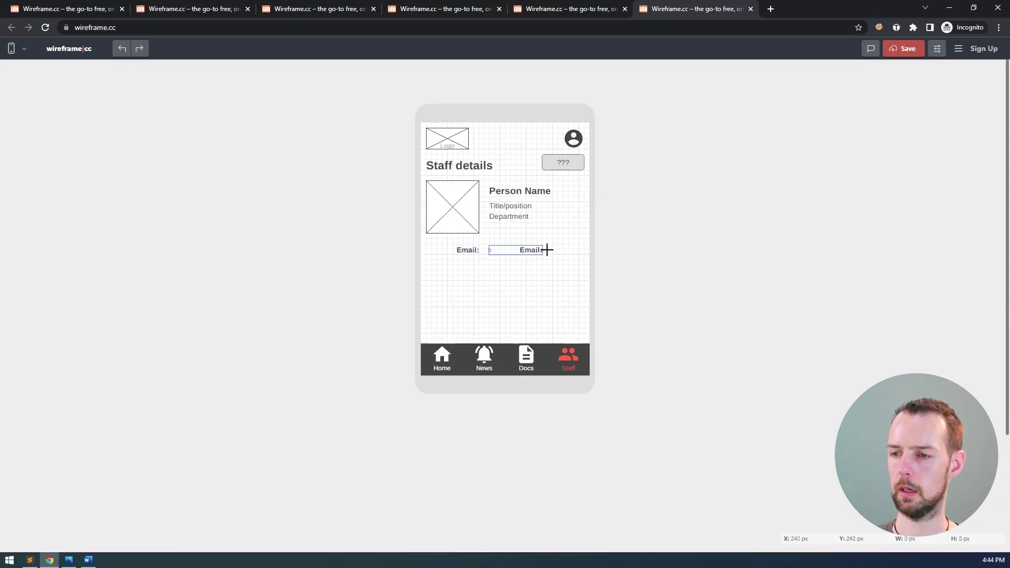
- Add a widened, left-aligned value field beside the label containing a sample e-mail address
left_click_drag(569, 249, 589, 247)
double_click(576, 250)
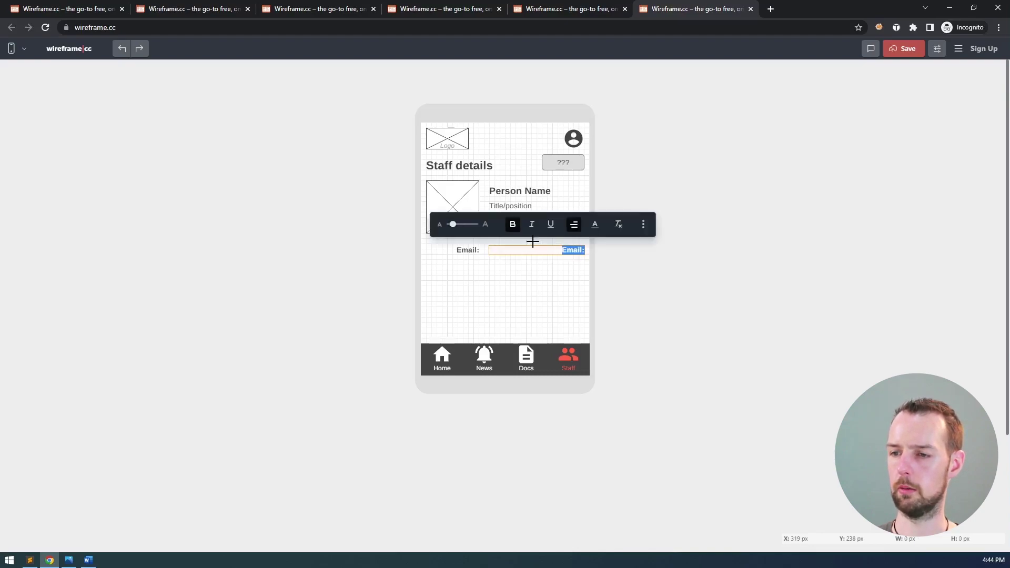
left_click(573, 224)
left_click(552, 198)
left_click(537, 279)
double_click(556, 255)
type("test")
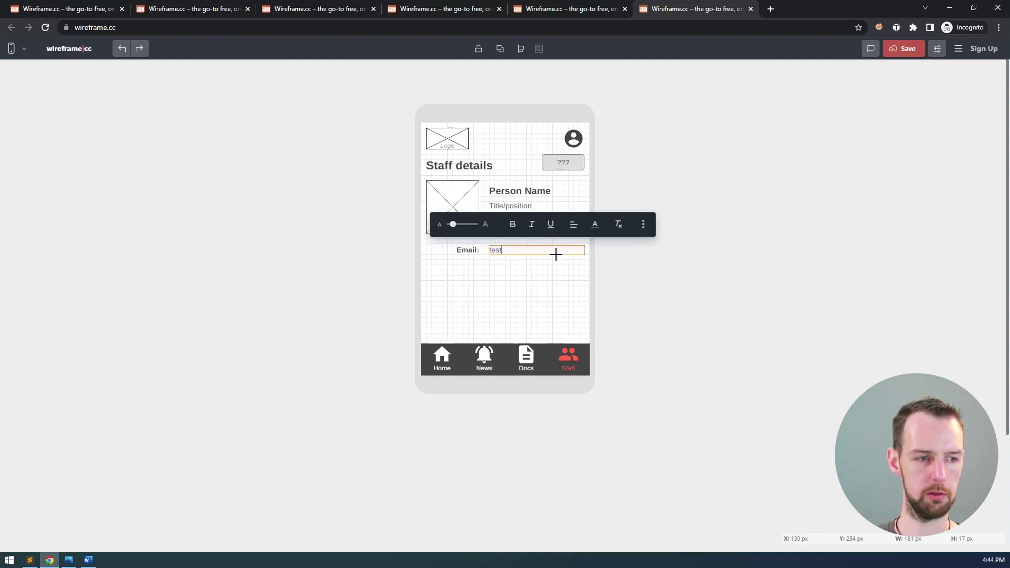
type(".person@company.com")
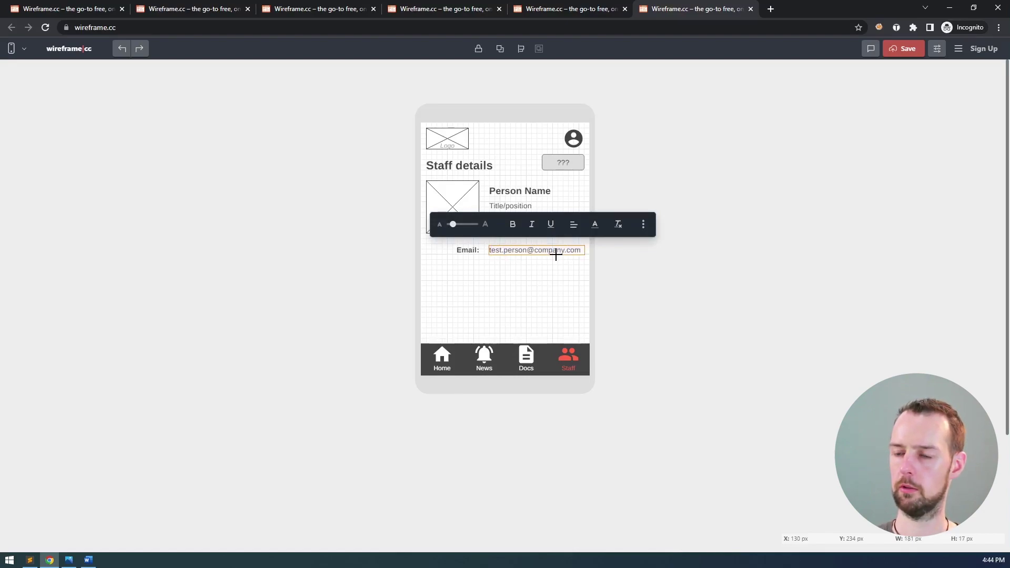
left_click(547, 263)
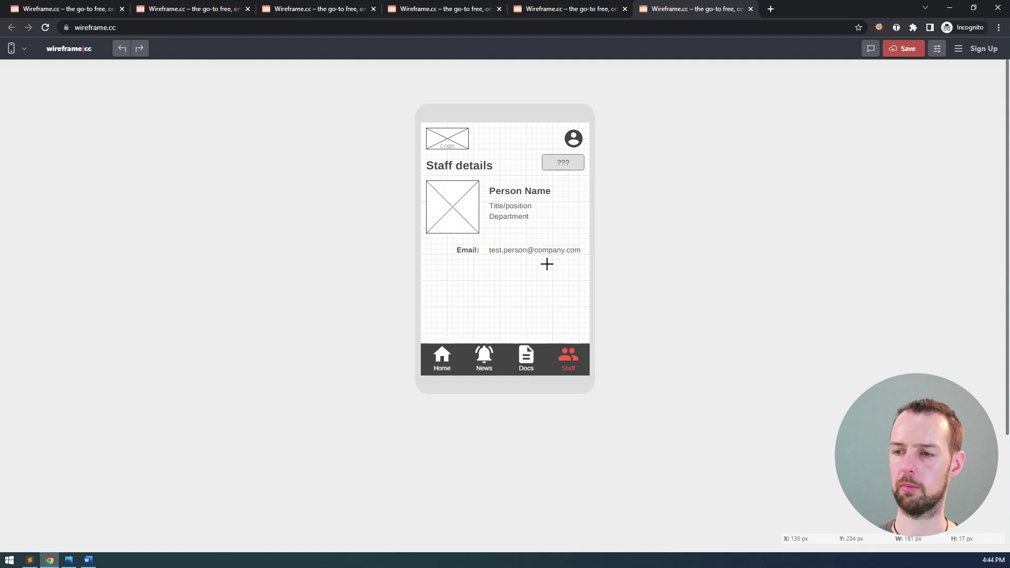
left_click(469, 251)
left_click(527, 255, "shift")
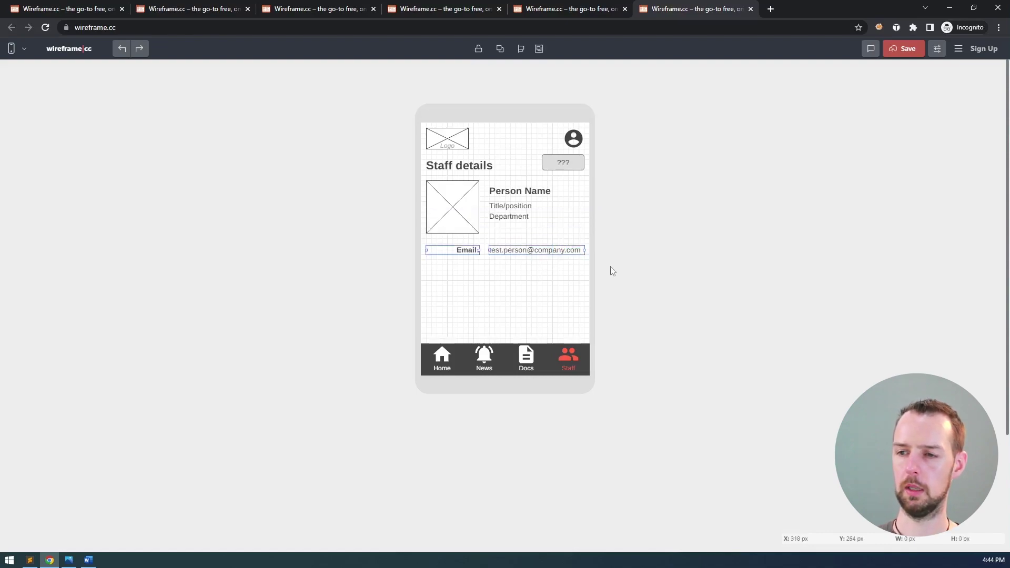
- Paste three copies of the Email row below the original
key("ctrl+c")
key("ctrl+v")
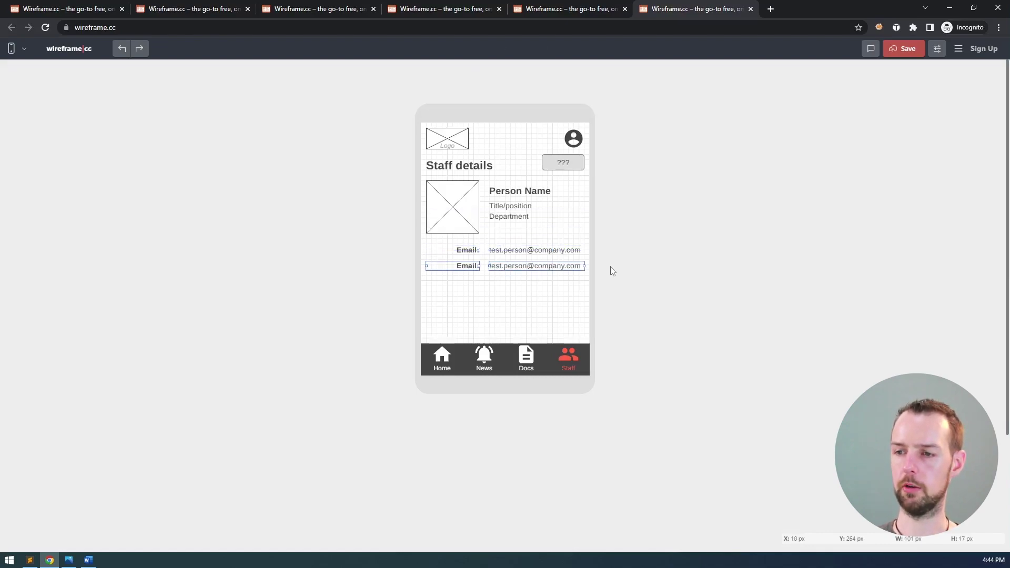
key("ctrl+v")
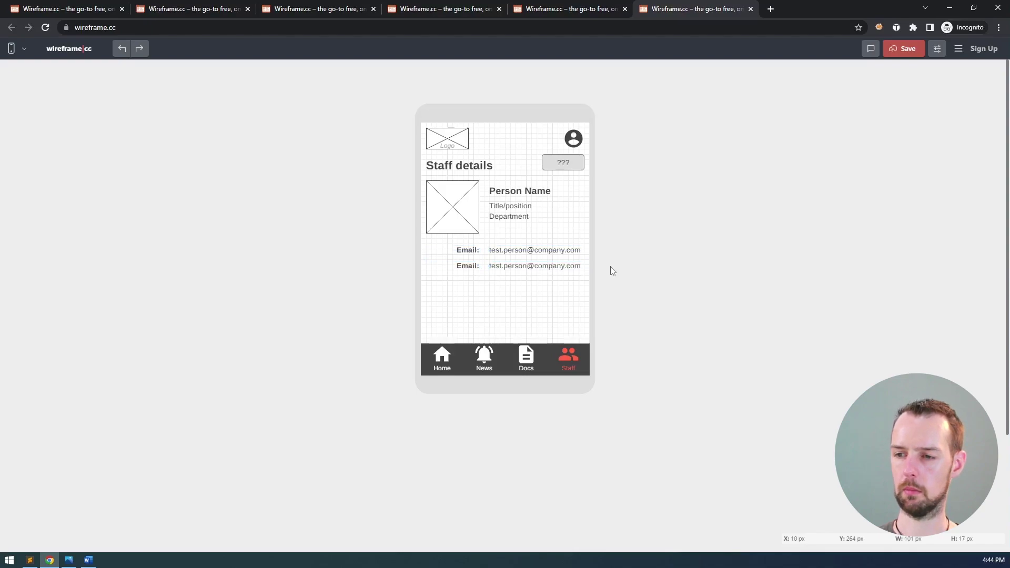
key("ctrl+v")
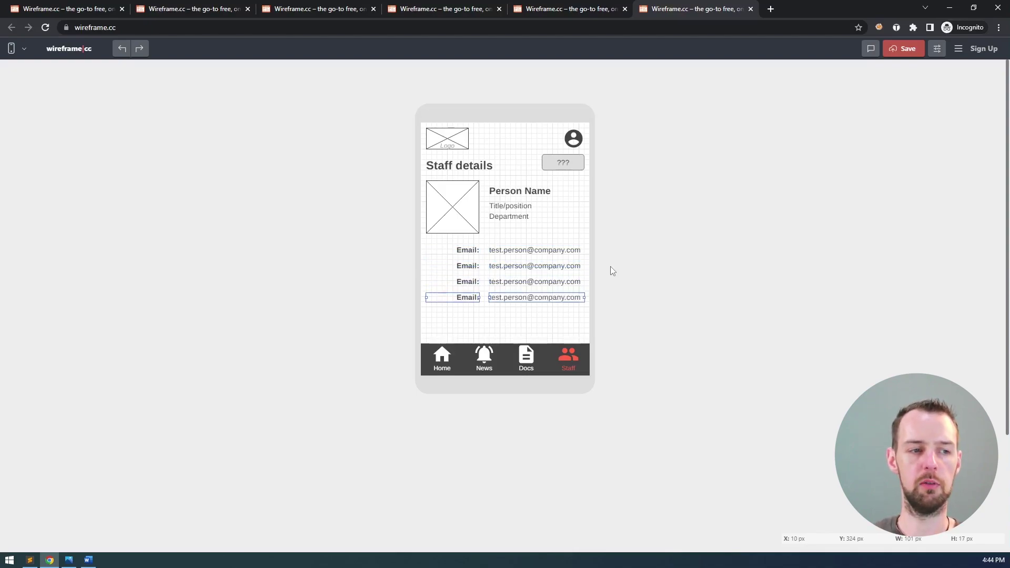
- Relabel the second row 'Phone:' and give it a sample phone number
left_click(469, 267)
double_click(469, 267)
type("Phone:")
double_click(565, 267)
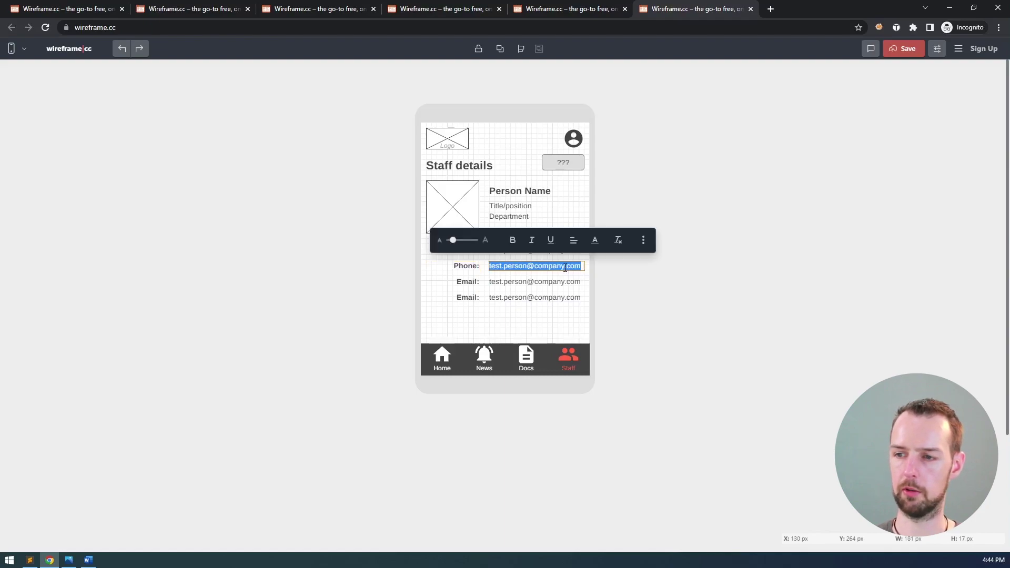
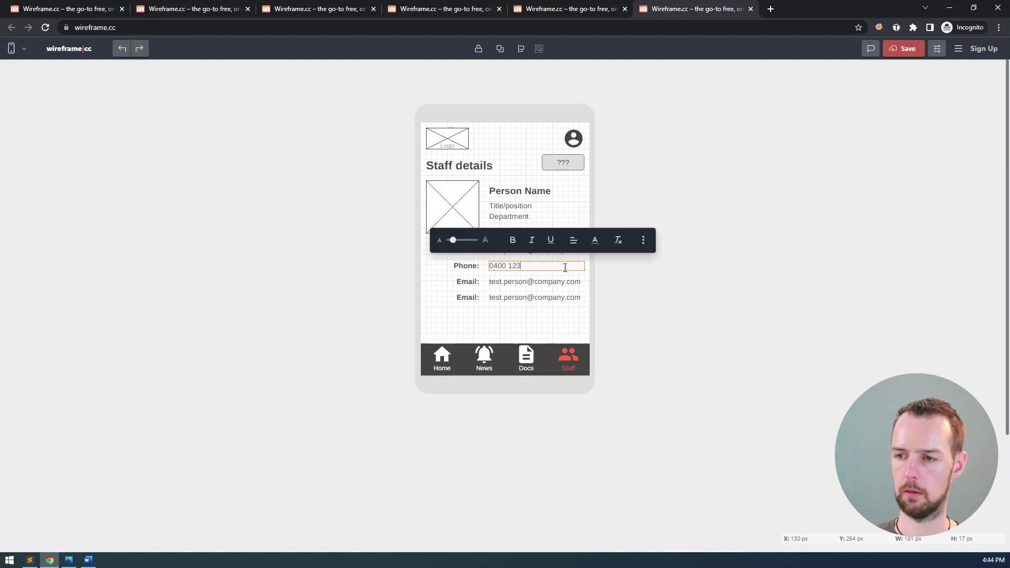
- Relabel the third row 'Salary:' with the value $123,456
left_click(469, 281)
double_click(466, 283)
type("Salary:")
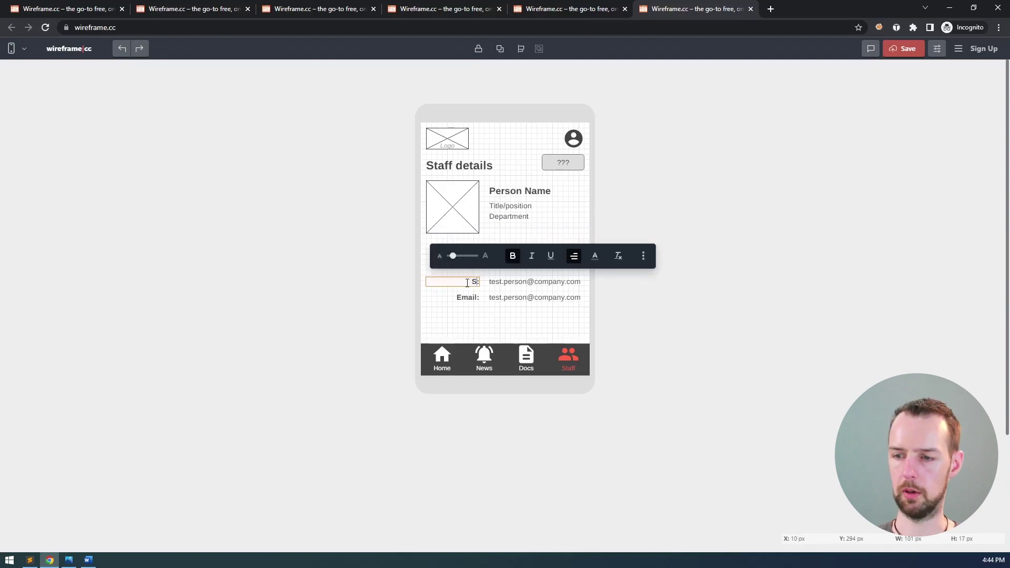
double_click(511, 285)
type("$")
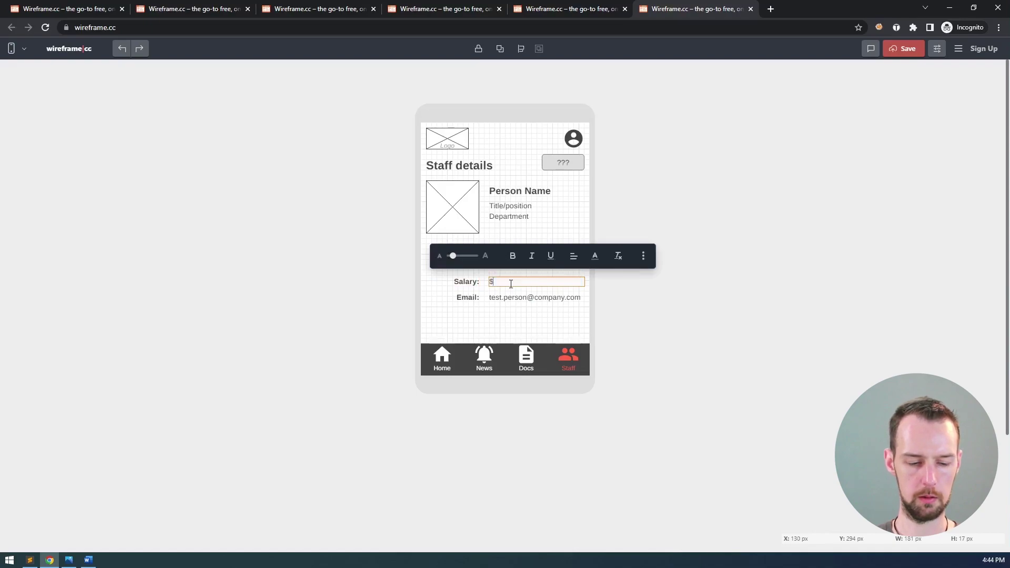
type("123,456")
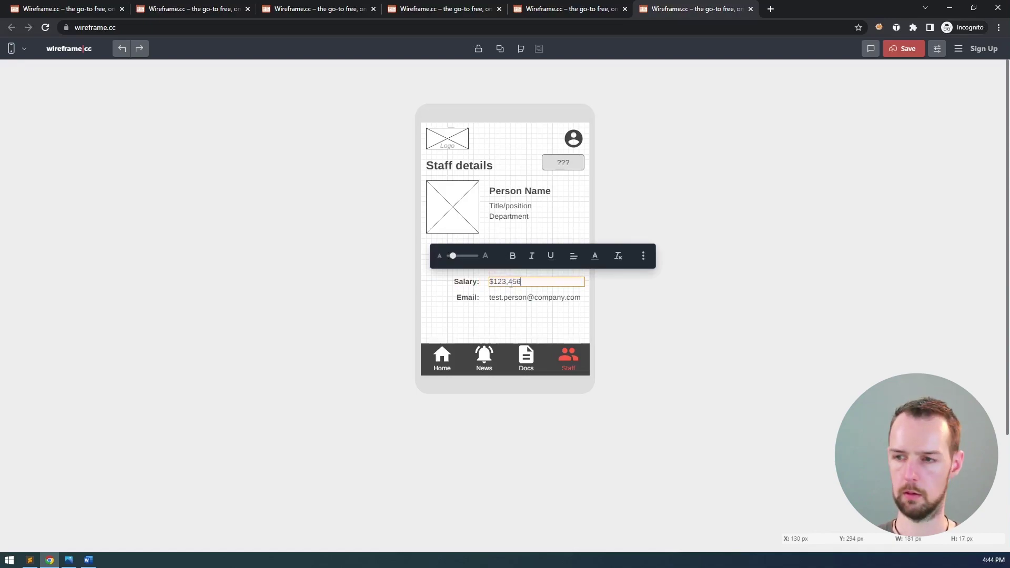
- Relabel the fourth row 'Notes:' with 'Secret notes only seen by management!'
left_click(466, 297)
double_click(465, 297)
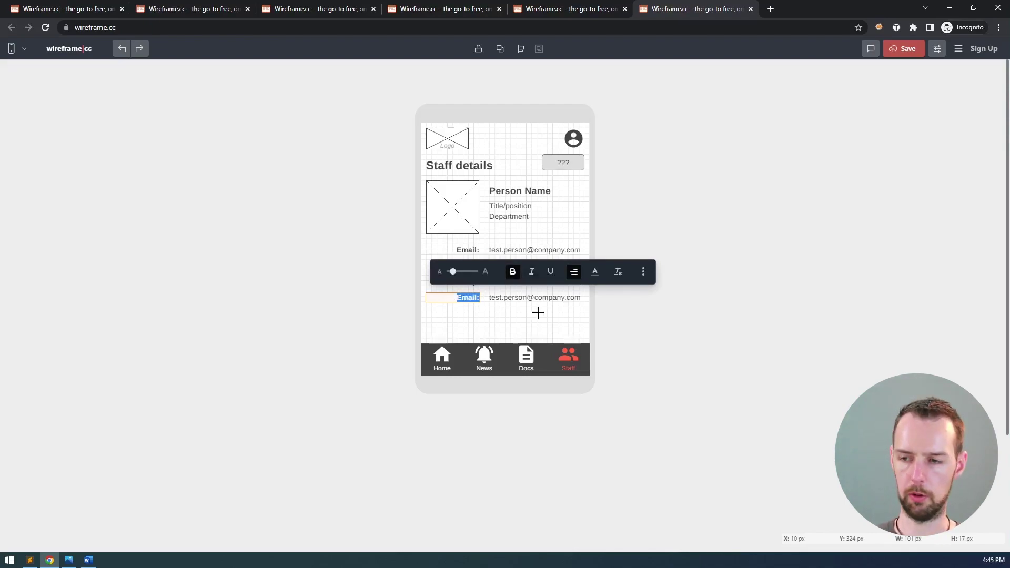
type("Notes:")
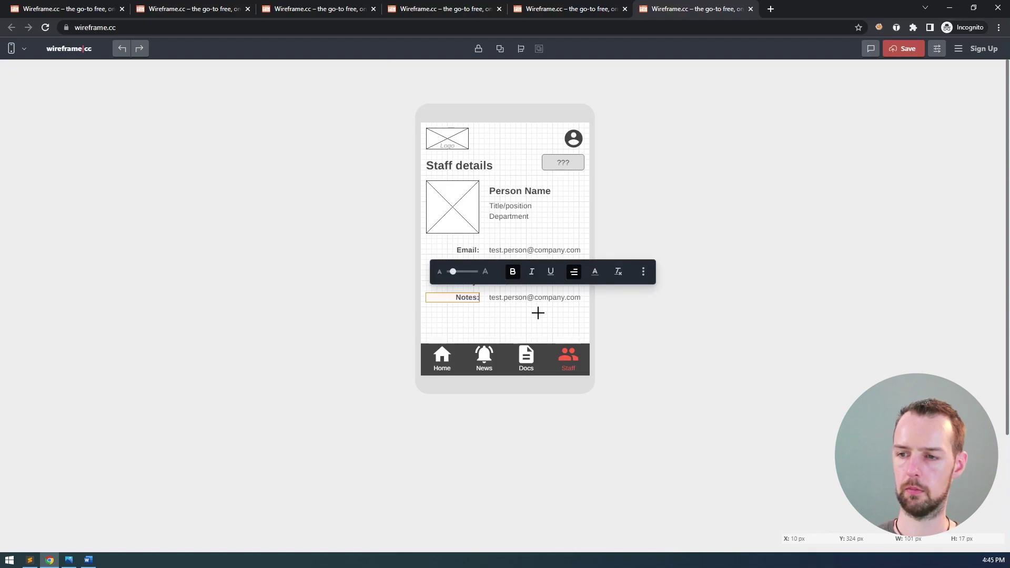
left_click(510, 296)
double_click(510, 297)
type("Se")
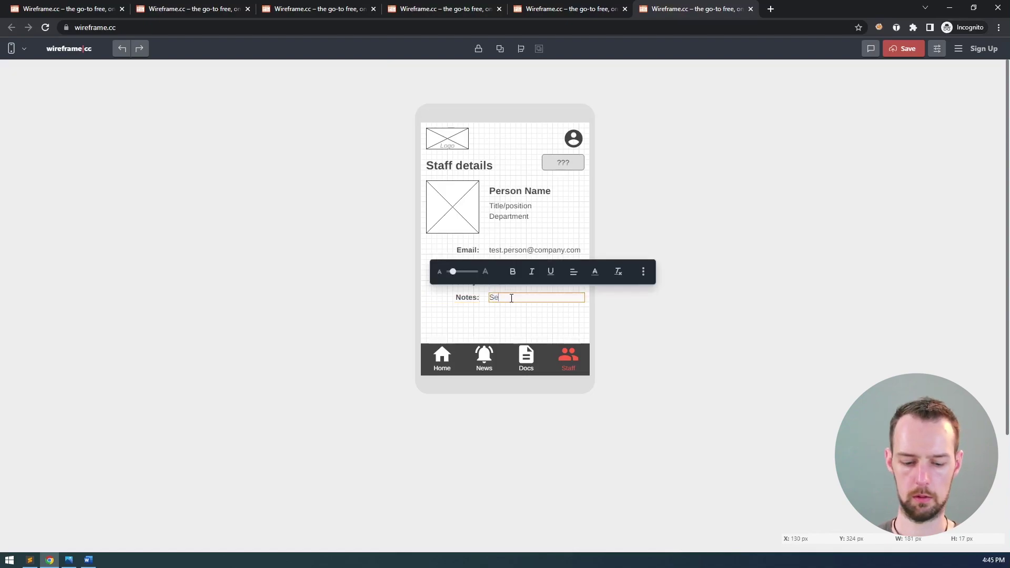
type("cret notes ")
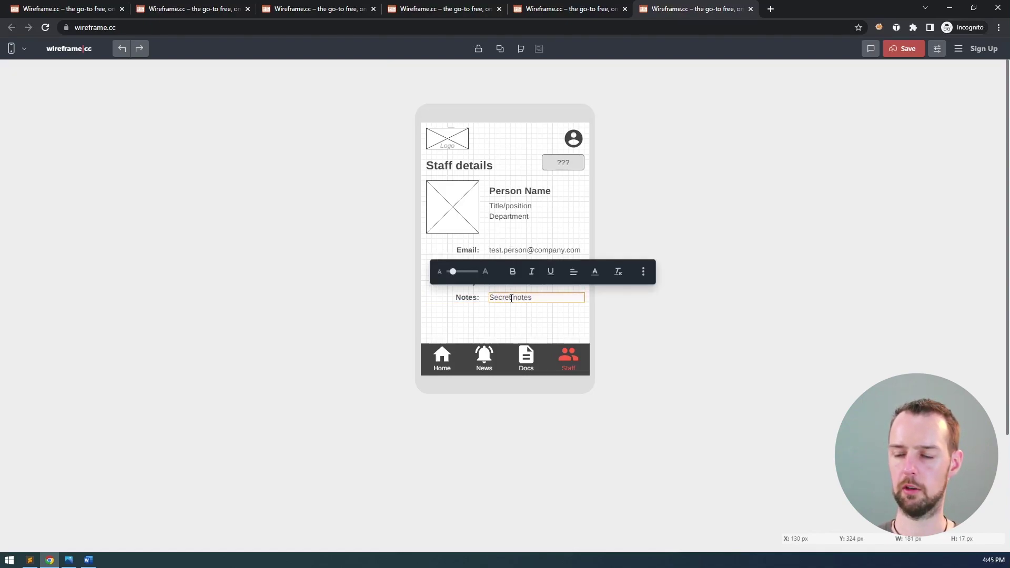
type("only seen by ")
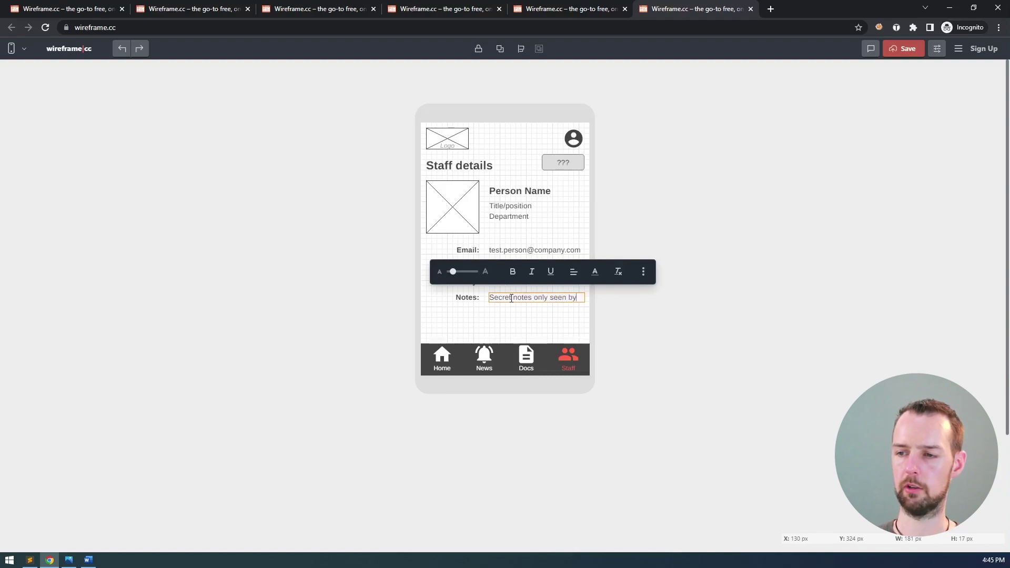
type("management!")
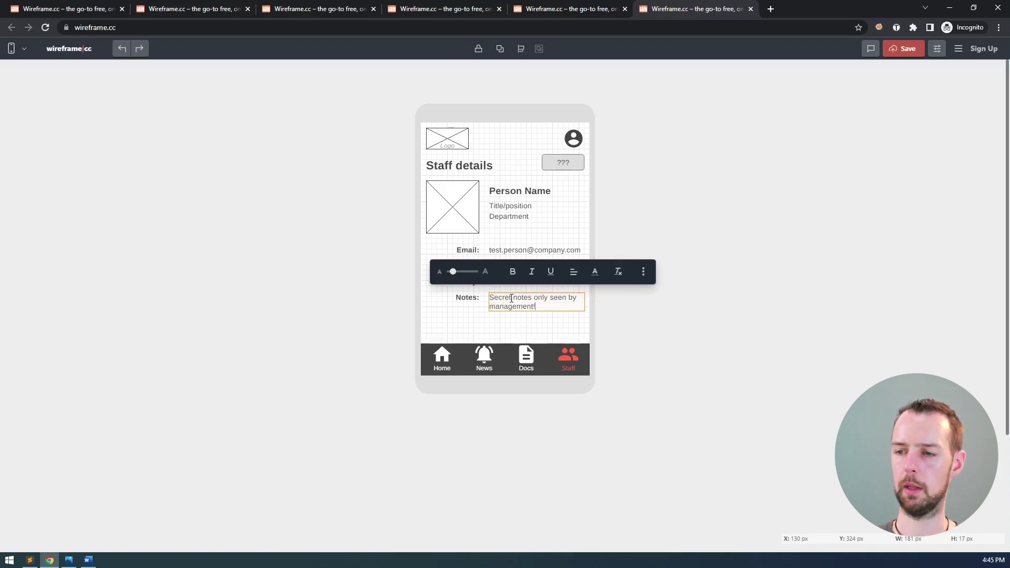
left_click(569, 328)
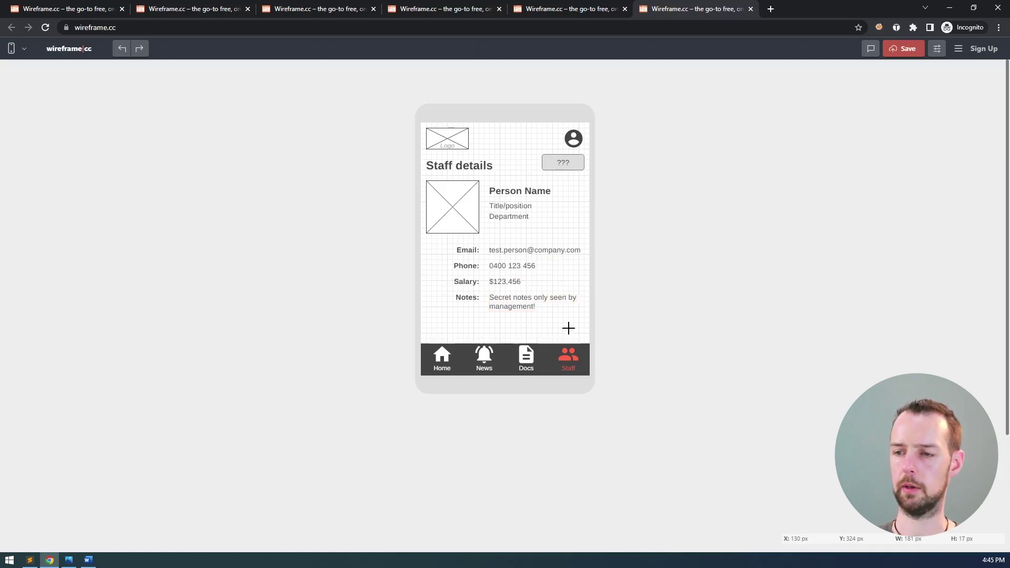
left_click(466, 254)
- Nudge the four value texts up so they line up with their labels
left_click_drag(585, 319, 426, 244)
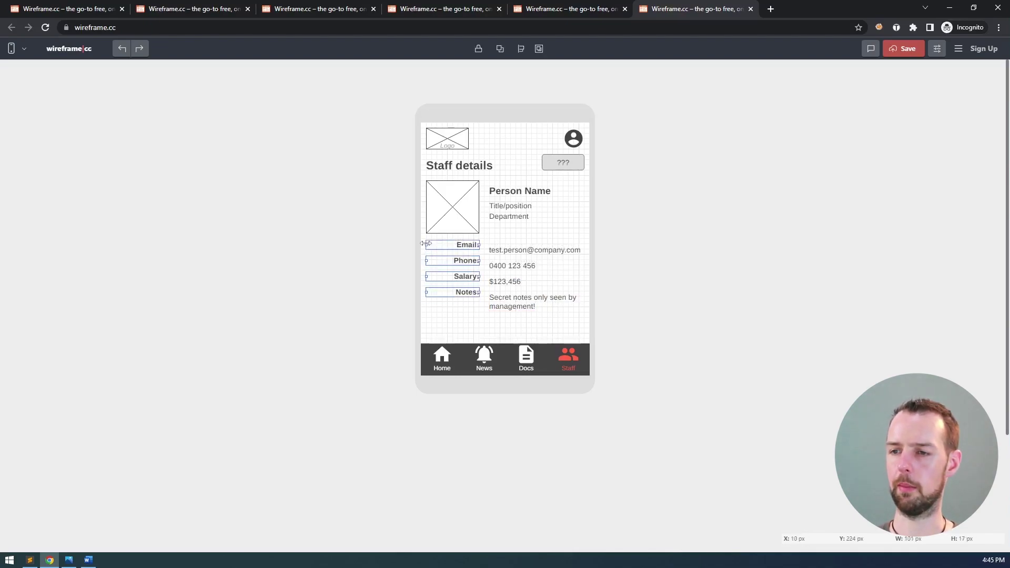
left_click_drag(591, 329, 484, 238)
key("Up")
left_click(468, 313)
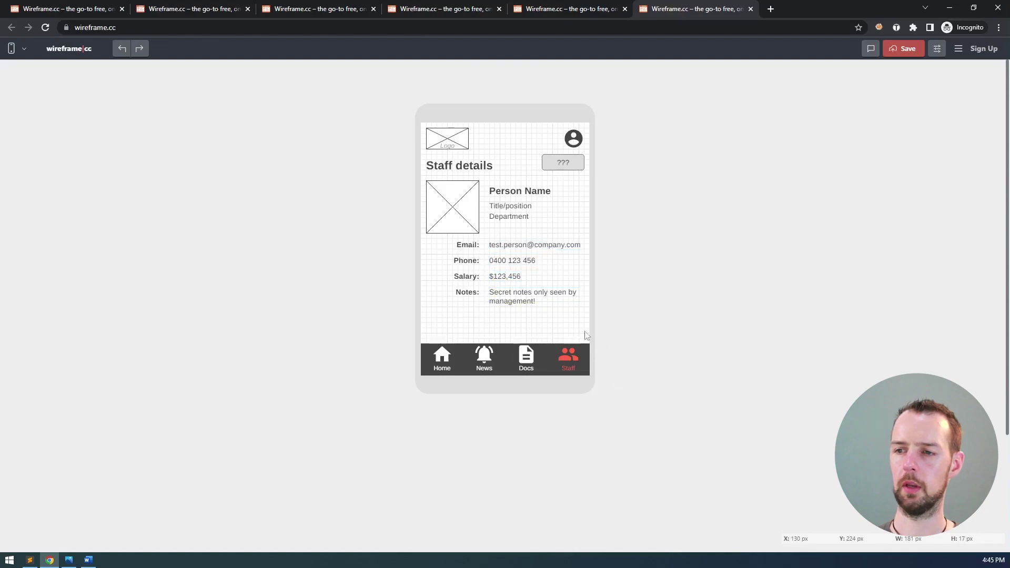
- Shorten the photo placeholder by about 10 px to roughly 92 px tall
left_click(465, 212)
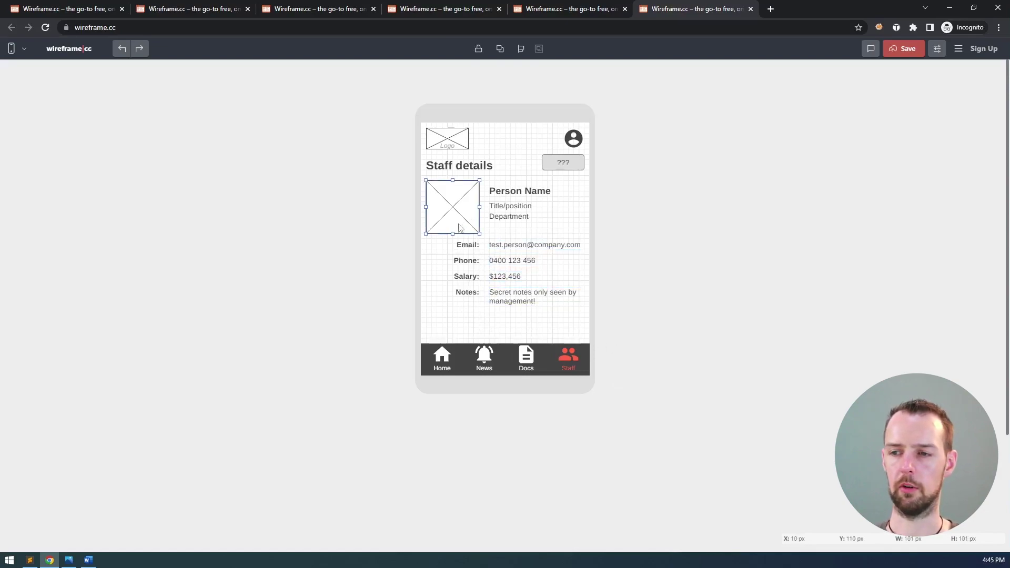
left_click_drag(452, 233, 453, 227)
left_click(504, 223)
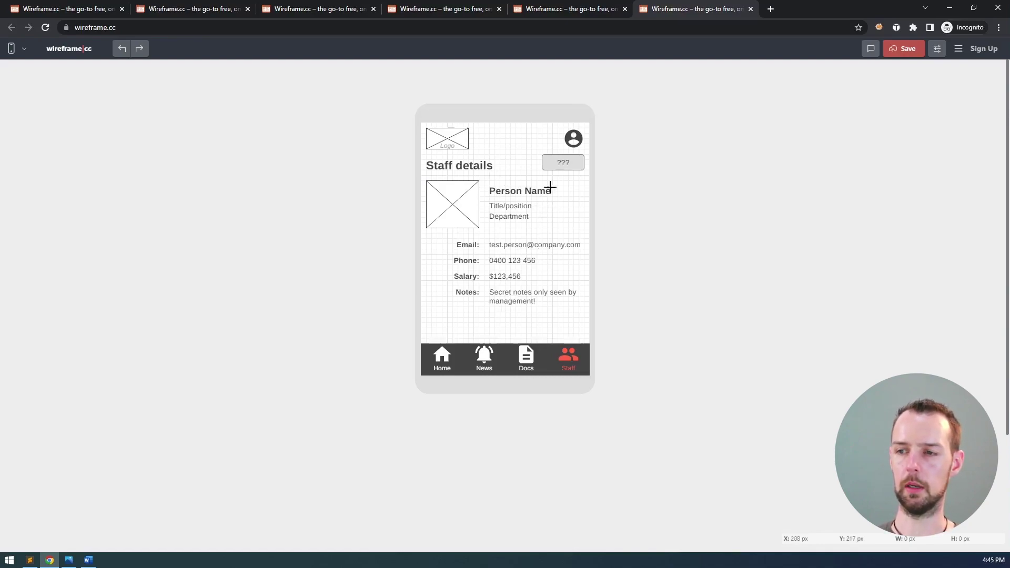
- Move the ??? button from beside the heading to below the Notes row
left_click(561, 161)
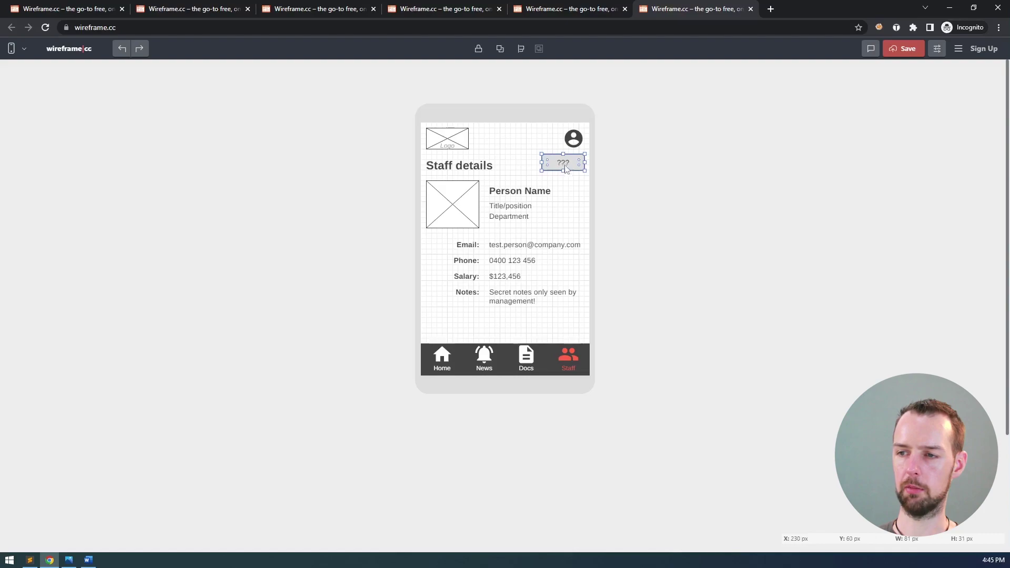
left_click_drag(562, 167, 561, 209)
left_click_drag(560, 260, 528, 329)
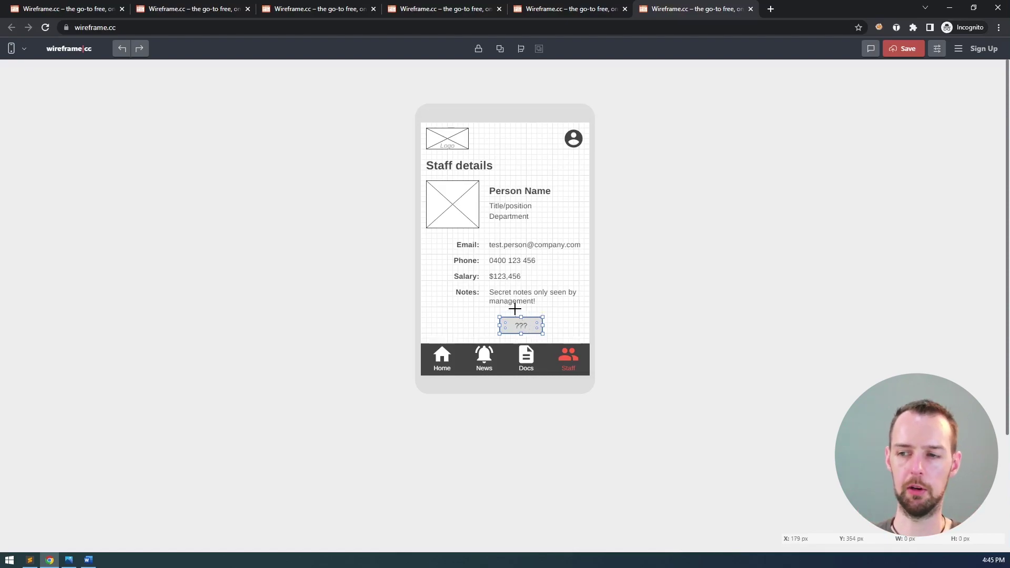
left_click(494, 277)
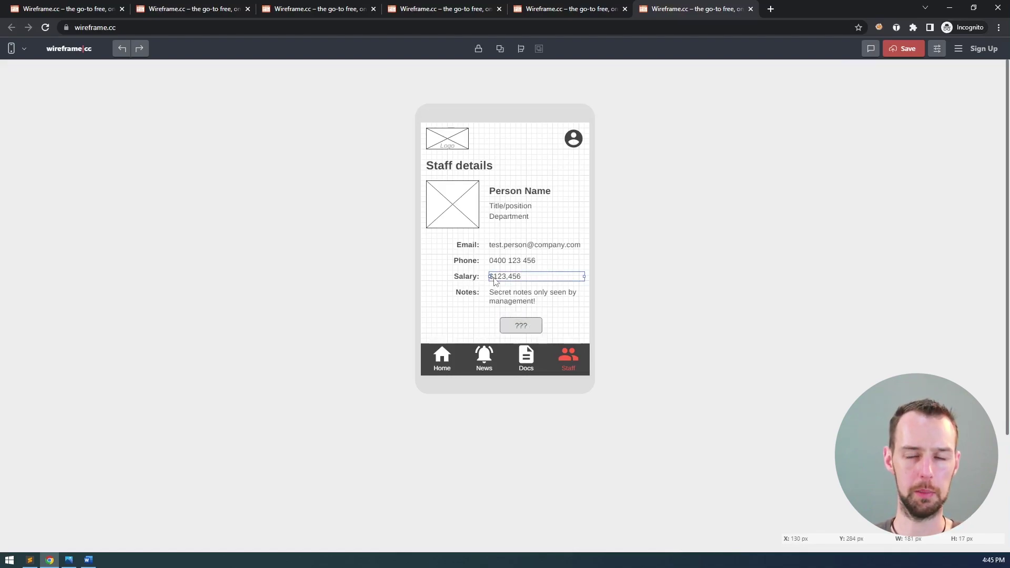
left_click(501, 298)
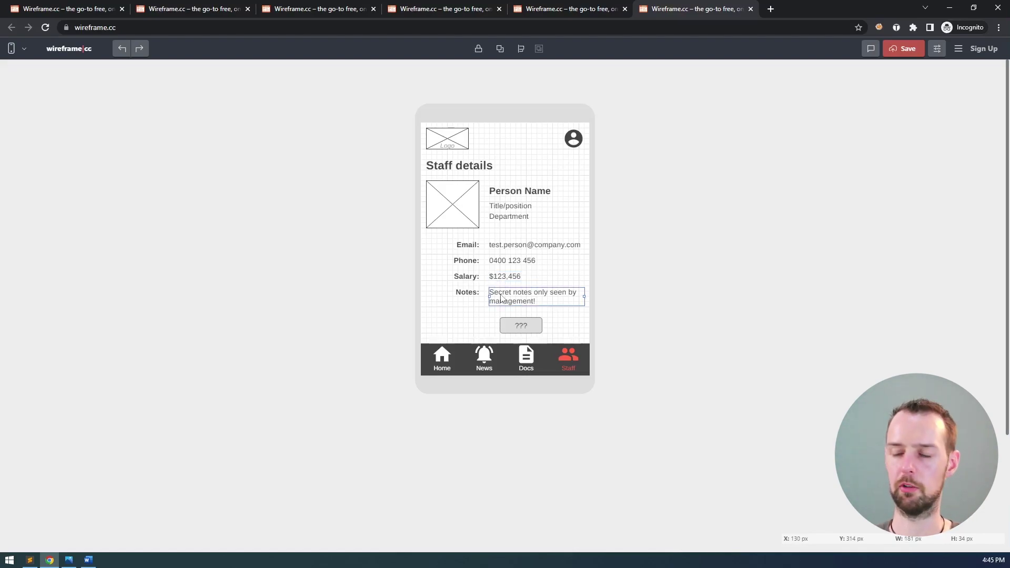
left_click(512, 330)
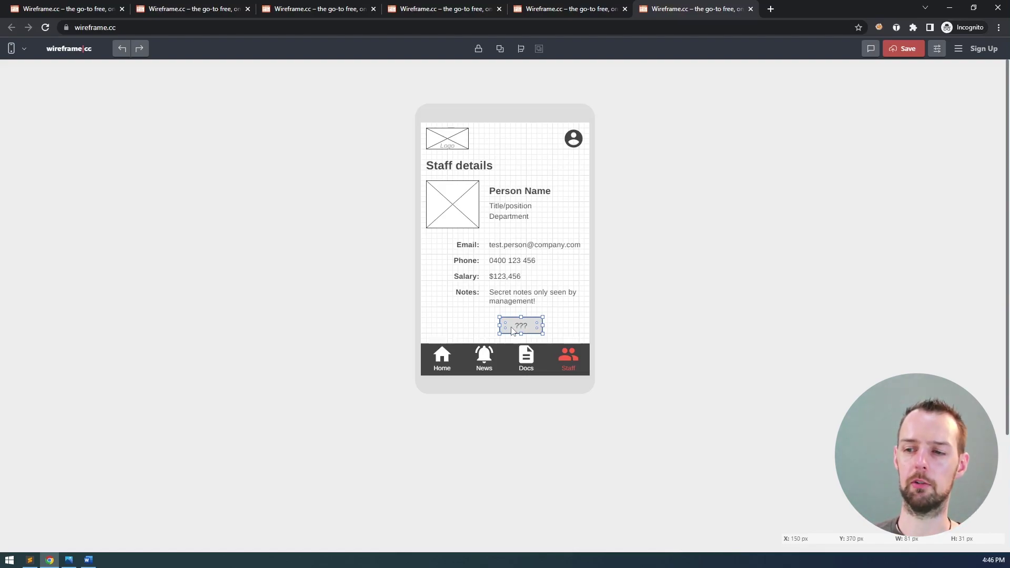
- Centre the ??? button, duplicate it and shift the copy left
left_click_drag(512, 330, 526, 323)
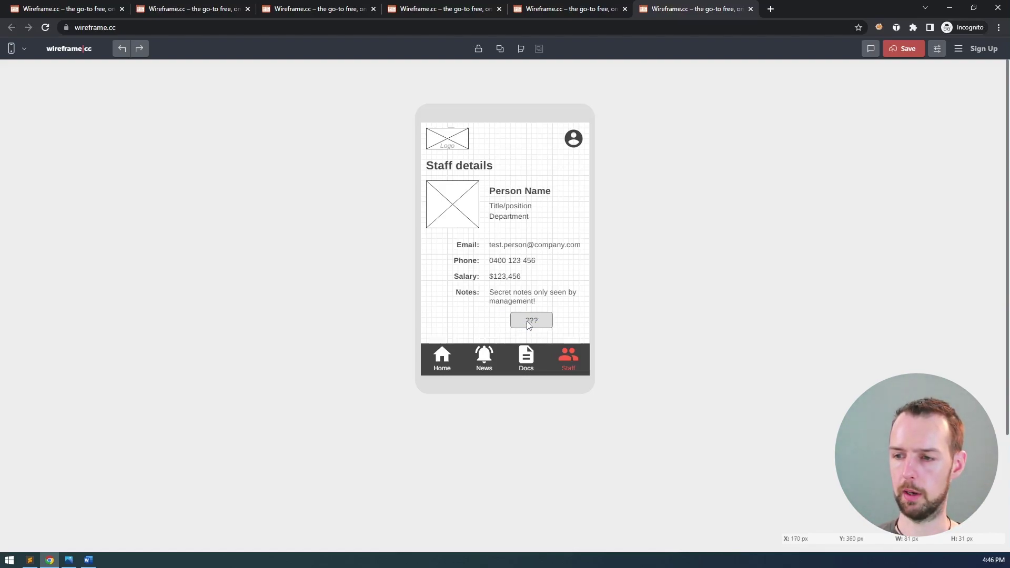
left_click(525, 323)
key("ctrl+d")
key("shift+Left")
key("shift+Left")
key("shift+Left")
key("shift+Left")
key("shift+Left")
key("shift+Left")
key("shift+Left")
key("shift+Left")
key("shift+Left")
key("shift+Left")
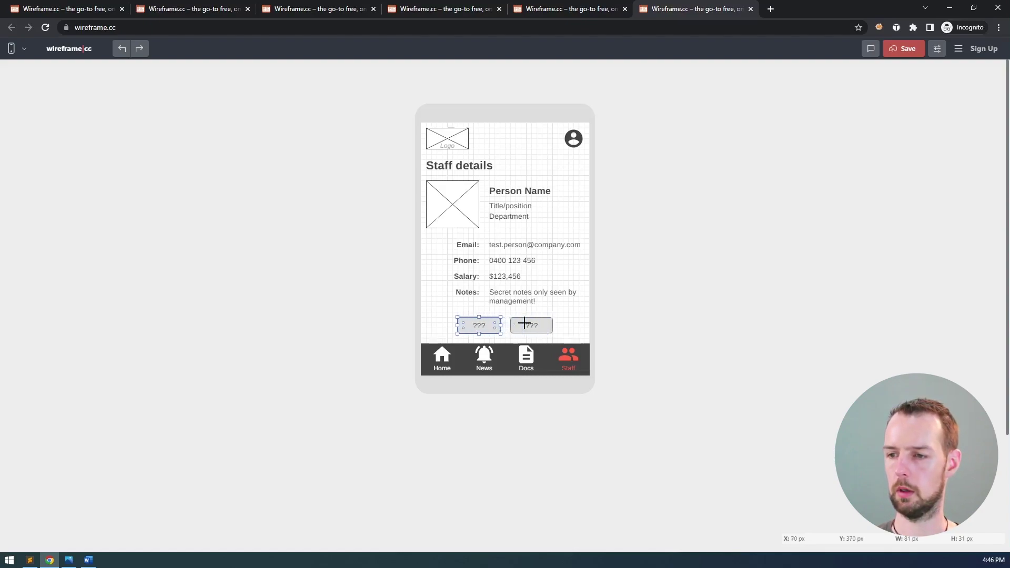
- Label the left button 'Edit' and the right button 'Delete'
key("Return")
type("Edit")
double_click(533, 327)
type("Delete")
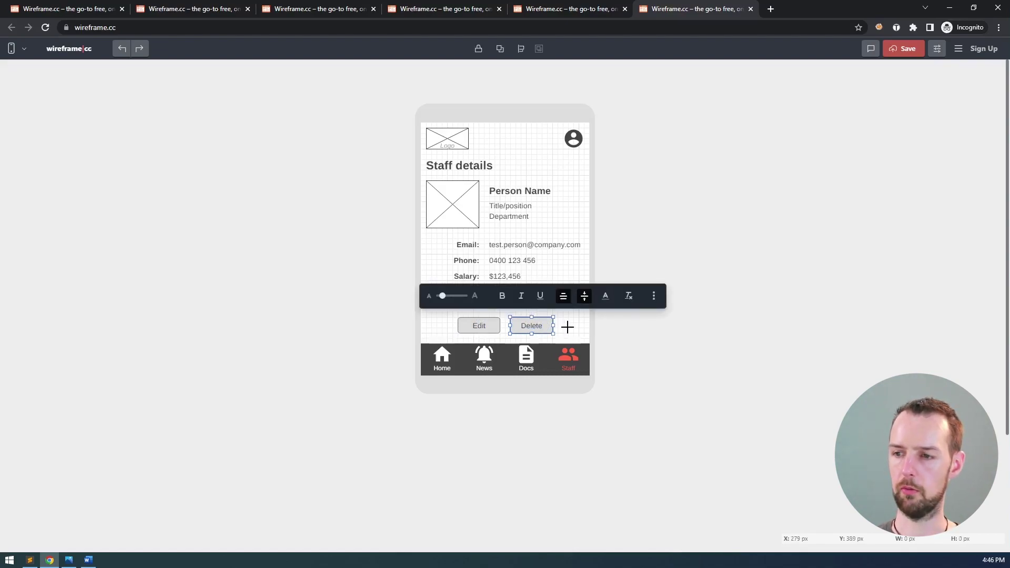
left_click(711, 359)
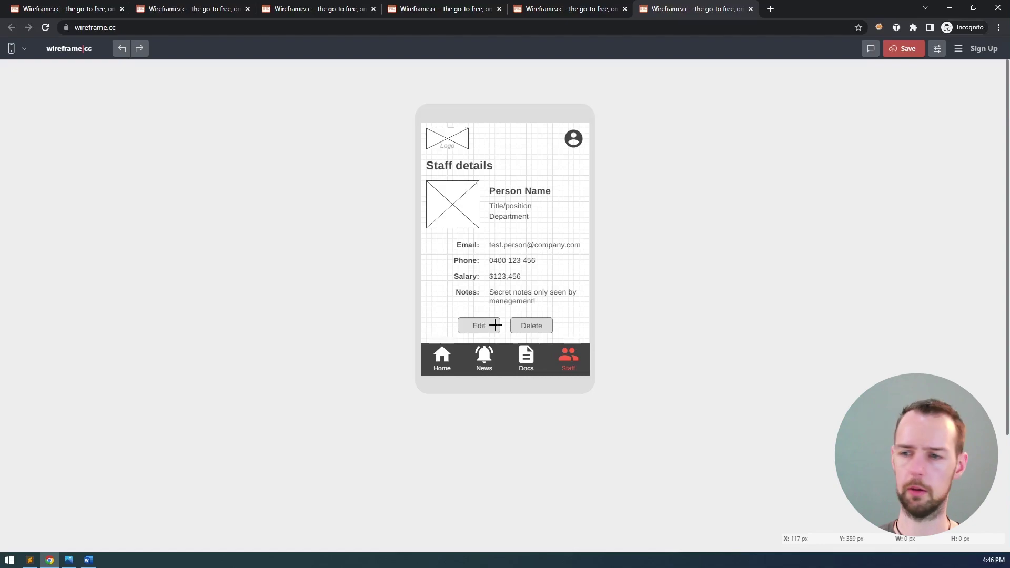
left_click(496, 324)
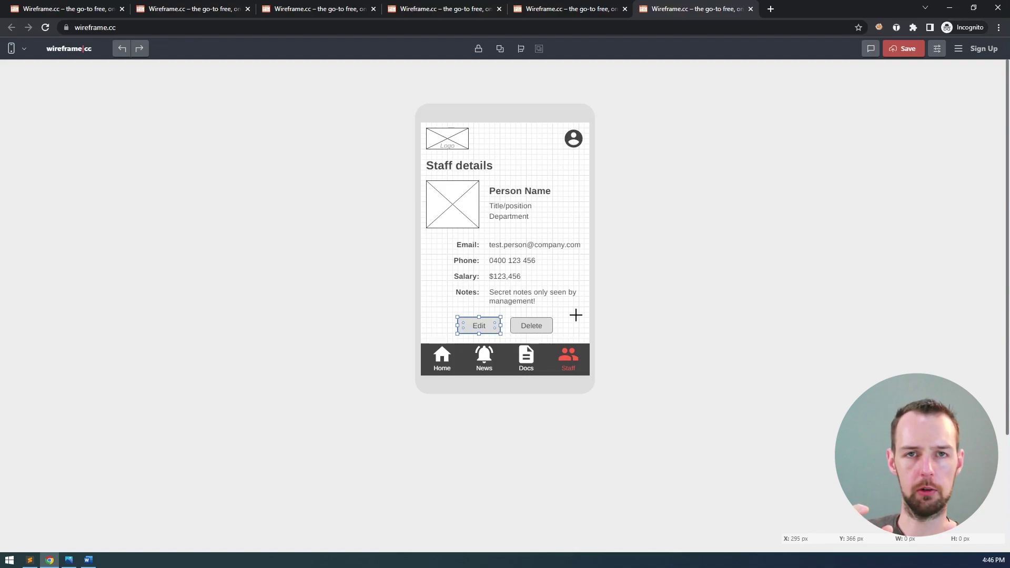
- Fill the Edit button with Tomato red and make its label text white
left_click(489, 320)
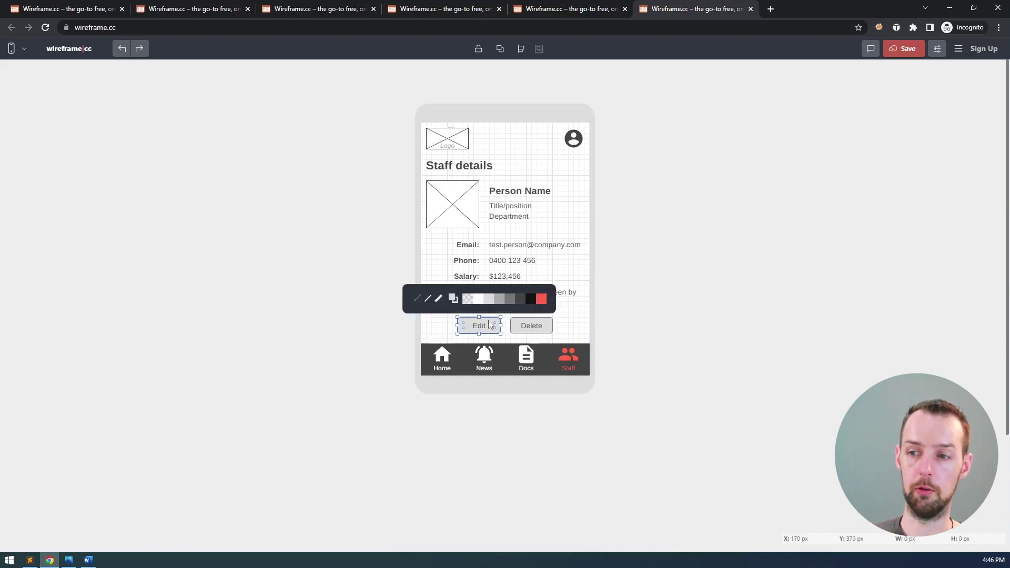
left_click(545, 302)
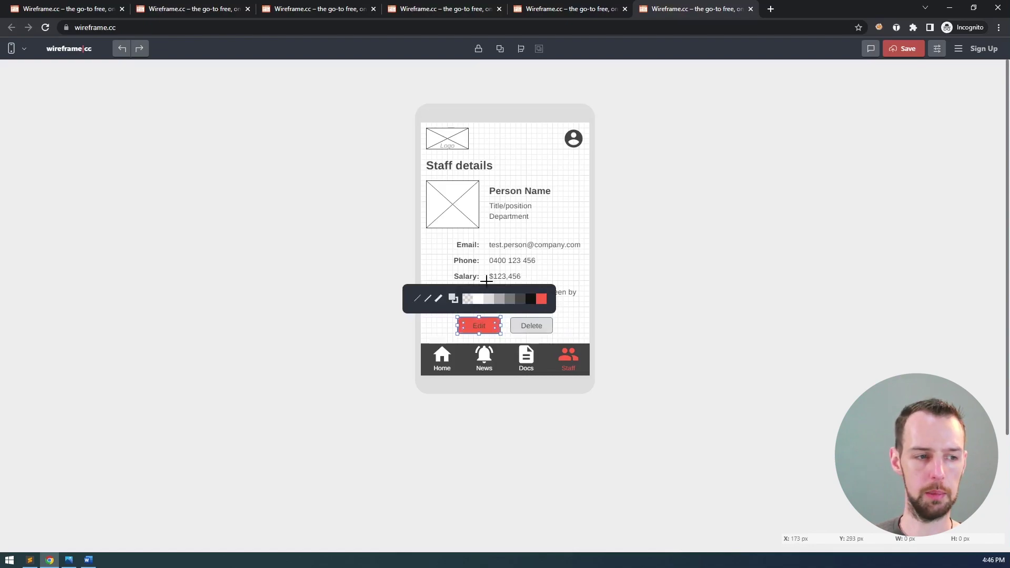
double_click(484, 327)
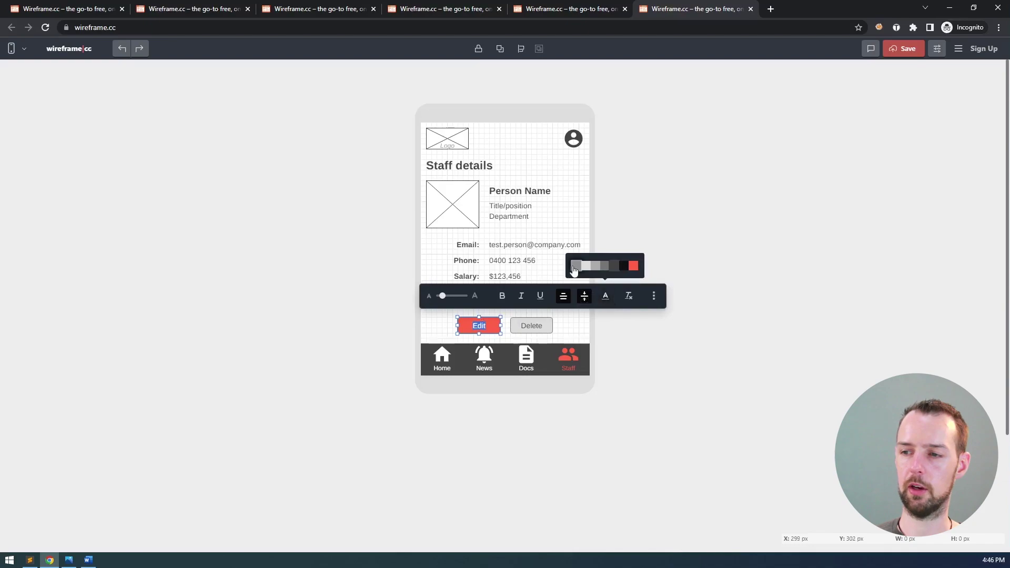
left_click(578, 226)
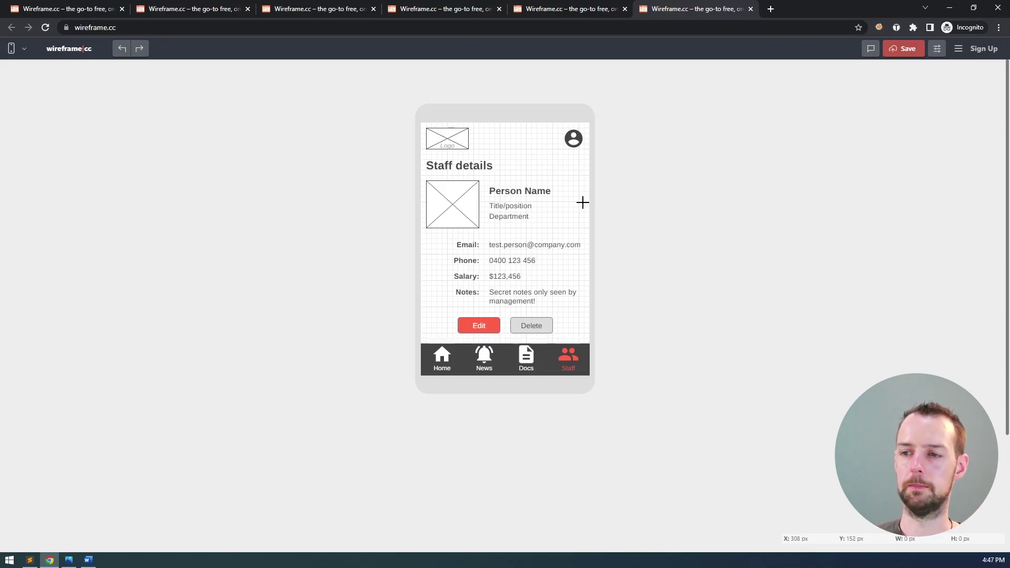
left_click(498, 325)
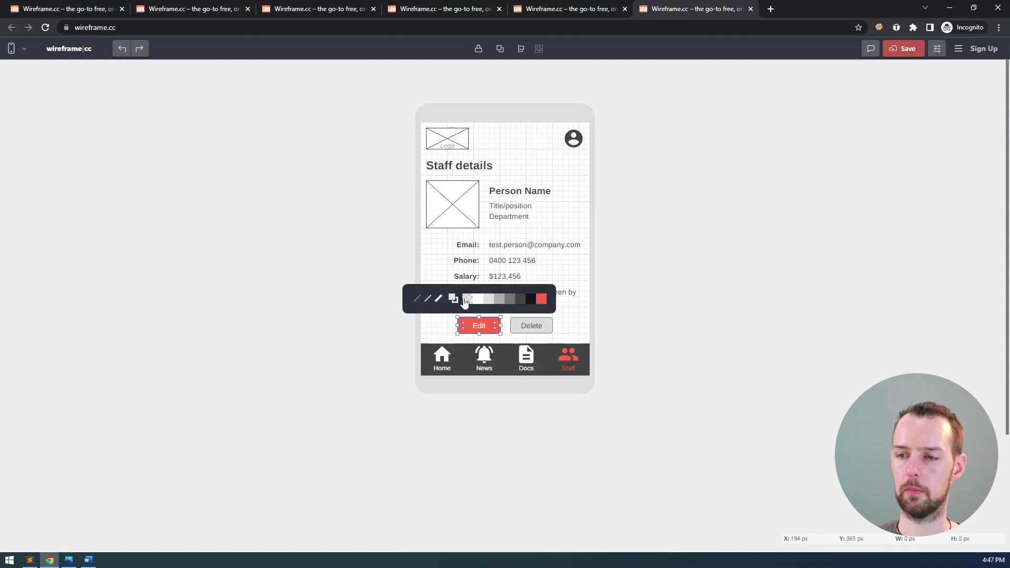
left_click(438, 330)
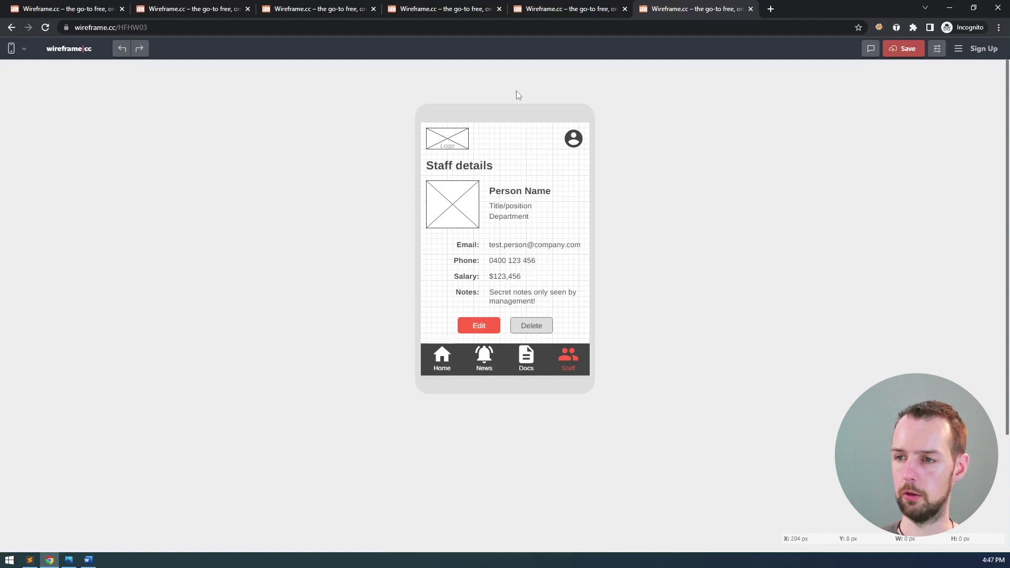
- Set the canvas height to 700 px, then change it back to 480 px
left_click(937, 49)
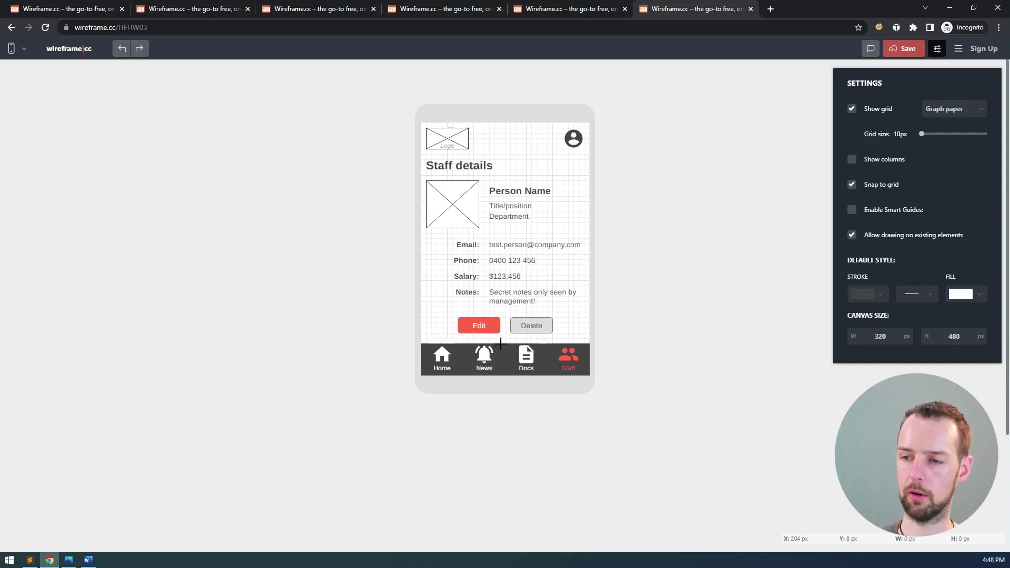
double_click(966, 341)
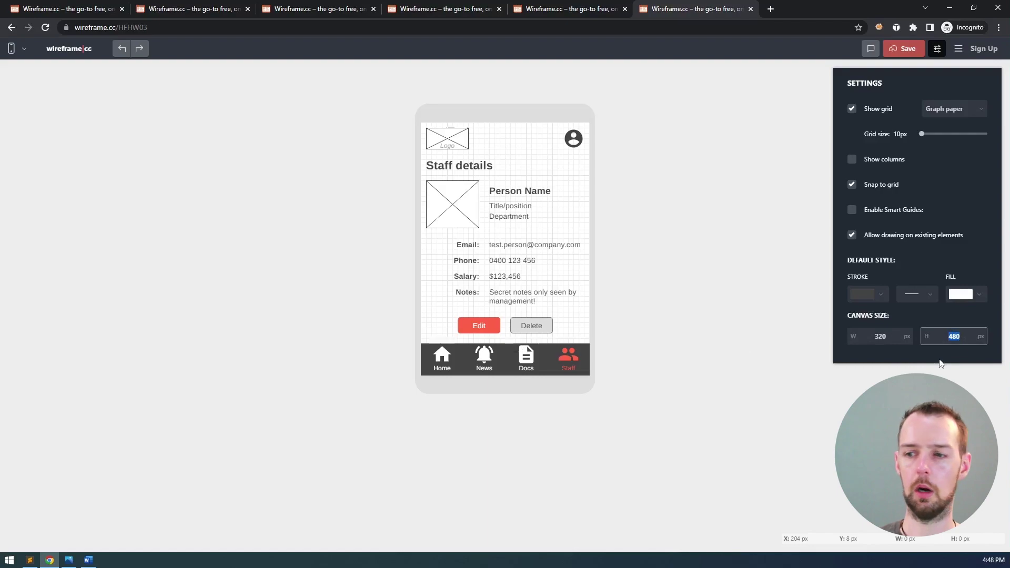
type("700")
key("Return")
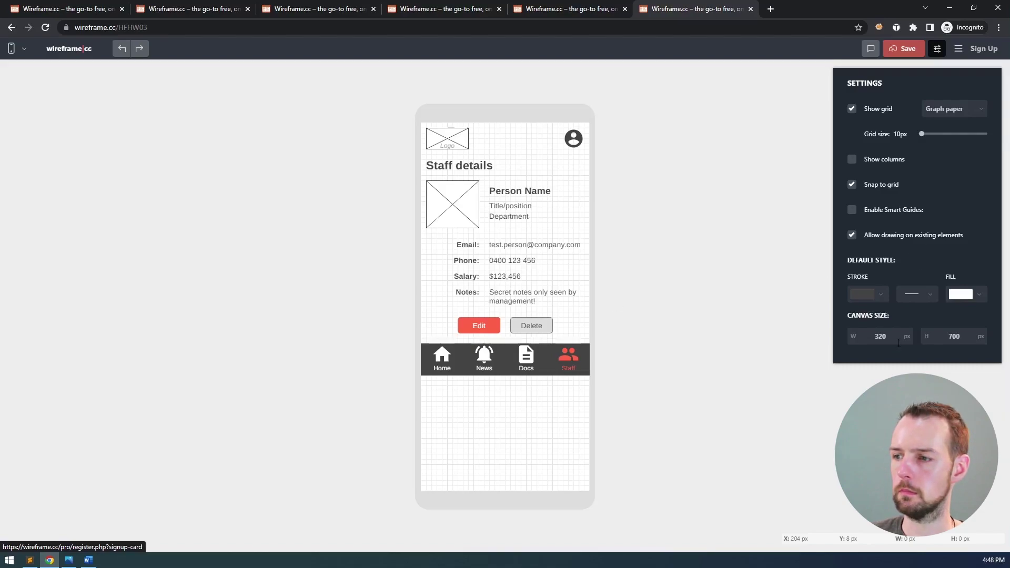
left_click_drag(946, 337, 989, 339)
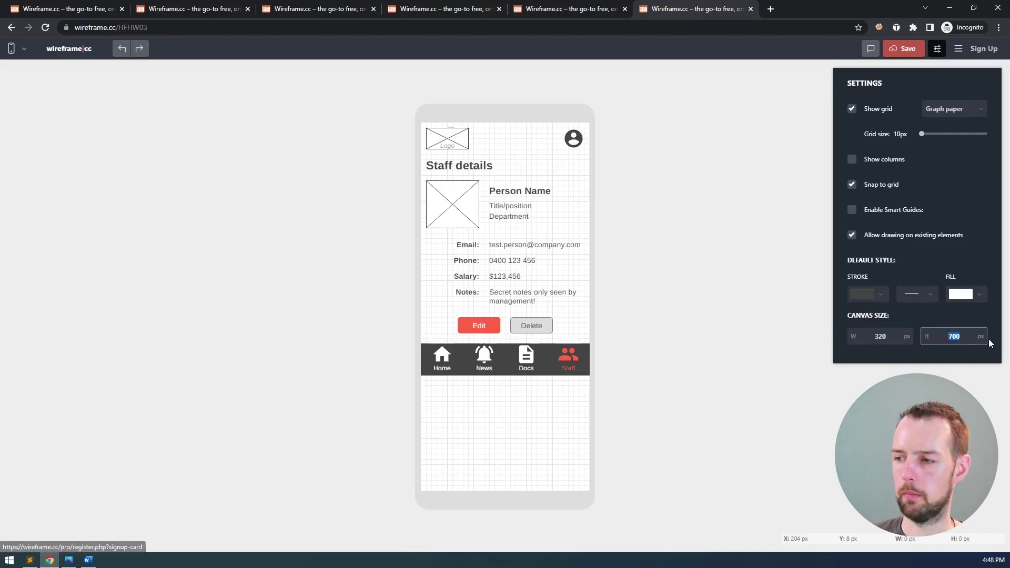
type("480")
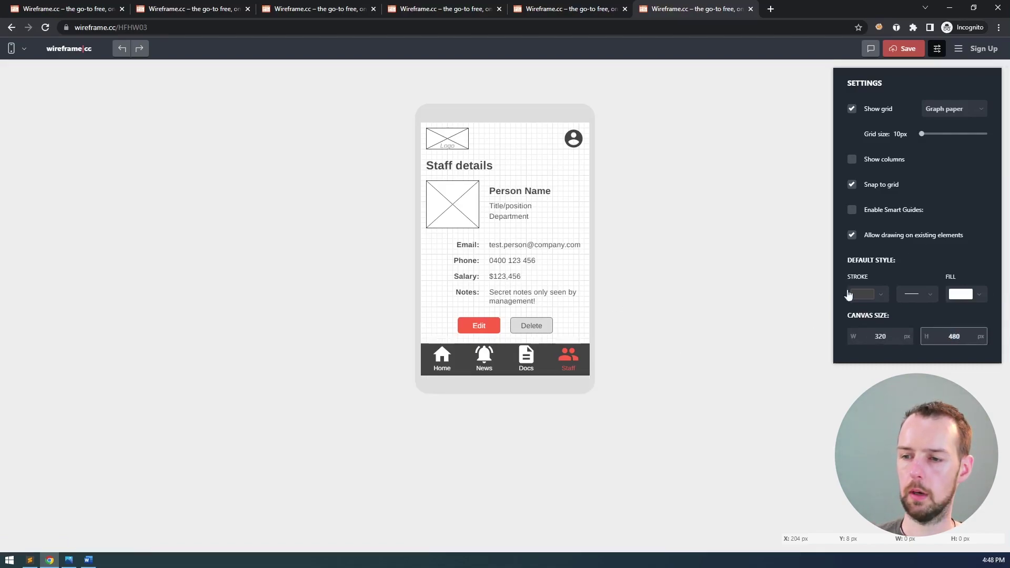
- Close Wireframe.cc's settings panel and bring up the hand-drawn storyboard in Photos
left_click(938, 50)
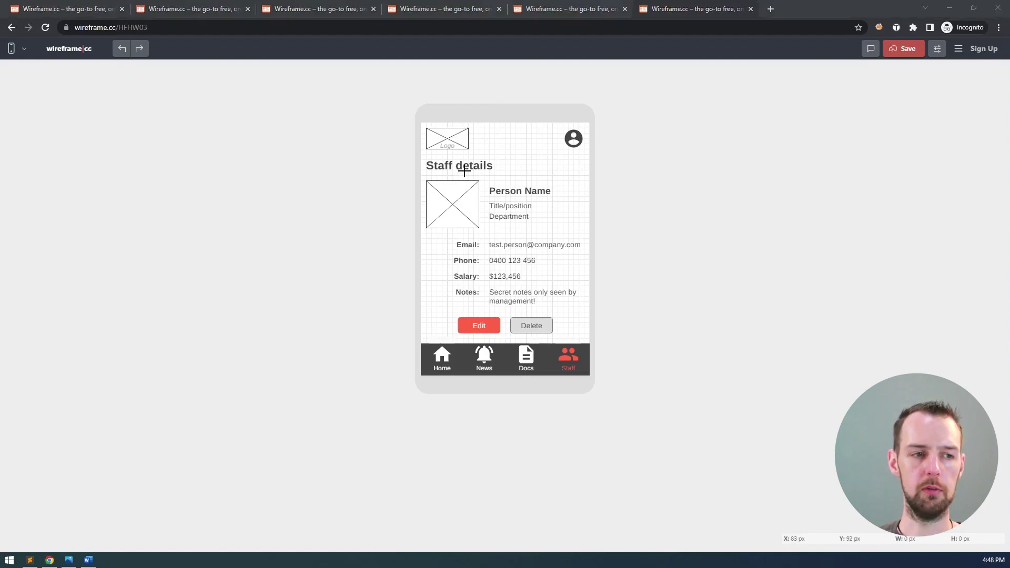
key("alt+Tab")
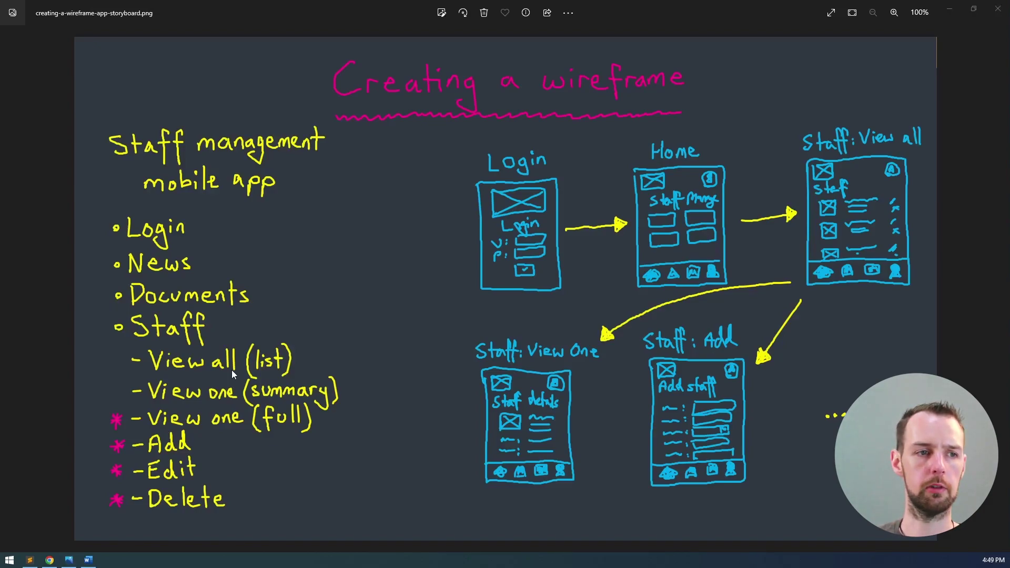
- Return to the Staff details wireframe in the browser and open a seventh wireframe.cc tab
key("alt+Tab")
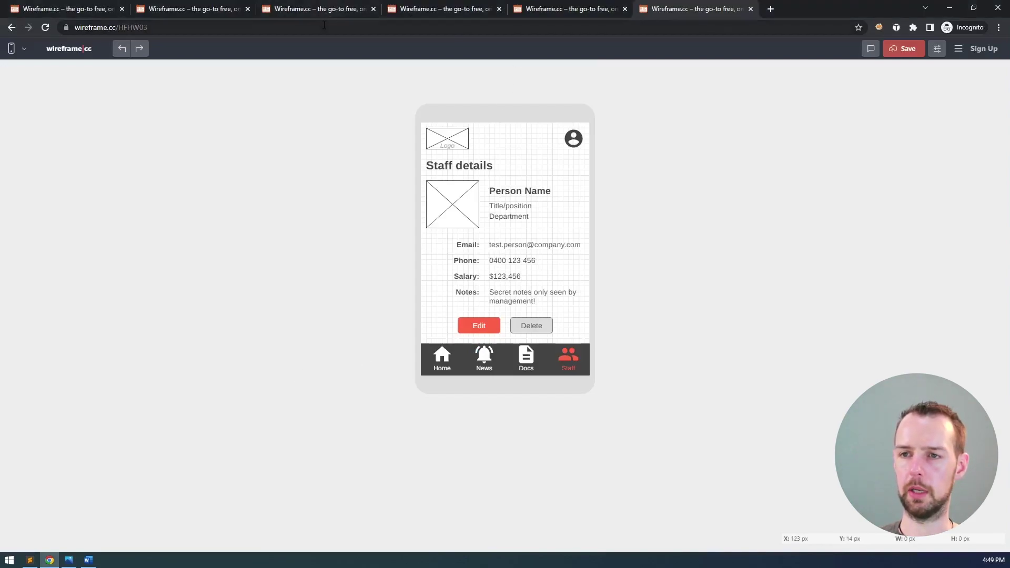
middle_click(69, 50)
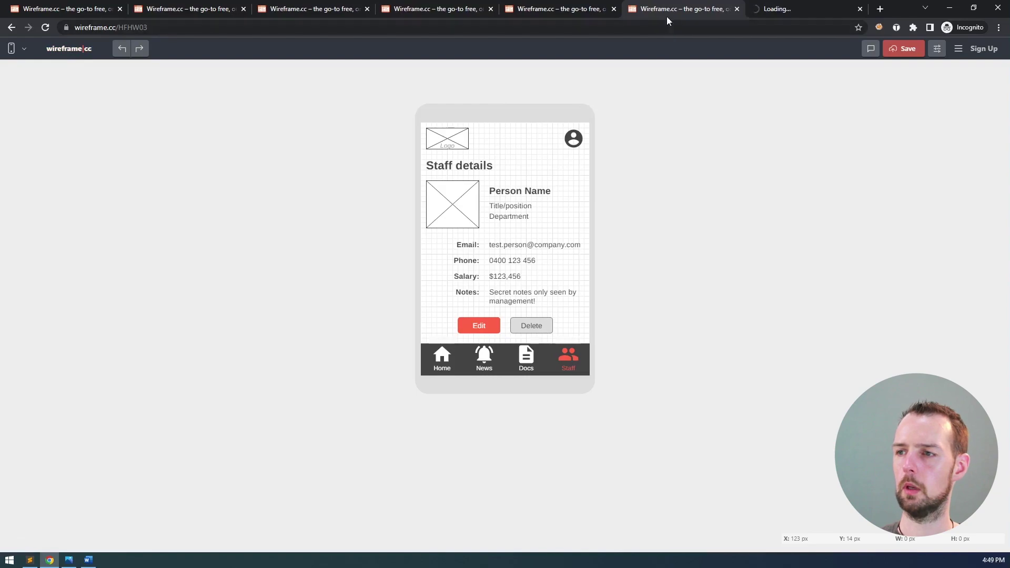
- Switch the new tab's canvas to a phone frame and paste in the Staff details elements
left_click(771, 9)
left_click(20, 49)
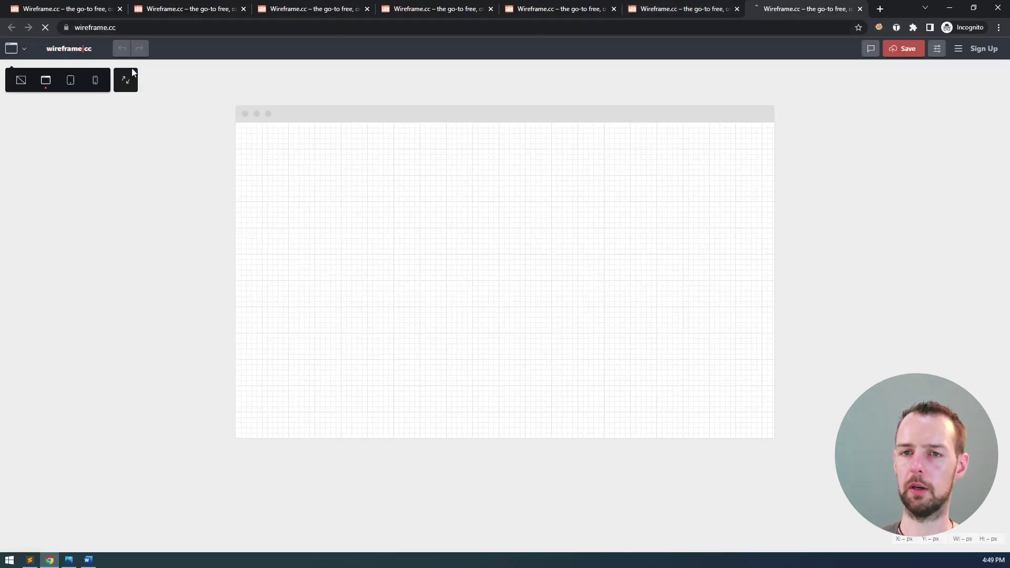
left_click(95, 81)
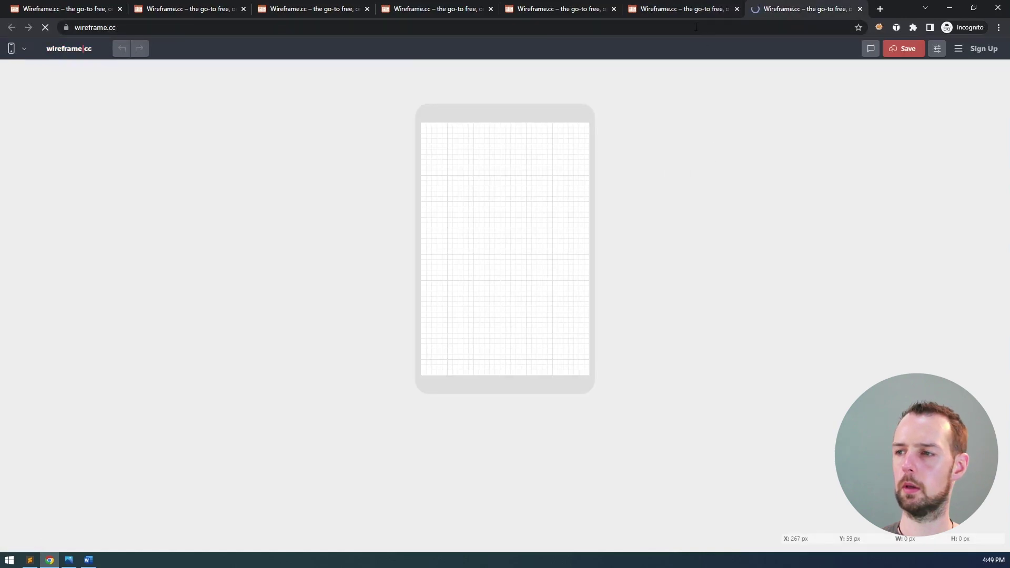
left_click(675, 9)
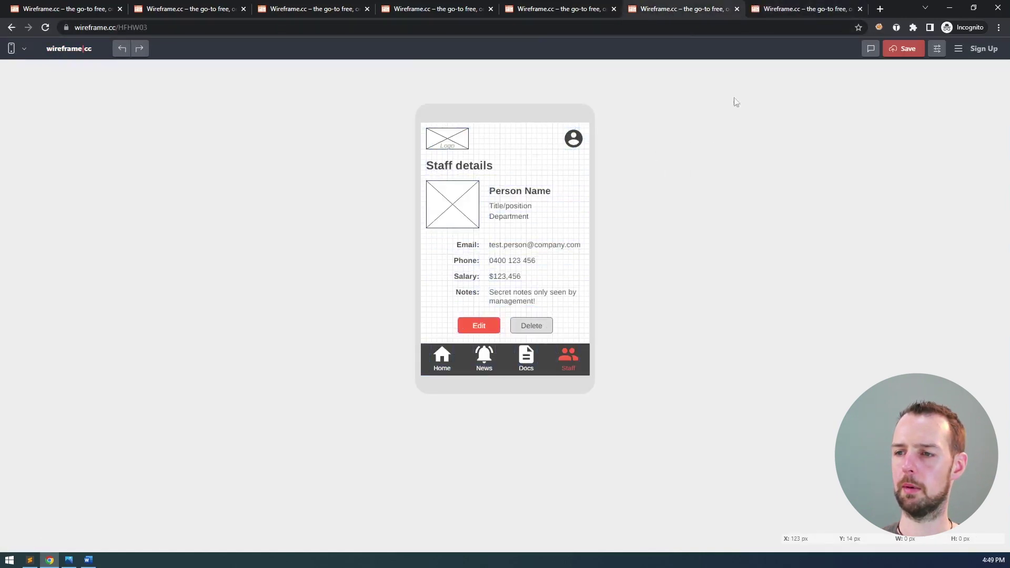
left_click(821, 9)
key("ctrl+v")
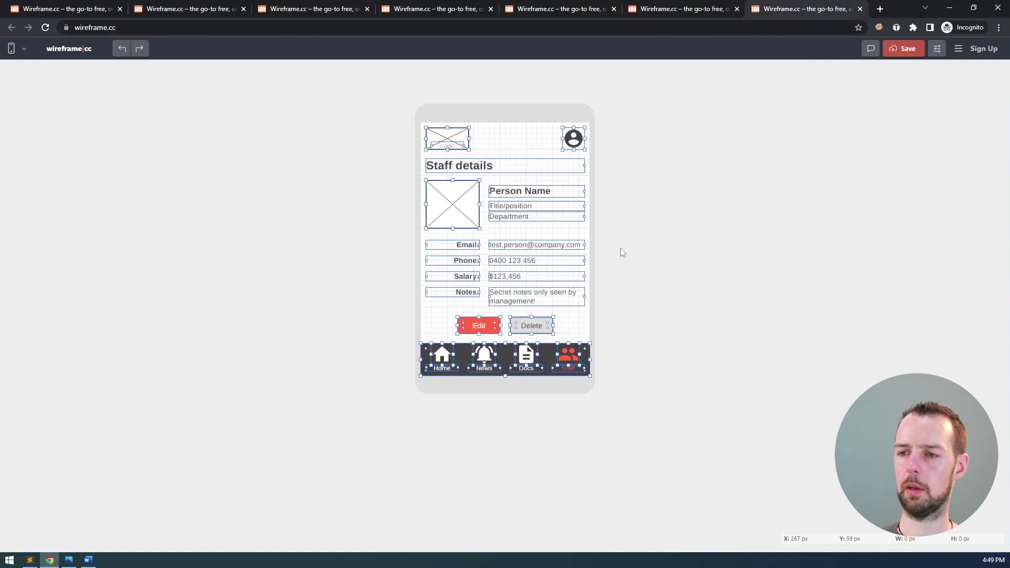
- Delete the Edit and Delete buttons, the management notes, and the Salary and Notes rows
left_click(532, 325)
key("Delete")
left_click(481, 323)
key("Delete")
left_click(503, 302)
key("Delete")
left_click(467, 275)
key("Delete")
left_click(496, 276)
key("Delete")
left_click(476, 290)
key("Delete")
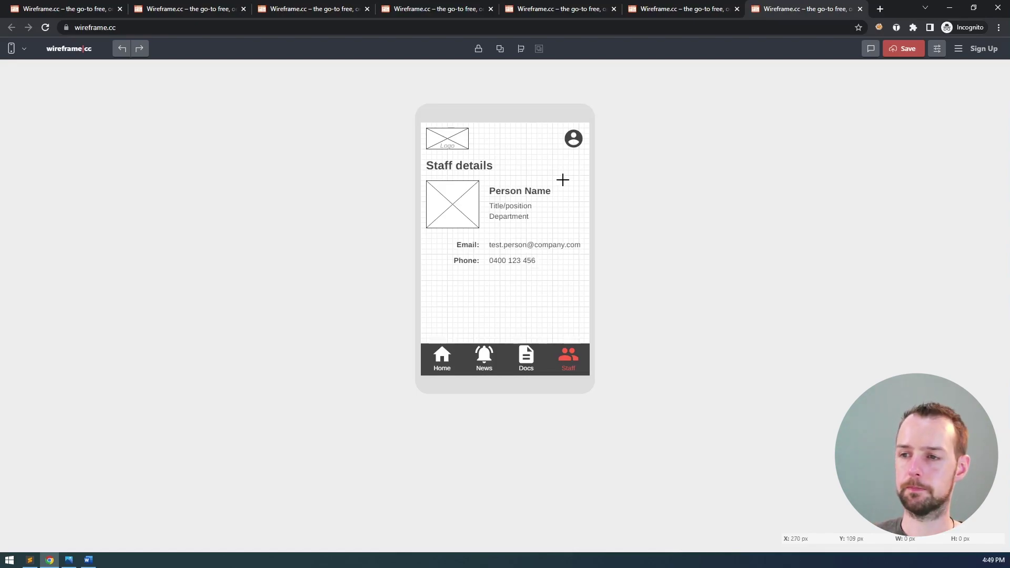
- Compare the trimmed copy against the original Staff details wireframe, then go to Word
left_click(685, 8)
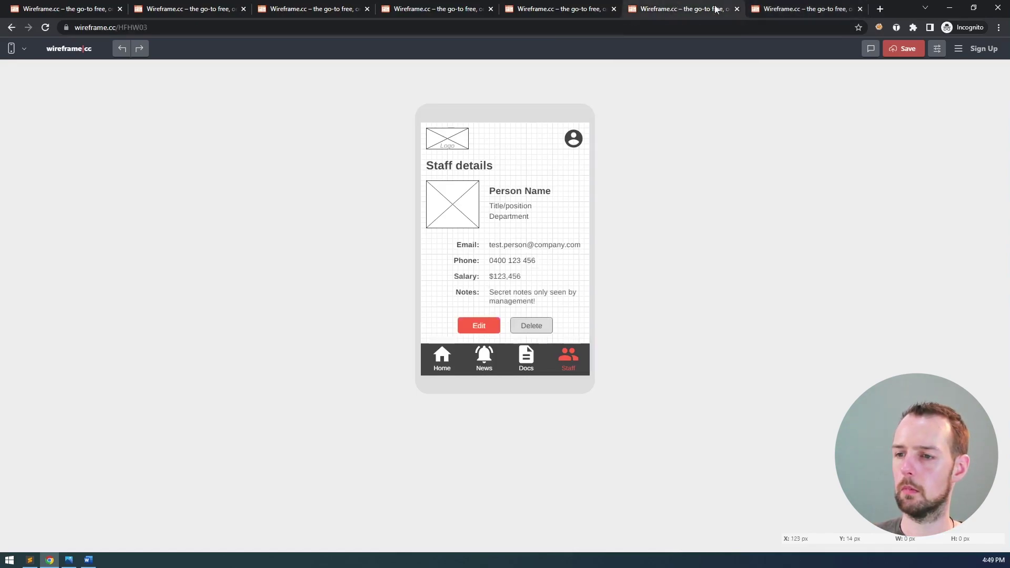
left_click(772, 10)
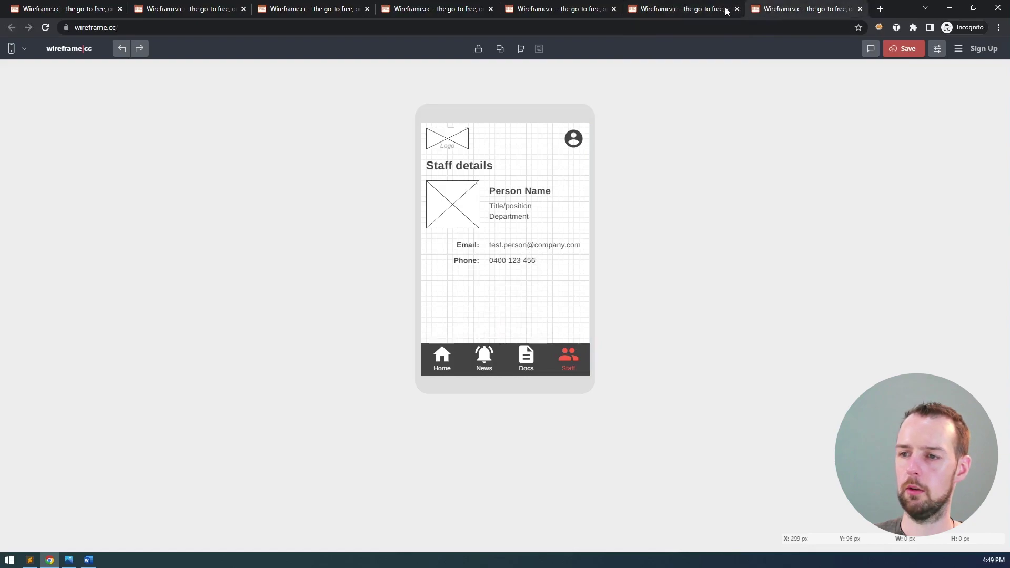
left_click(685, 10)
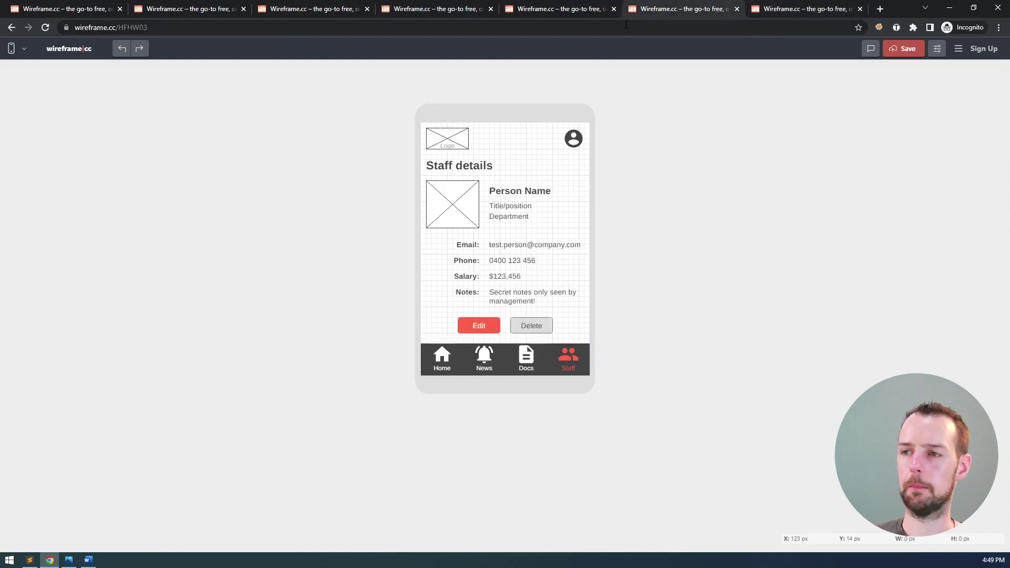
key("alt+Tab")
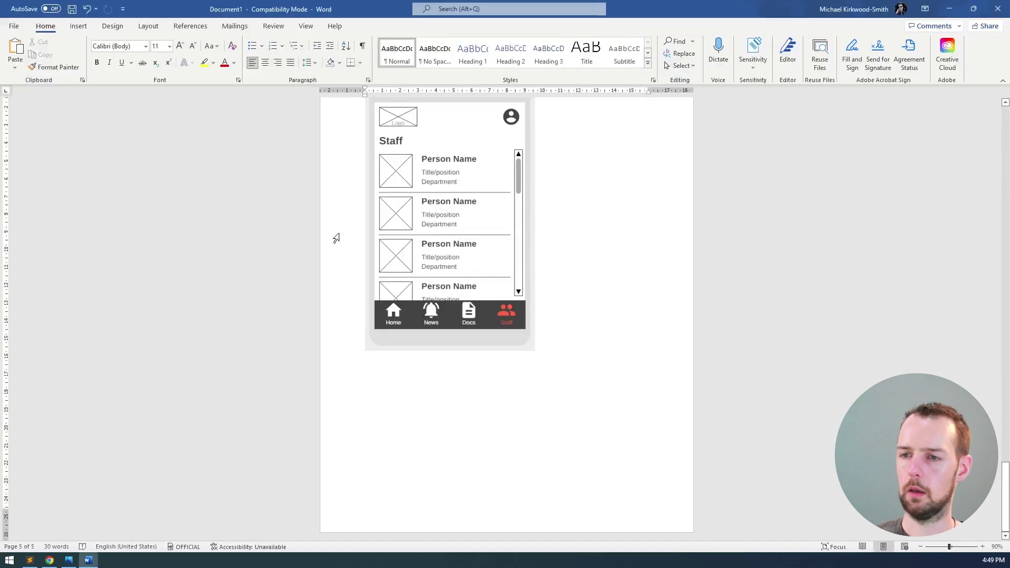
- Start a new page with the pasted heading and link, changing 'All' to 'One'
scroll(334, 237, "up", 3)
left_click_drag(333, 231, 582, 286)
key("ctrl+c")
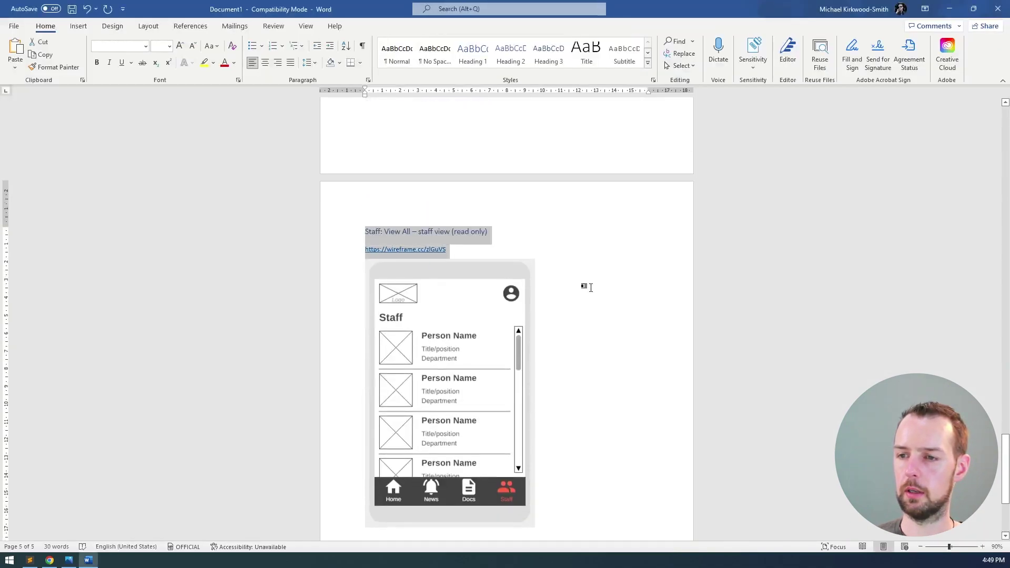
scroll(582, 291, "down", 5)
left_click(512, 416)
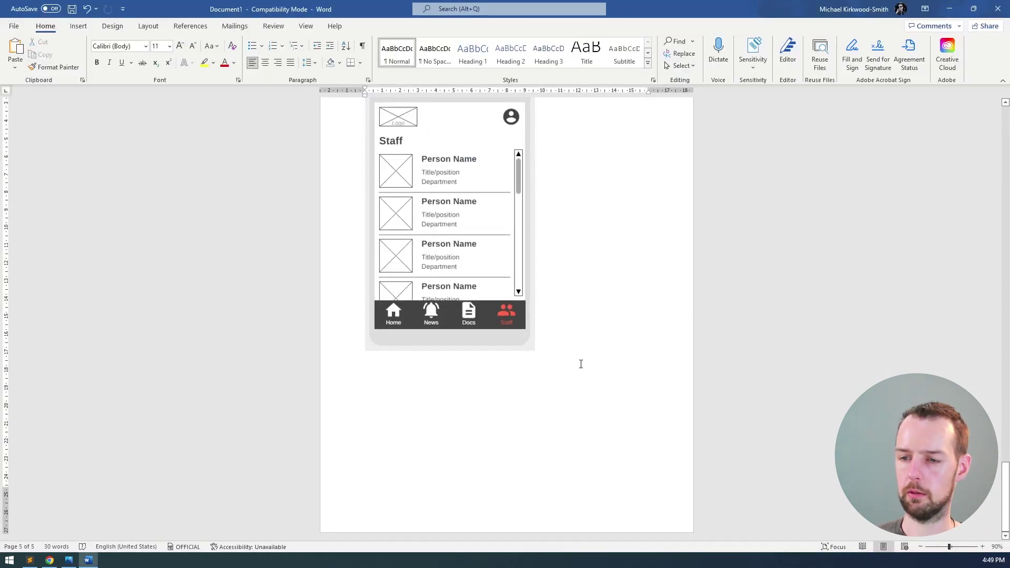
key("ctrl+Return")
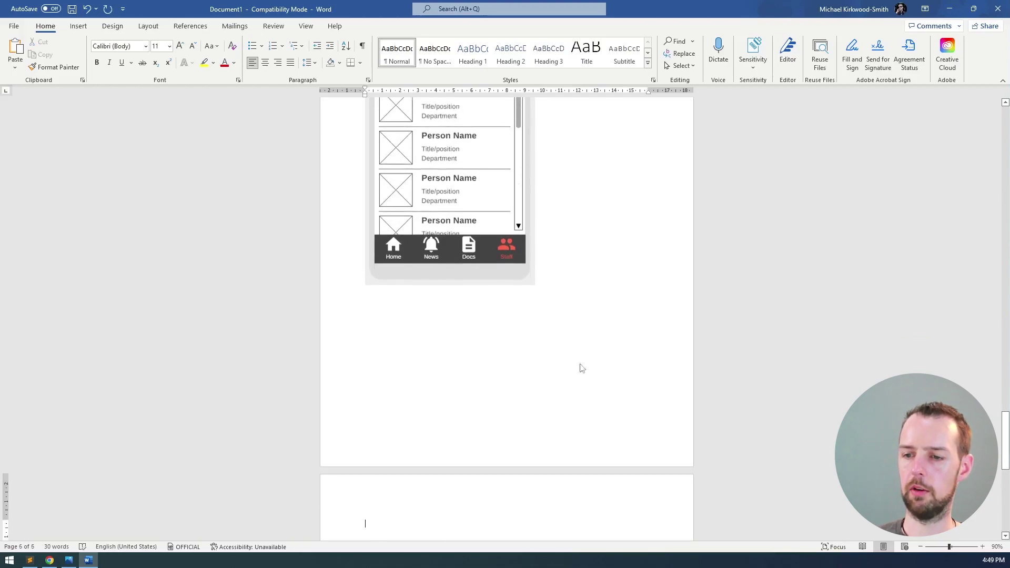
key("ctrl+v")
double_click(407, 382)
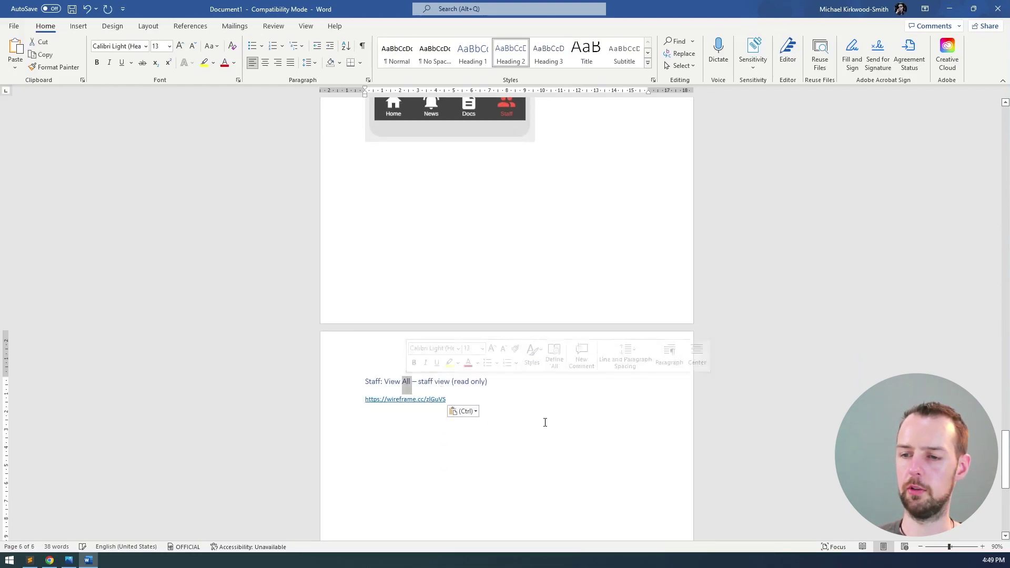
type("One")
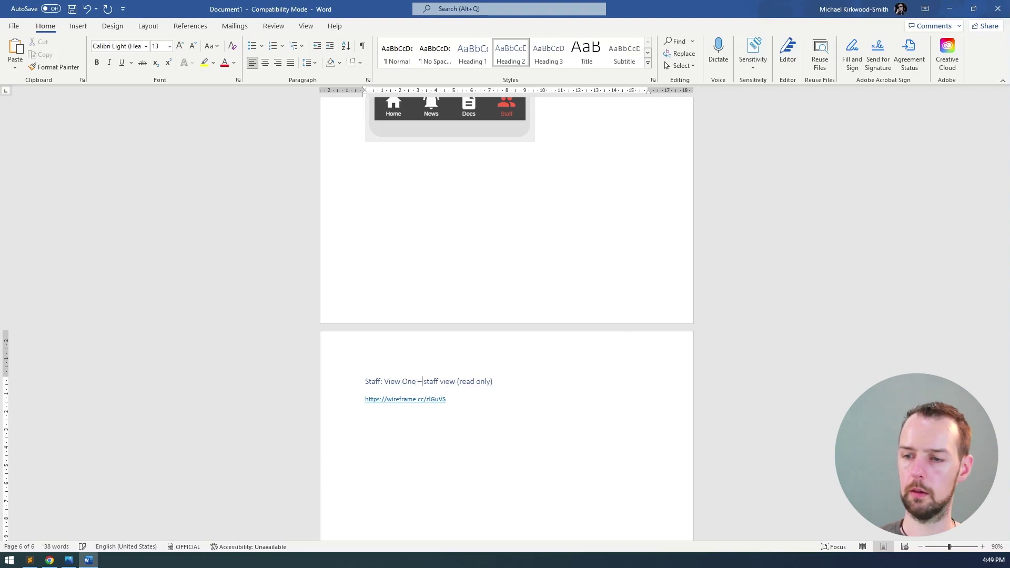
key("Right")
key("Right")
key("Right")
left_click_drag(339, 383, 339, 403)
key("ctrl+c")
- Add another new page holding a second copy of the Staff: View One heading and link
left_click(524, 428)
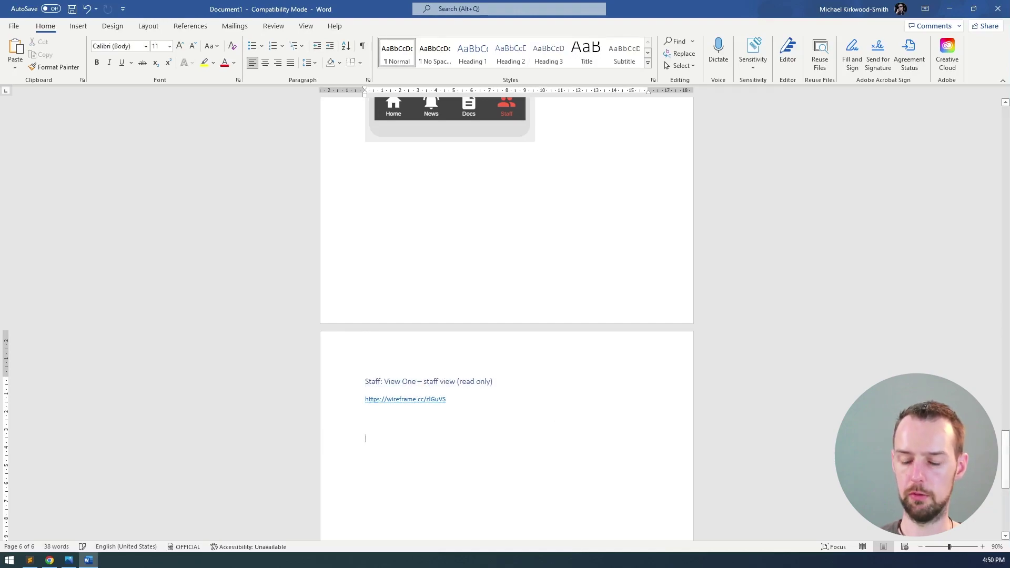
key("ctrl+Return")
scroll(513, 325, "up", 1)
scroll(513, 325, "down", 5)
key("ctrl+v")
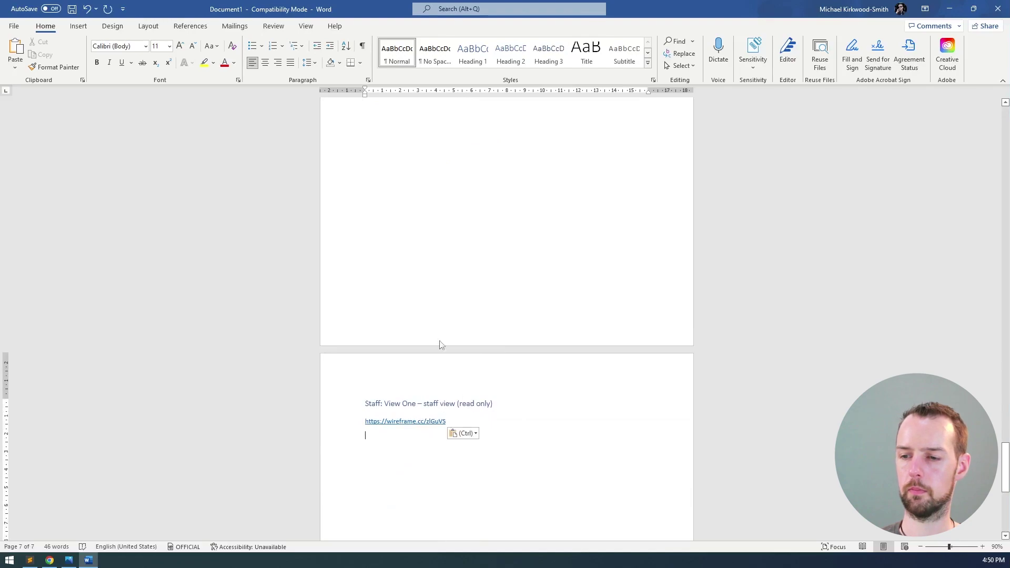
- Retitle the second heading as the manager view (extra information) and delete its copied link
scroll(432, 316, "up", 15)
left_click(426, 244)
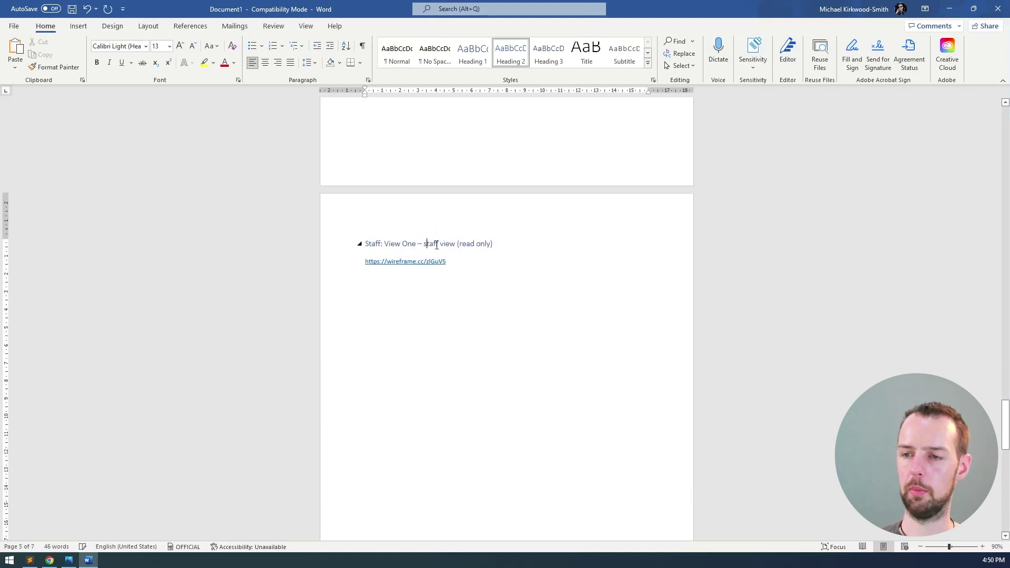
double_click(432, 245)
type("manager")
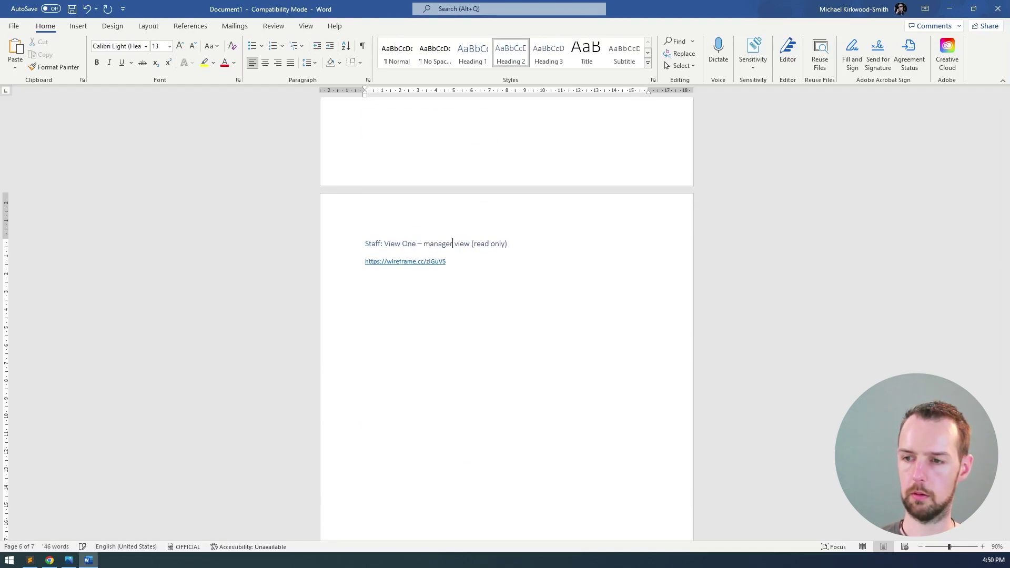
double_click(478, 242)
left_click(519, 242, "shift")
type("extra informatio")
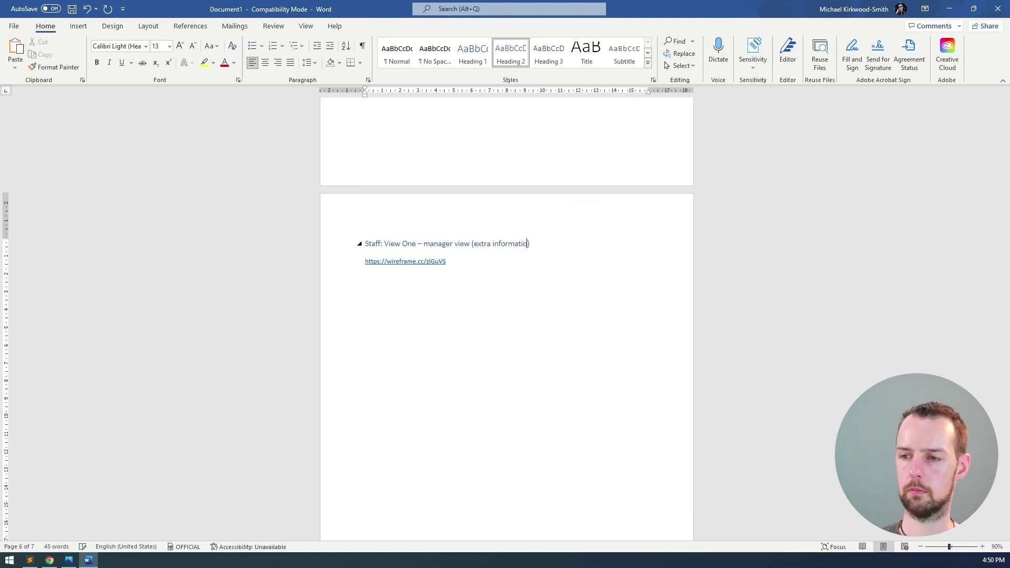
left_click(484, 261)
key("shift+Home")
key("BackSpace")
key("alt+Tab")
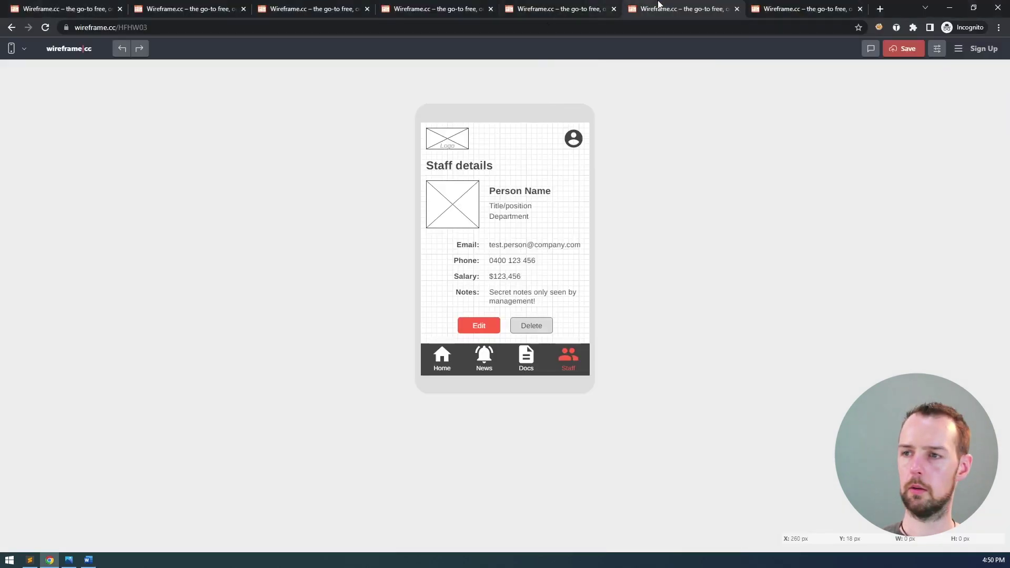
left_click(487, 26)
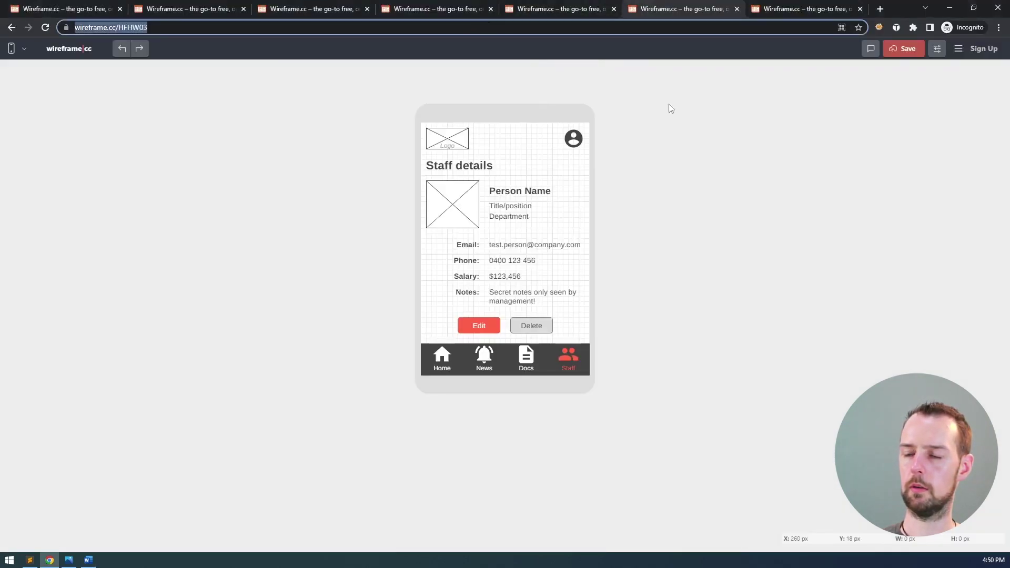
key("ctrl+c")
key("alt+Tab")
key("ctrl+v")
key("Return")
scroll(563, 279, "up", 15)
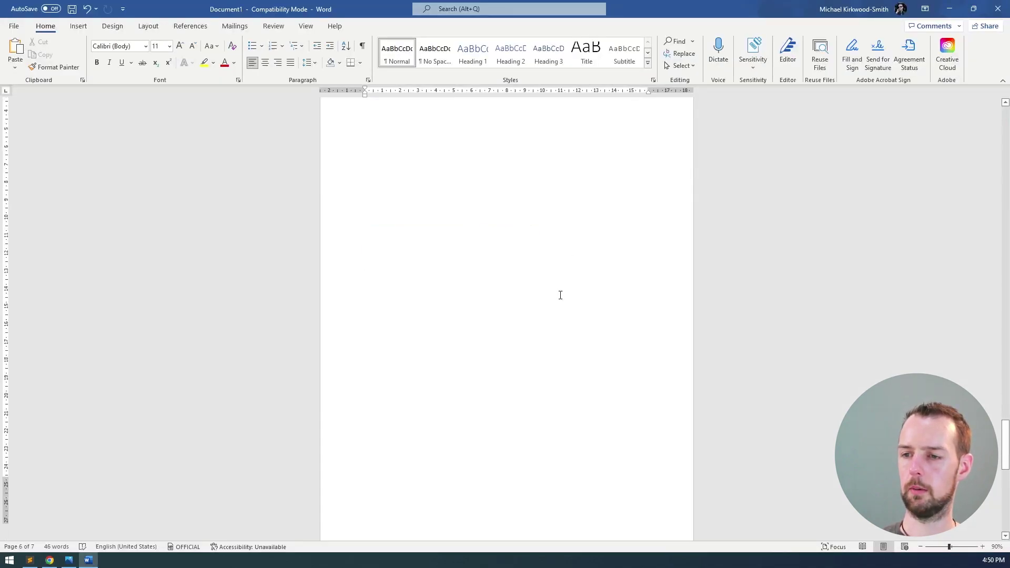
left_click(480, 444)
key("shift+Home")
key("BackSpace")
key("alt+Tab")
left_click(771, 12)
left_click(626, 27)
left_click(628, 89)
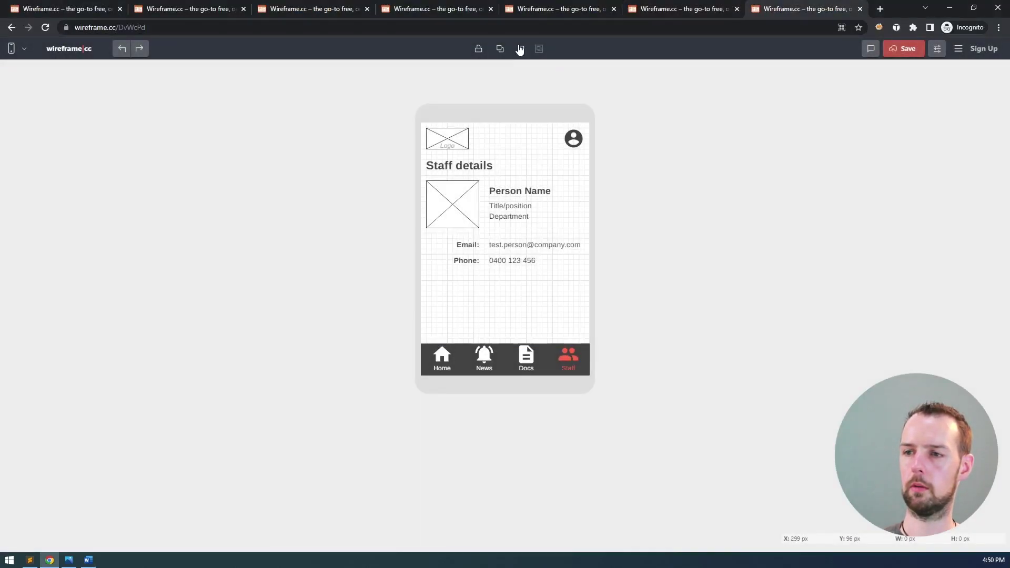
left_click(632, 175)
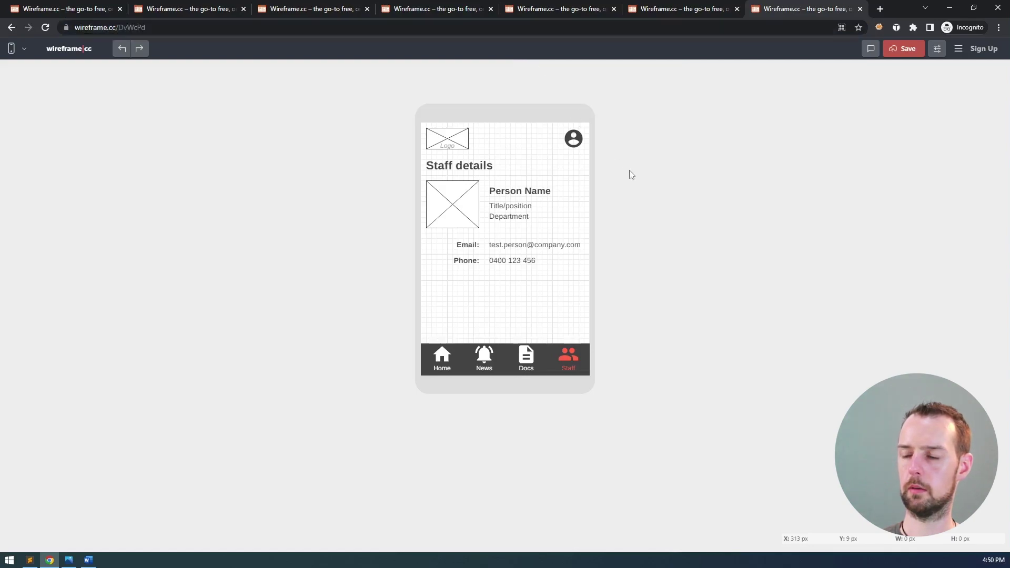
key("alt+Tab")
key("ctrl+v")
key("Return")
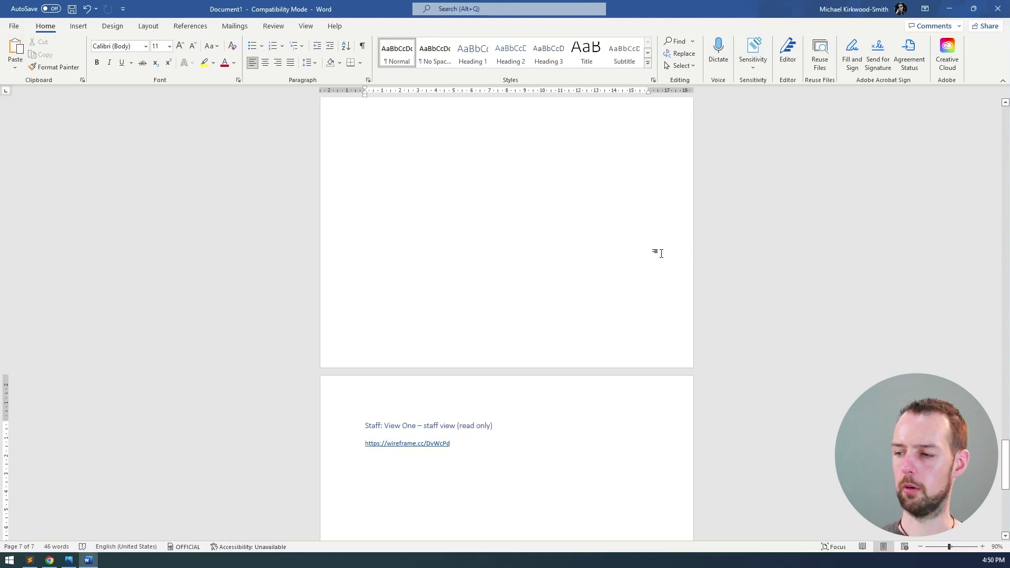
scroll(662, 253, "up", 1, "ctrl")
scroll(654, 279, "up", 10)
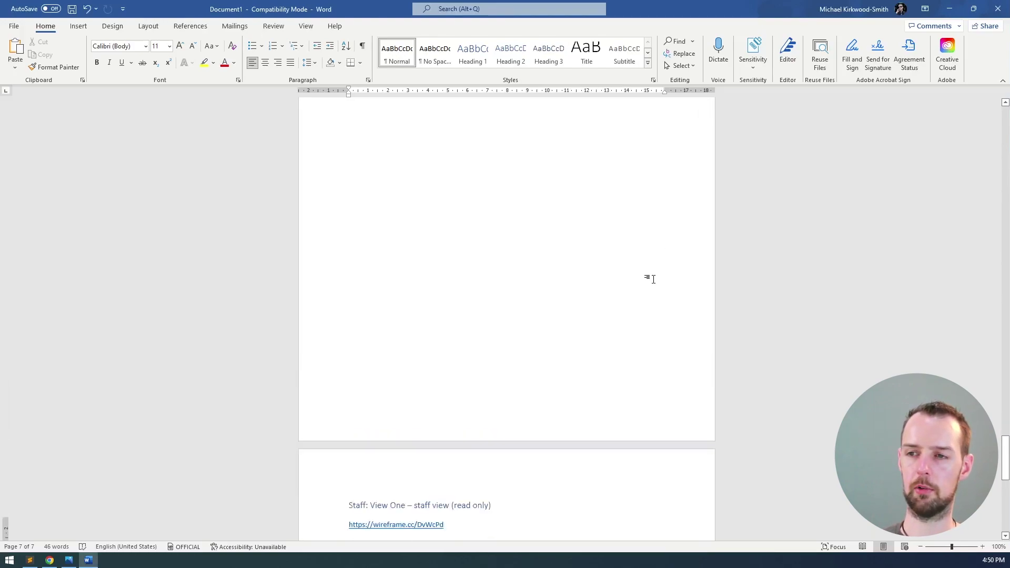
scroll(654, 271, "down", 10)
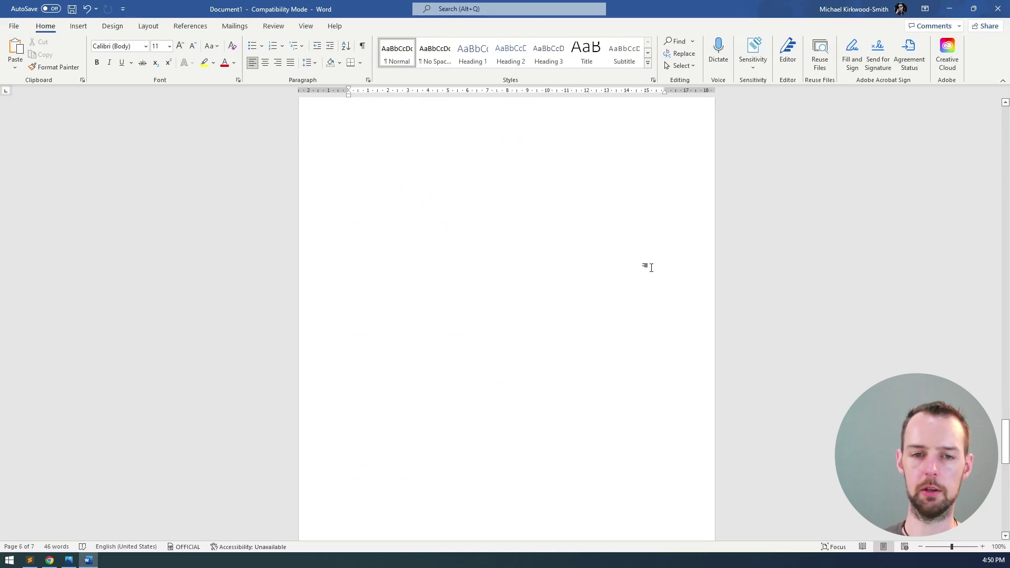
scroll(645, 260, "down", 6)
key("alt+Tab")
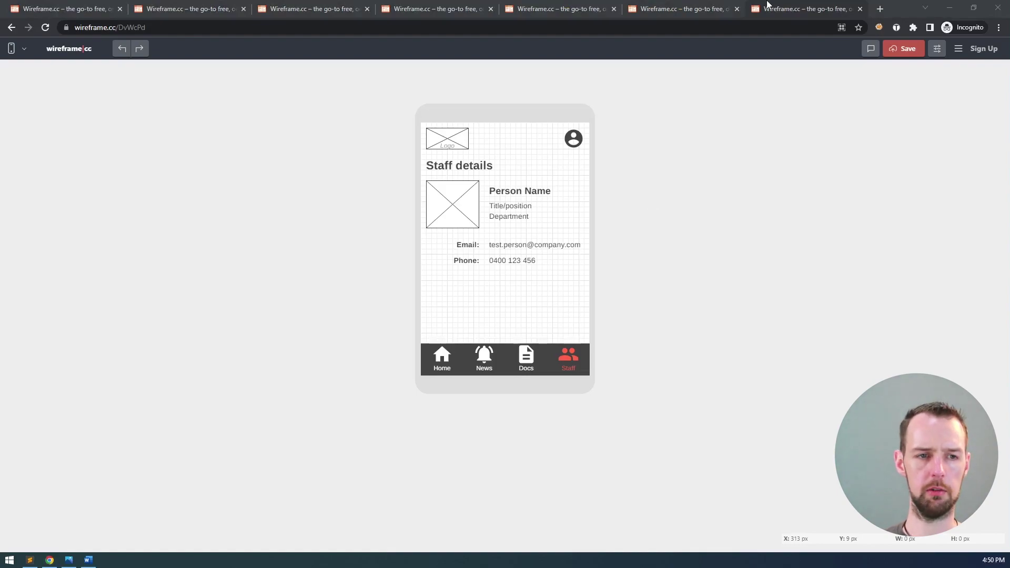
key("alt+Tab")
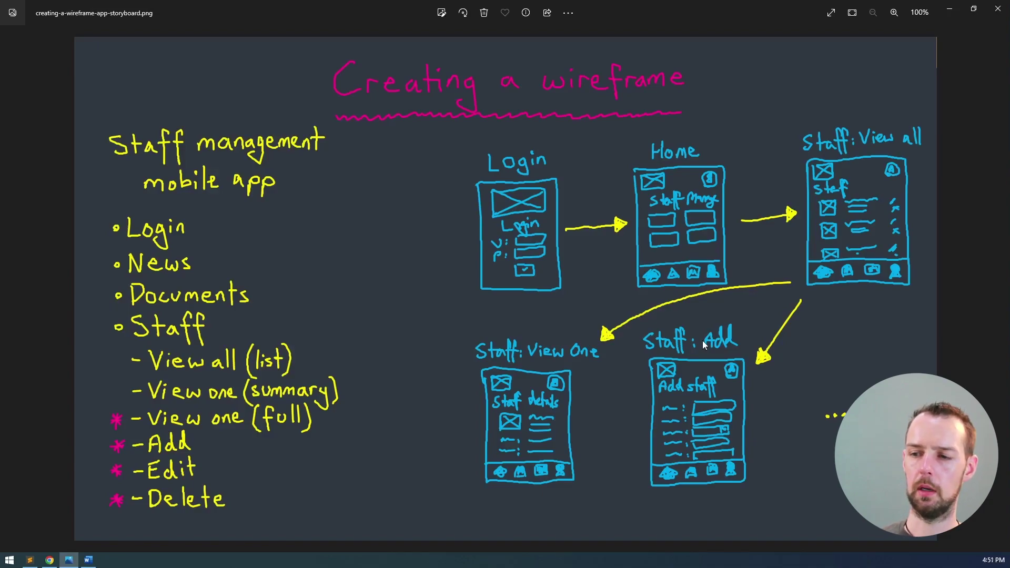
key("alt+Tab")
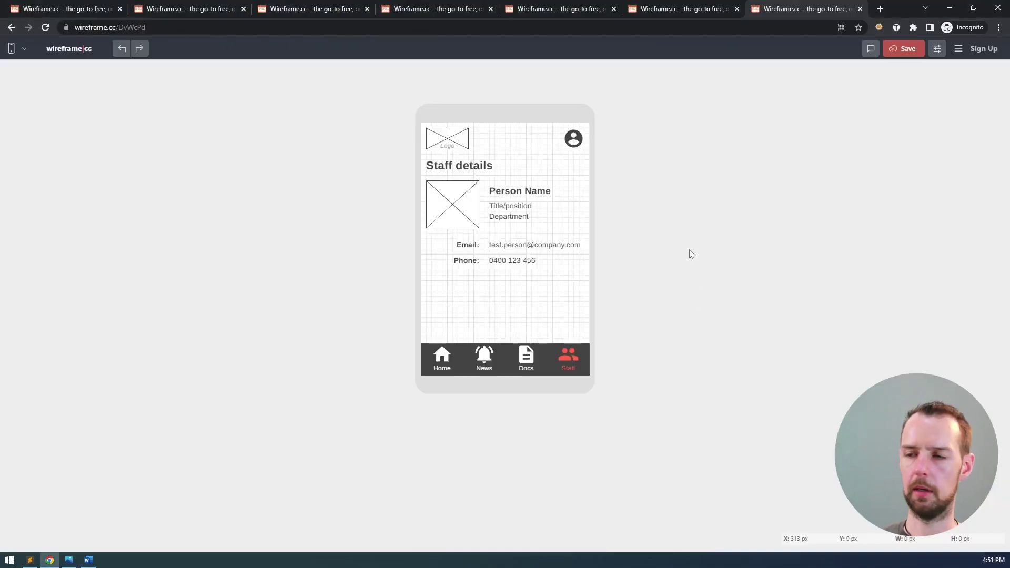
left_click(690, 9)
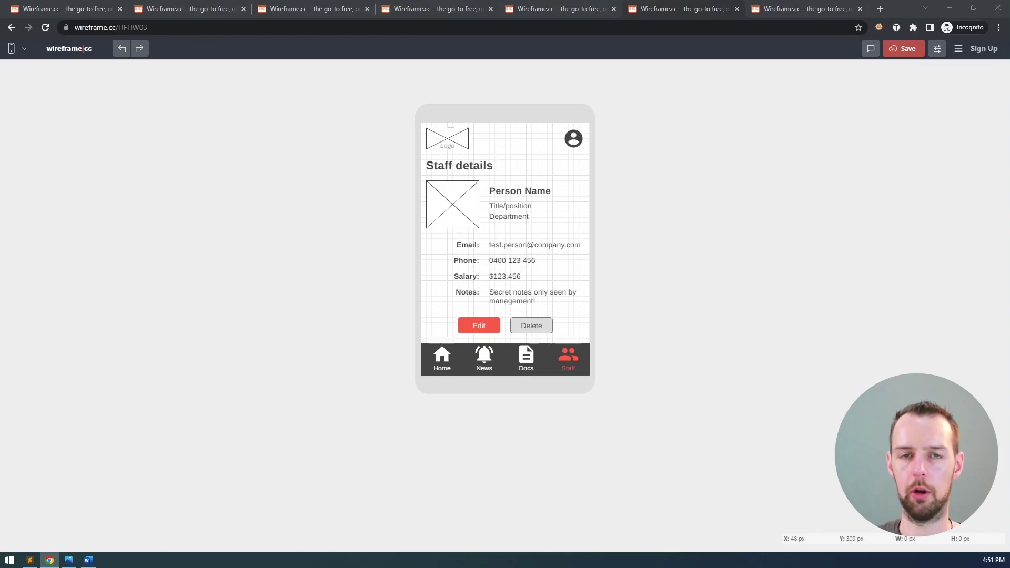
key("alt+Tab")
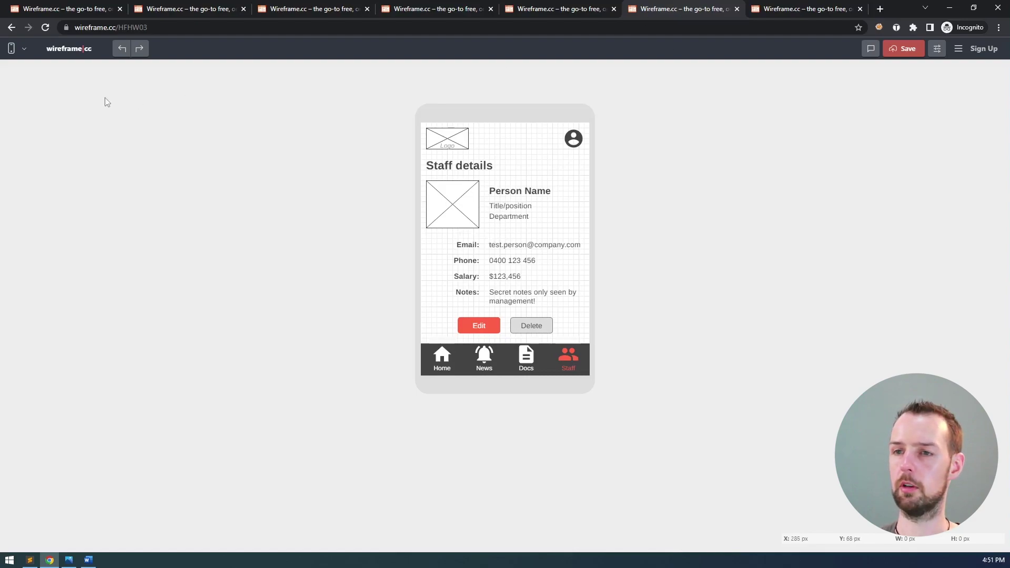
- Open a blank wireframe.cc tab and set its canvas to the mobile phone frame
middle_click(79, 50)
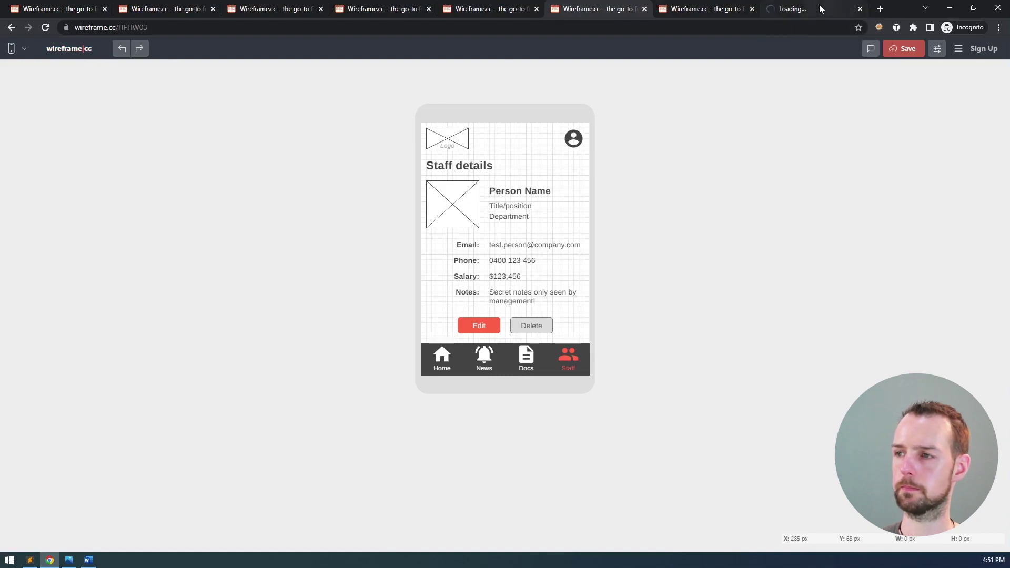
mouse_move(818, 6)
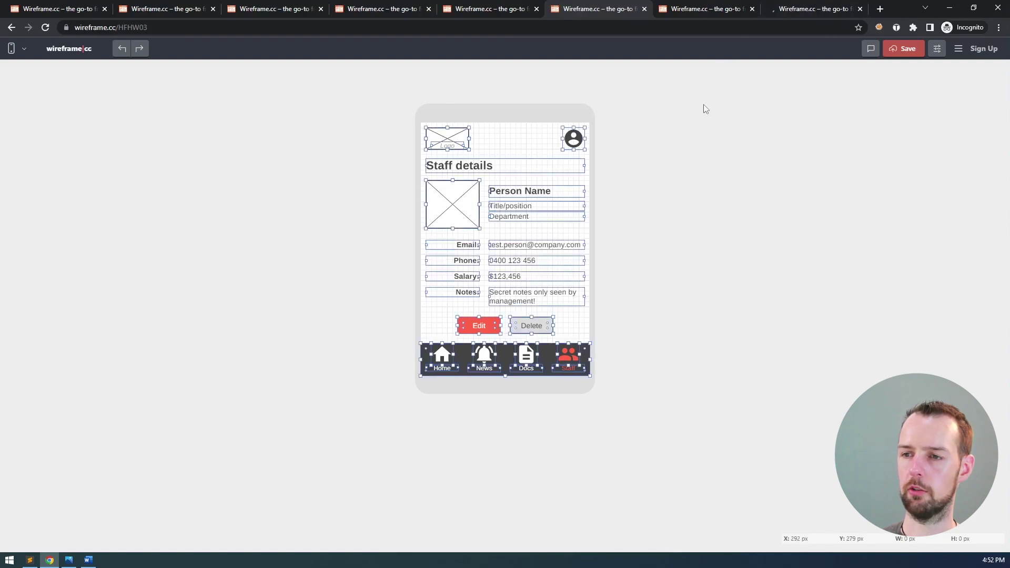
left_click(846, 4)
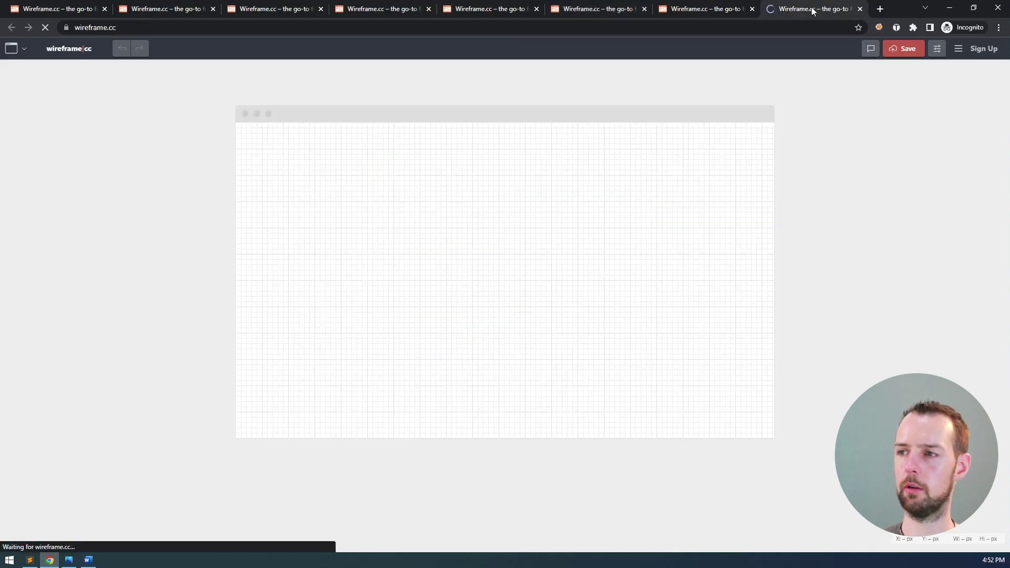
left_click(15, 49)
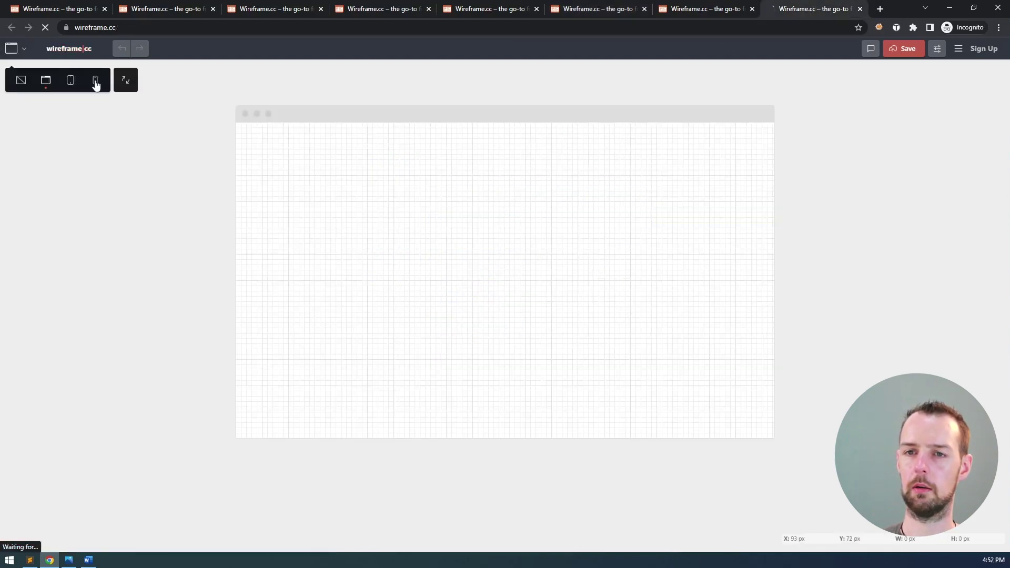
left_click(95, 80)
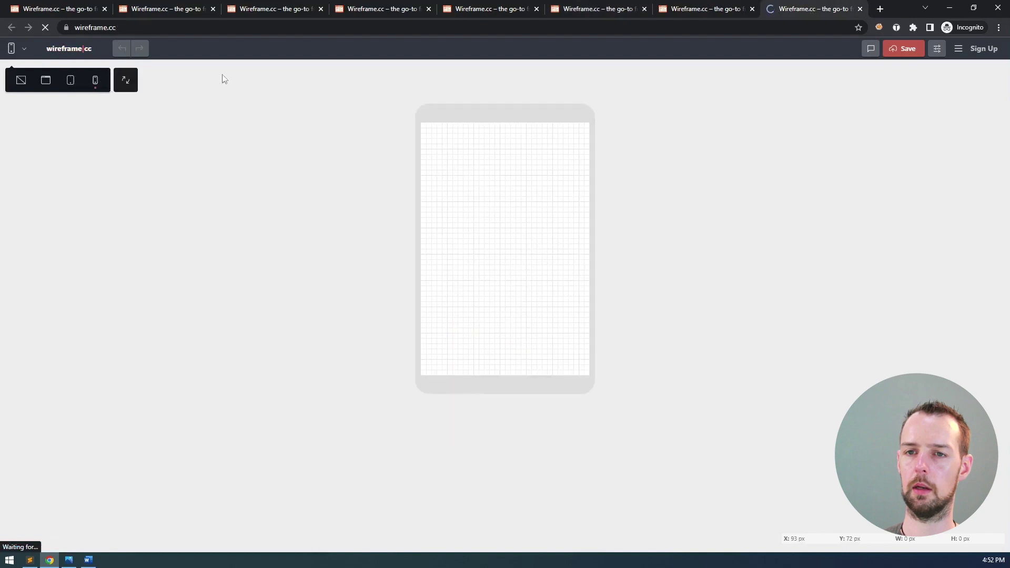
left_click(634, 153)
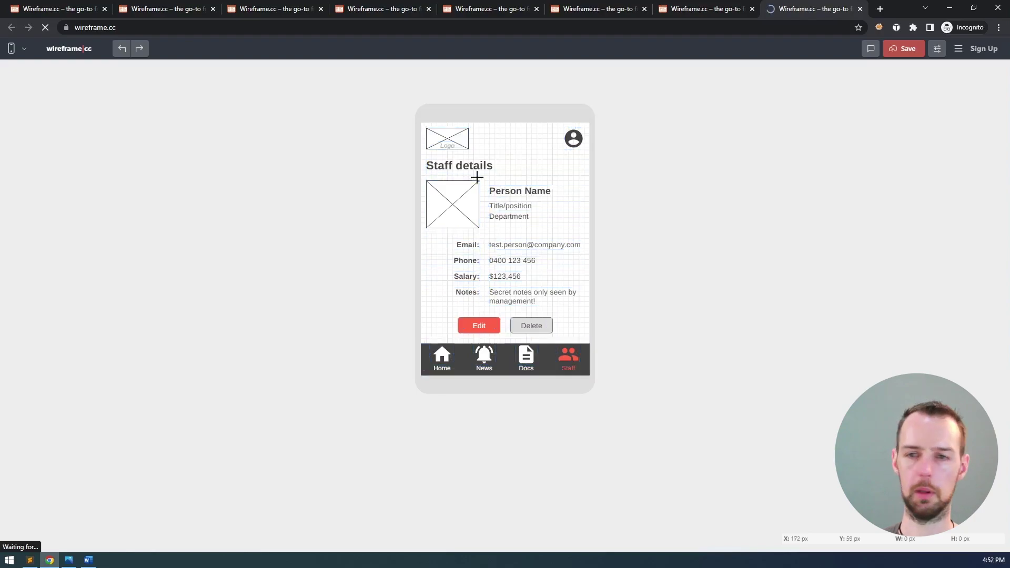
- Retitle the heading 'Edit staff details' and delete the photo placeholder beside Person Name
double_click(465, 167)
key("Home")
key("Delete")
type("Edit s")
left_click(646, 199)
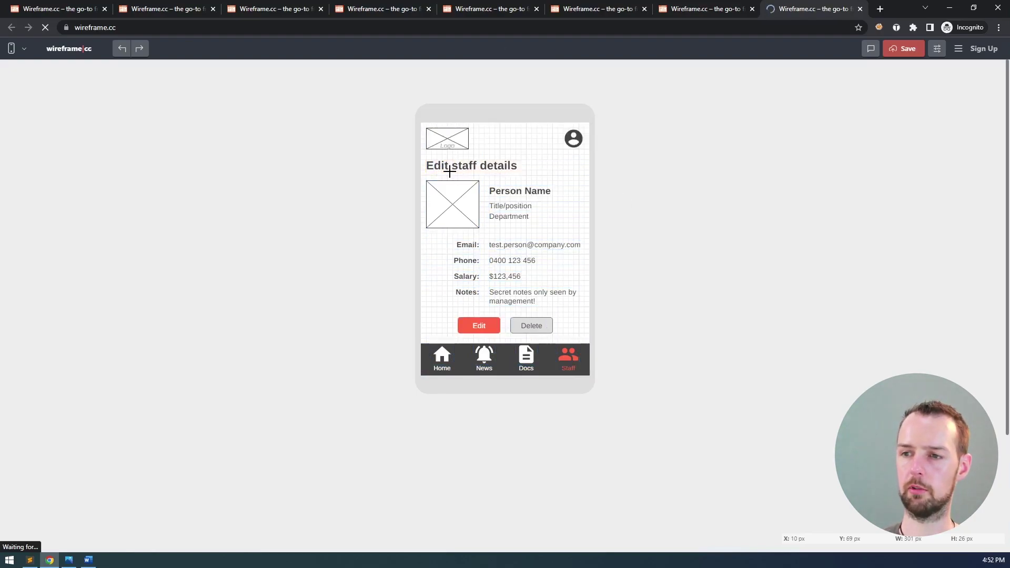
left_click(447, 198)
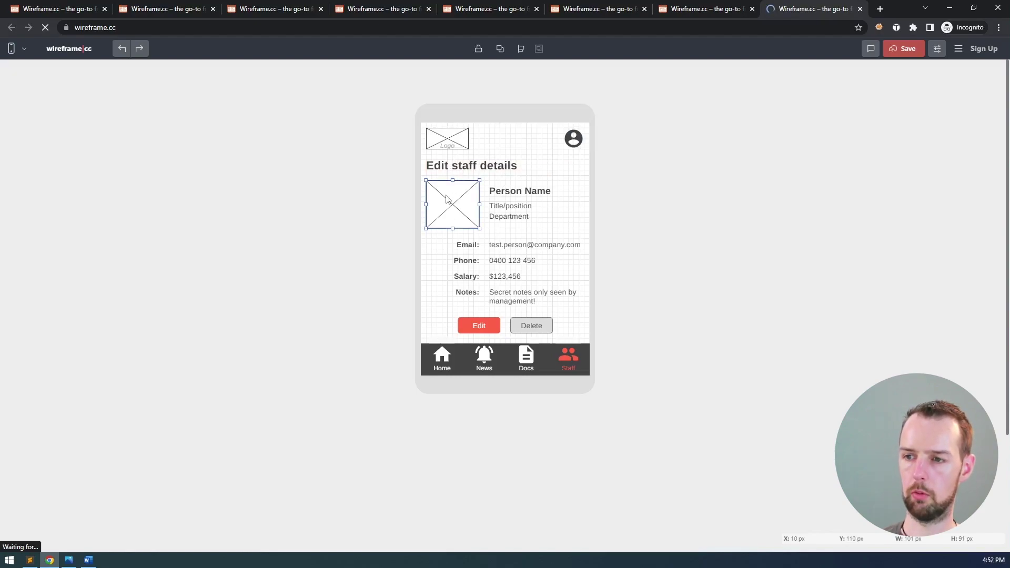
key("Delete")
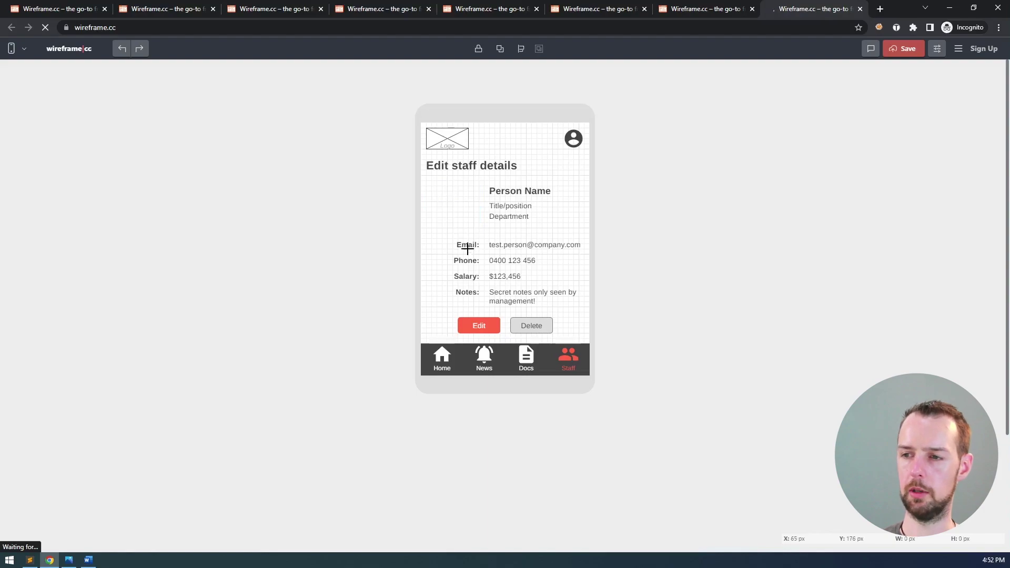
- Paste a copy of the Email row above it and remove the Department and Title/position texts
left_click(469, 244)
left_click(514, 243, "shift")
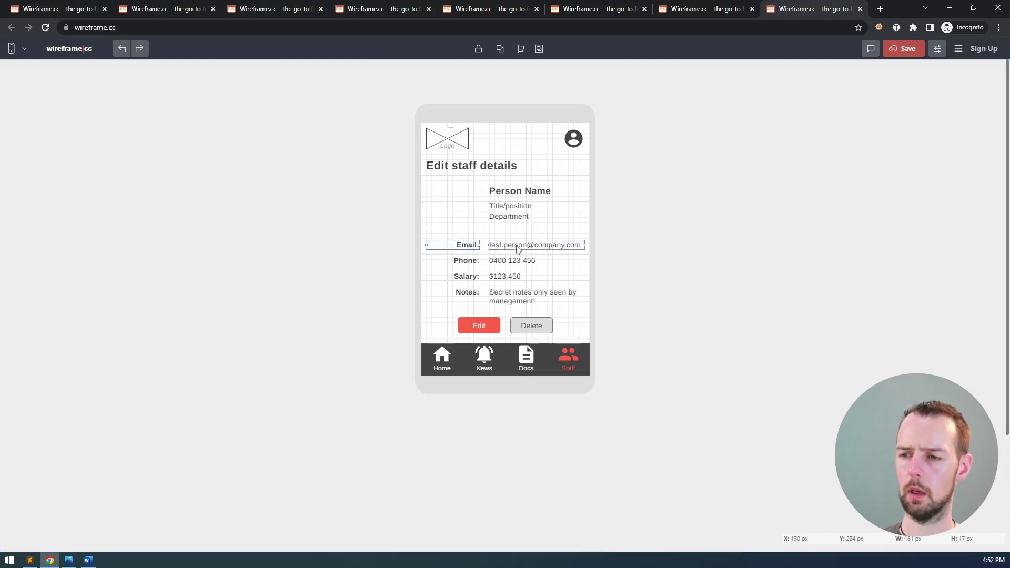
left_click(652, 267)
key("ctrl+v")
key("shift+Up")
key("shift+Up")
key("shift+Up")
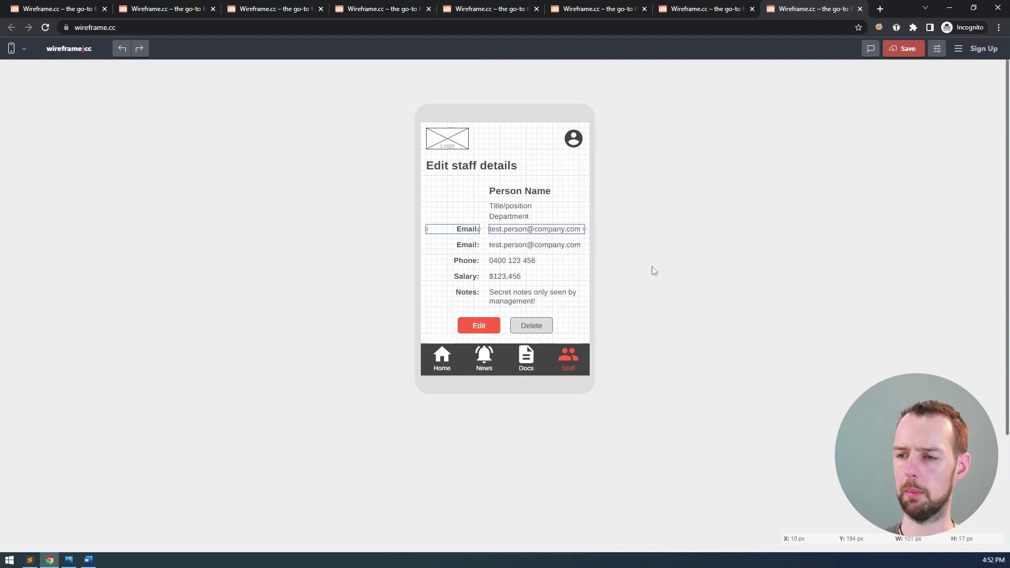
left_click(502, 218)
key("Delete")
left_click(501, 209)
key("Delete")
- Duplicate the Email row once more, giving three Email rows
left_click(466, 229)
left_click(513, 228, "shift")
key("ctrl+c")
key("ctrl+v")
key("Up")
key("Up")
key("Up")
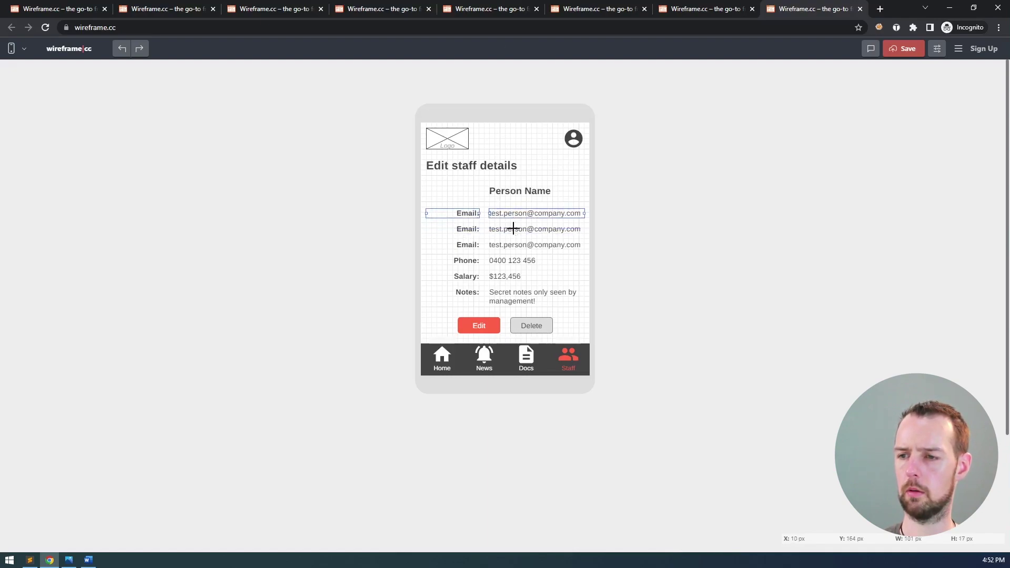
- Relabel the two copied Email rows as Position and Department
double_click(465, 213)
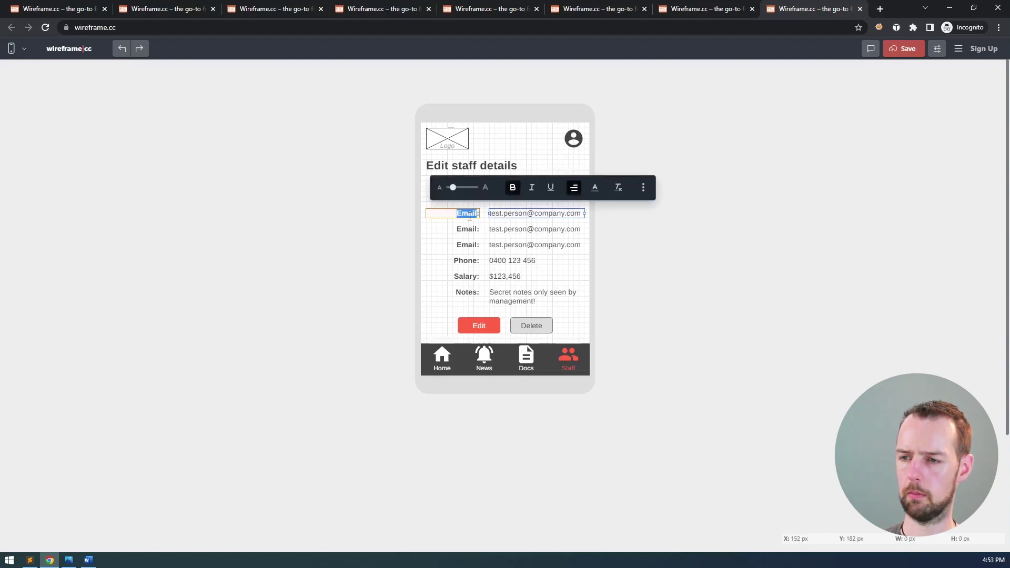
type("Title:")
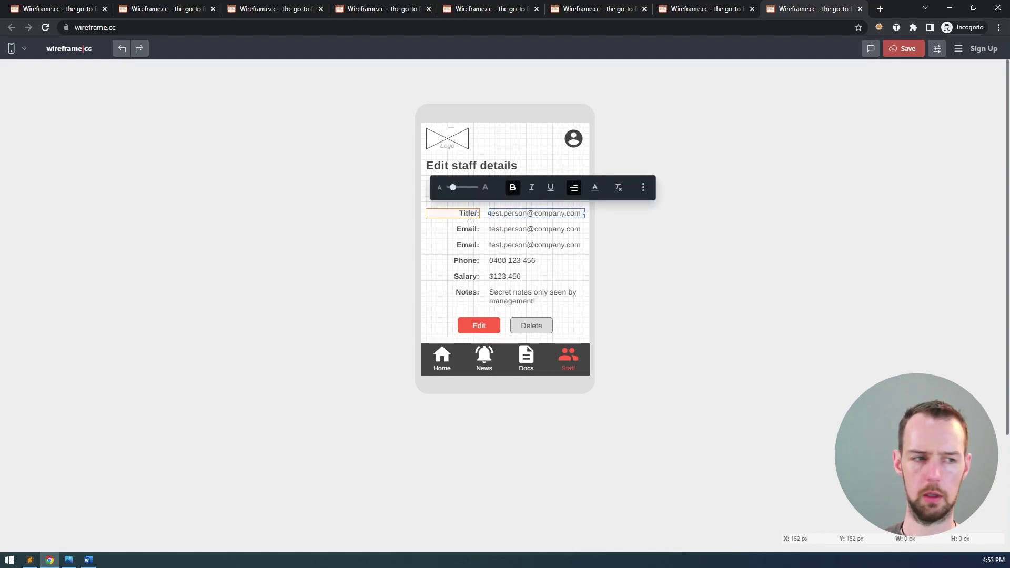
type("/Pos")
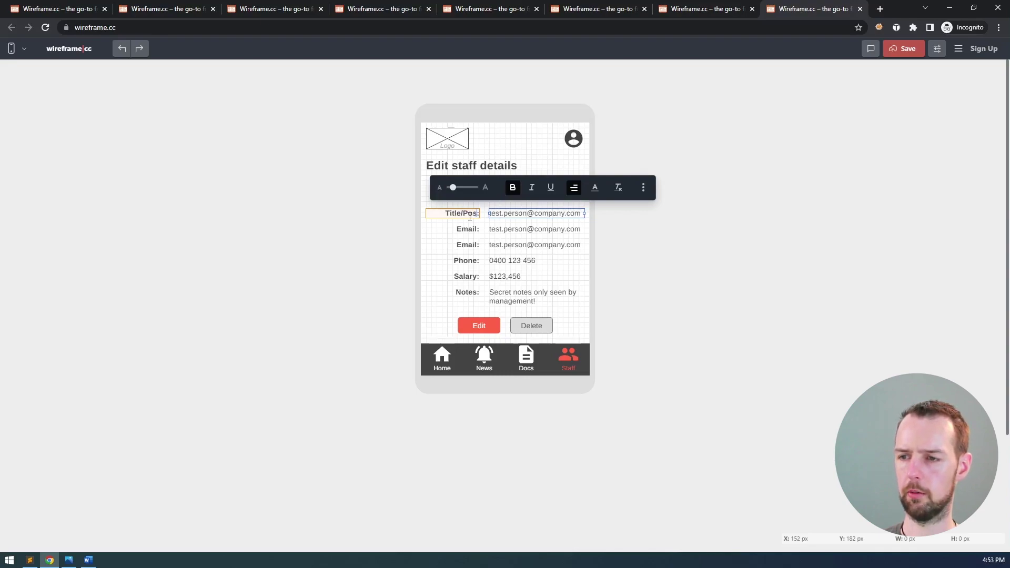
key("BackSpace")
key("BackSpace")
key("BackSpace")
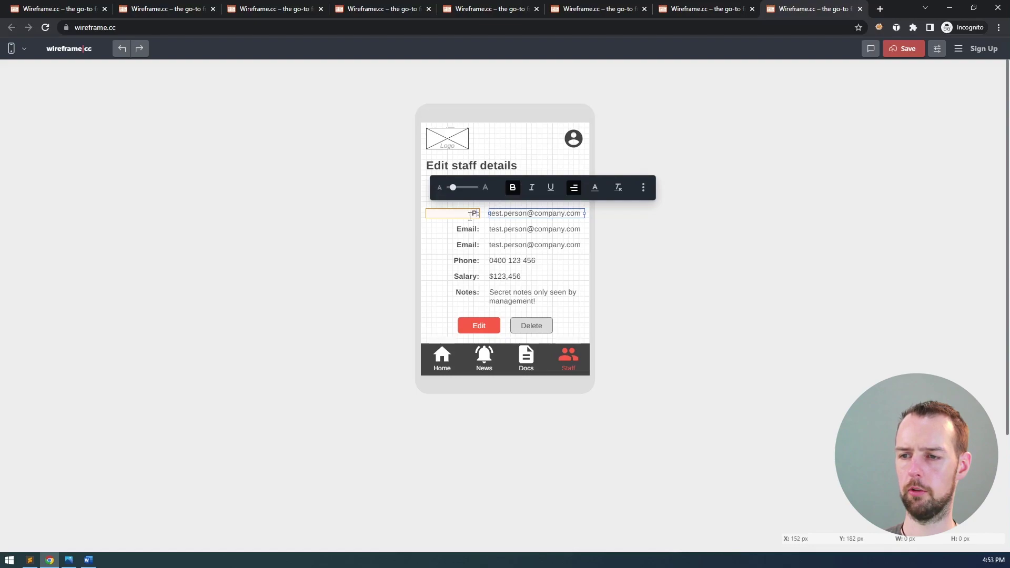
key("BackSpace")
key("BackSpace")
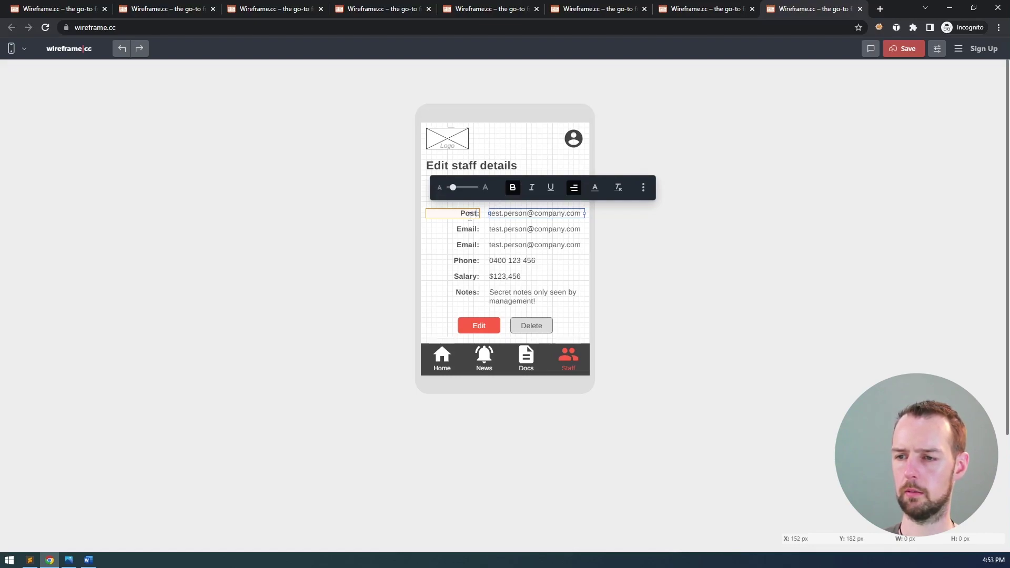
type("tion")
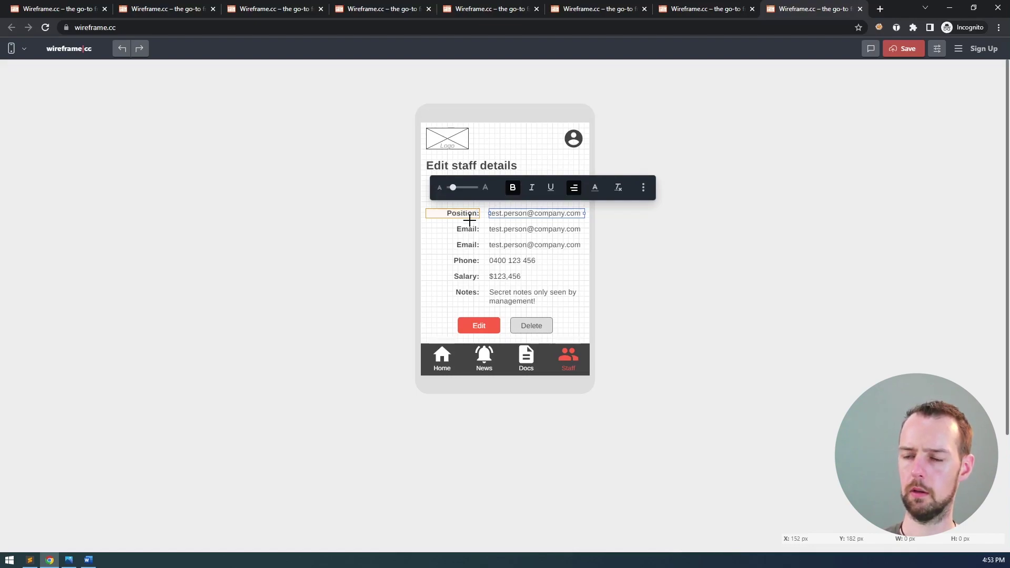
left_click(465, 228)
left_click(464, 228)
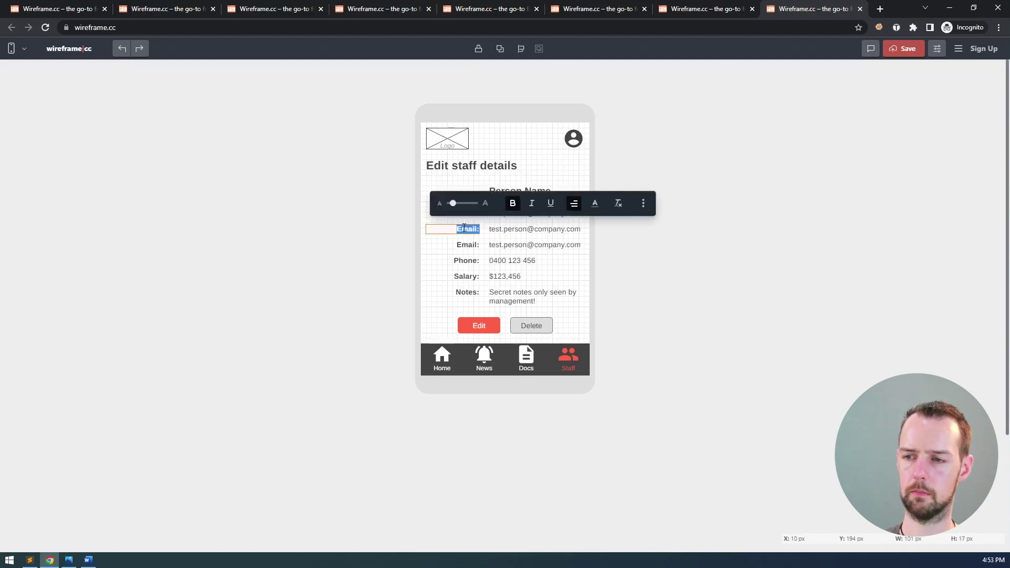
type("Department:")
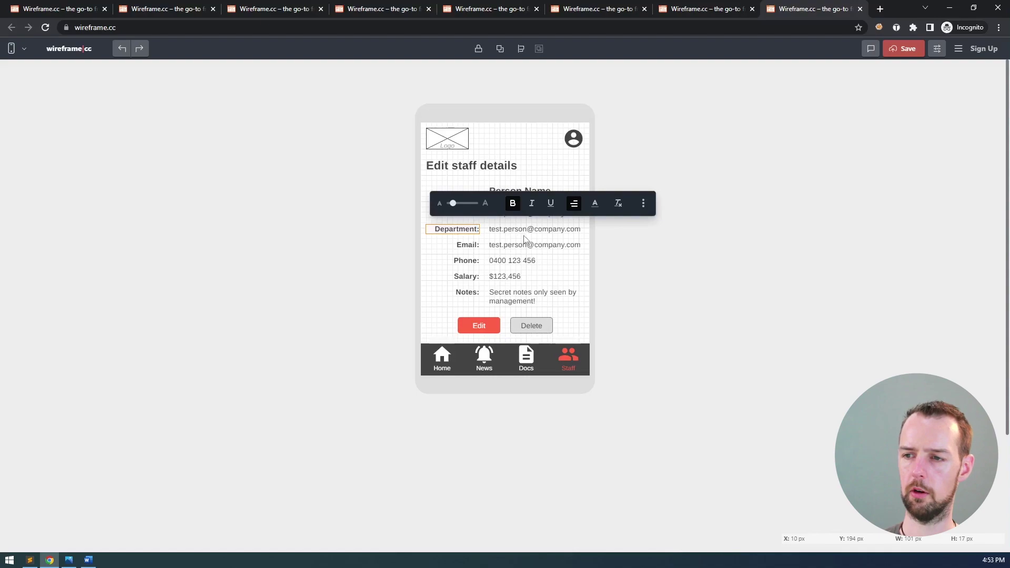
left_click(524, 236)
- Delete Person Name and add a duplicated top row labelled Name
left_click(506, 193)
key("Delete")
left_click(498, 211)
key("ctrl+d")
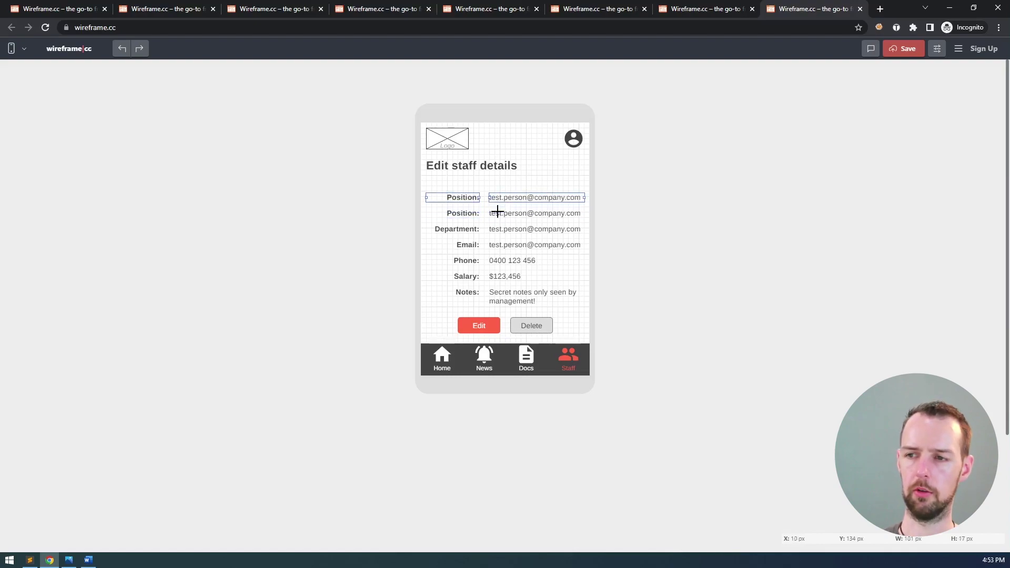
double_click(466, 199)
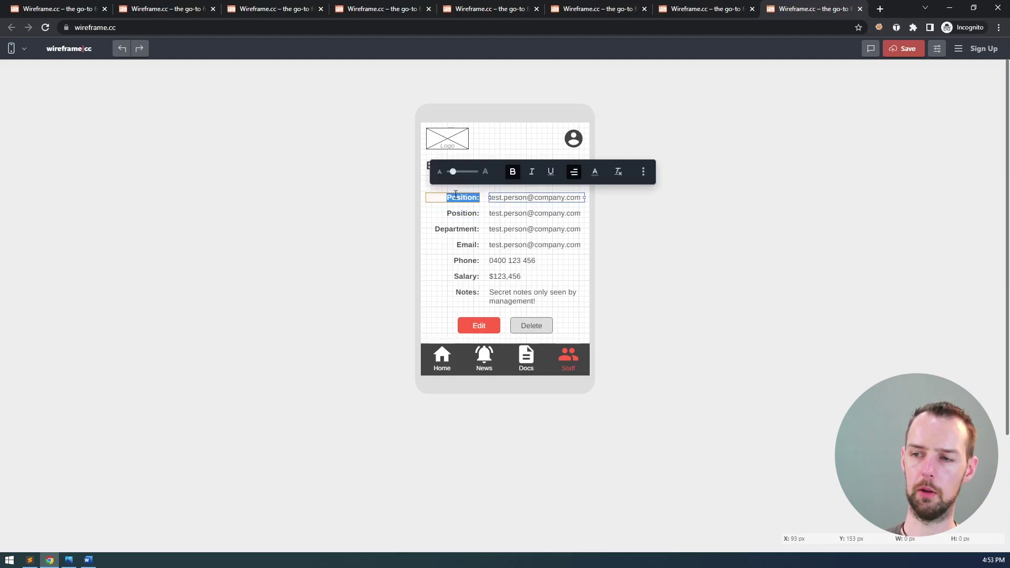
type("Name:")
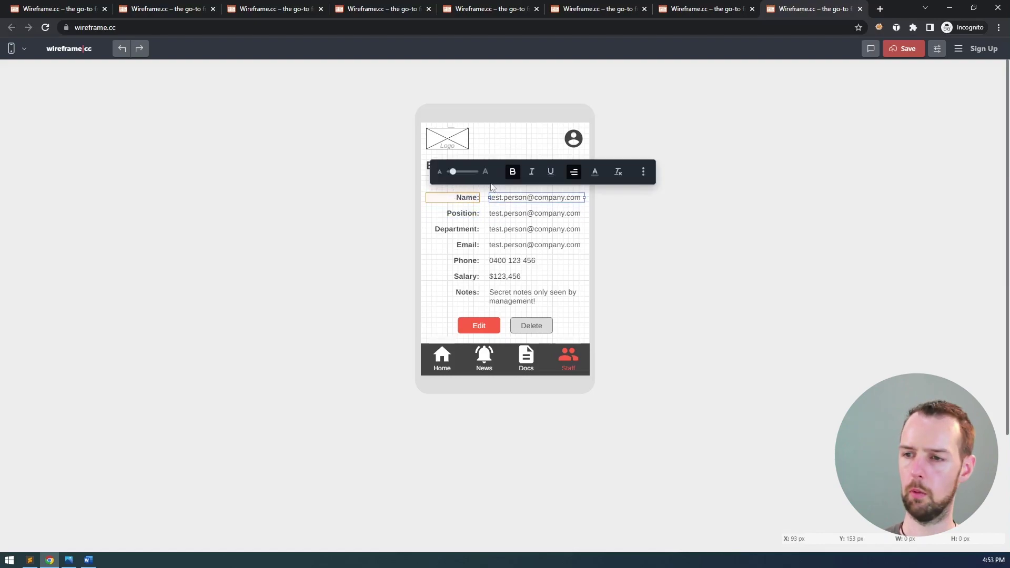
- Fill the Name value with 'Test Person'
left_click(507, 204)
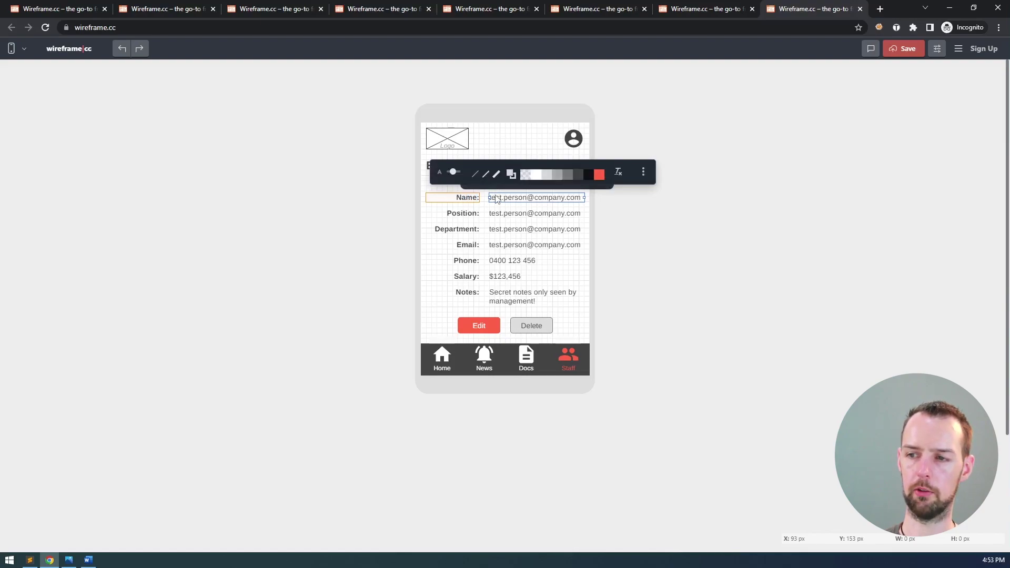
left_click(501, 210)
double_click(507, 199)
key("ctrl+a")
type("Test Person")
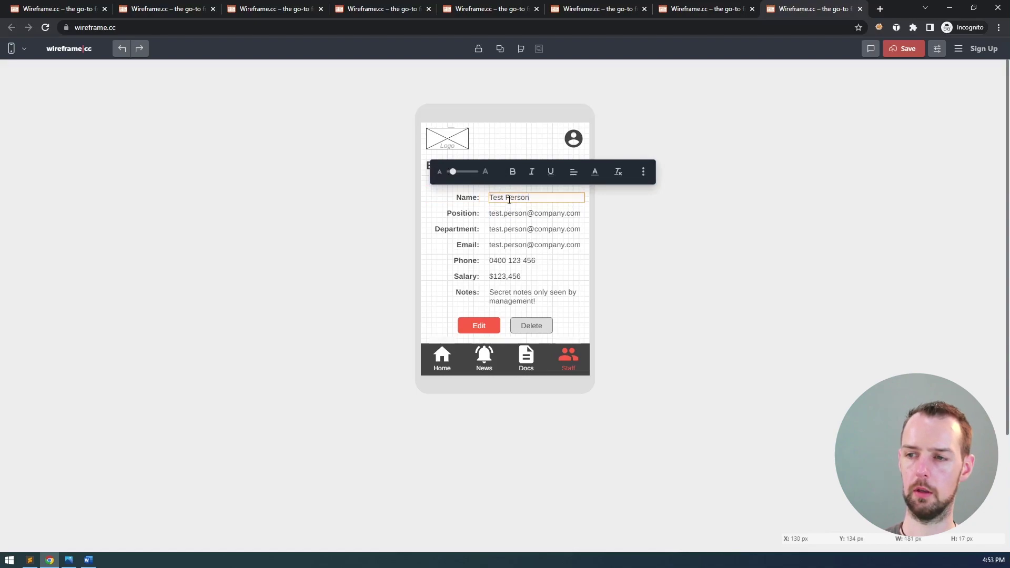
left_click(505, 214)
- Set the Position value to Manager and the Department value to Sales
double_click(510, 213)
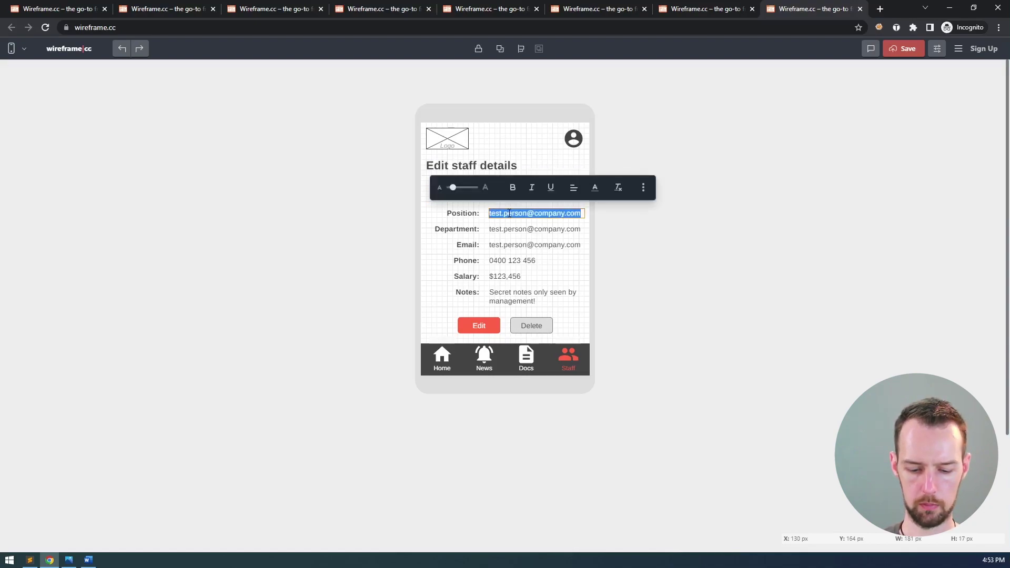
type("Position/title")
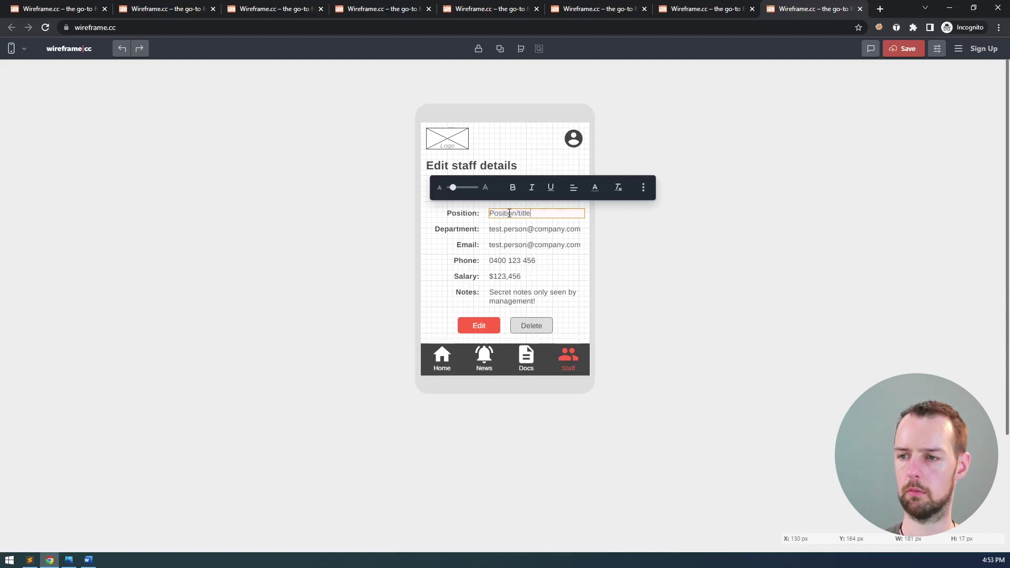
key("Escape")
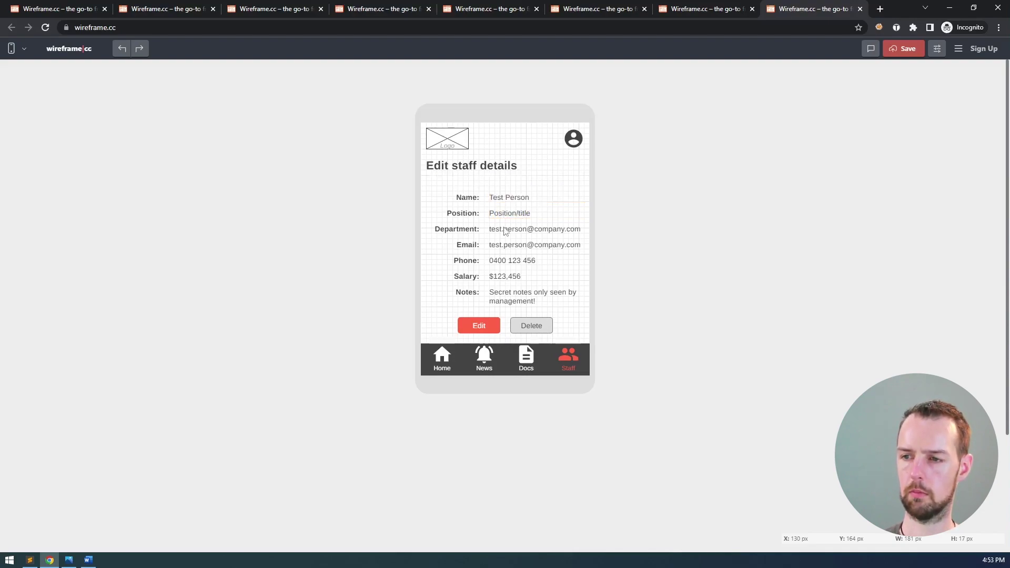
double_click(504, 230)
type("Department")
left_click(426, 248)
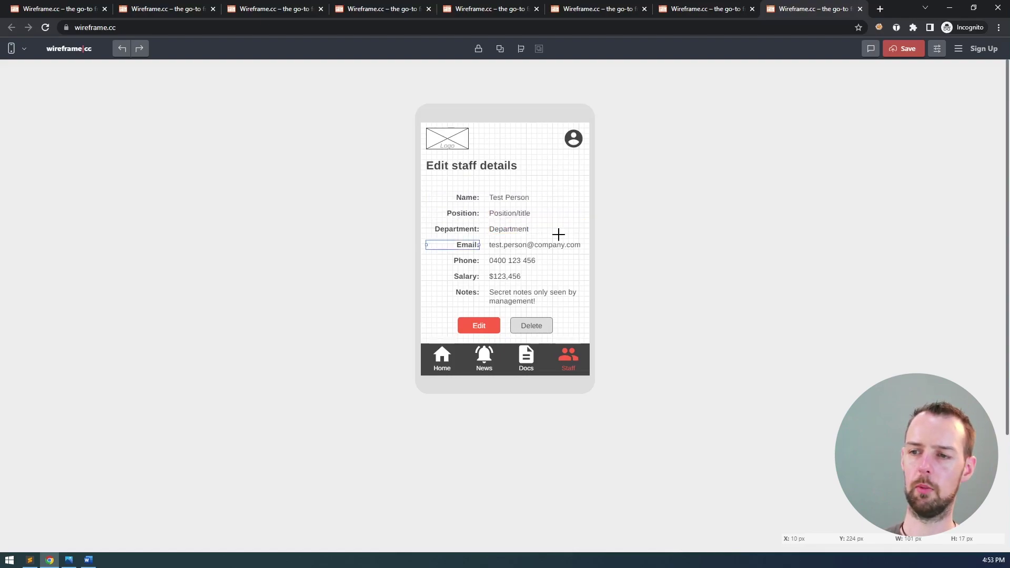
left_click(520, 232)
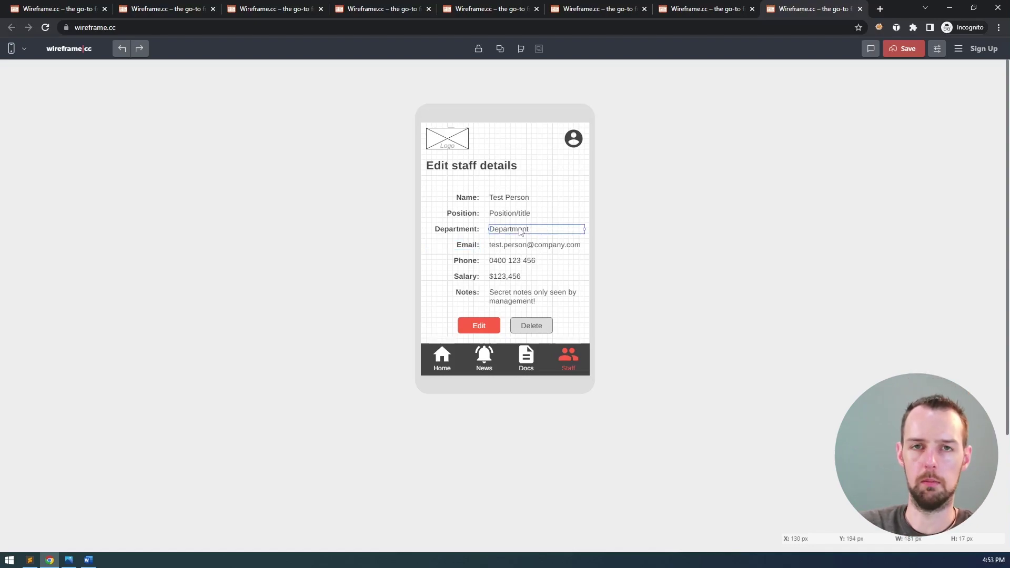
double_click(520, 232)
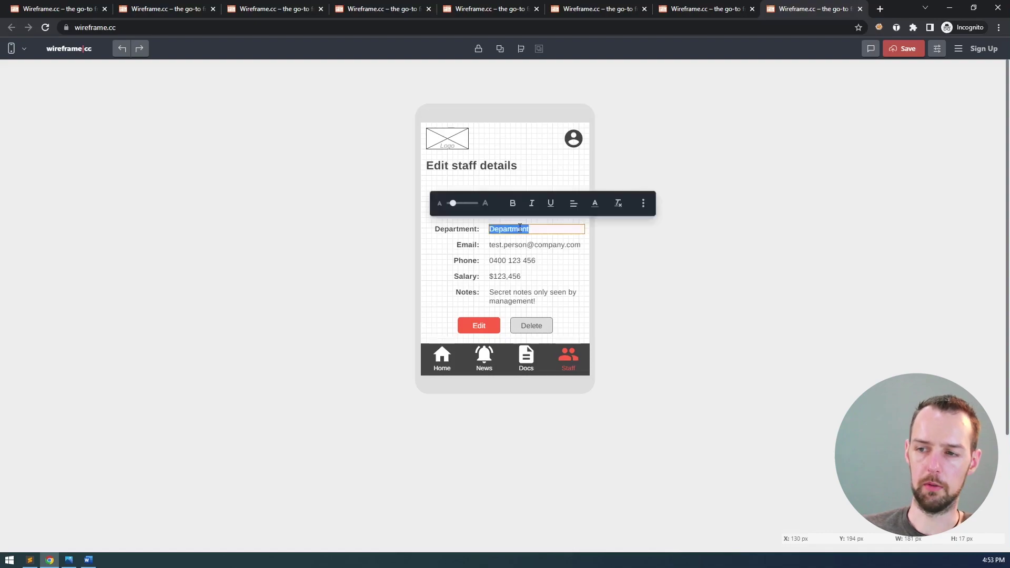
type("Sales")
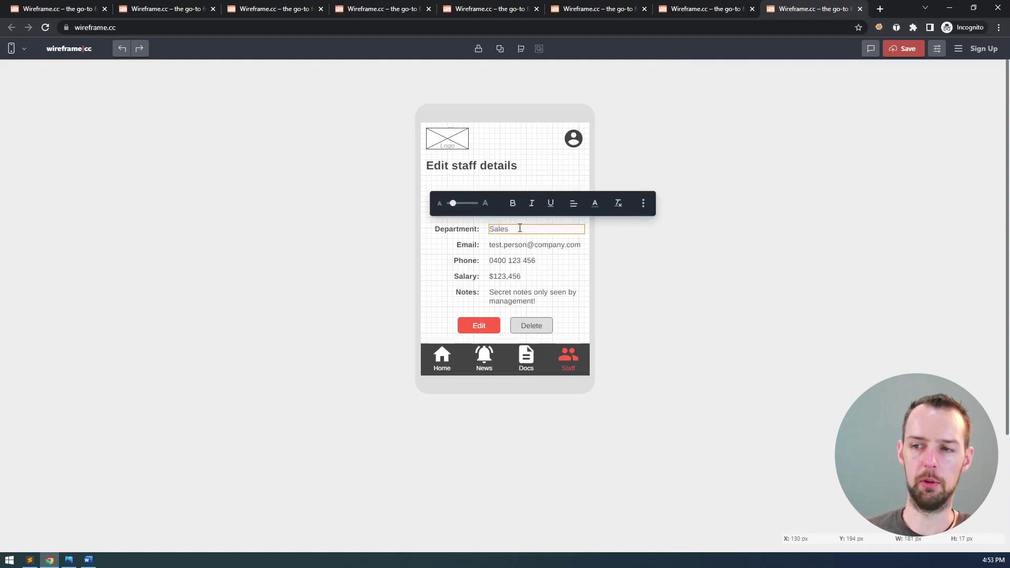
key("Escape")
double_click(507, 214)
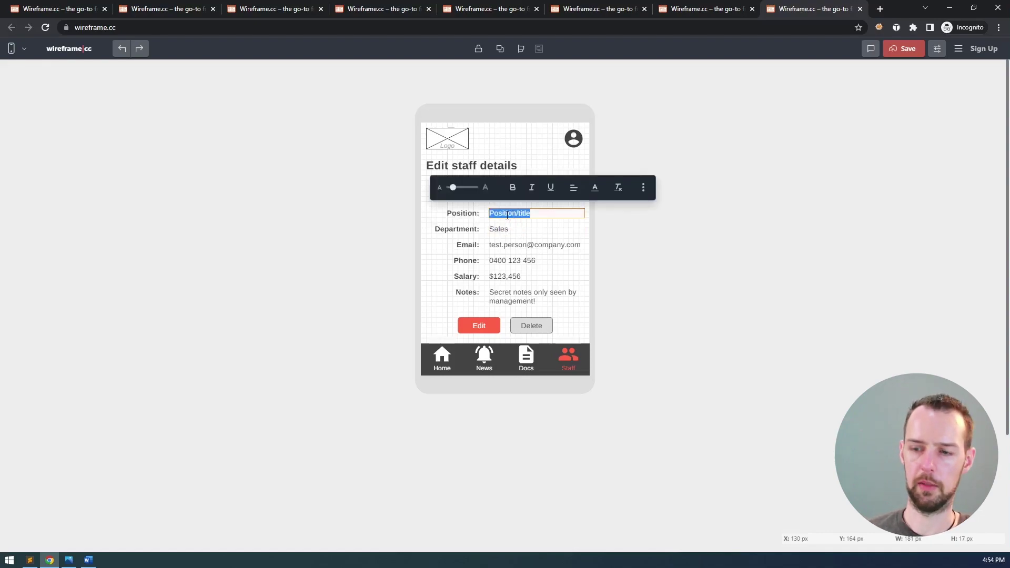
type("Manager")
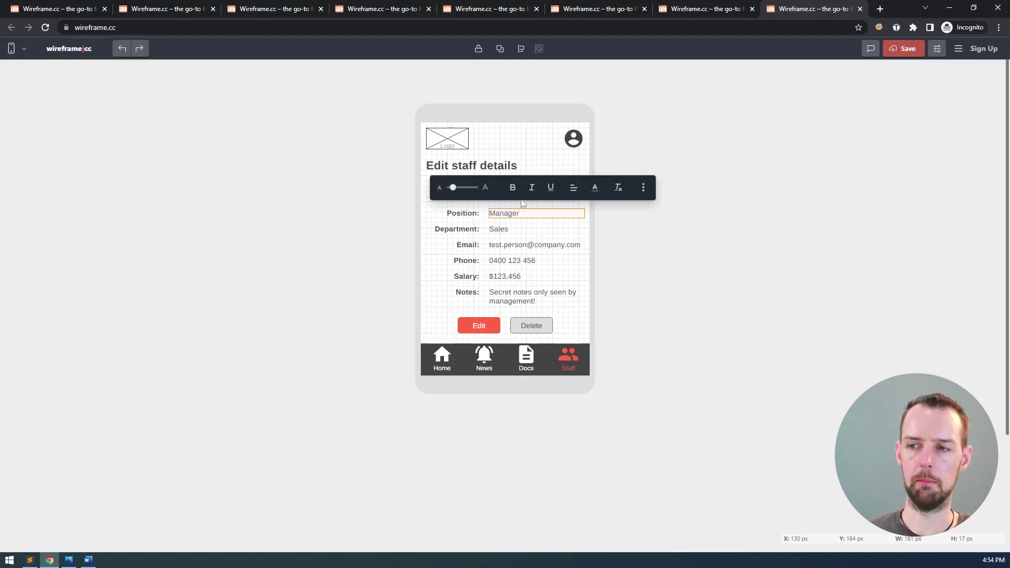
left_click(526, 205)
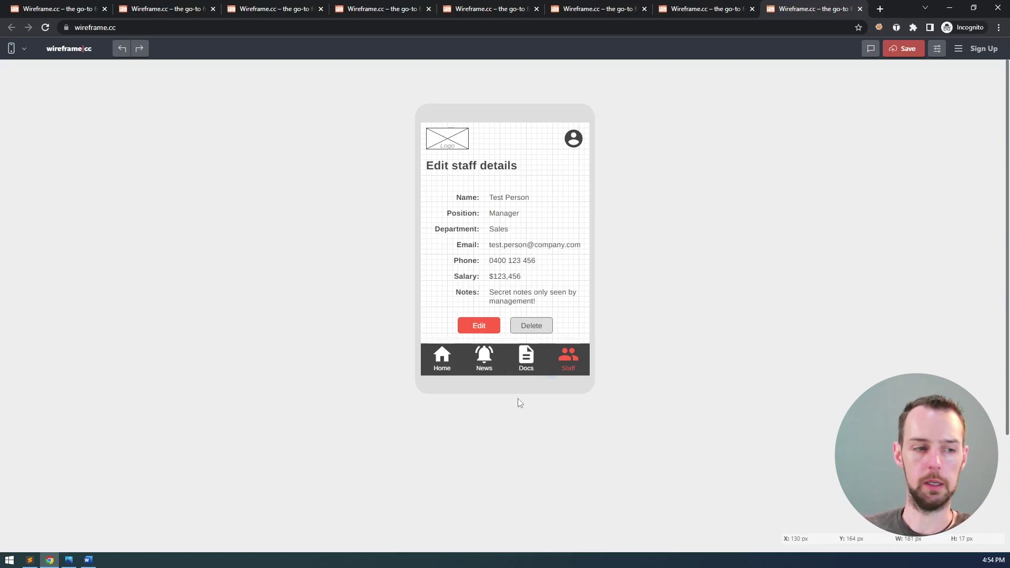
left_click_drag(588, 309, 425, 183)
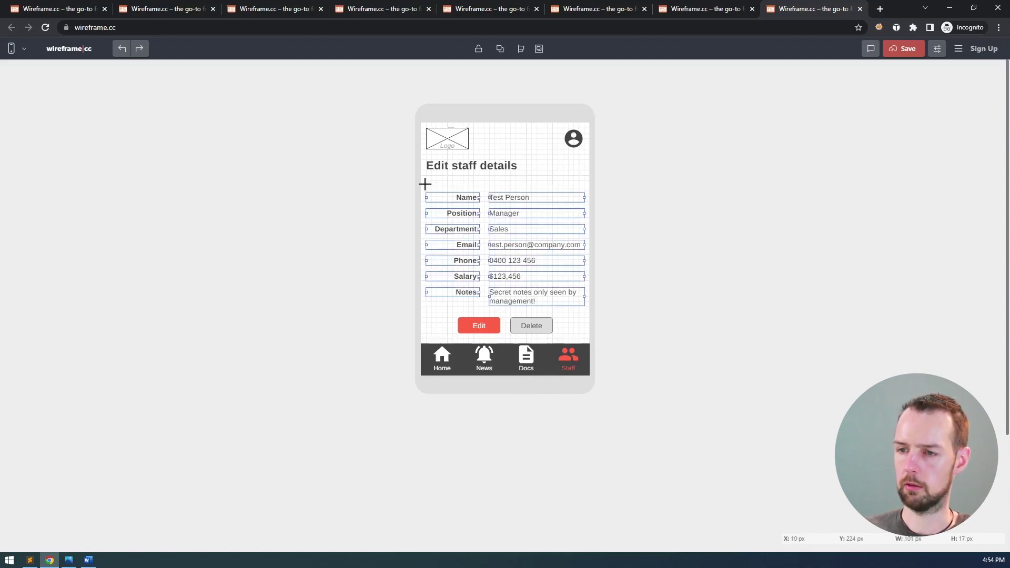
key("Up")
key("Up")
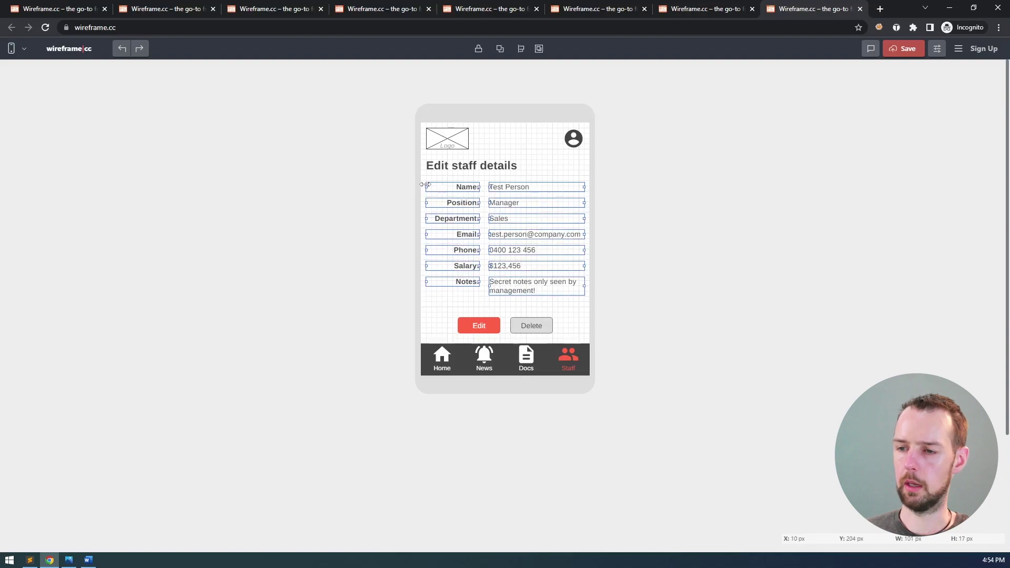
left_click(571, 311)
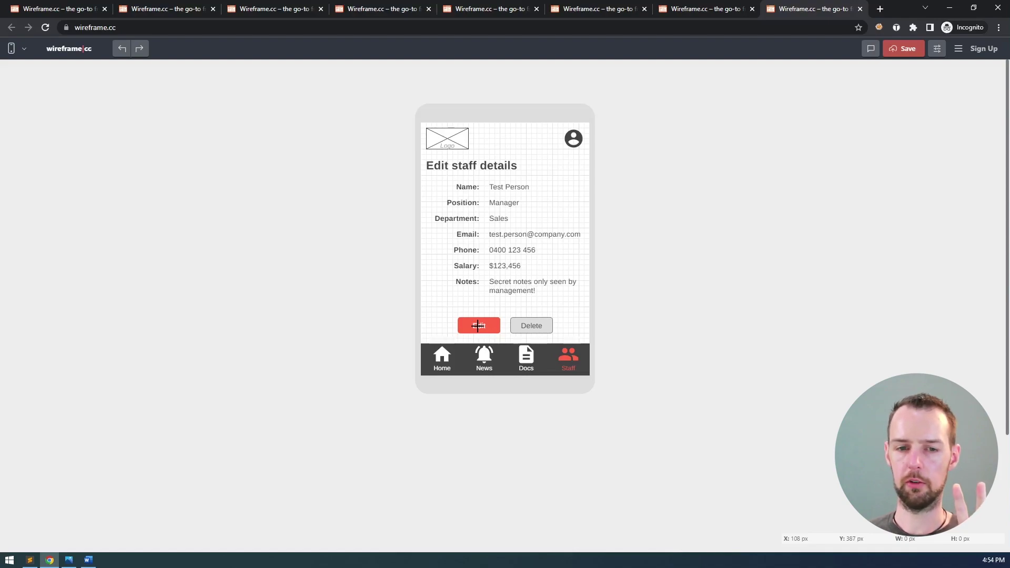
left_click(479, 326)
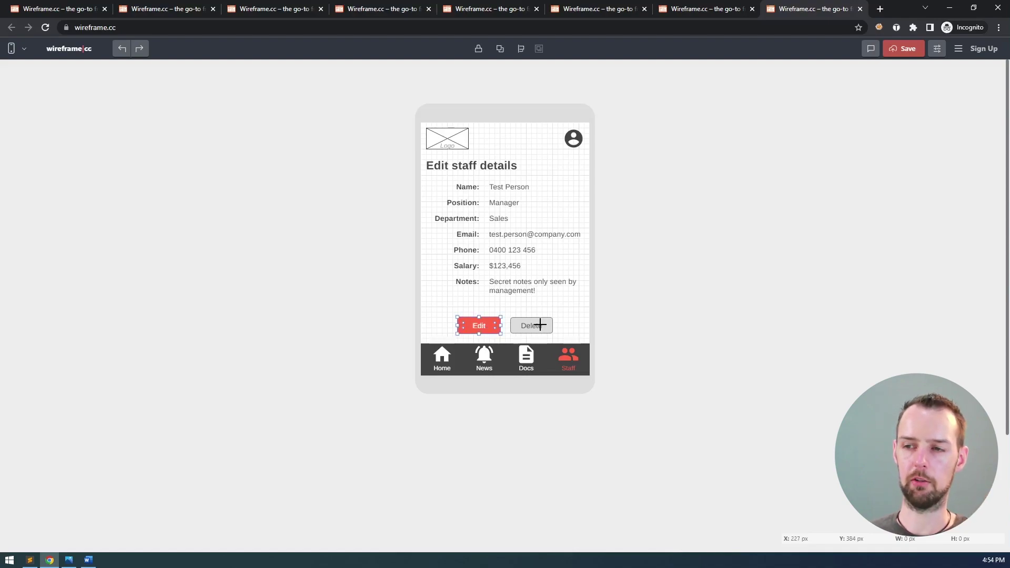
left_click(437, 165)
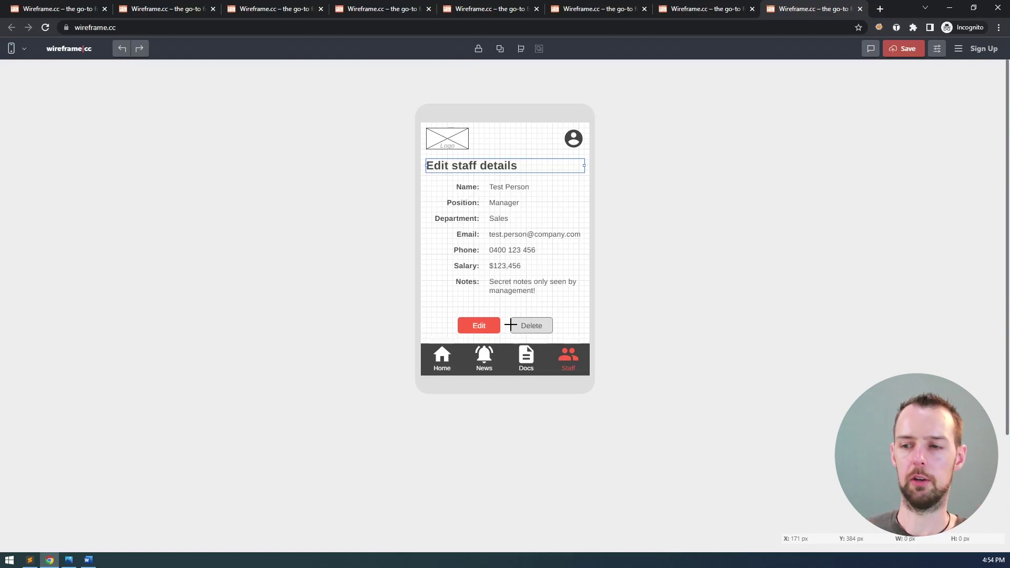
- Relabel the Edit button as Save and the Delete button as Cancel
double_click(479, 325)
type("Save")
double_click(522, 326)
type("Cancel")
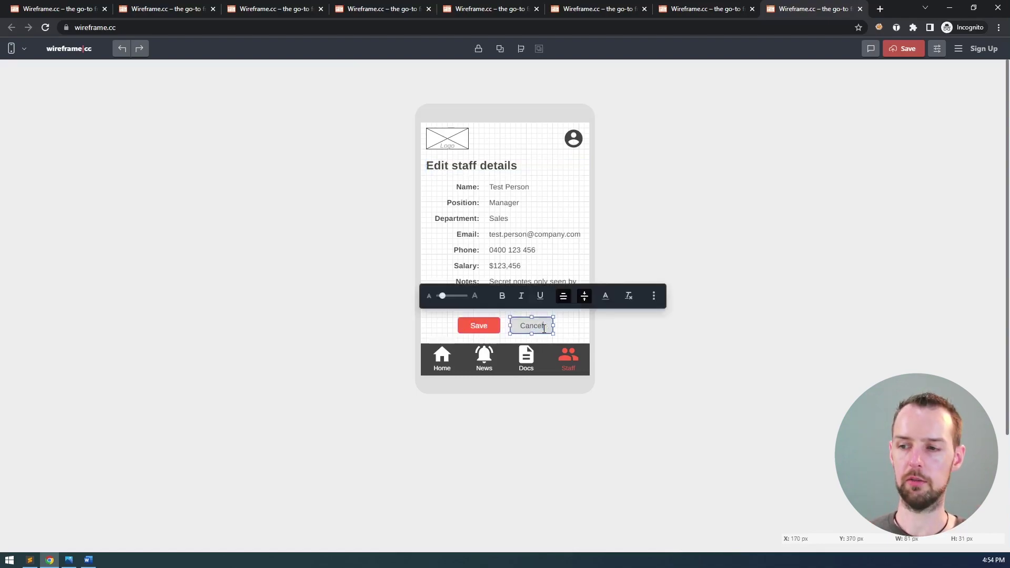
left_click(572, 329)
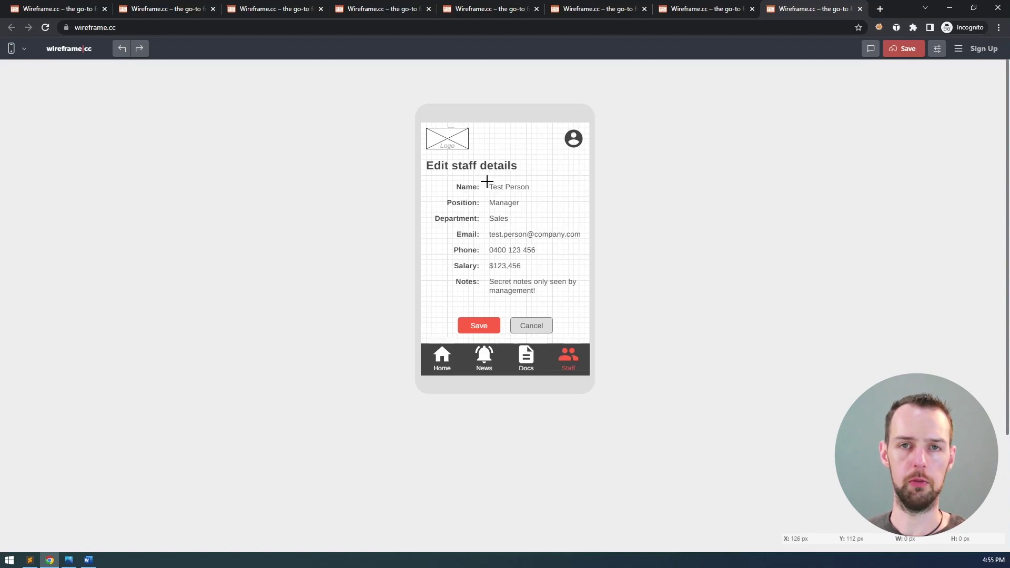
- Uncheck Enable Smart Guides in the editor settings and close the panel
left_click(937, 48)
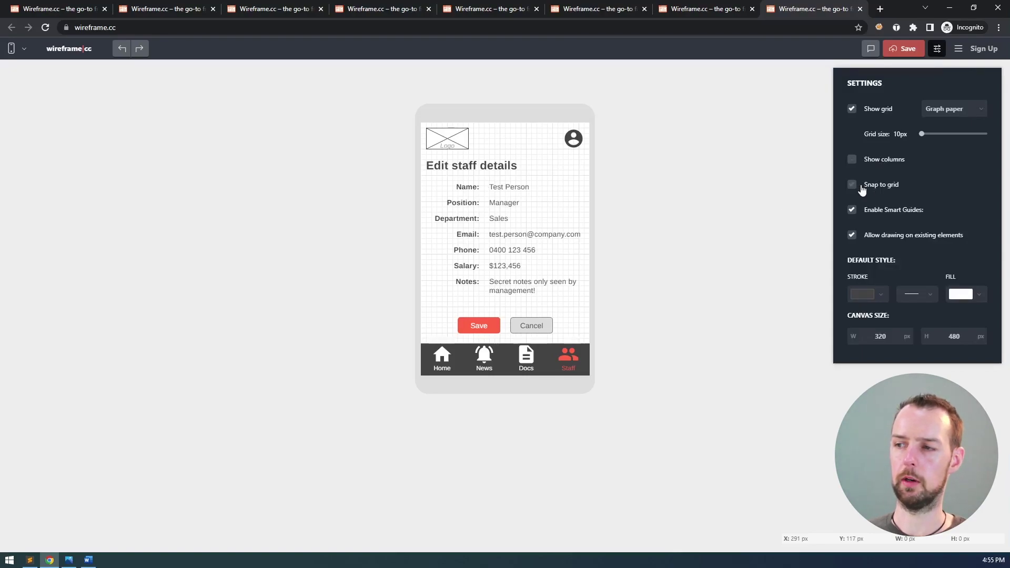
left_click(868, 212)
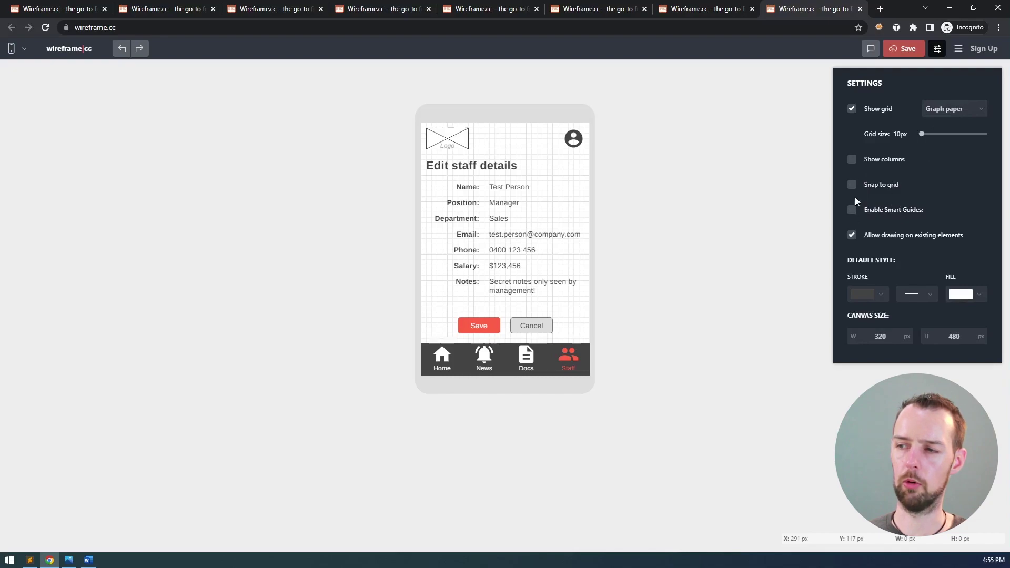
left_click(937, 49)
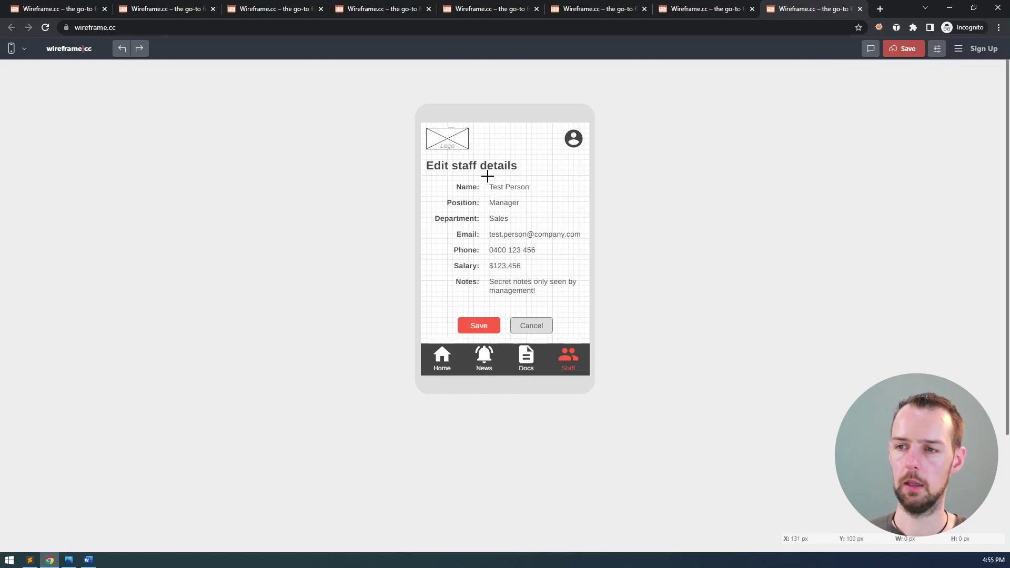
- Draw a box over the Name value and convert it into a text input field
left_click_drag(487, 181, 587, 195)
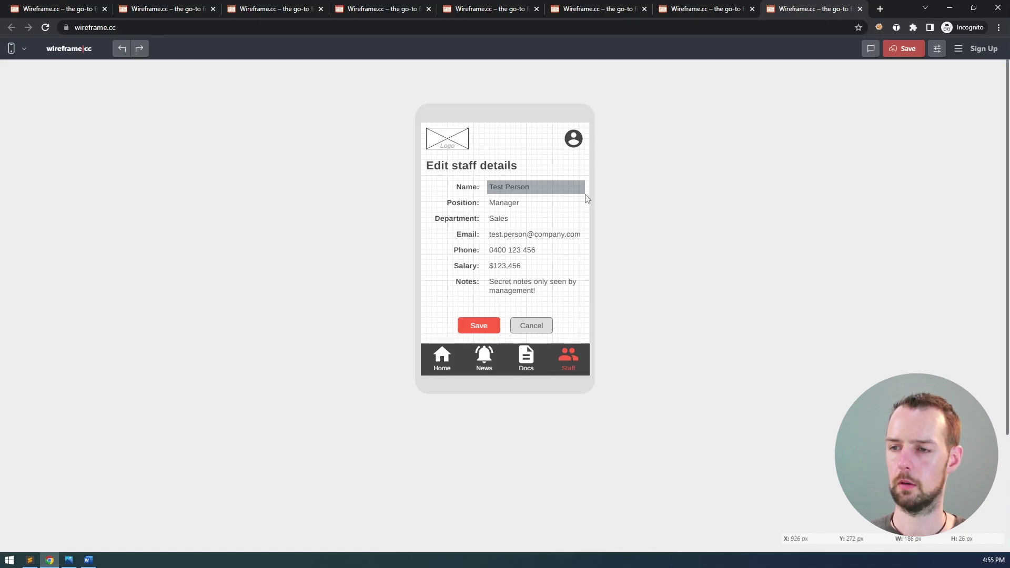
left_click_drag(587, 199, 583, 194)
left_click(420, 162)
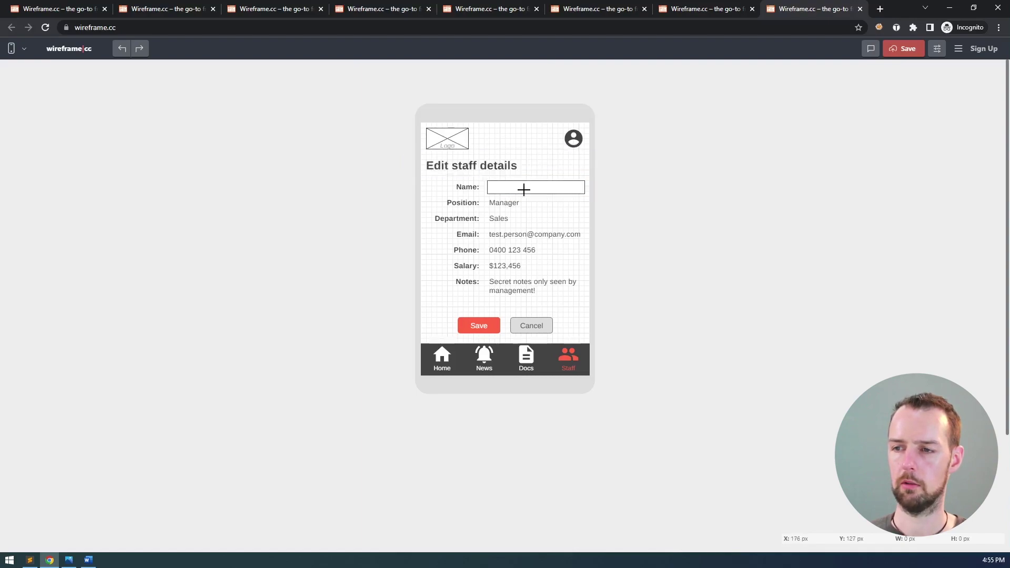
left_click(529, 191)
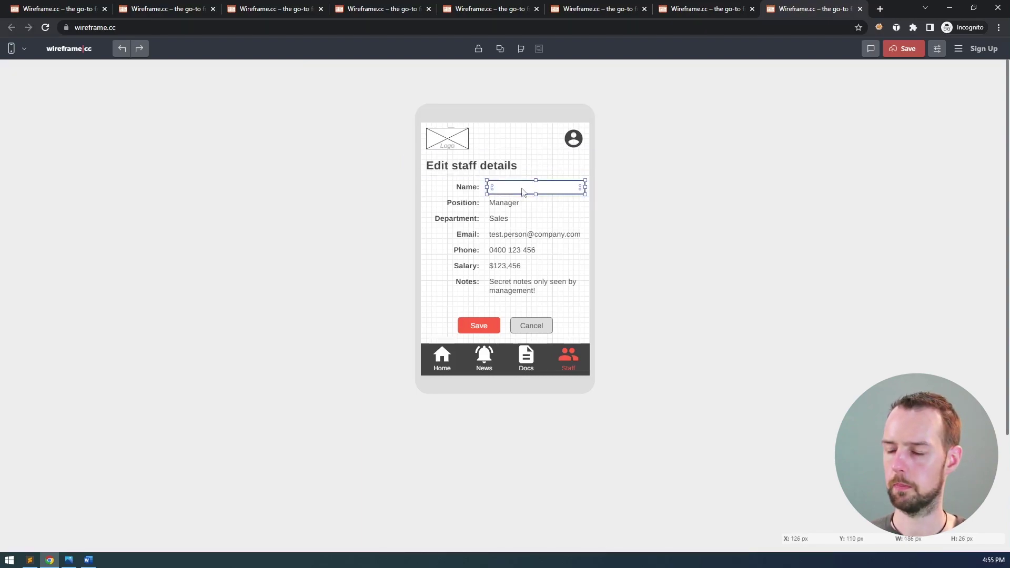
left_click(492, 186)
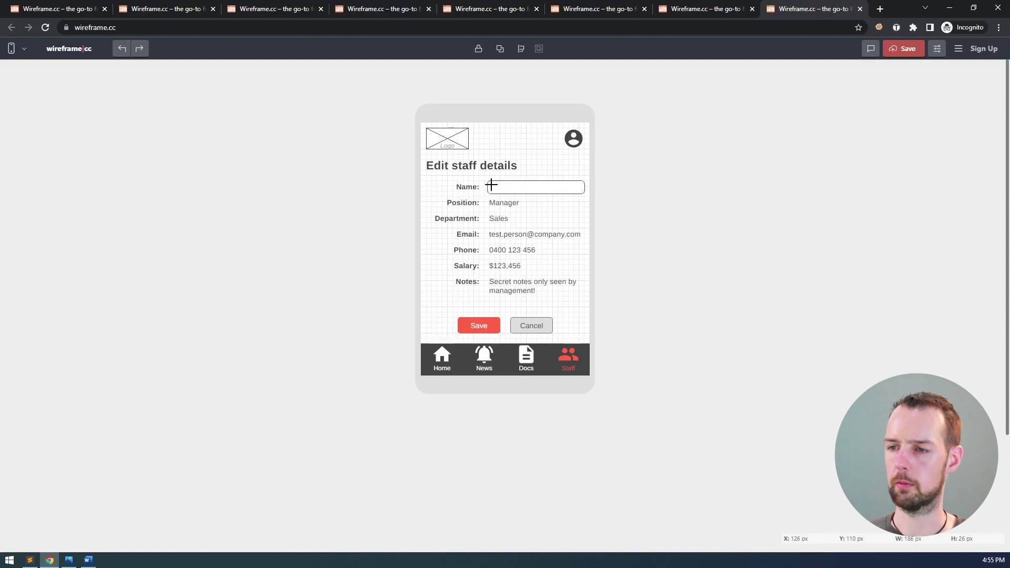
left_click(493, 185)
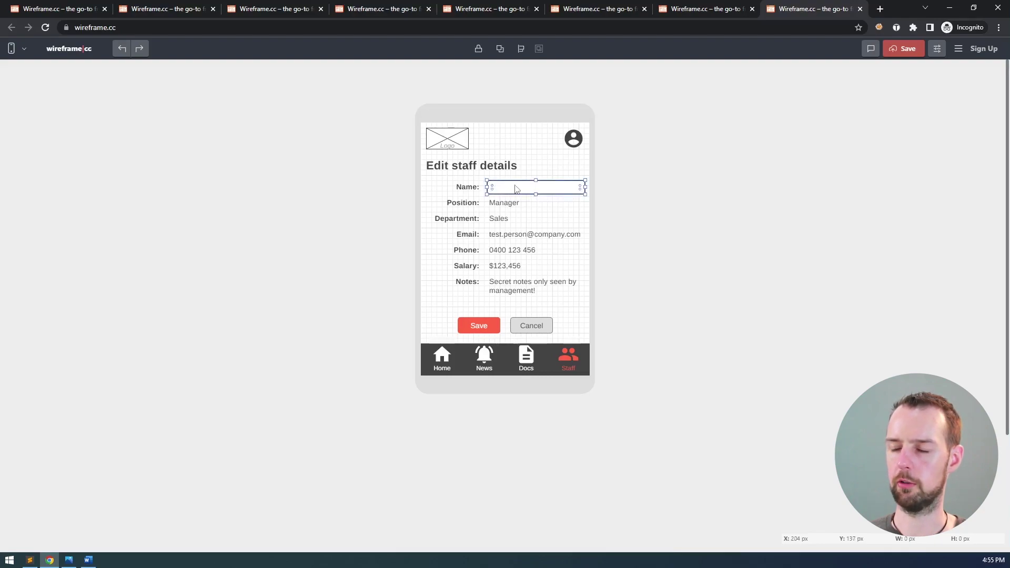
- Enter Test Person in the Name field and stretch its left edge leftward
double_click(569, 184)
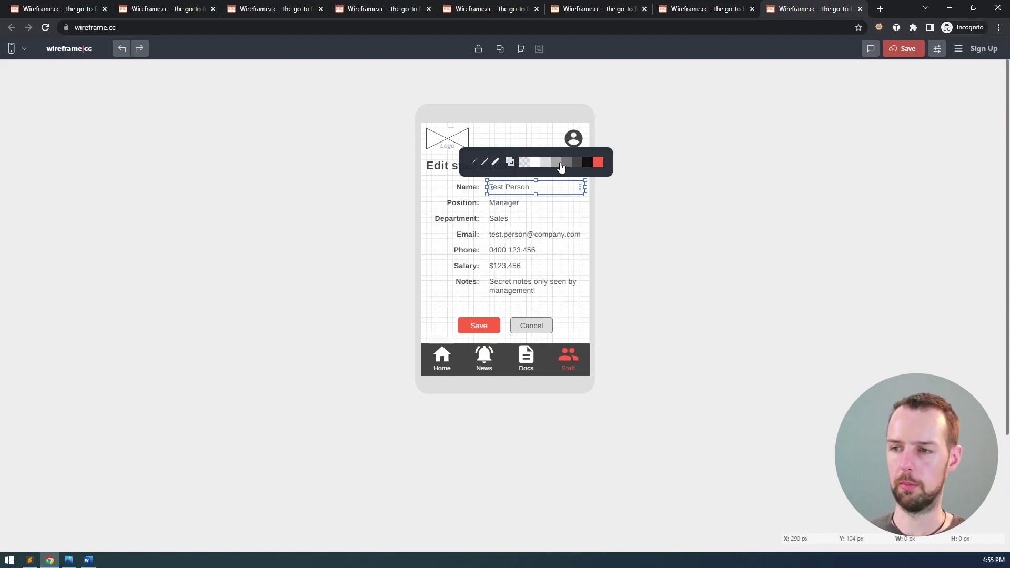
left_click(548, 135)
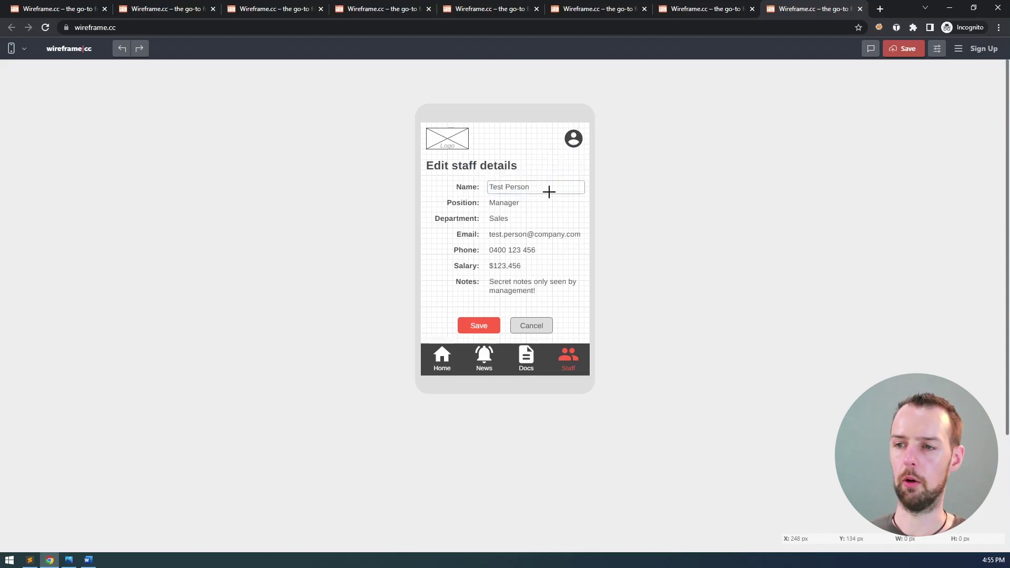
left_click(582, 183)
left_click_drag(487, 187, 484, 187)
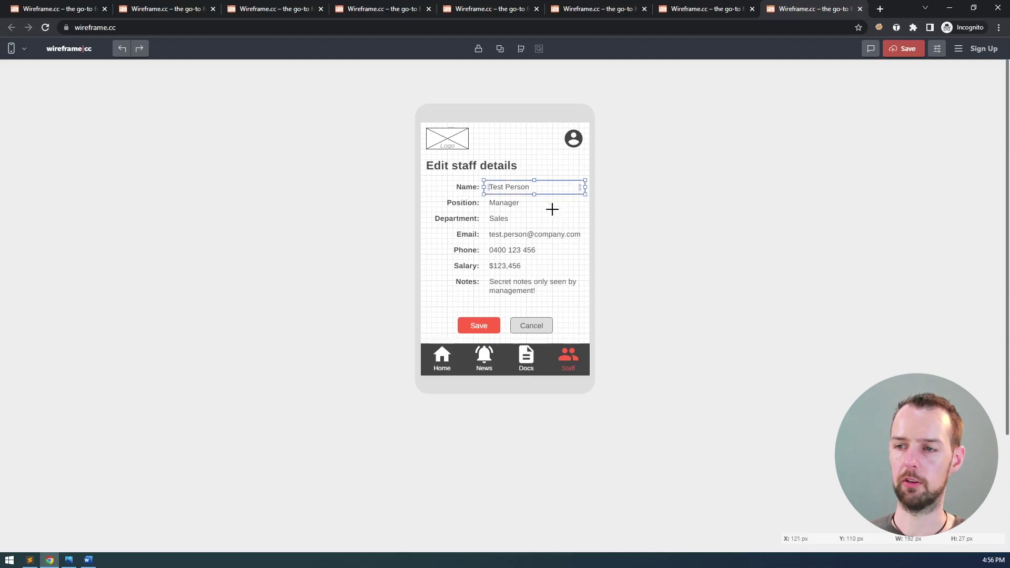
left_click(561, 162)
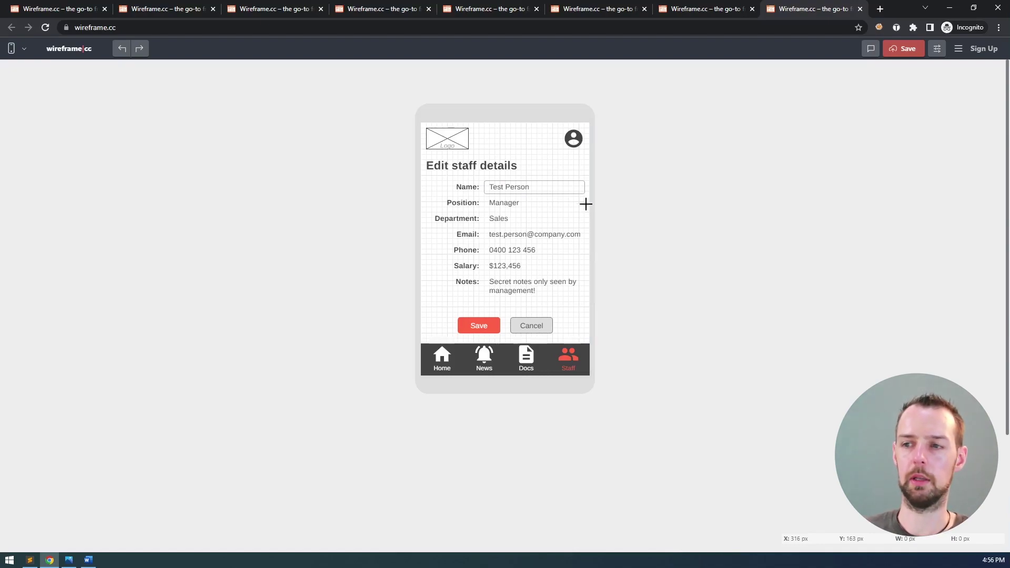
- Paste copies of the Name input box onto Position, Department, Email and Phone rows; make Notes taller
left_click(581, 185)
left_click(609, 189)
key("ctrl+v")
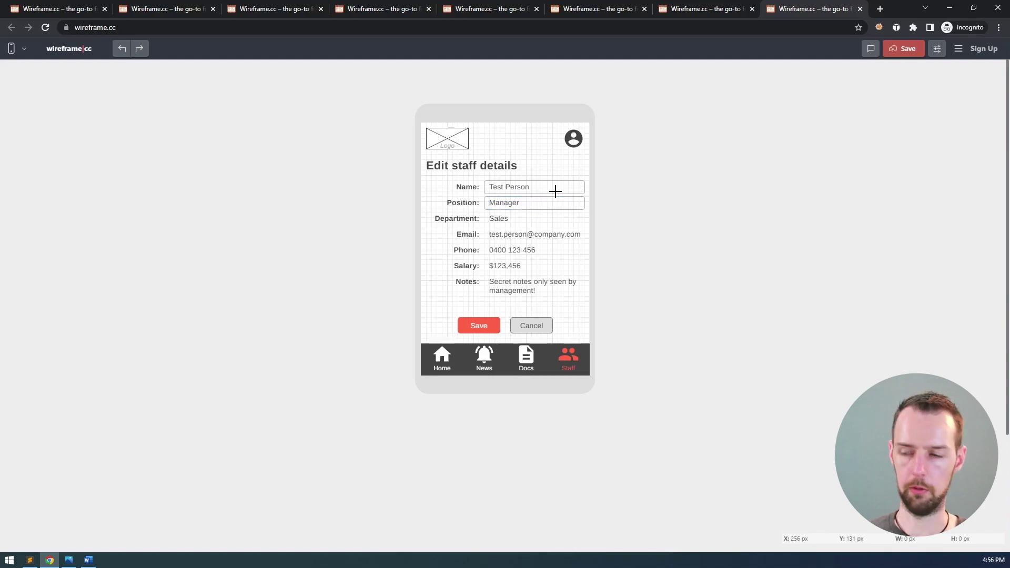
key("ctrl+v")
key("Escape")
key("ctrl+v")
key("ctrl+v")
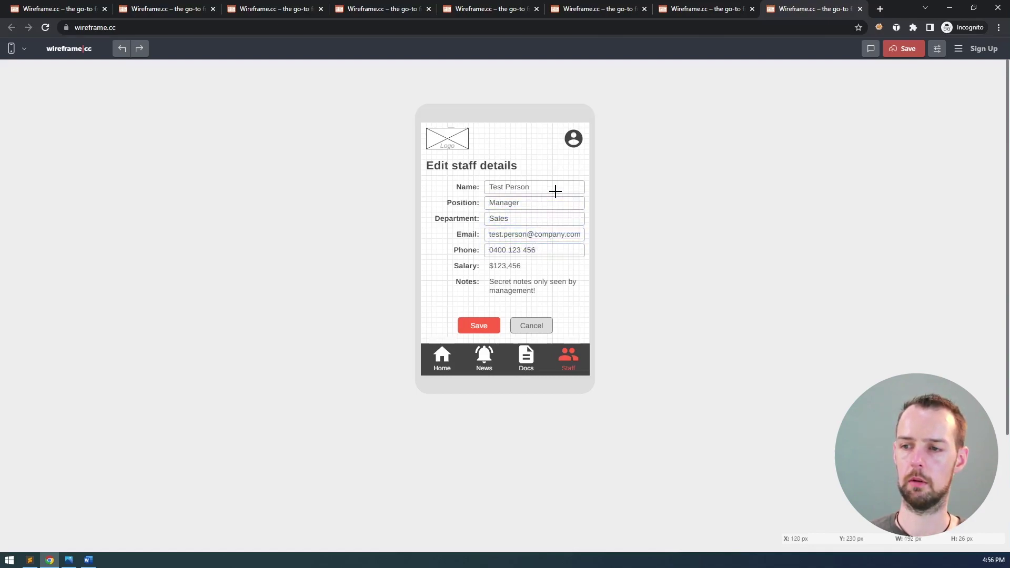
key("ctrl+v")
key("ctrl+v")
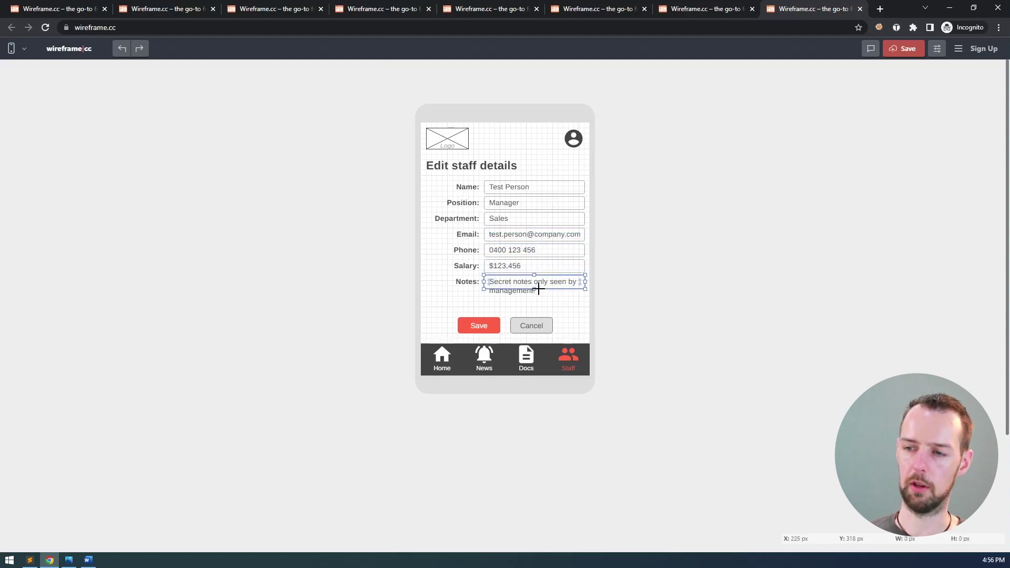
left_click_drag(534, 289, 535, 310)
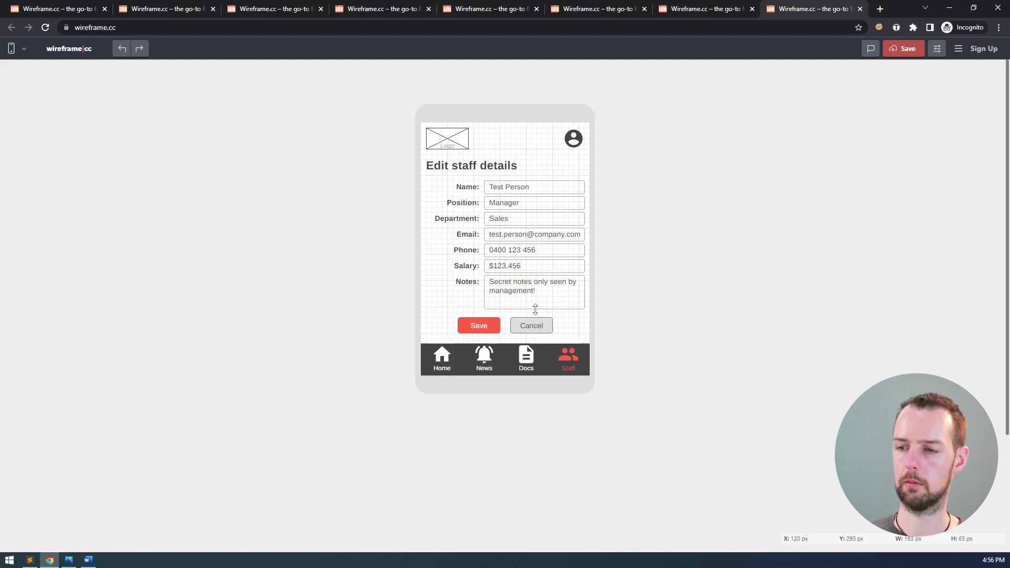
left_click(575, 322)
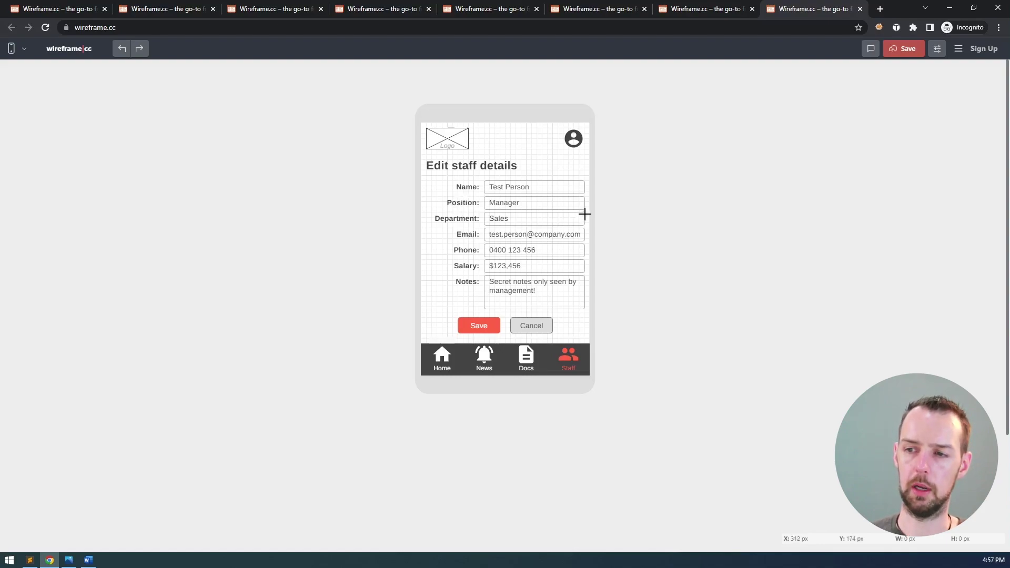
- Convert a box over the Department field into a dropdown with no fill and a lighter border
left_click(558, 220)
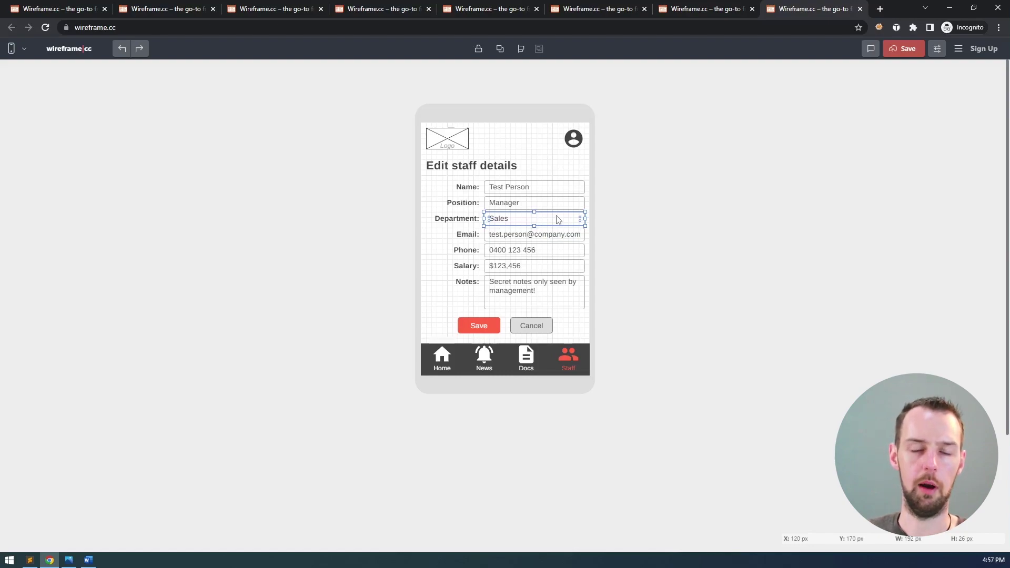
key("Escape")
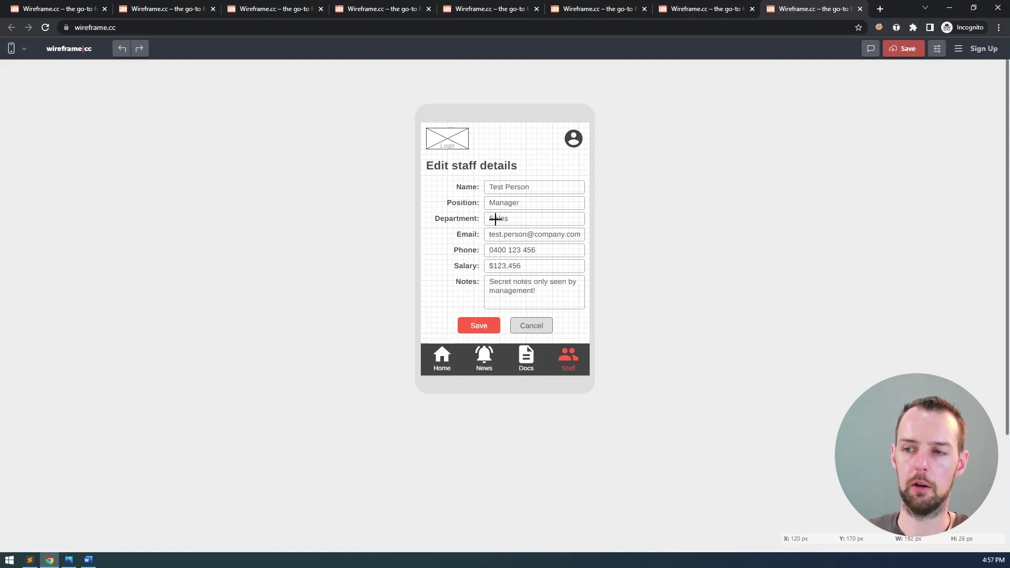
left_click_drag(484, 212, 585, 226)
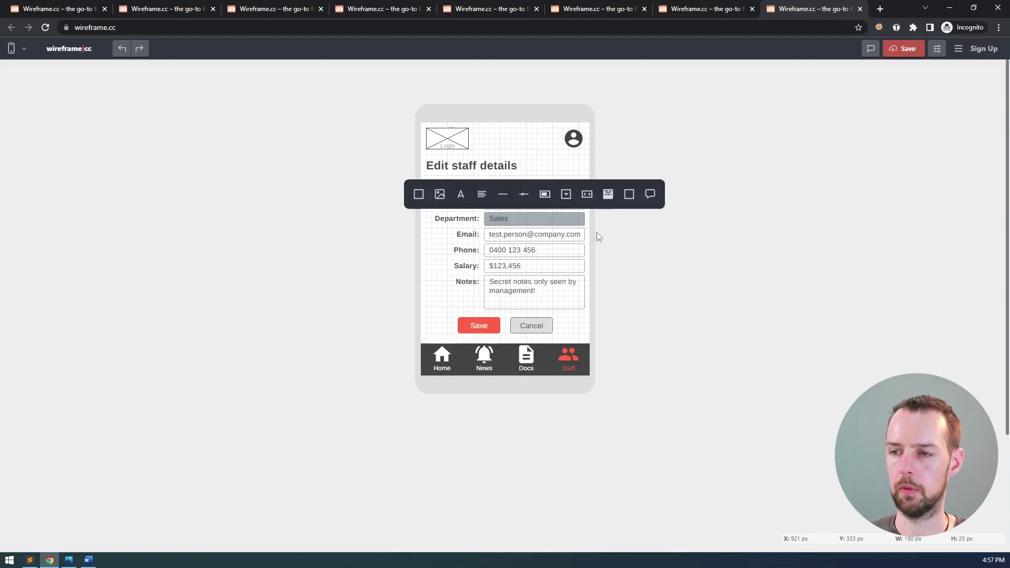
left_click(567, 195)
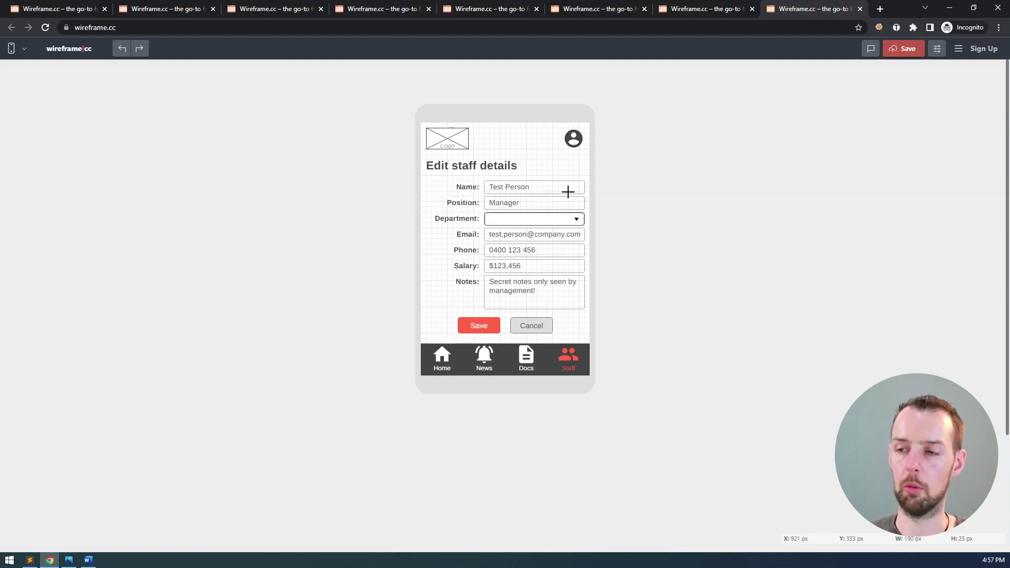
left_click(565, 216)
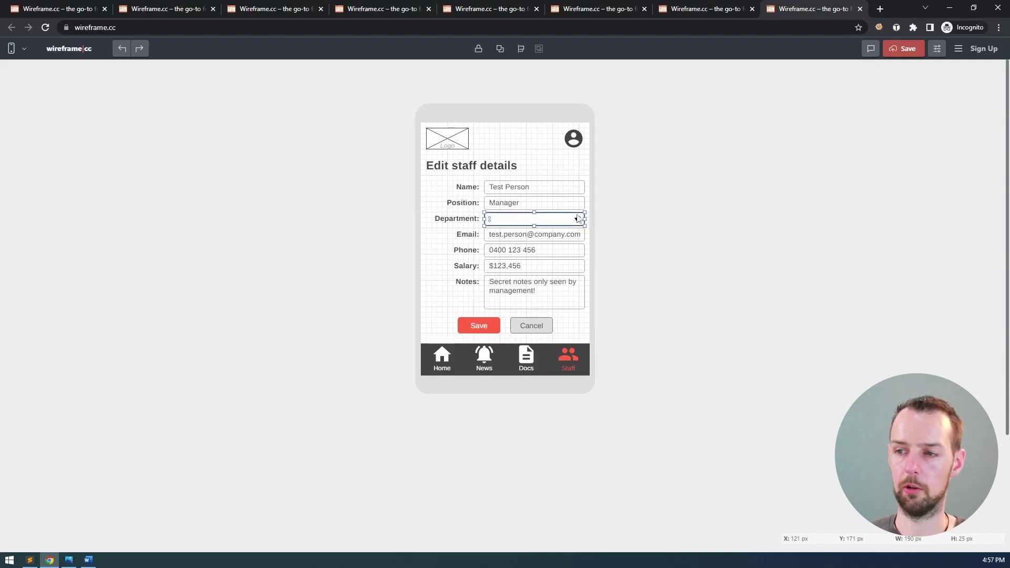
left_click(555, 199)
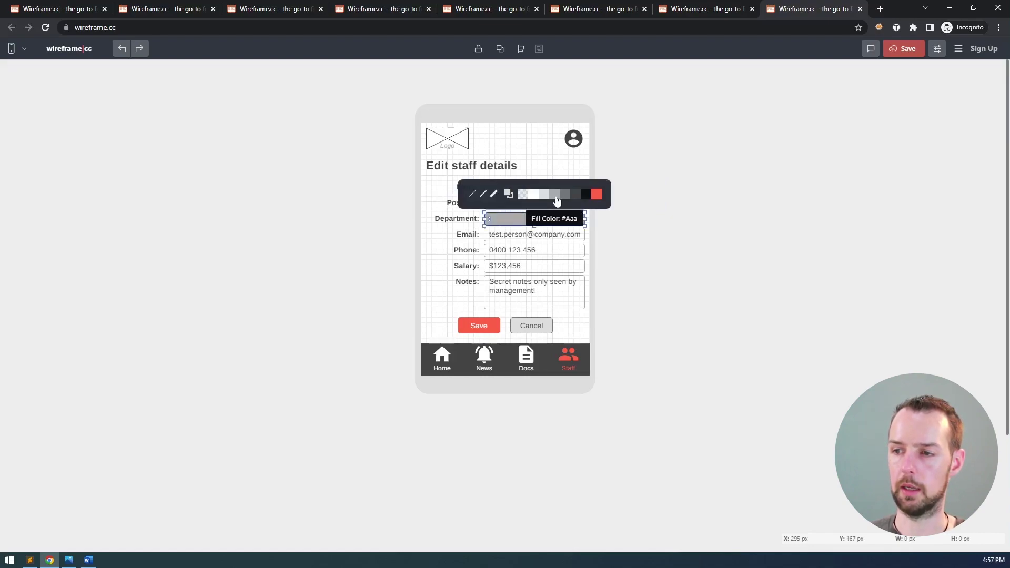
left_click(508, 194)
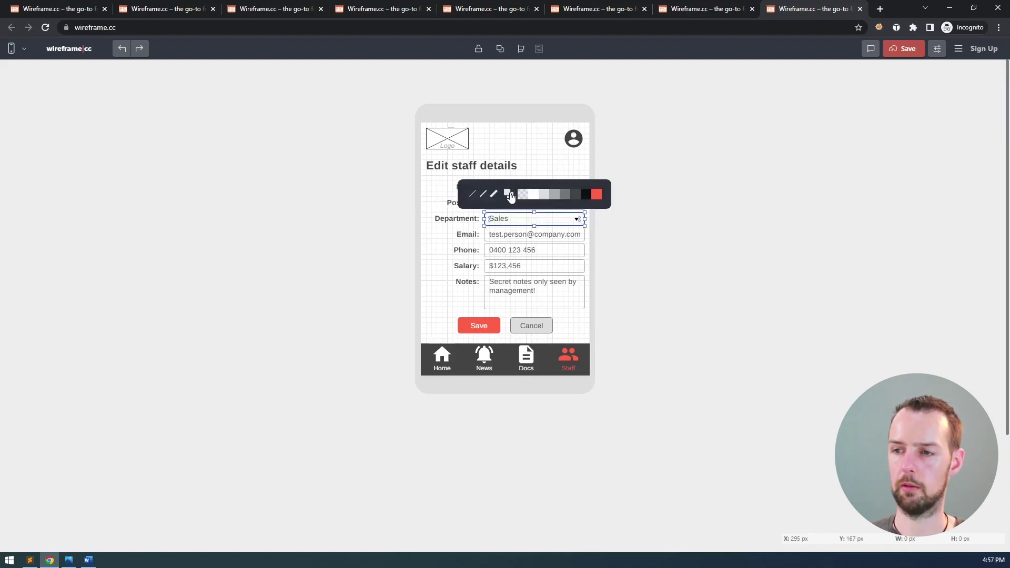
left_click(549, 200)
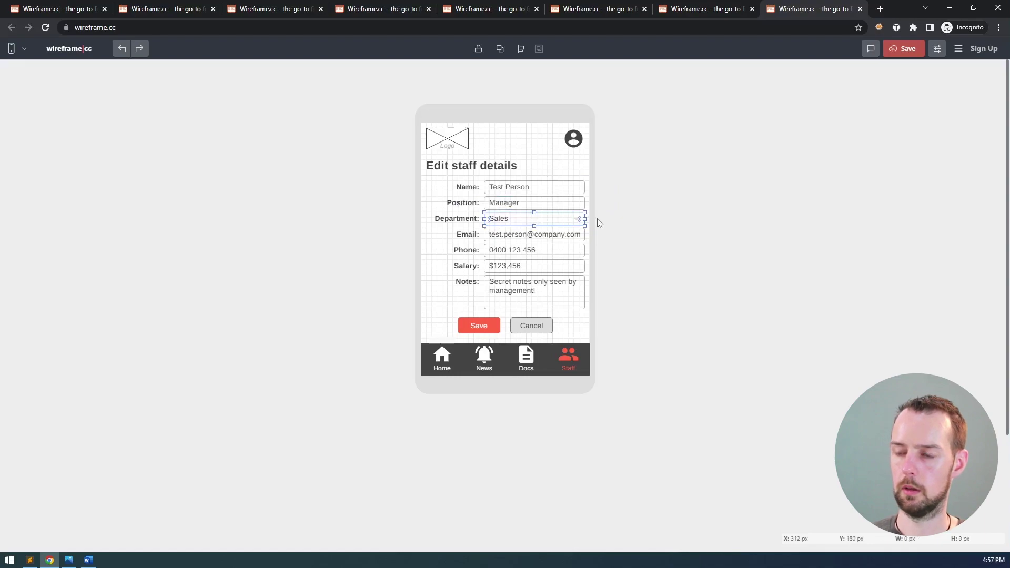
- Move the dropdown down from the Position row into the Department row, keeping it unfilled
key("Up")
key("Escape")
left_click(567, 225)
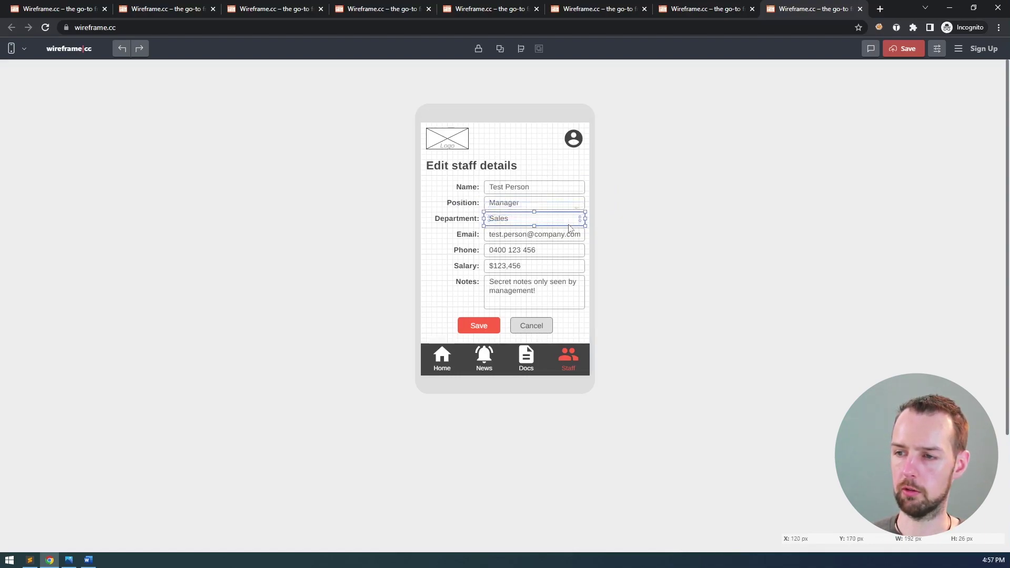
left_click(555, 212)
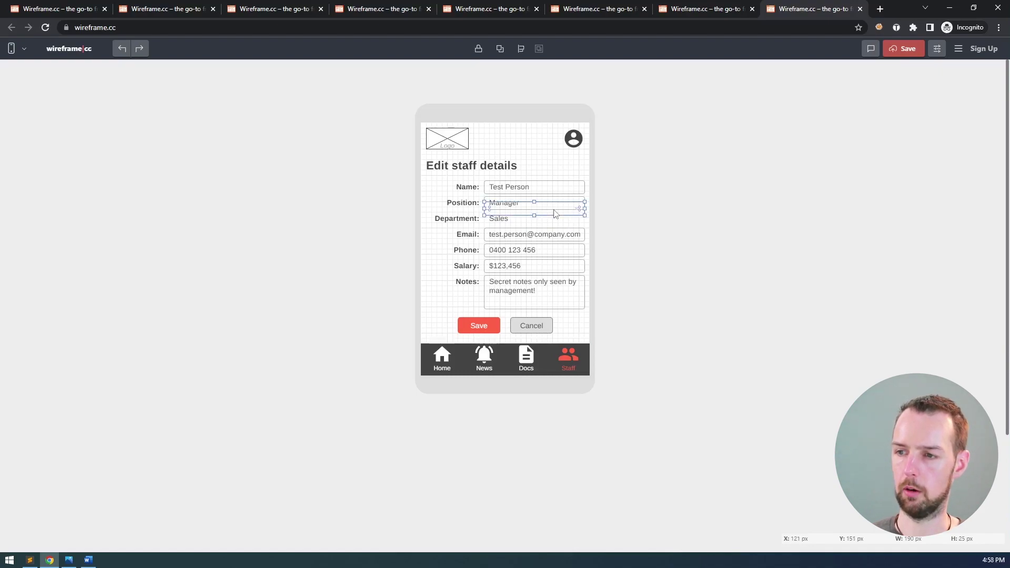
left_click(569, 205)
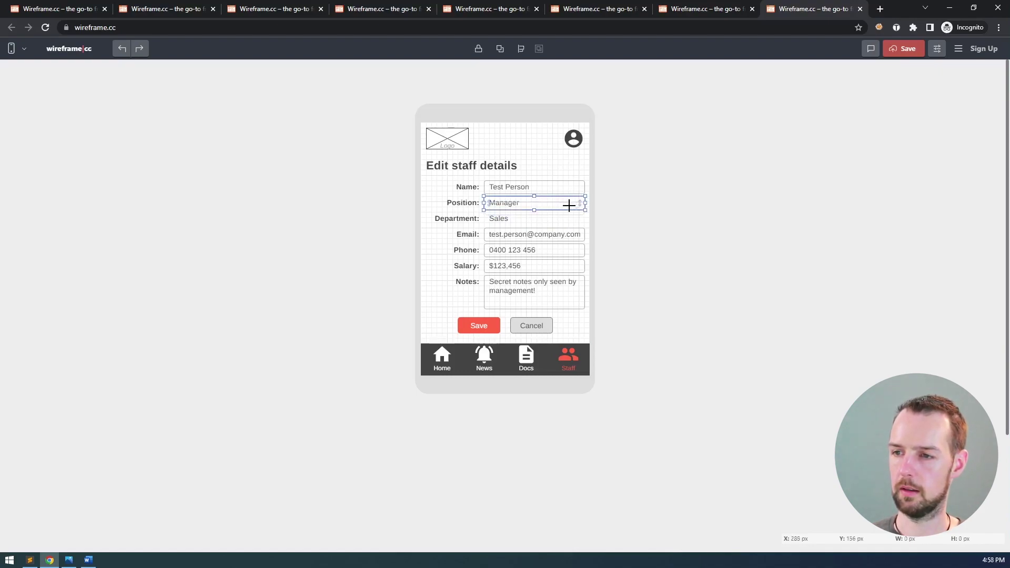
key("shift+Down")
key("shift+Down")
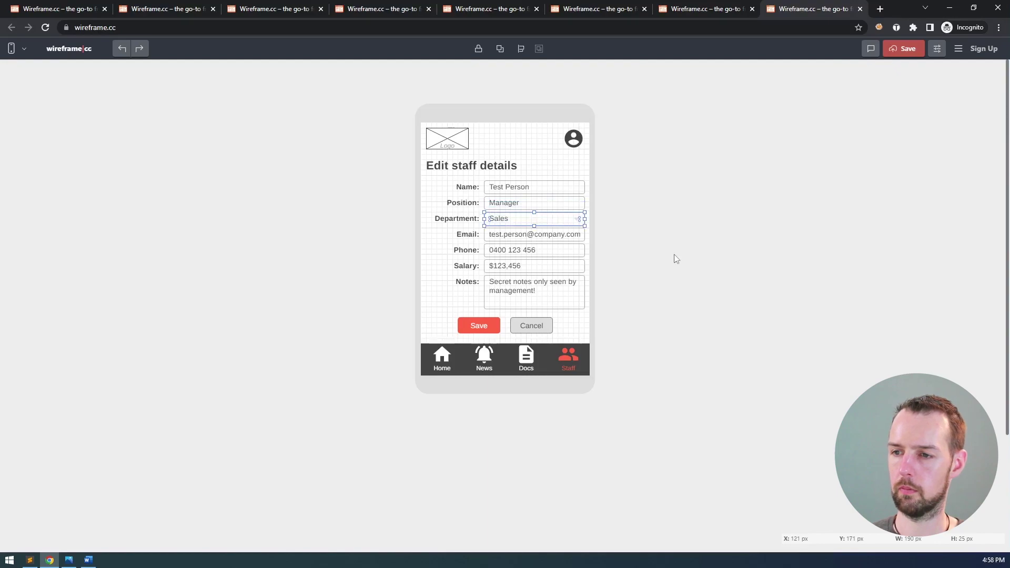
left_click(643, 223)
left_click(584, 219)
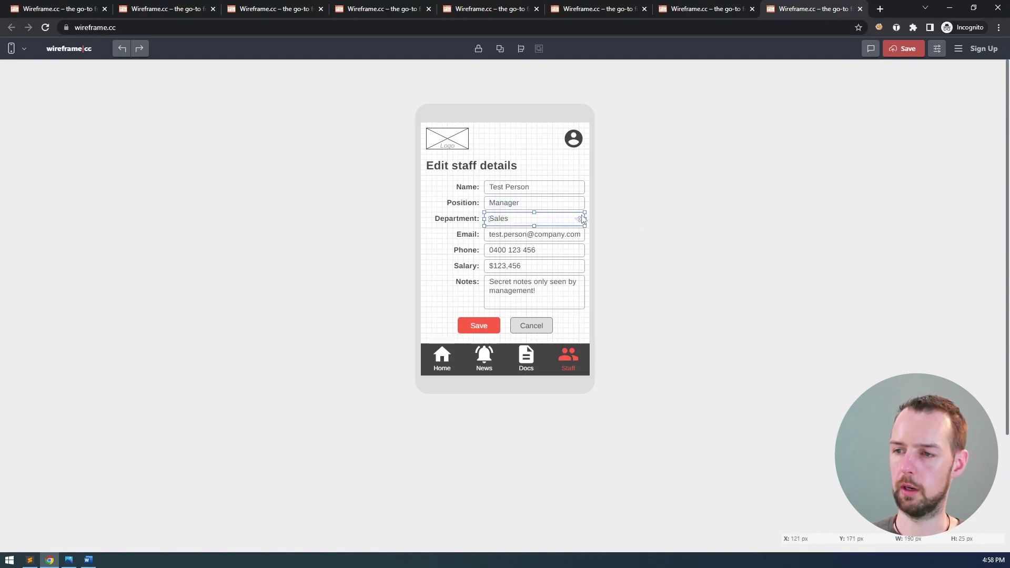
left_click(566, 195)
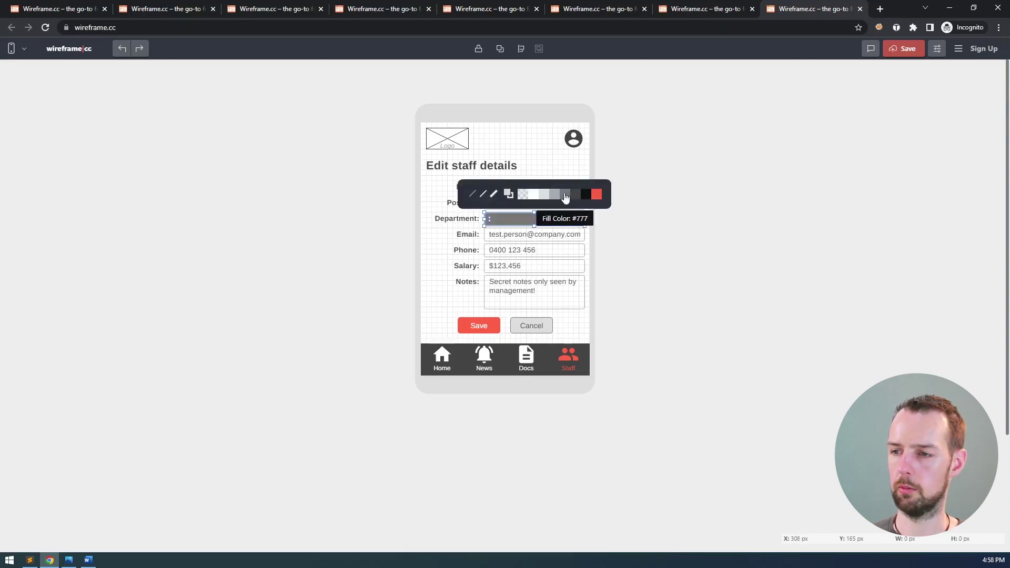
left_click(509, 195)
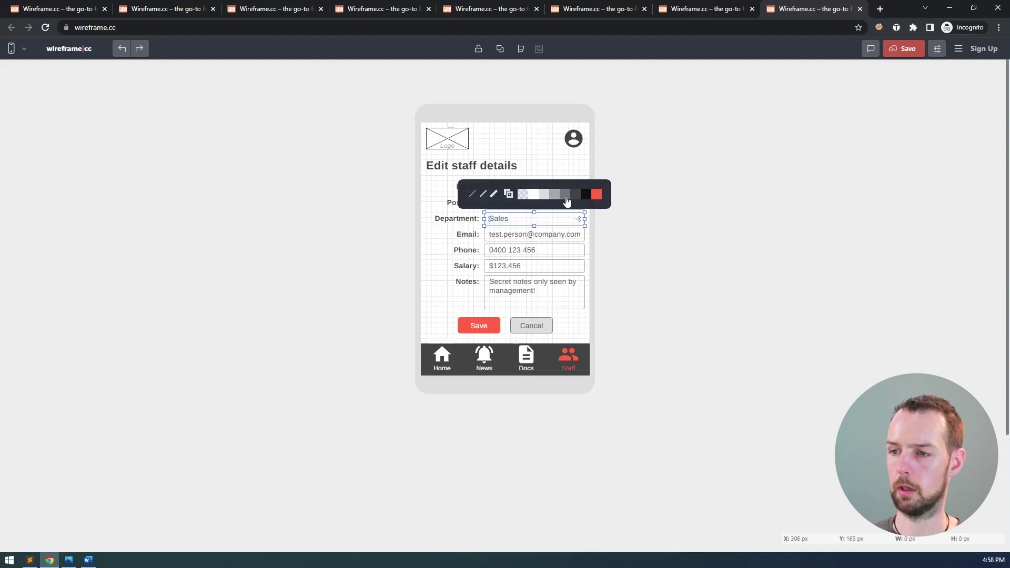
left_click(555, 159)
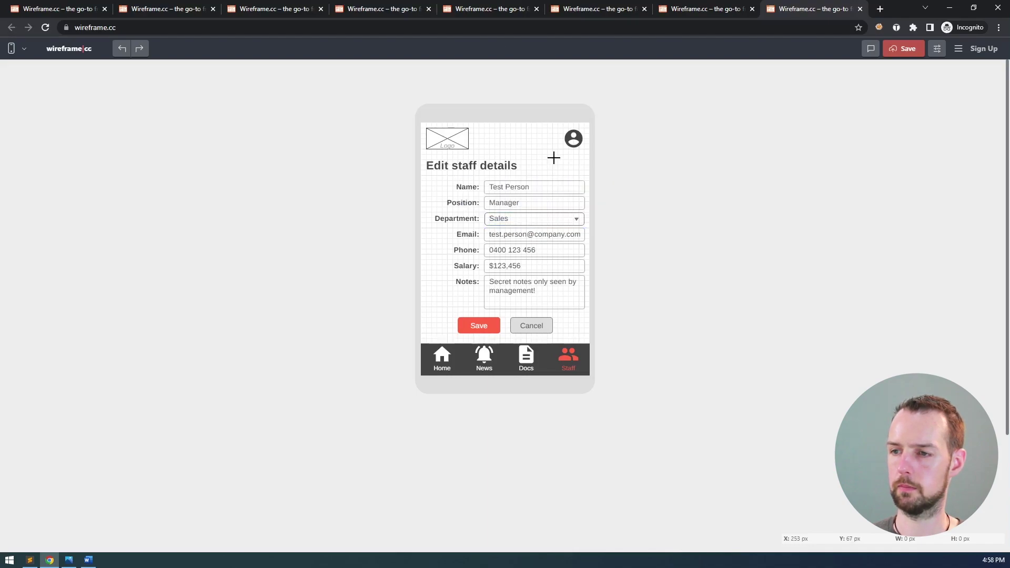
- Try a dark grey fill on the Name to Notes fields, then revert them to transparent
left_click(581, 201)
left_click(582, 190, "shift")
left_click(580, 234, "shift")
left_click(579, 250, "shift")
left_click(578, 269, "shift")
left_click(578, 289, "shift")
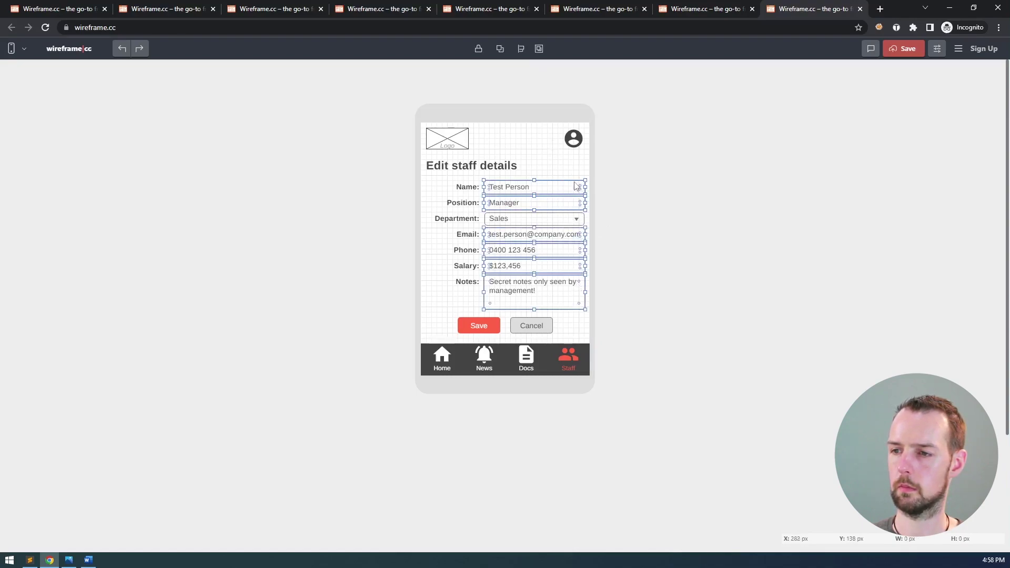
left_click(566, 162)
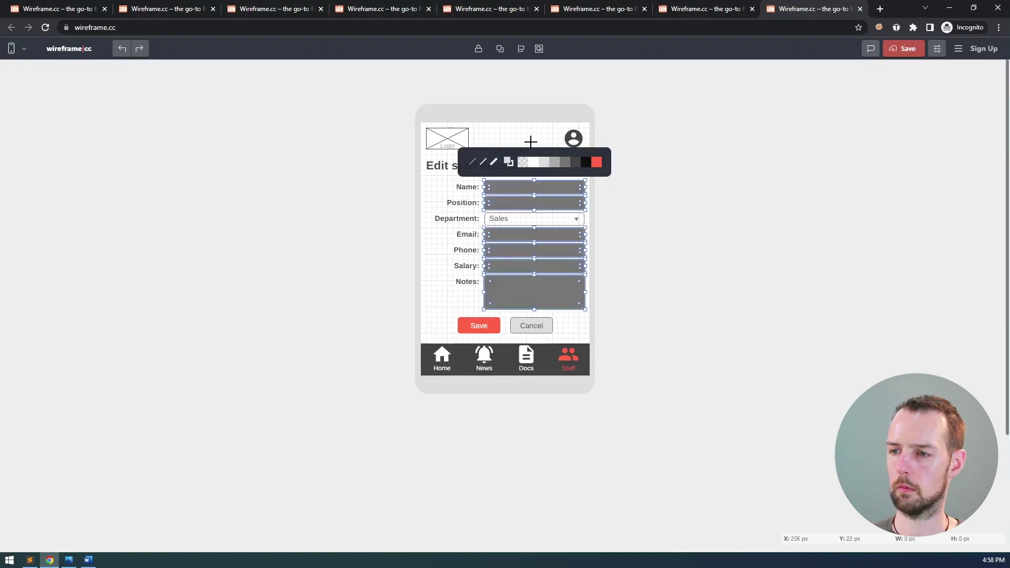
left_click(523, 162)
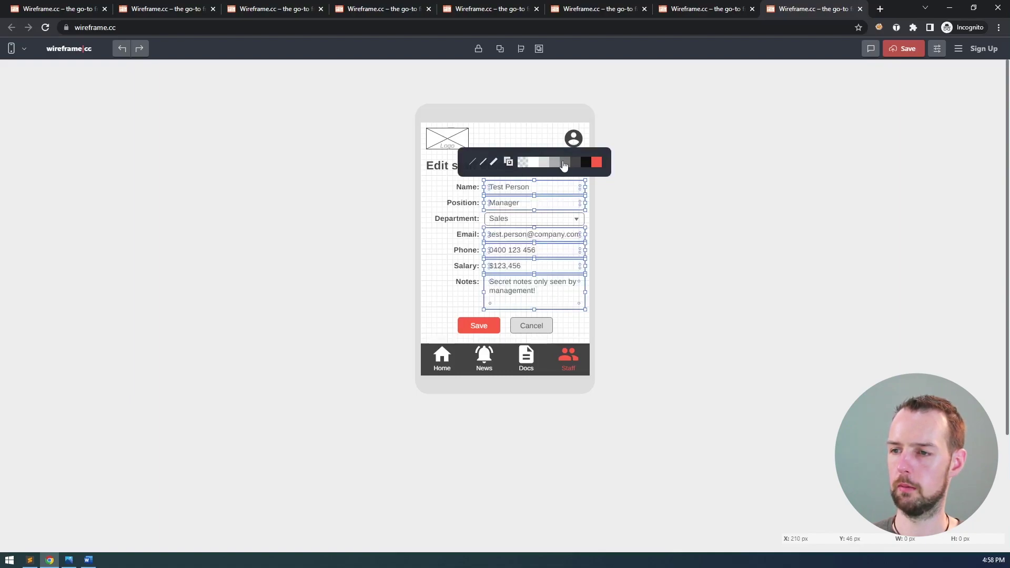
left_click(547, 139)
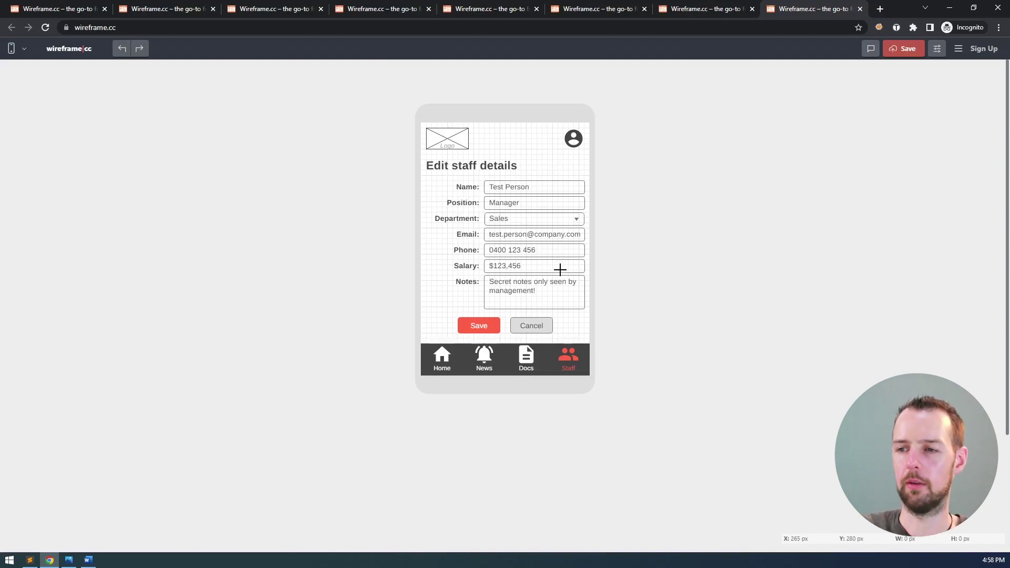
left_click(540, 214)
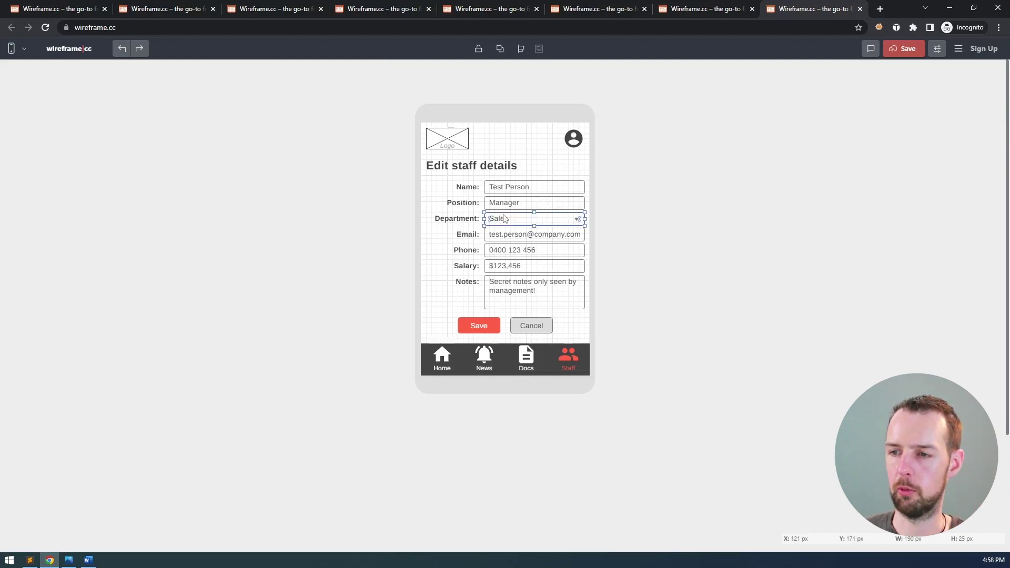
left_click(485, 215)
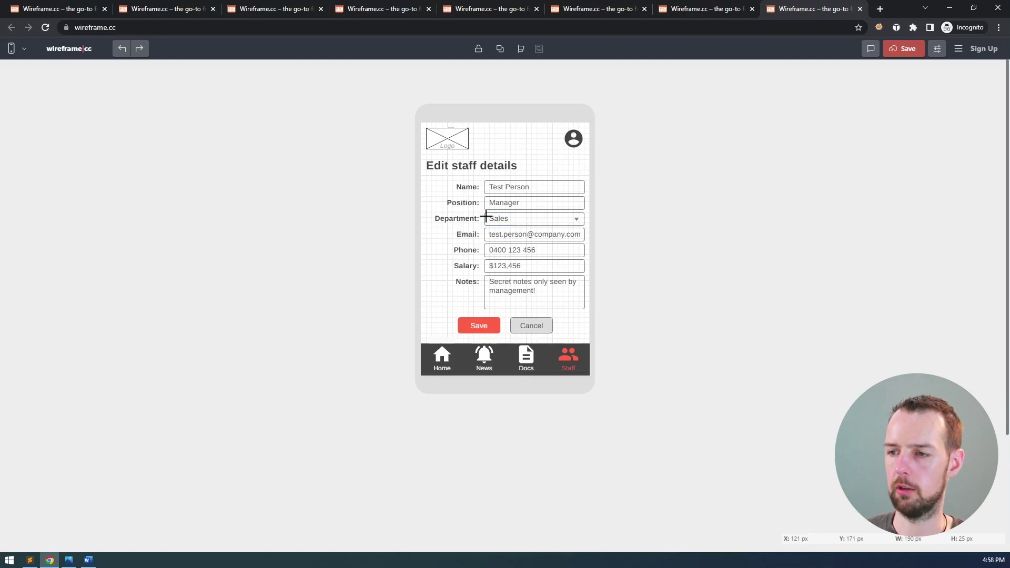
left_click(485, 215)
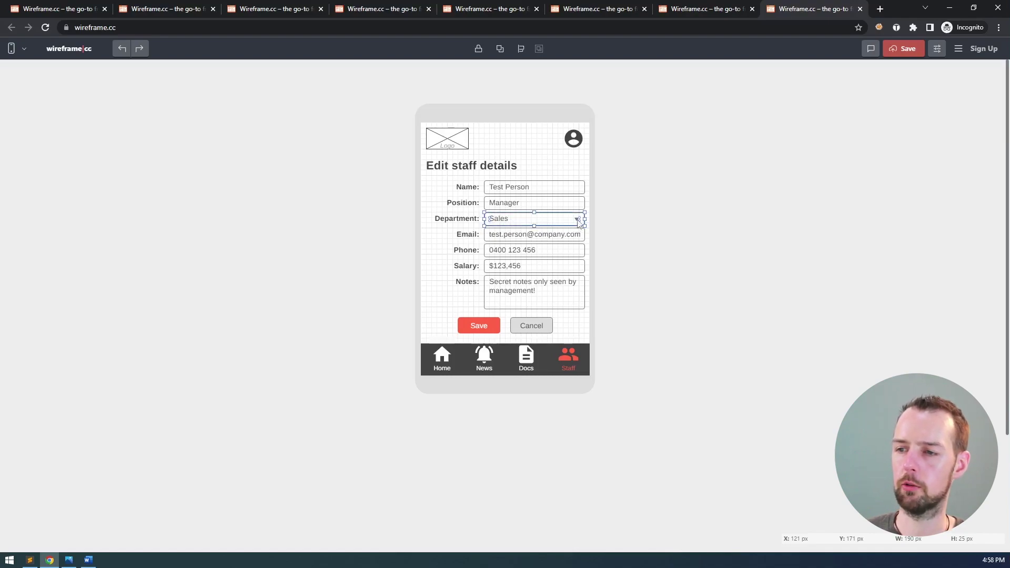
left_click(557, 156)
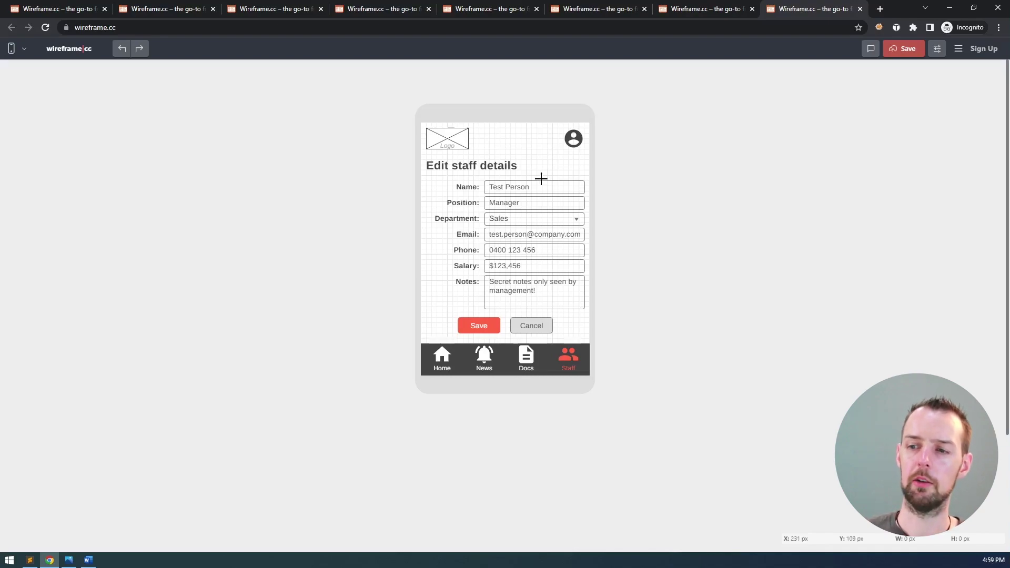
left_click_drag(498, 145, 572, 160)
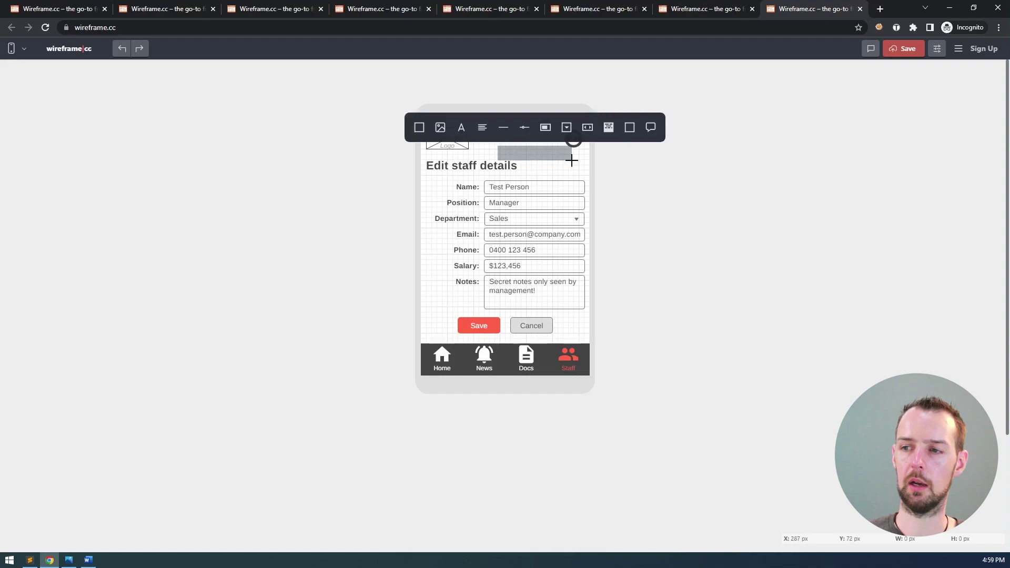
left_click(525, 128)
left_click_drag(529, 151, 537, 158)
key("Escape")
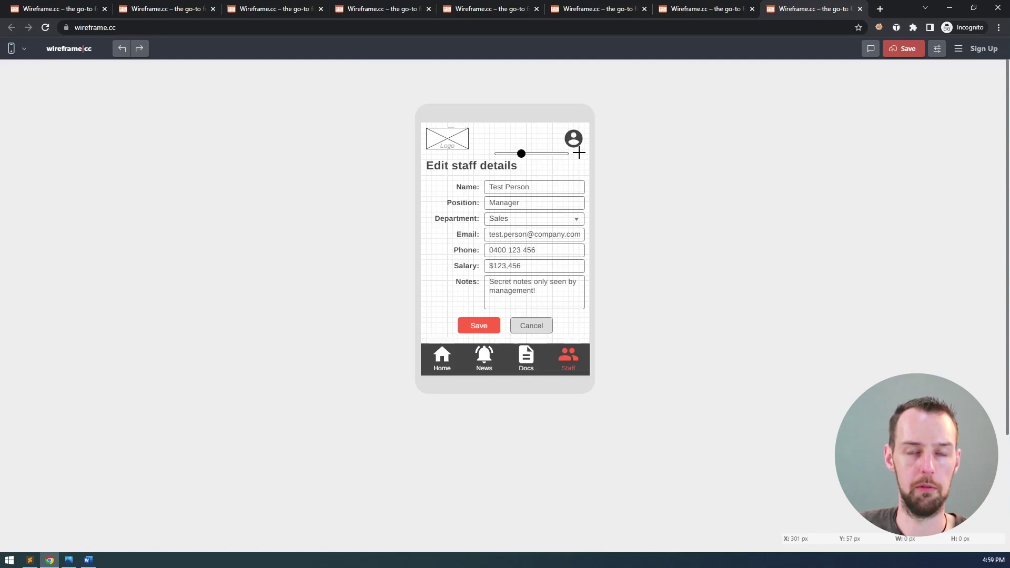
left_click(551, 158)
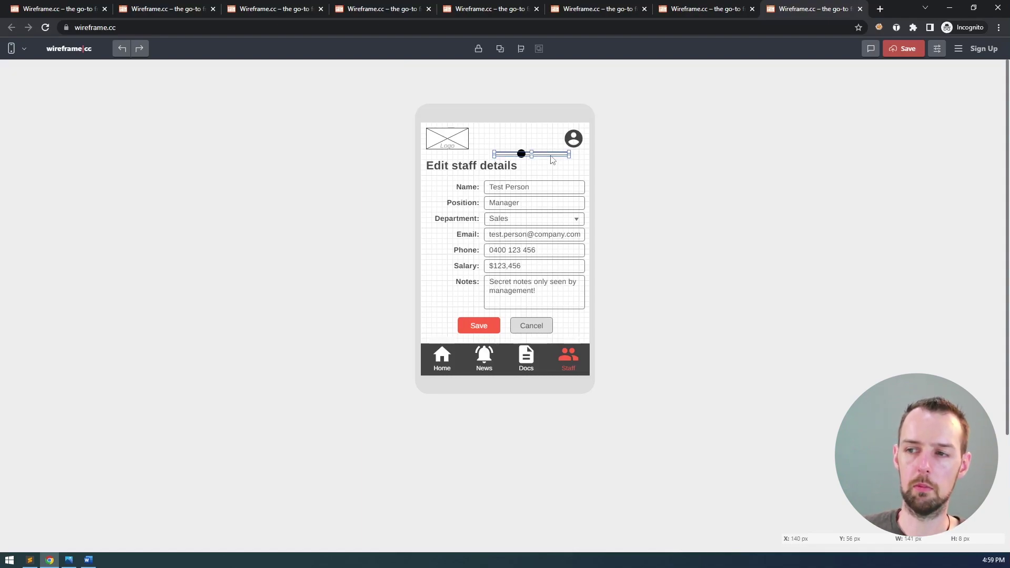
key("Delete")
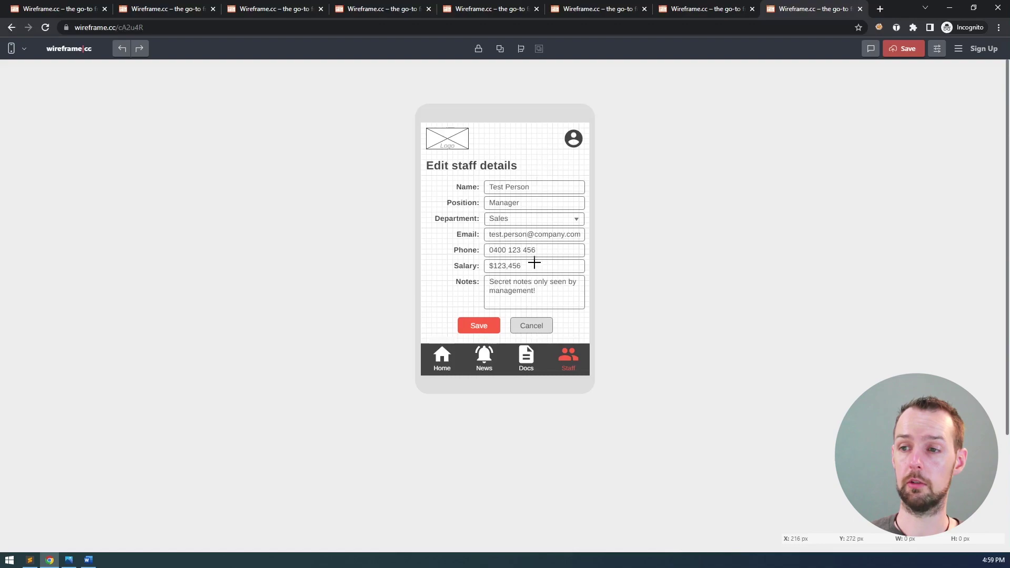
left_click(256, 27)
key("ctrl+c")
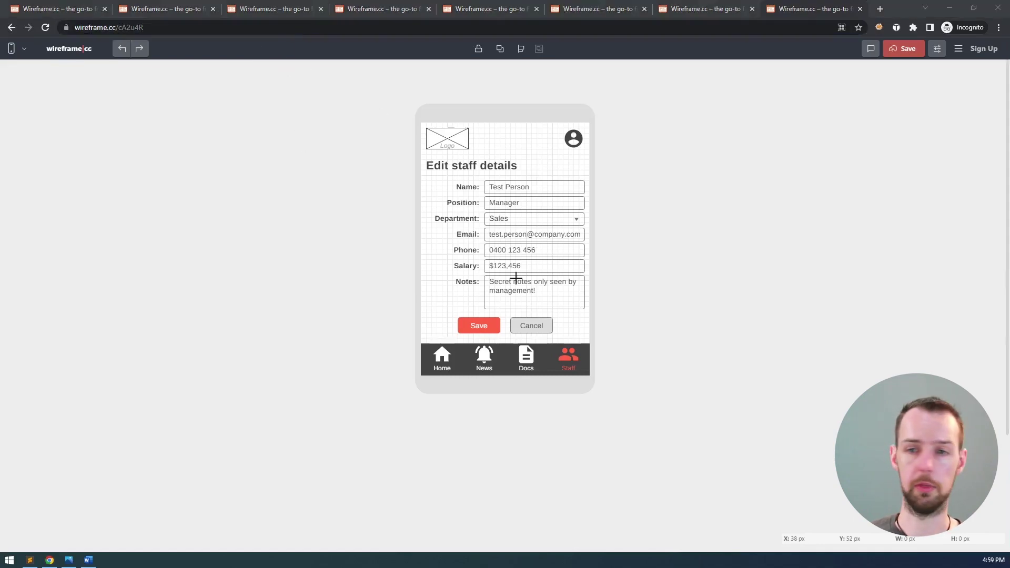
- On a new Word page, add the title 'Staff: Edit staff details' and paste the wireframe link below it
key("alt+Tab")
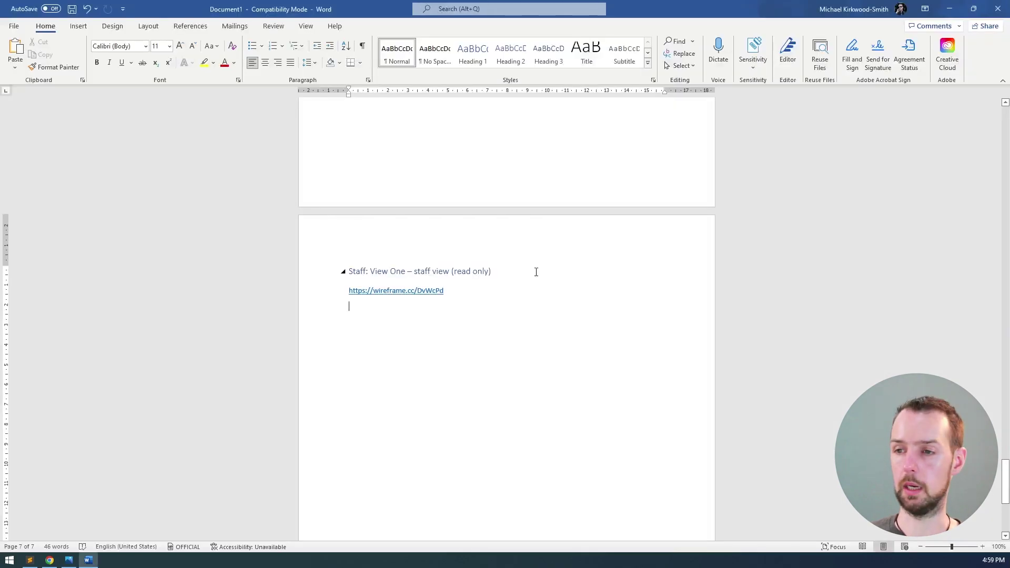
key("ctrl+Return")
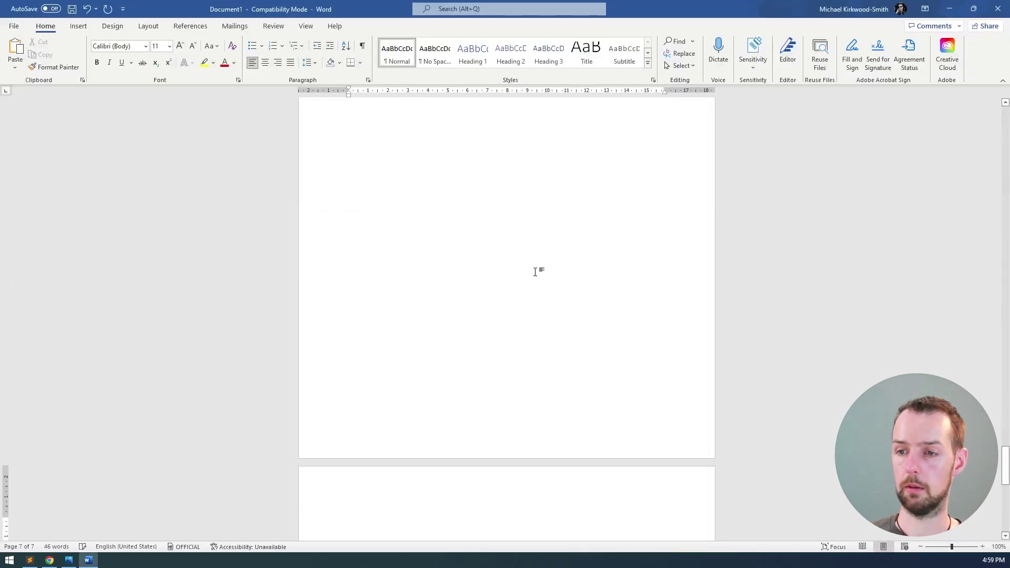
type("Staff: Edit")
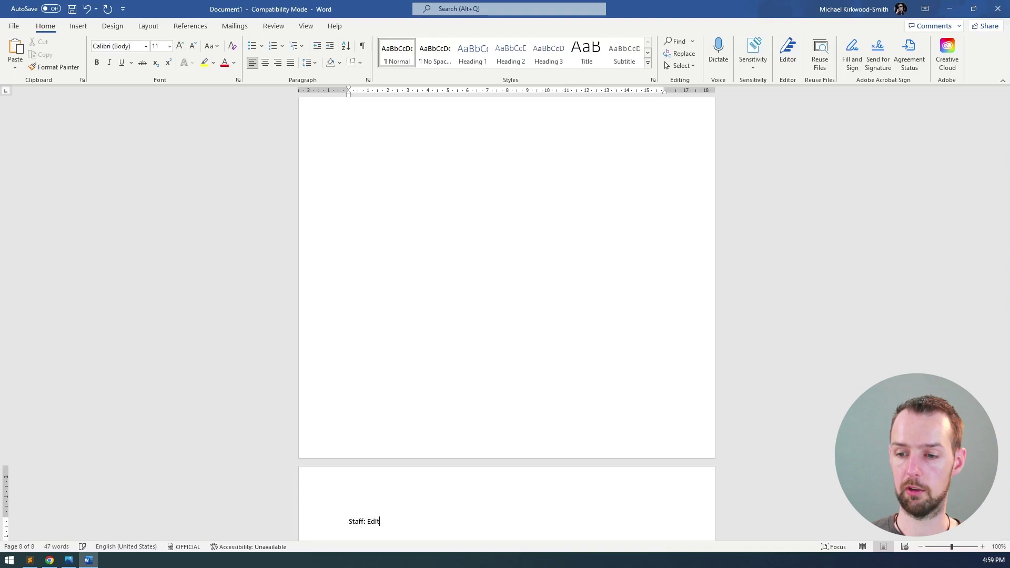
type(" staff details")
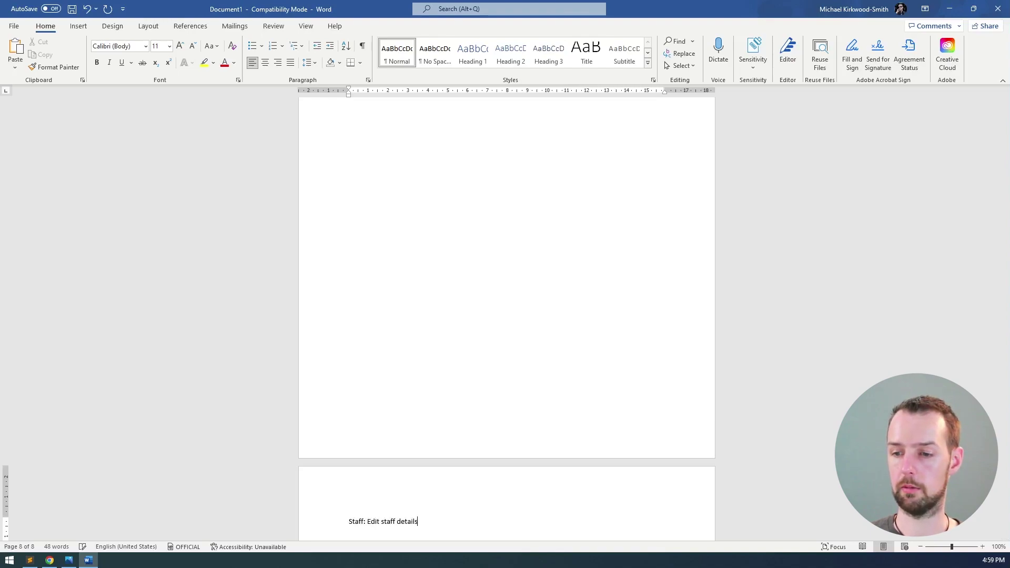
key("Return")
key("ctrl+v")
key("Return")
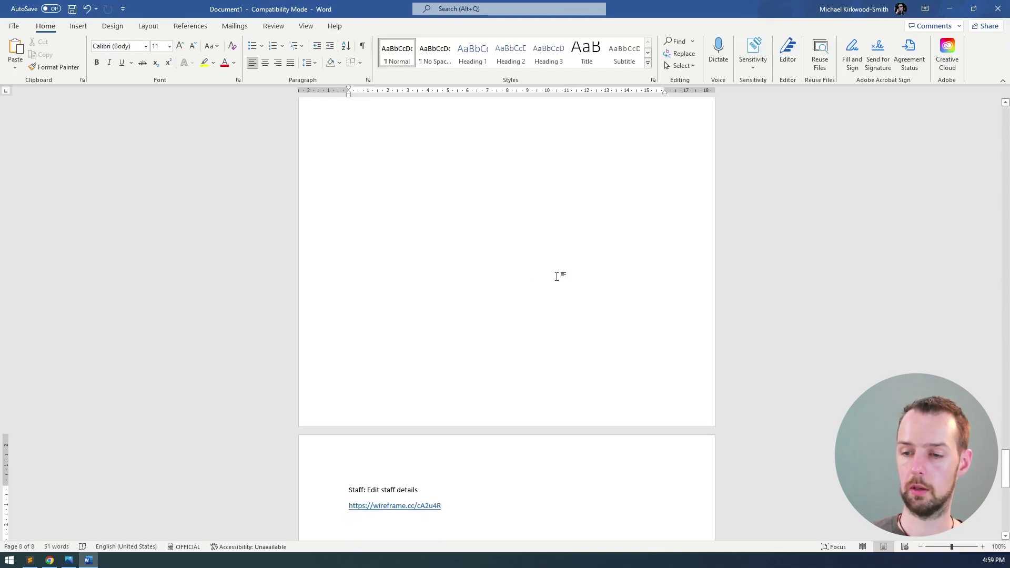
scroll(396, 422, "down", 2)
key("ctrl+Return")
scroll(400, 371, "up", 7)
- Format the 'Staff: Edit staff details' line as Heading 2
left_click(320, 332)
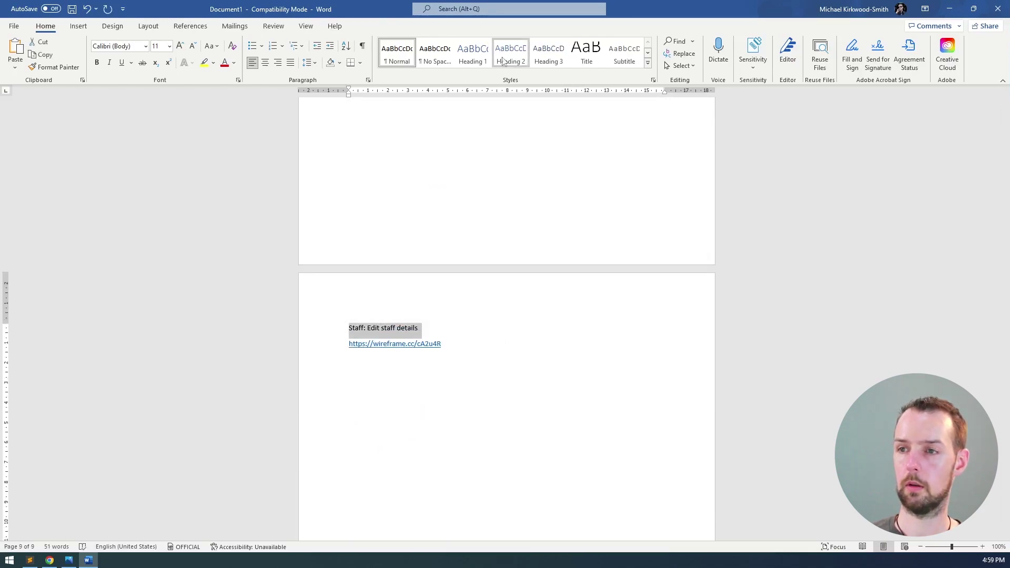
left_click(511, 52)
scroll(468, 293, "down", 3)
left_click(421, 206)
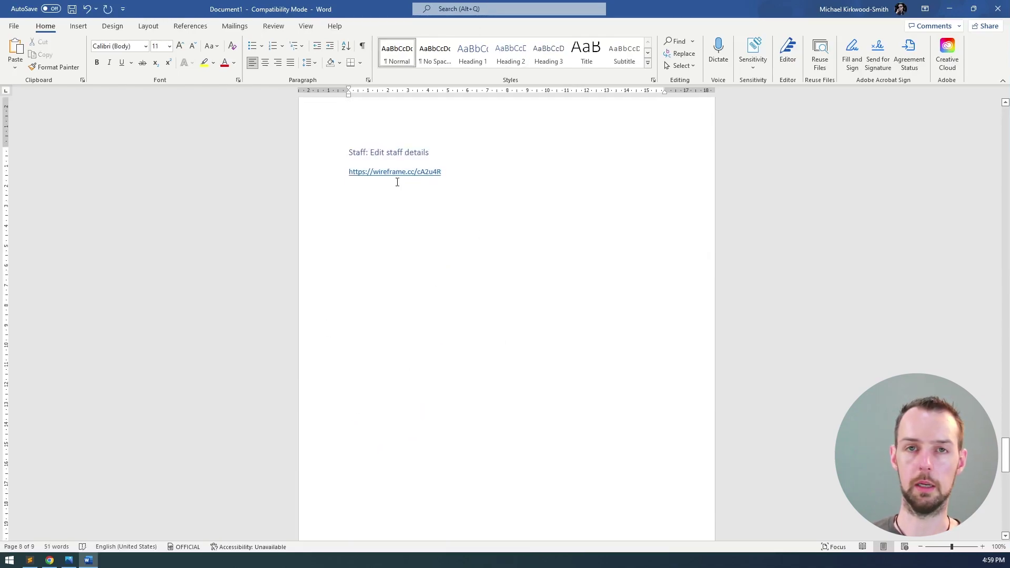
left_click(329, 156)
key("ctrl+c")
- Paste the heading onto empty page 9 and change it to 'Staff: Add staff'
scroll(361, 215, "down", 10)
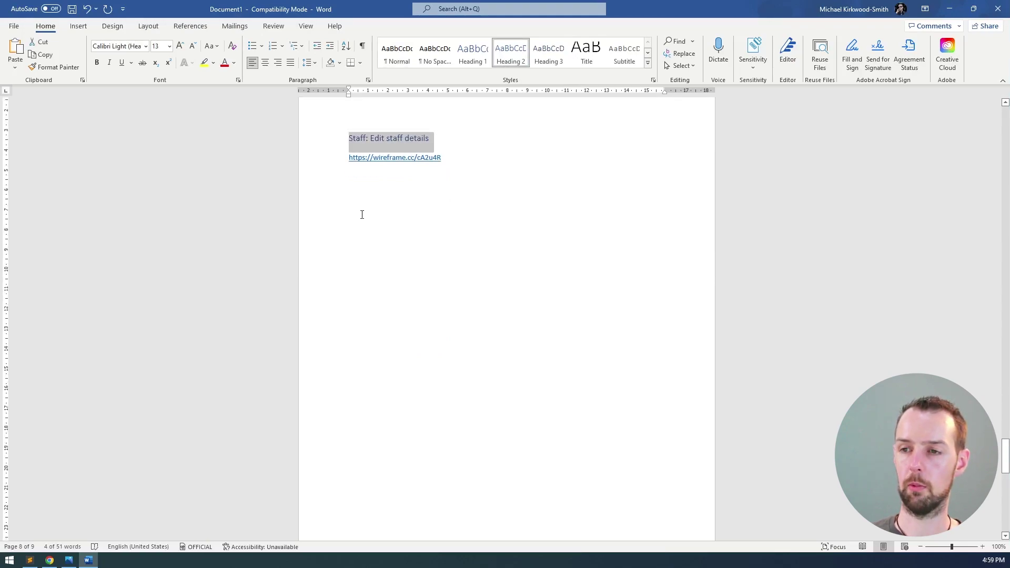
scroll(384, 289, "down", 3)
left_click(392, 316)
key("ctrl+v")
double_click(378, 322)
type("Add")
key("End")
key("ctrl+BackSpace")
key("BackSpace")
key("Return")
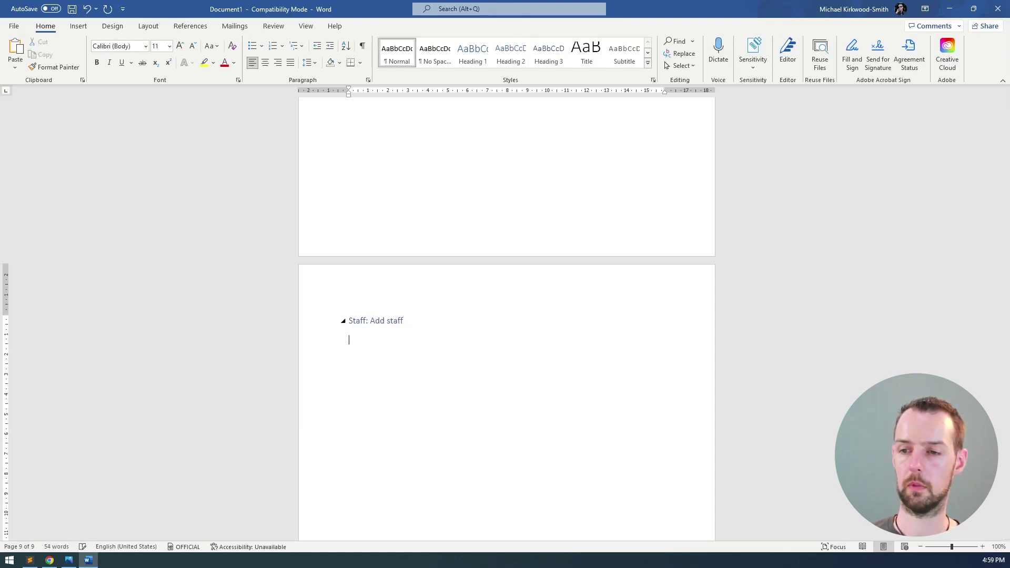
scroll(431, 317, "down", 3)
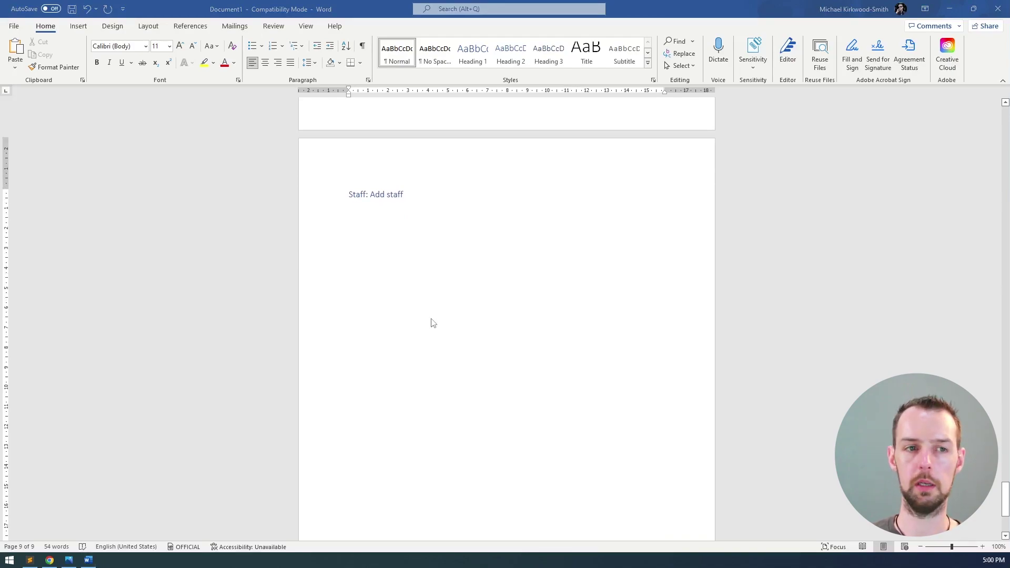
key("alt+Tab")
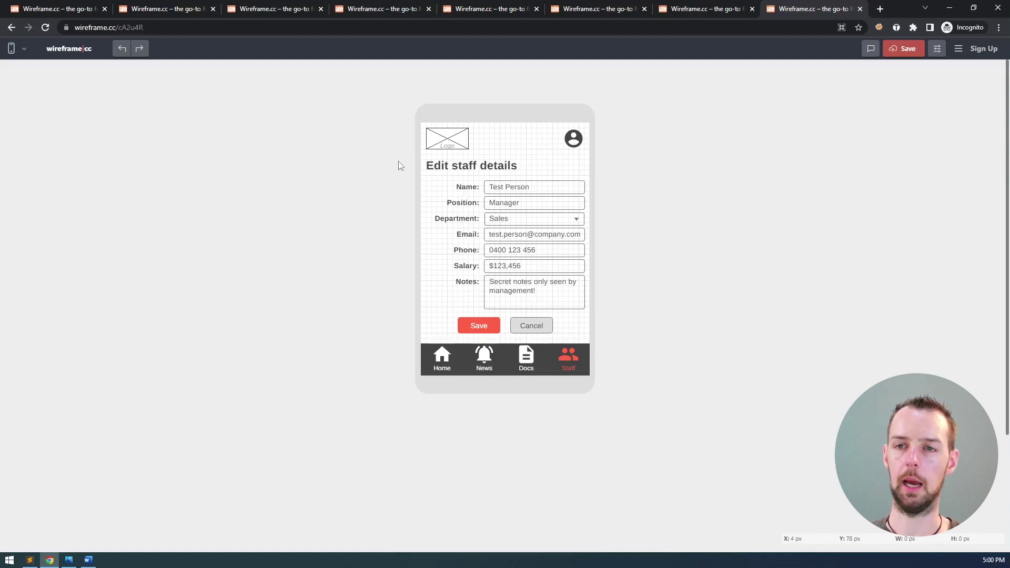
- Open a fresh Wireframe.cc editor in a new browser tab and reload it
middle_click(79, 50)
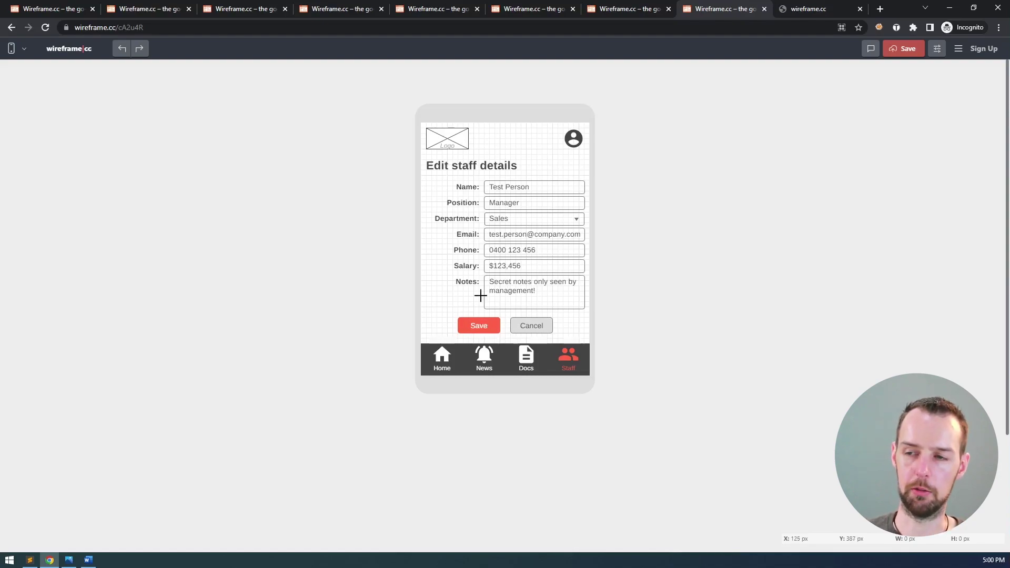
left_click(822, 8)
left_click(296, 28)
key("Return")
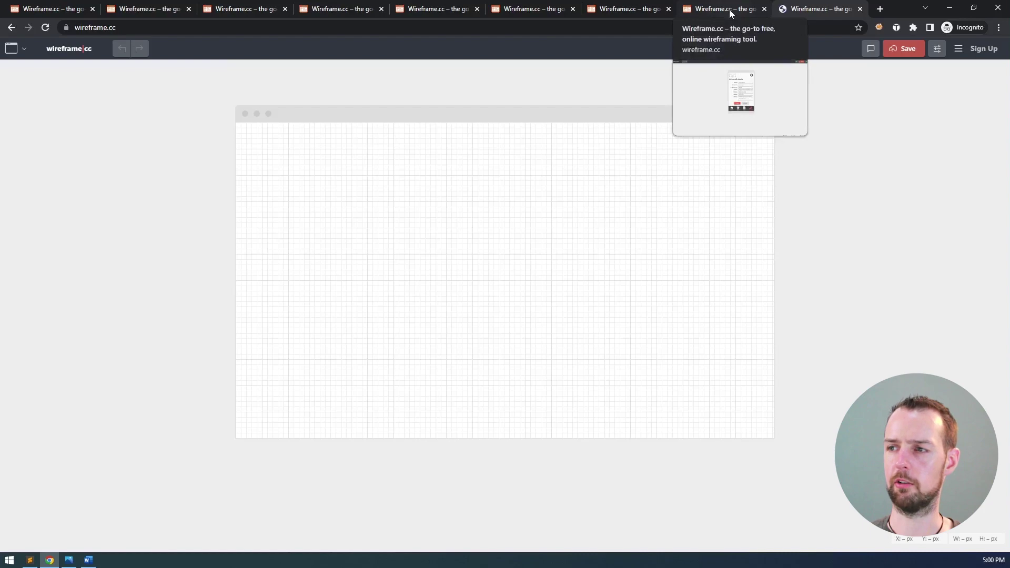
- Set the new canvas to a mobile phone frame and paste in the copied staff form
left_click(11, 48)
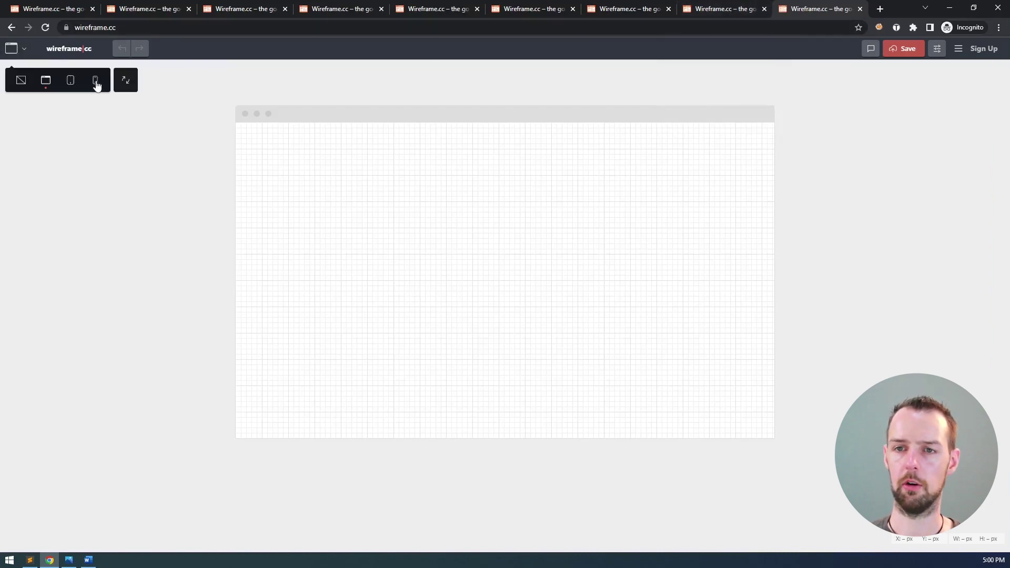
left_click(95, 80)
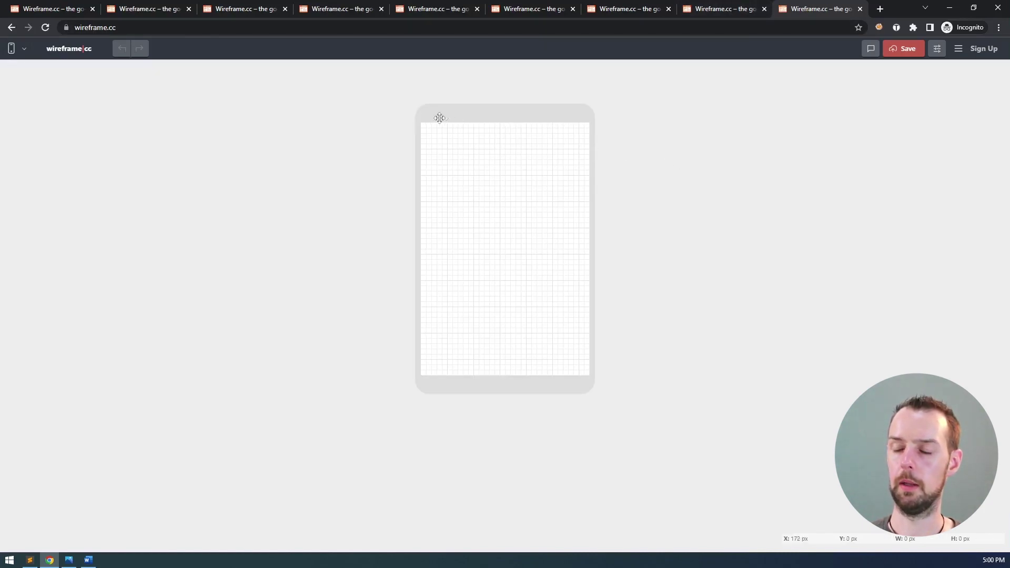
left_click(725, 12)
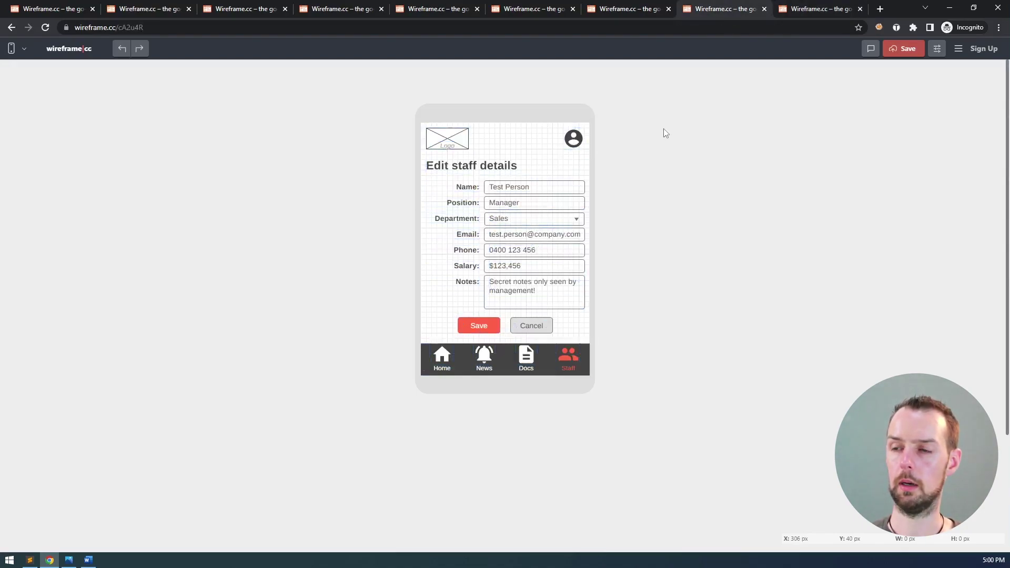
left_click(796, 12)
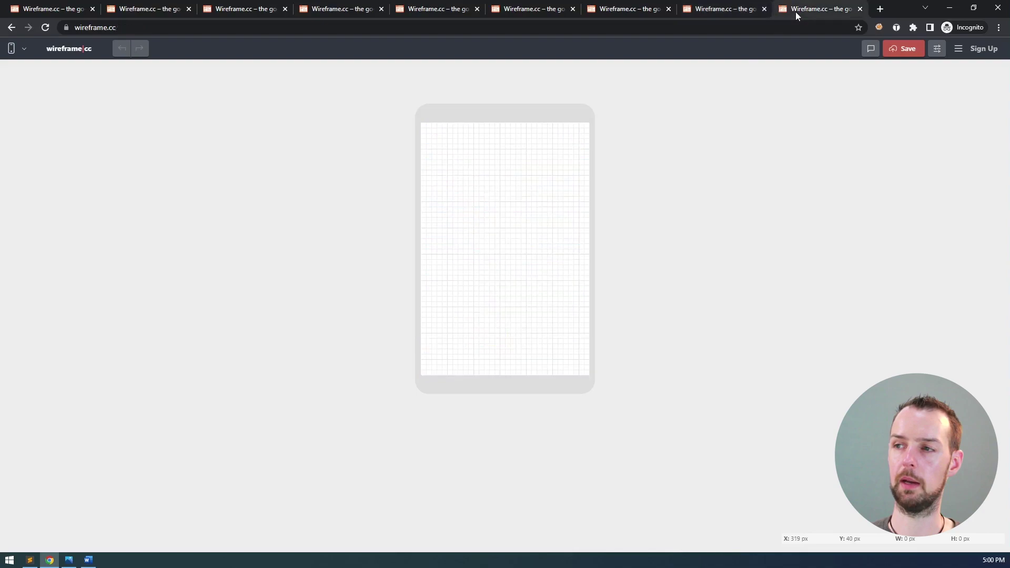
key("ctrl+v")
left_click(721, 156)
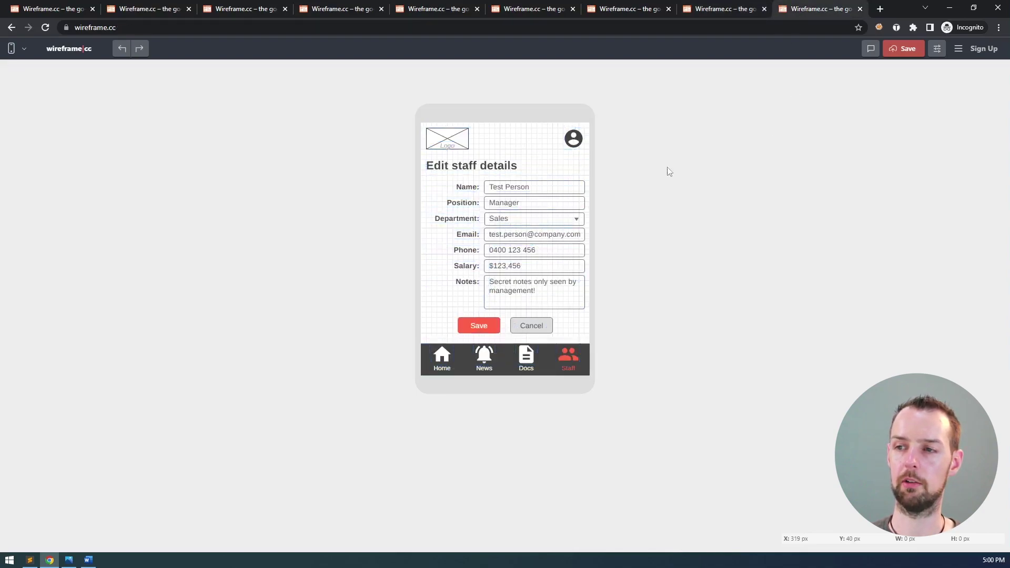
- Retitle the pasted form 'Add staff' and relabel its Save button as Add
left_click(437, 165)
double_click(436, 165)
type("Add staff")
left_click(655, 213)
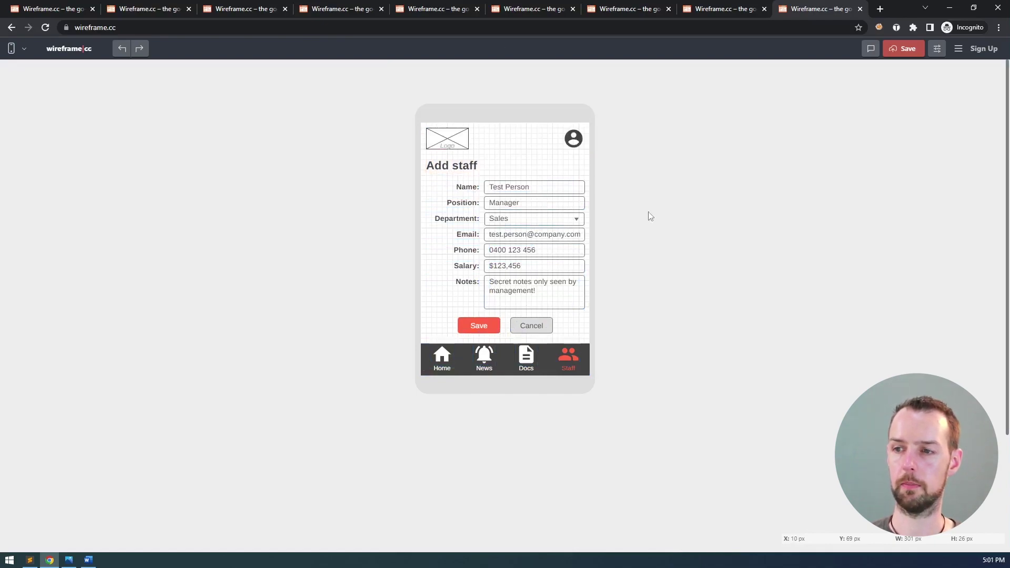
left_click(480, 326)
double_click(480, 327)
type("Add")
left_click(637, 326)
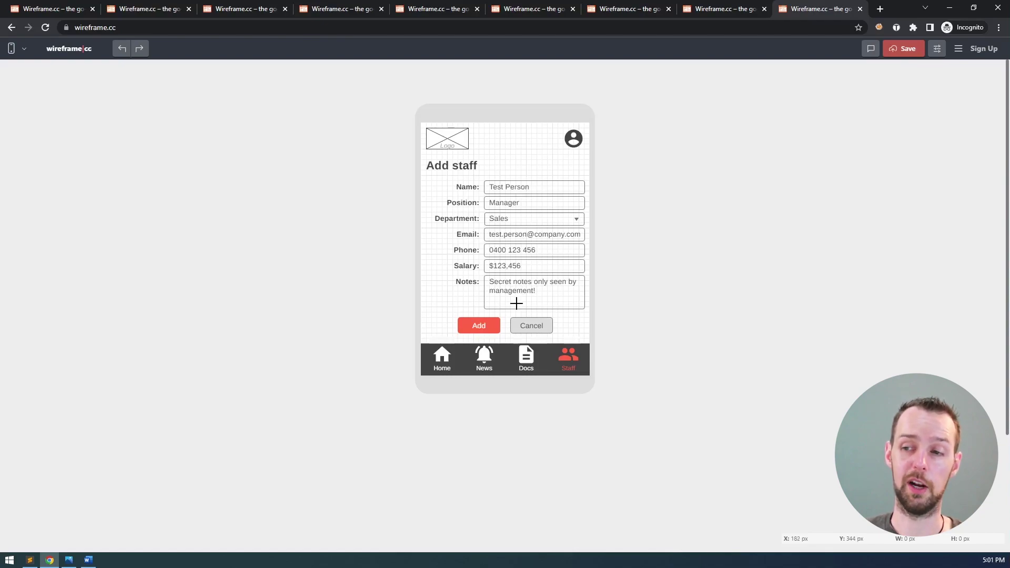
- Send the Name through Notes input boxes to the back, behind their sample text
left_click(550, 188)
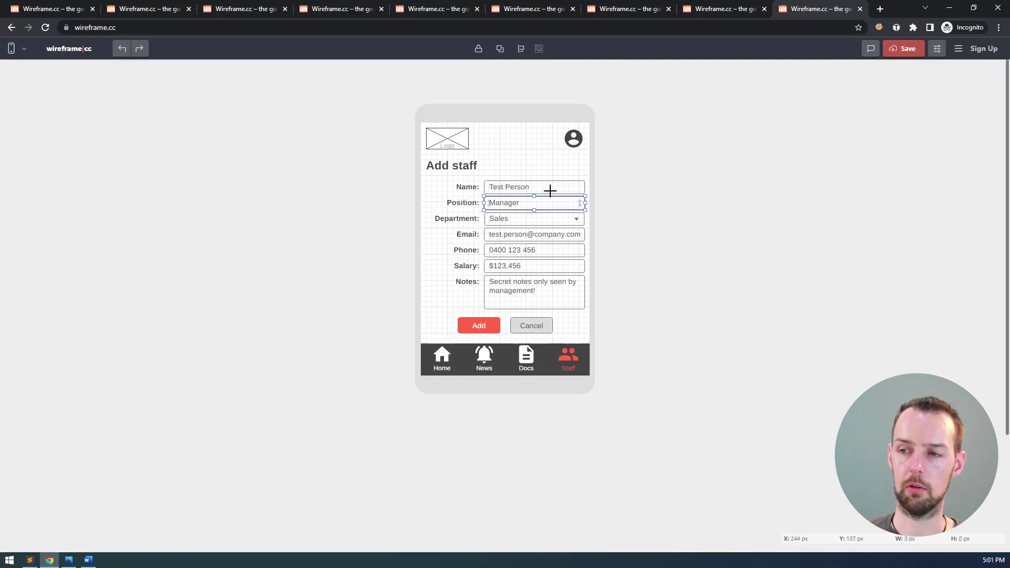
key("Delete")
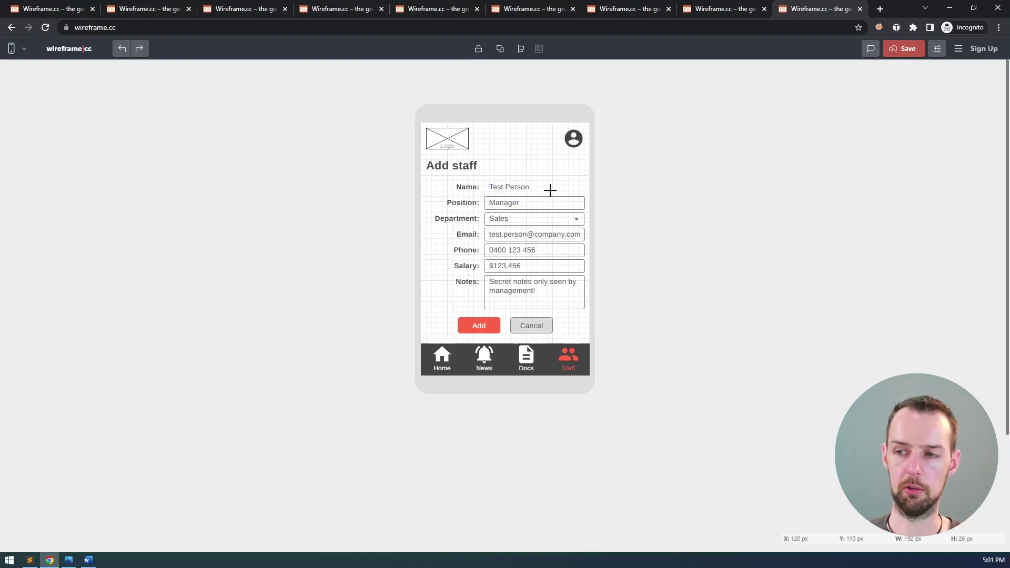
key("ctrl+z")
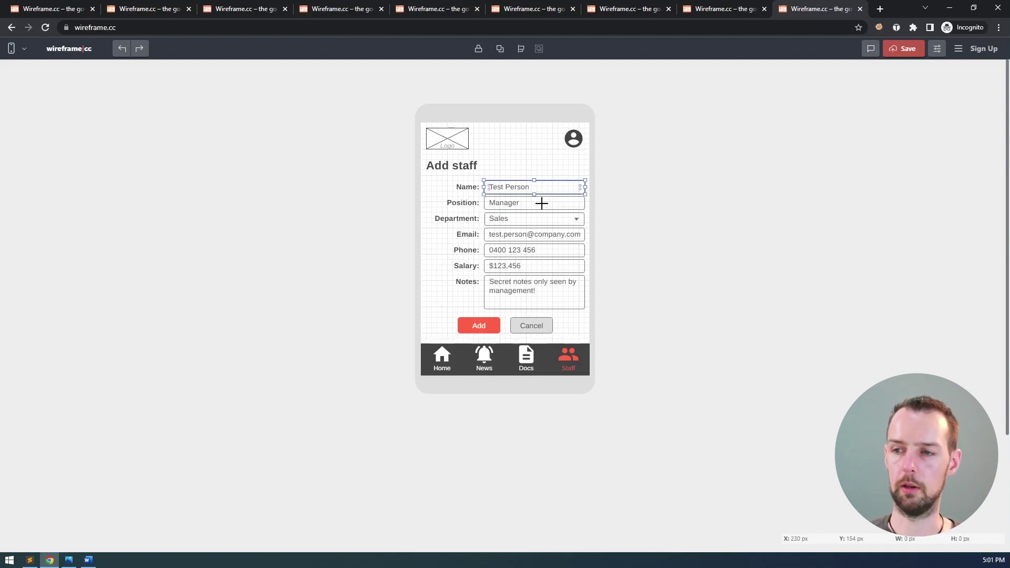
left_click(541, 204, "shift")
left_click(539, 217, "shift")
left_click(538, 233, "shift")
left_click(538, 249, "shift")
left_click(542, 267, "shift")
left_click(541, 295, "shift")
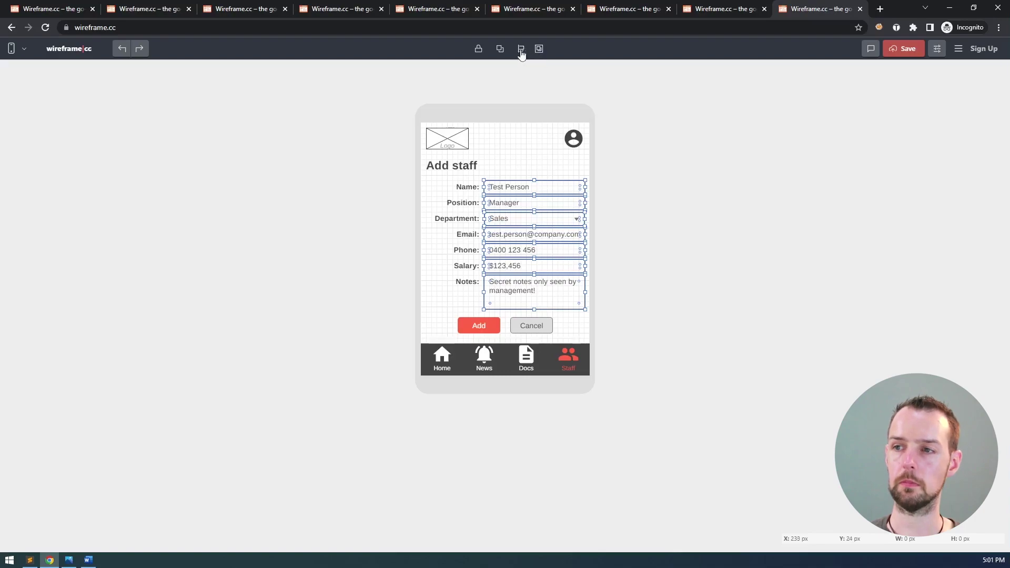
left_click(500, 51)
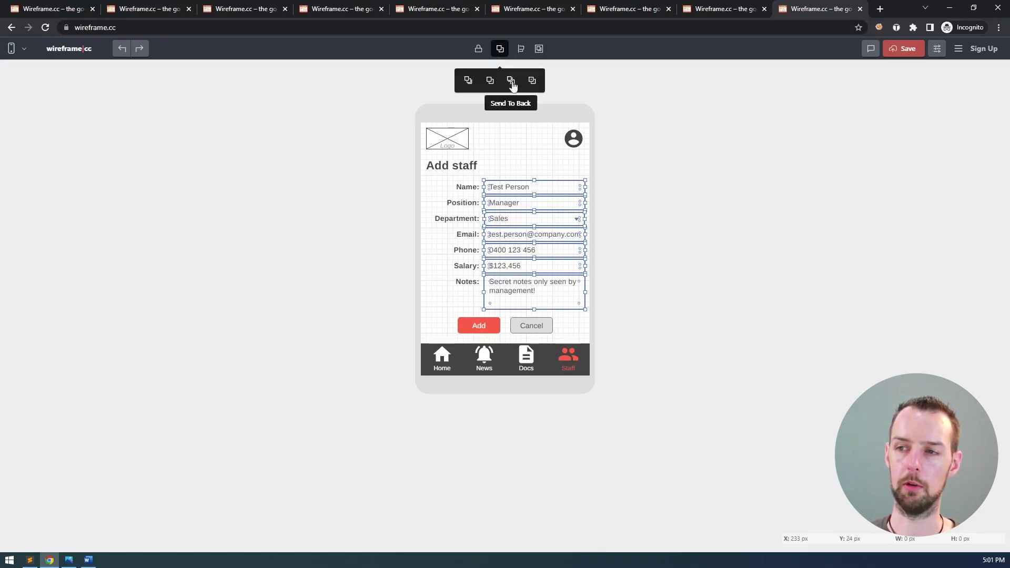
left_click(524, 171)
left_click(513, 190)
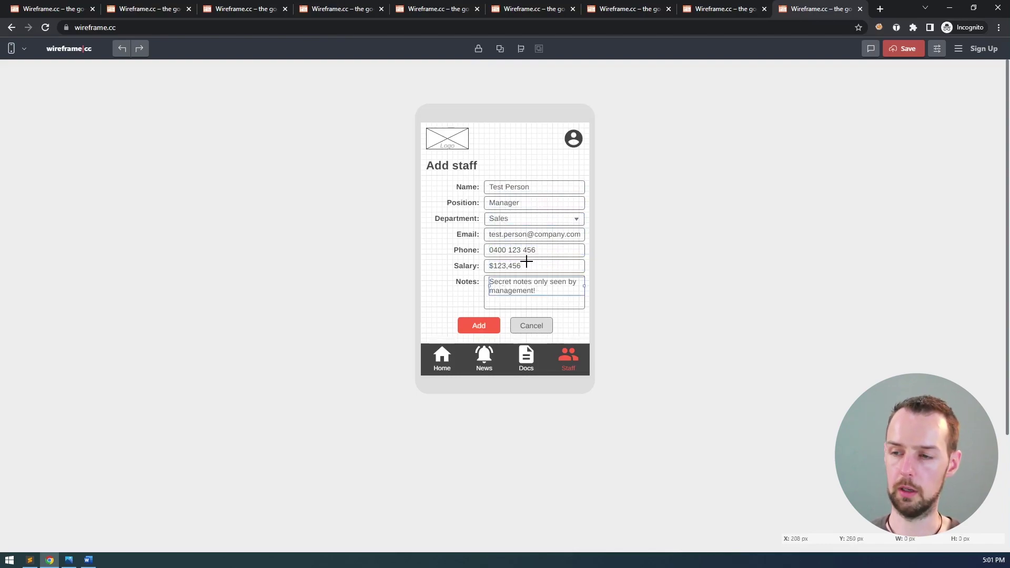
key("ctrl+z")
key("ctrl+z")
key("ctrl+z")
key("ctrl+z")
key("ctrl+z")
key("ctrl+z")
key("Escape")
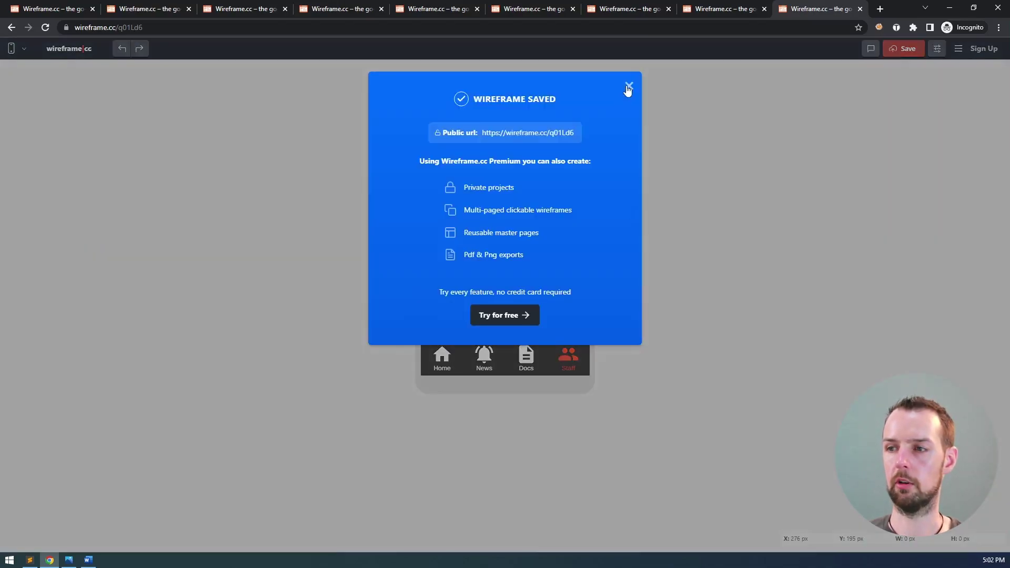
left_click(627, 86)
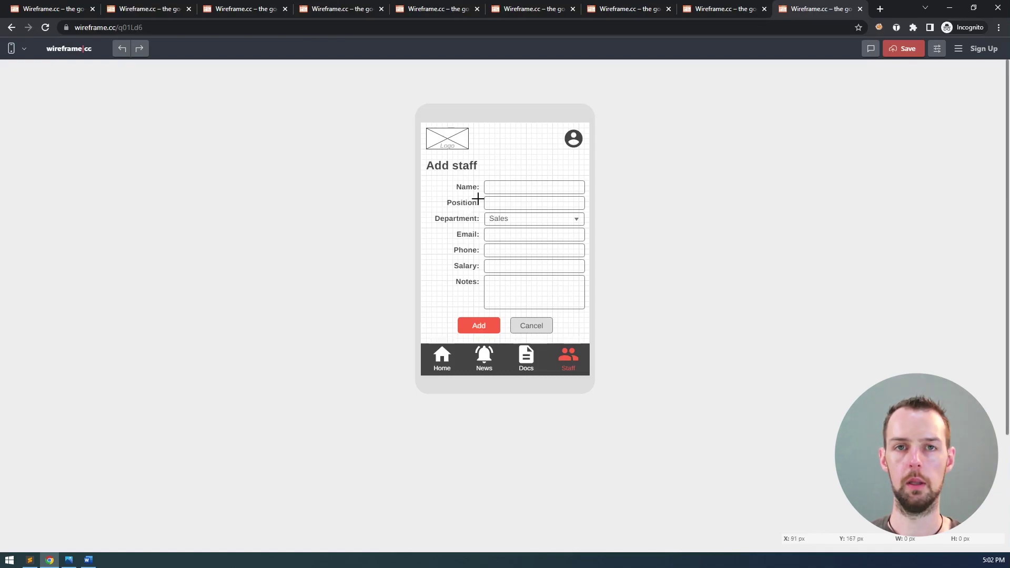
- Hide the canvas grid and snip the Add staff phone mockup for the Word document
left_click(938, 50)
left_click(885, 110)
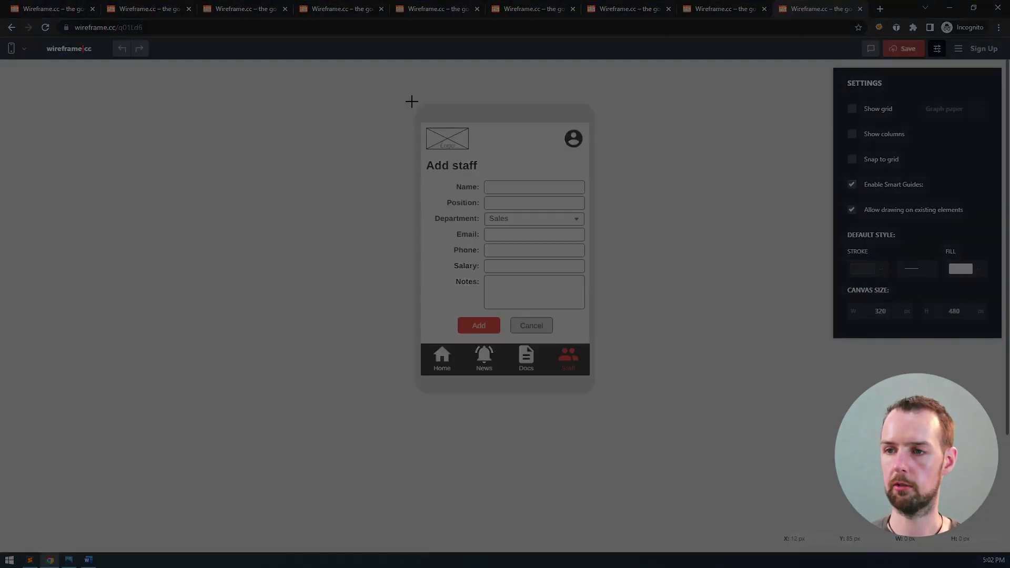
mouse_move(412, 100)
left_mouse_down()
mouse_move(564, 316)
mouse_move(598, 397)
left_mouse_up()
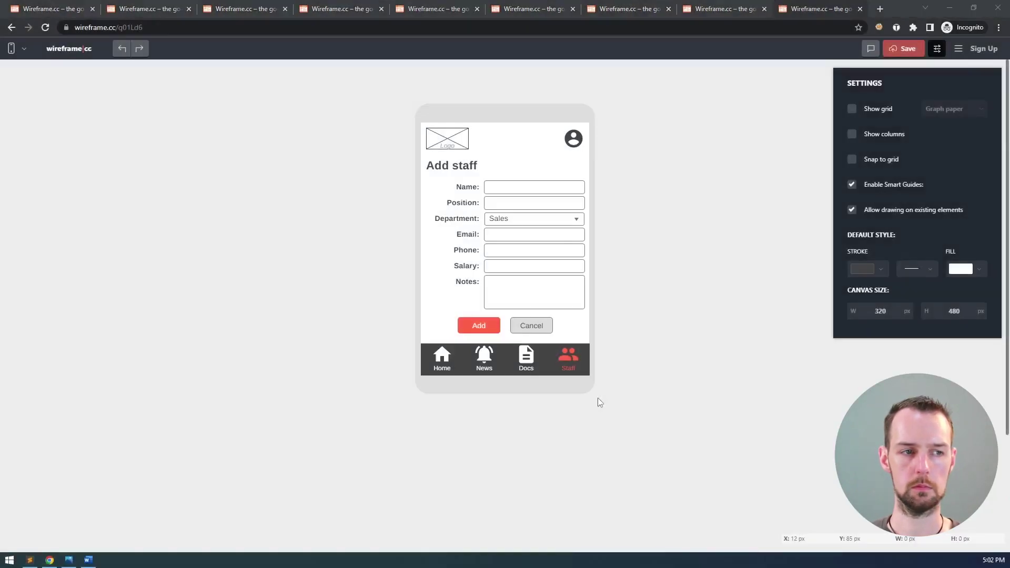
key("alt+Tab")
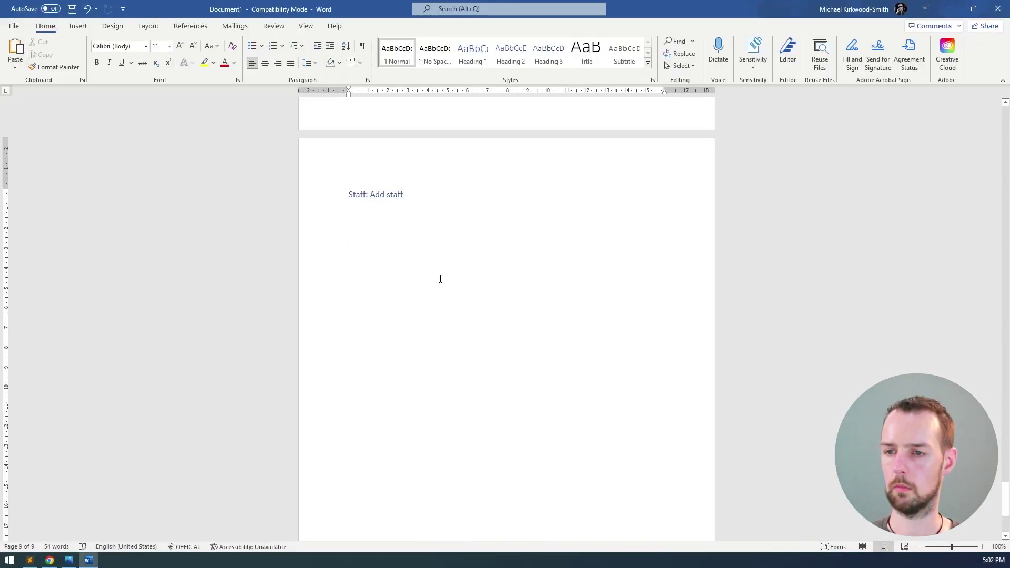
- Paste the Add staff screenshot below the Staff: Add staff heading
key("Up")
key("Down")
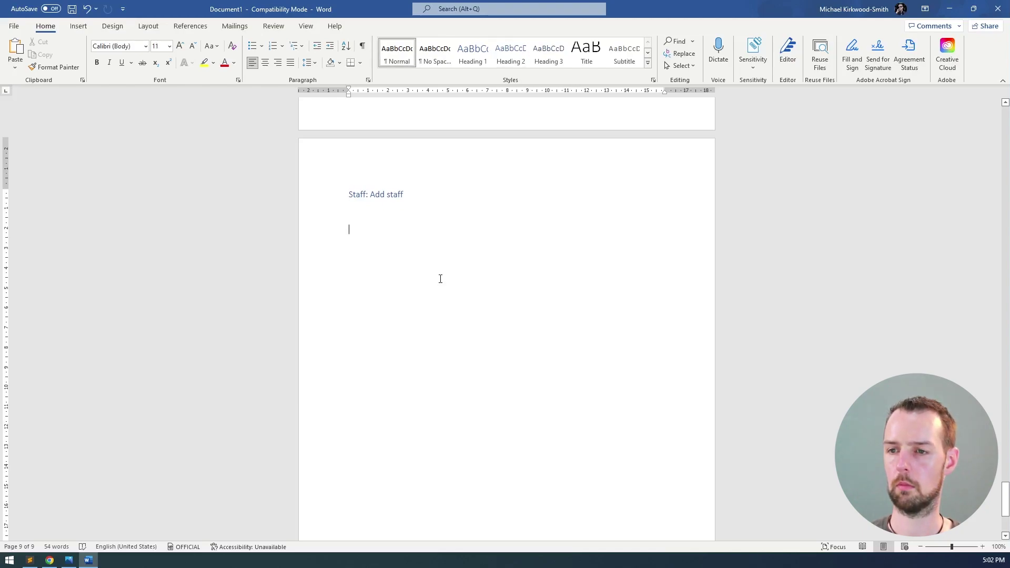
key("ctrl+v")
- Copy the Add staff wireframe's URL from Chrome and paste it as a link above the image
key("alt+Tab")
left_click(317, 21)
key("ctrl+c")
key("alt+Tab")
key("ctrl+v")
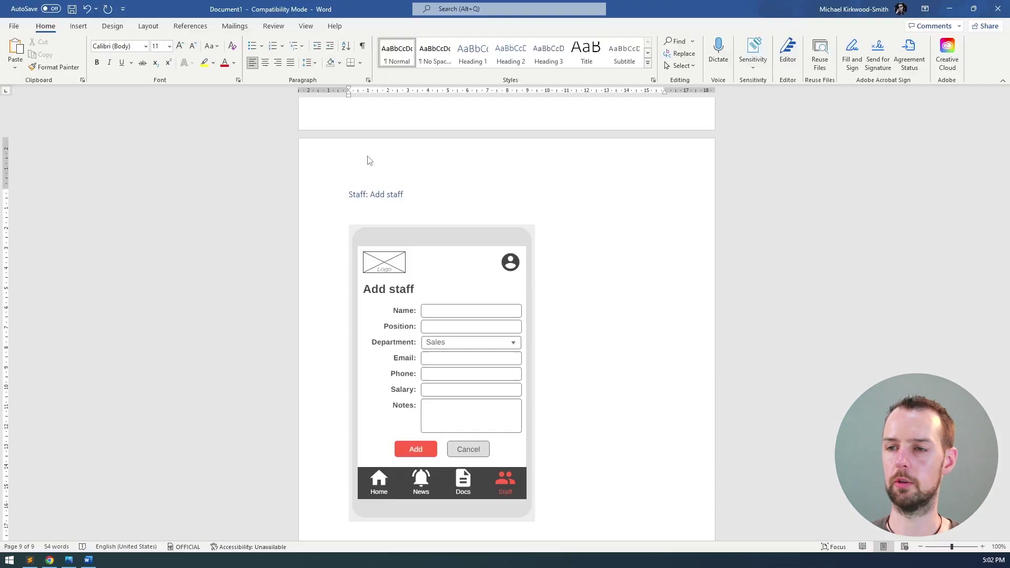
key("Return")
key("Delete")
key("Down")
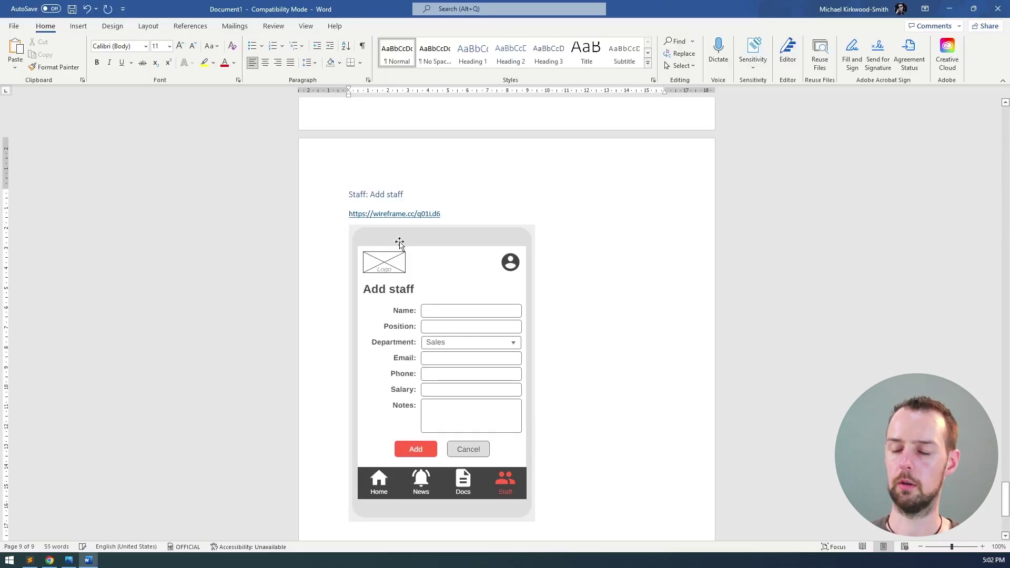
- Start the Edit staff details page and bring back its wireframe with settings closed
key("ctrl+Return")
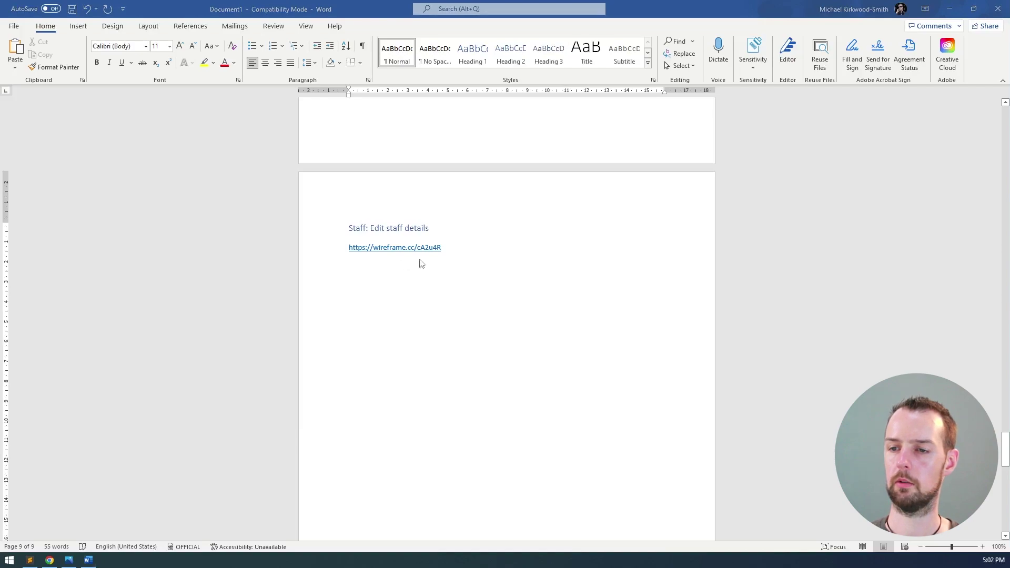
key("alt+Tab")
left_click(805, 94)
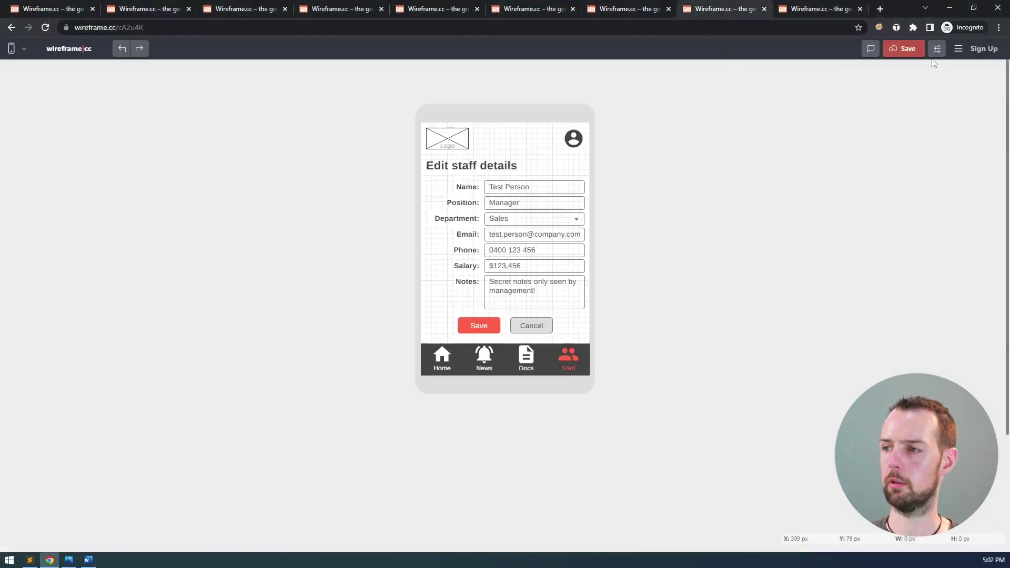
- Paste a gridless snip of the Edit staff details mockup into the Word document
left_click(937, 48)
left_click(853, 108)
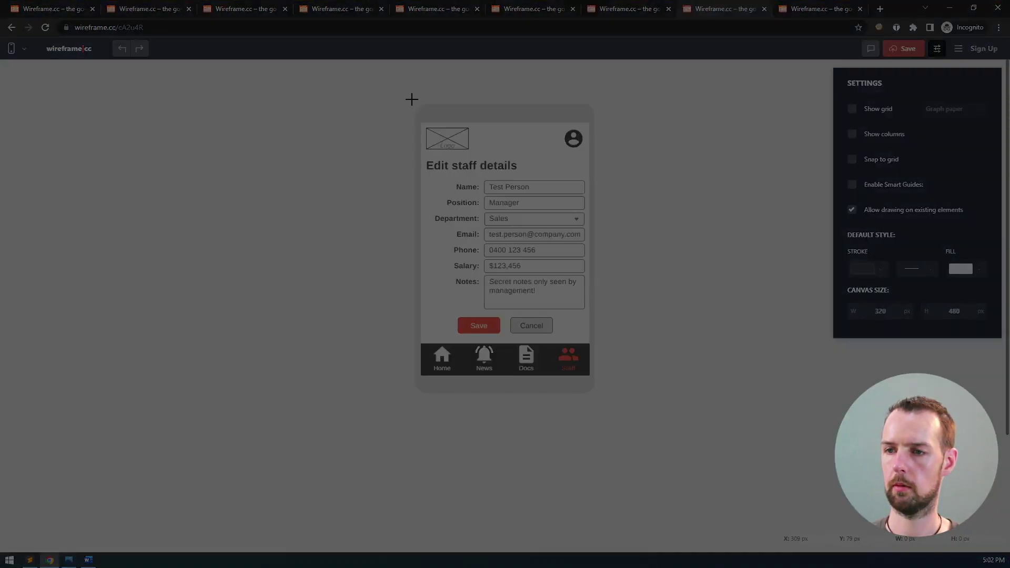
left_click_drag(412, 99, 598, 397)
key("alt+Tab")
key("ctrl+v")
scroll(424, 199, "up", 10)
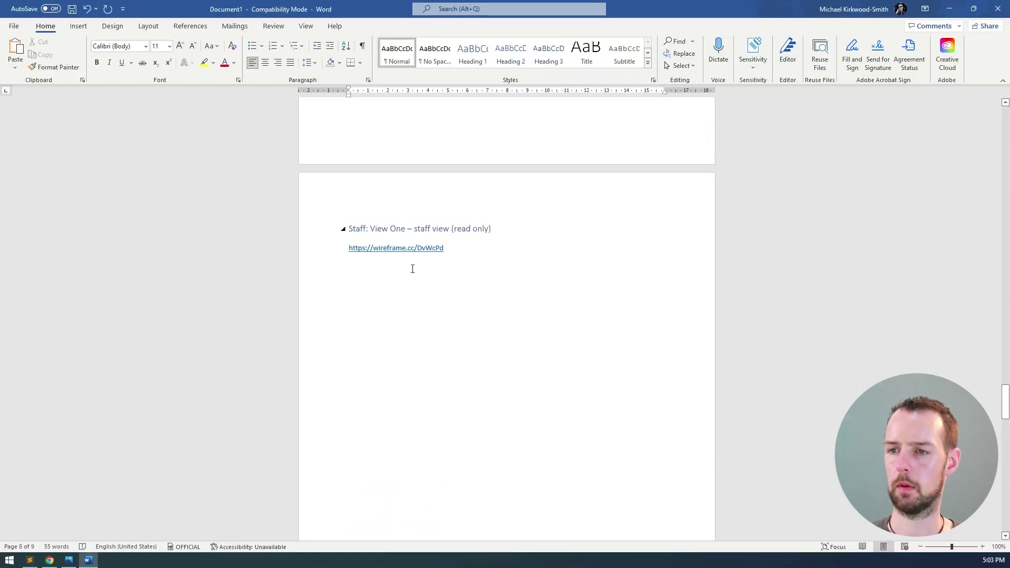
key("alt+Tab")
- Paste a gridless snip of the Staff details wireframe below its link in Word
left_click(627, 9)
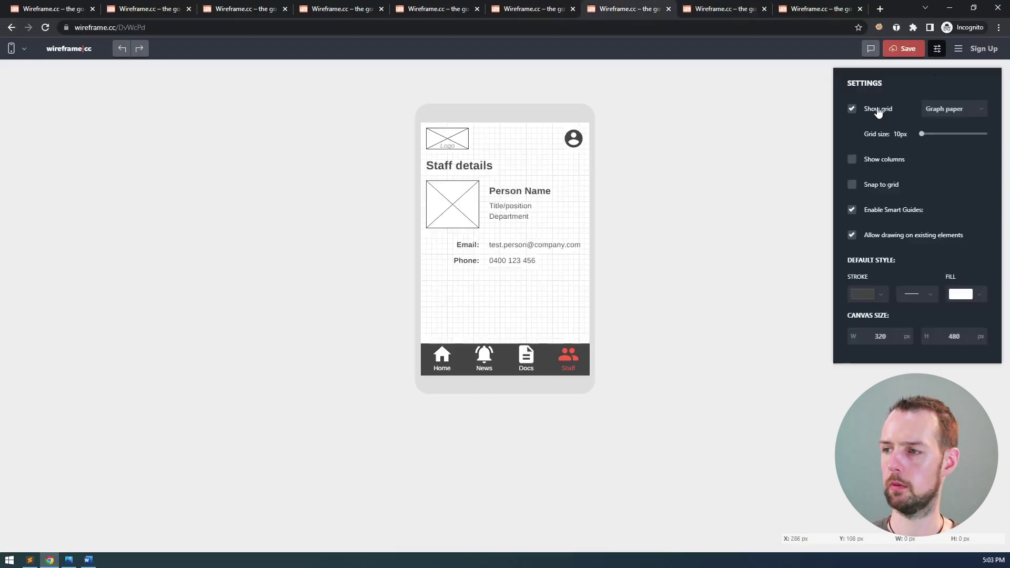
left_click(852, 108)
left_click(937, 48)
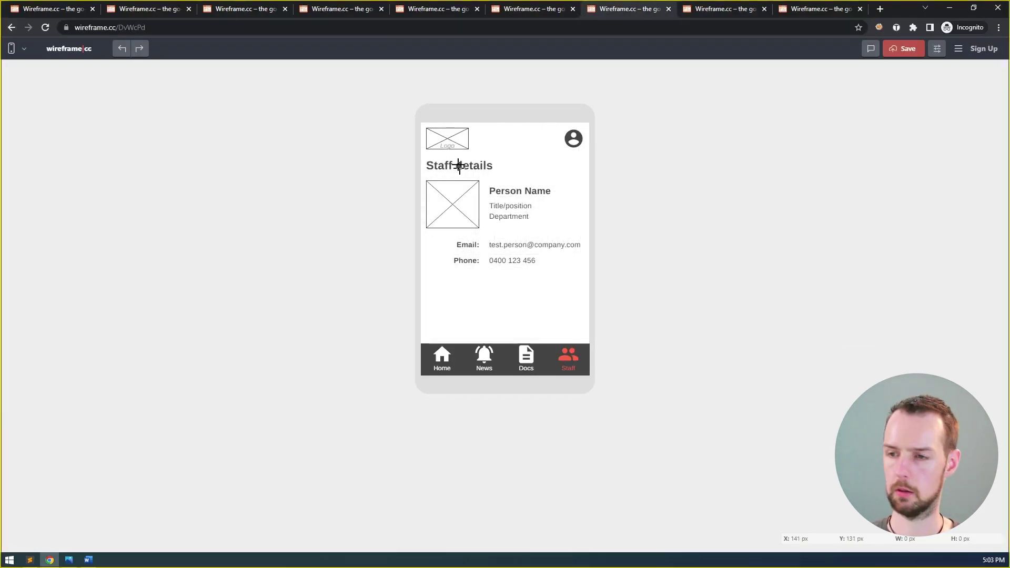
key("super+shift+s")
left_click_drag(413, 100, 604, 399)
key("alt+Tab")
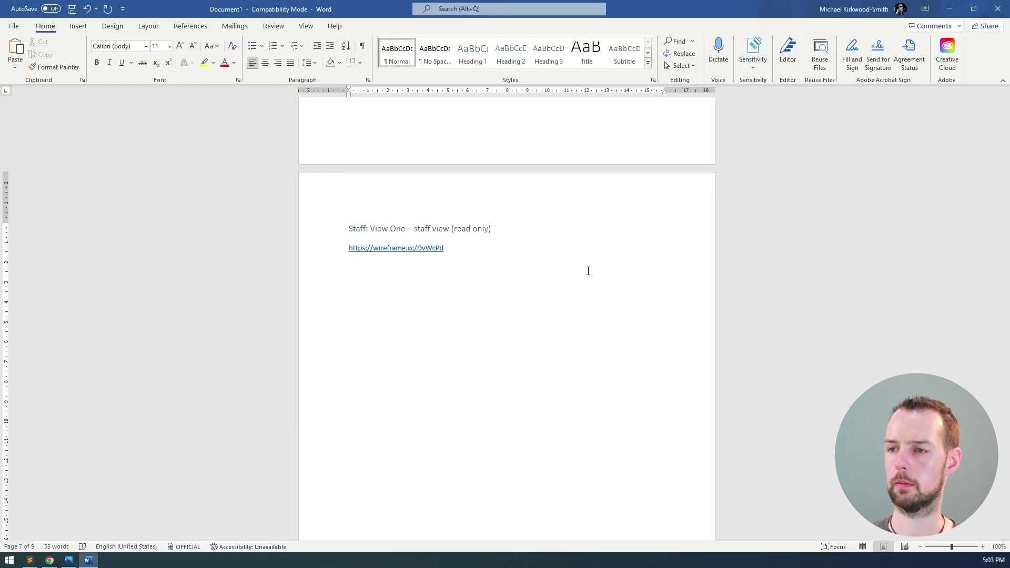
key("ctrl+v")
scroll(503, 239, "up", 4)
scroll(419, 199, "down", 6)
scroll(419, 199, "up", 6)
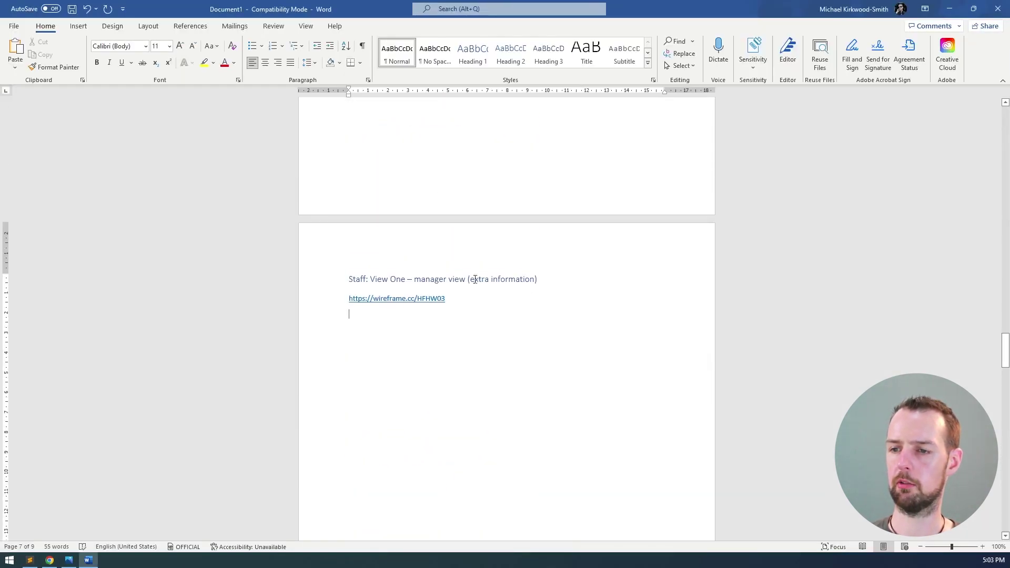
key("alt+Tab")
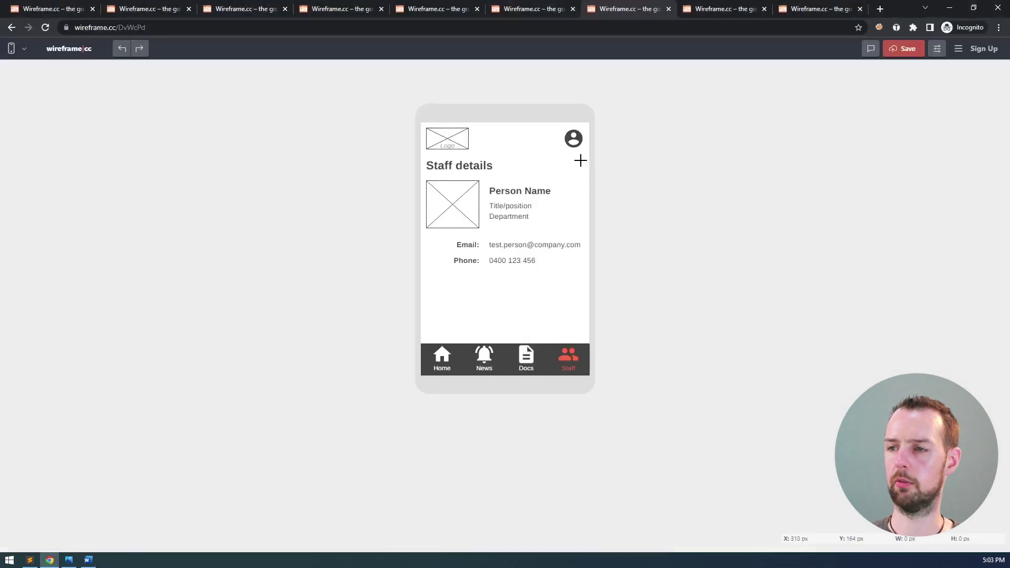
- Paste a gridless snip of the manager-view Staff details wireframe below its link
left_click(557, 15)
left_click(938, 49)
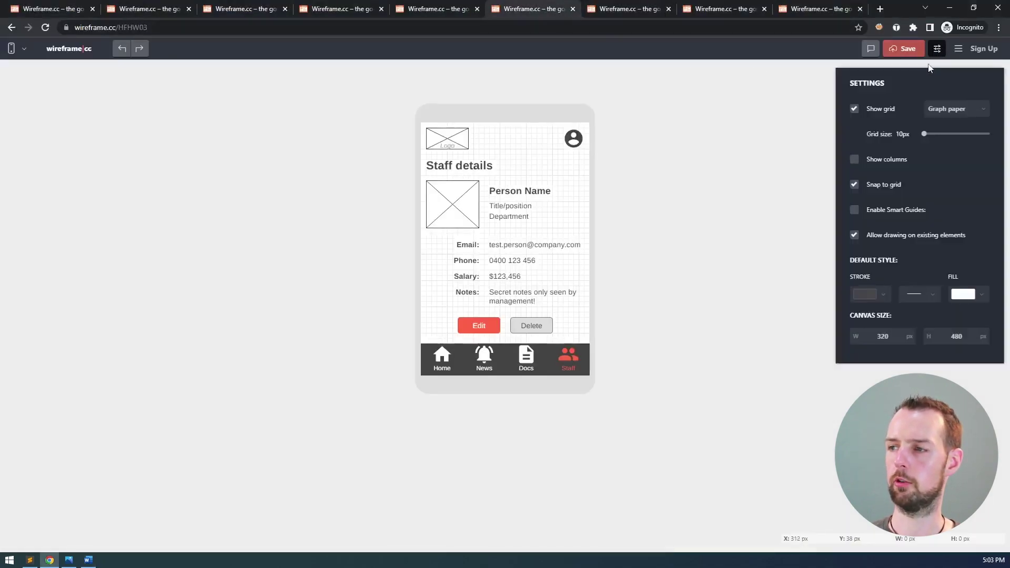
left_click(870, 107)
left_click(938, 49)
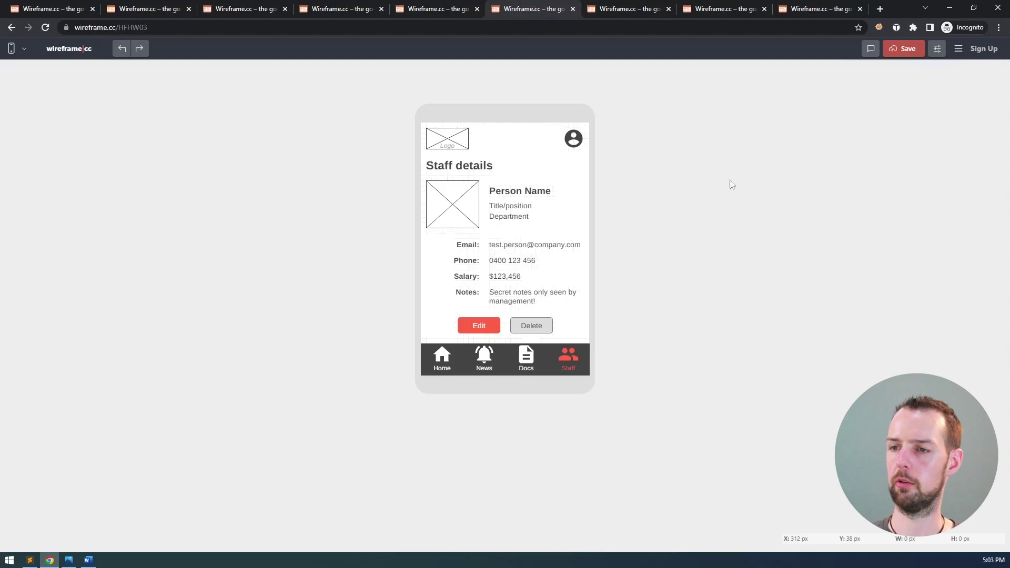
key("Print")
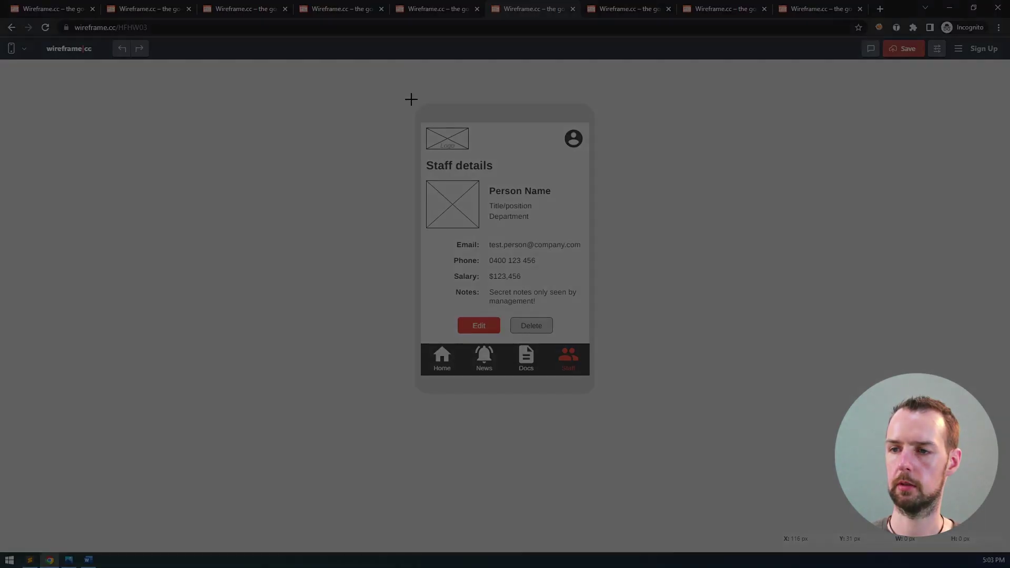
left_click_drag(465, 183, 599, 398)
key("alt+Tab")
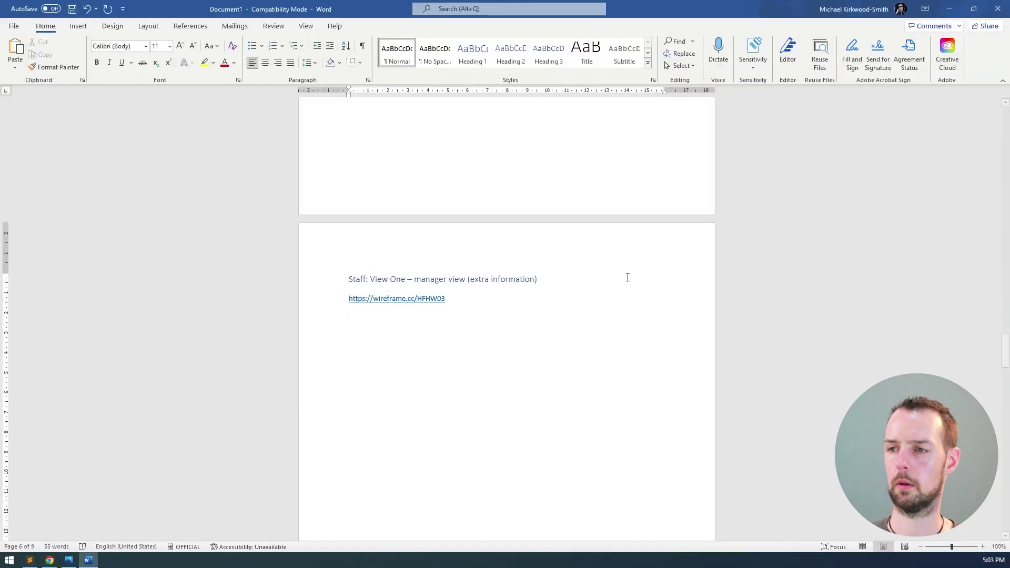
key("ctrl+v")
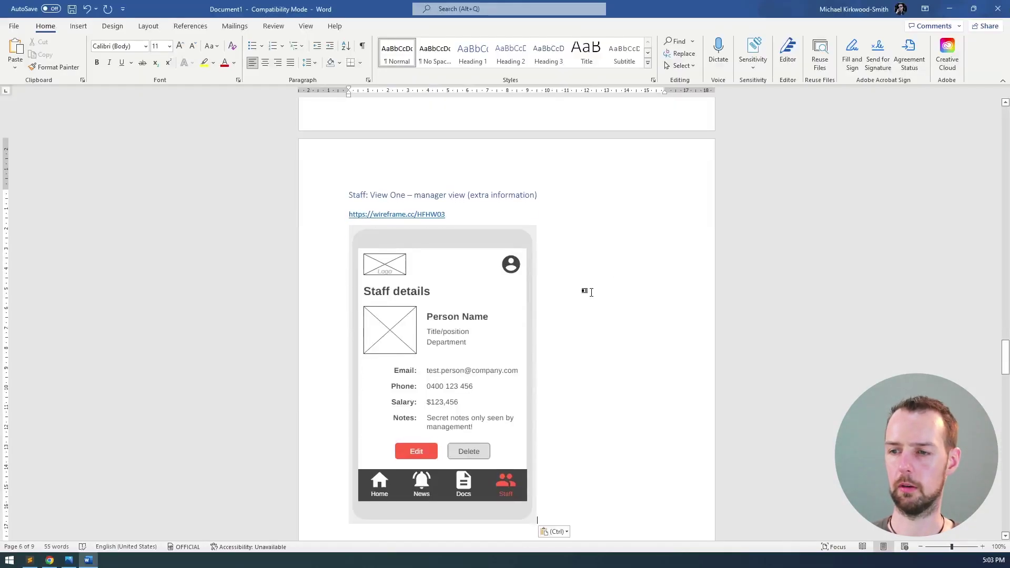
scroll(592, 292, "up", 8)
left_click_drag(1006, 337, 1006, 321)
key("alt+Tab")
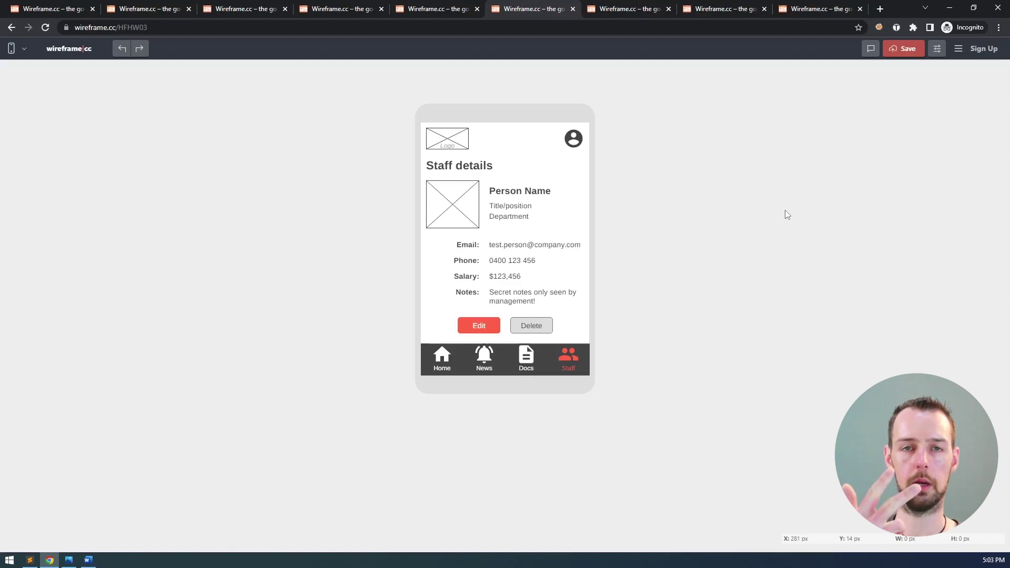
- Review the Login and home wireframes and hide the grid on the profile-dropdown home wireframe
left_click(243, 6)
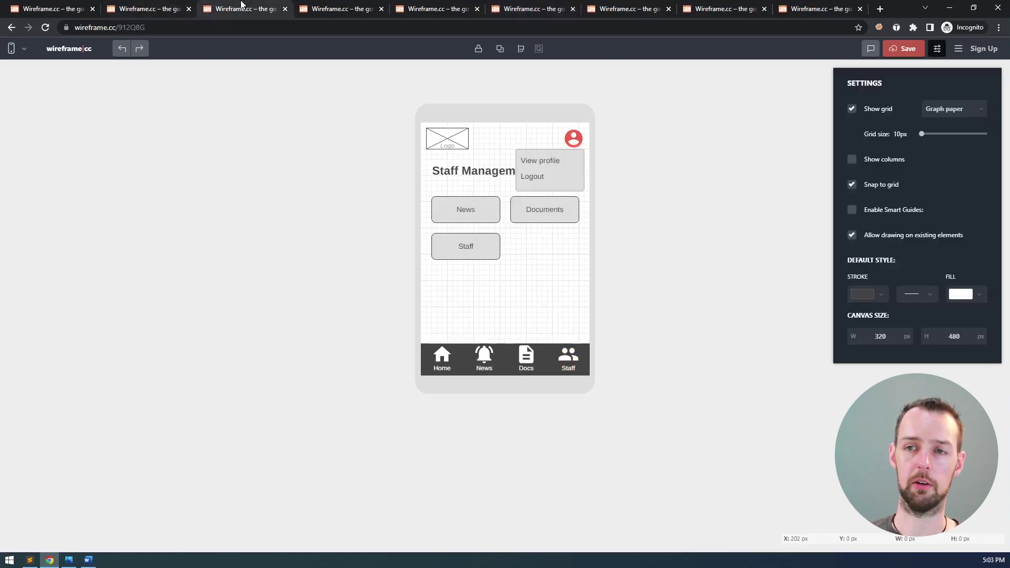
left_click(74, 9)
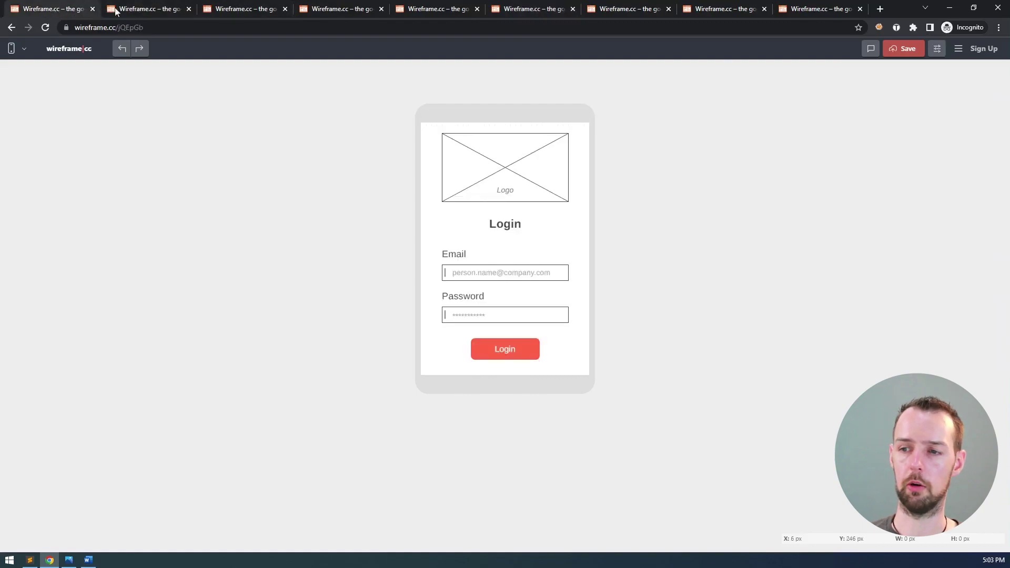
left_click(150, 9)
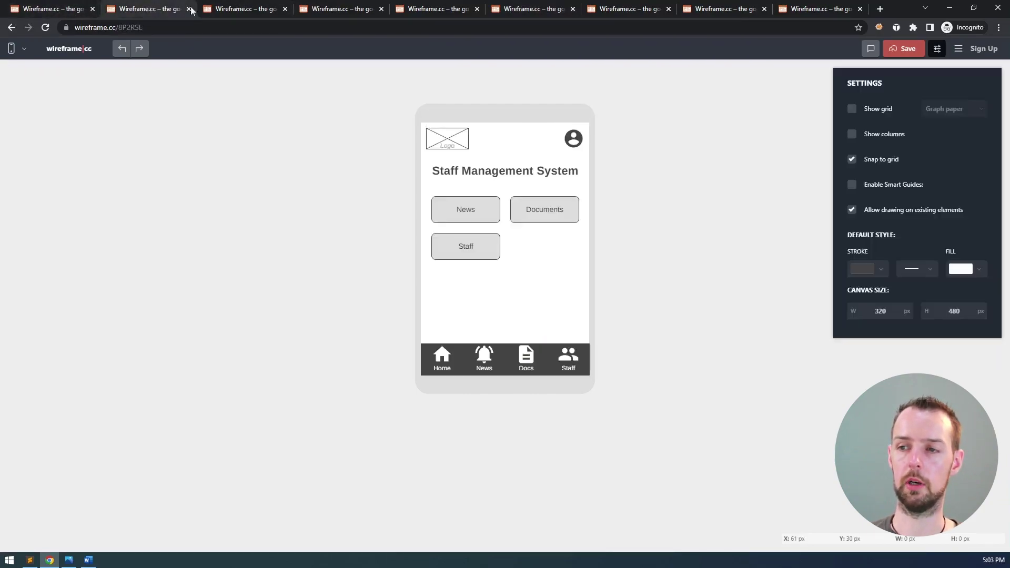
left_click(226, 9)
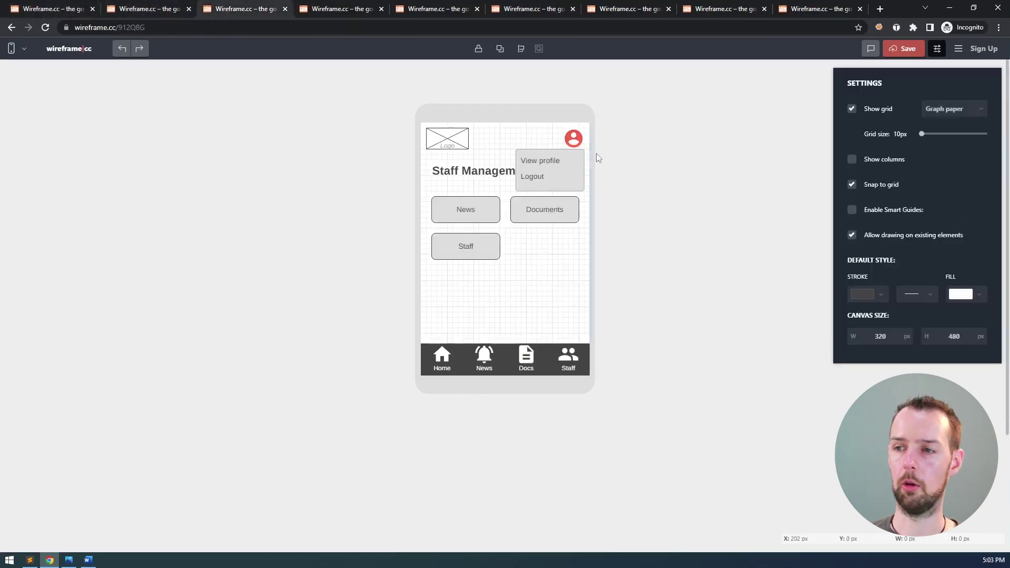
left_click(852, 110)
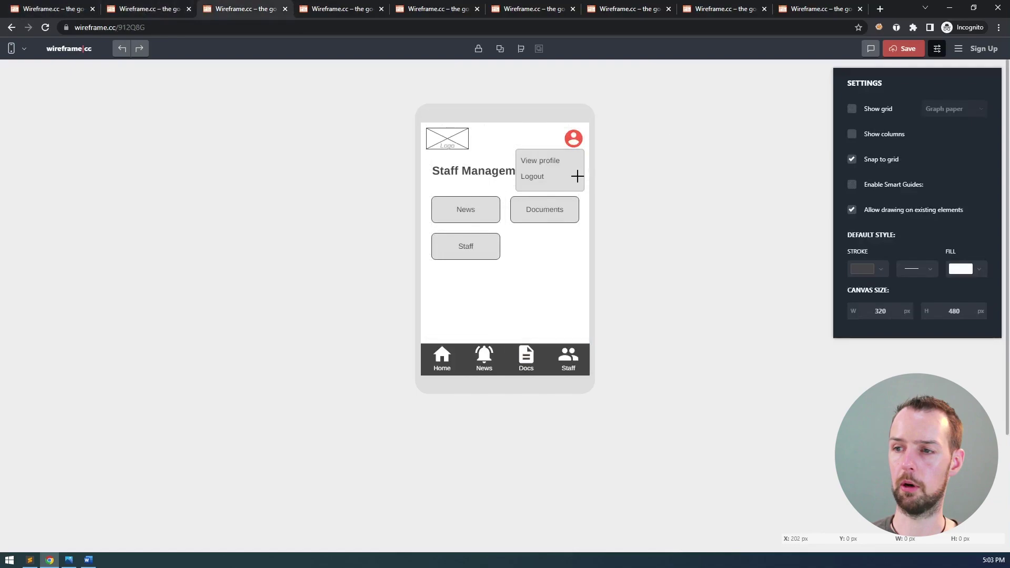
- Browse the Staff list, Staff details, Edit and Add staff wireframes, ending on Staff list with edit icons
left_click(338, 12)
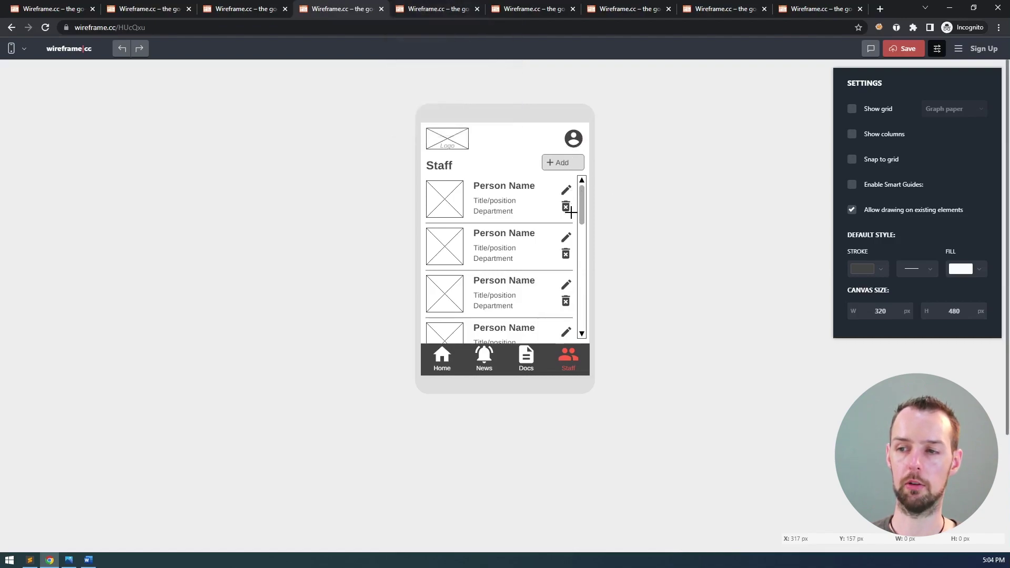
left_click(451, 11)
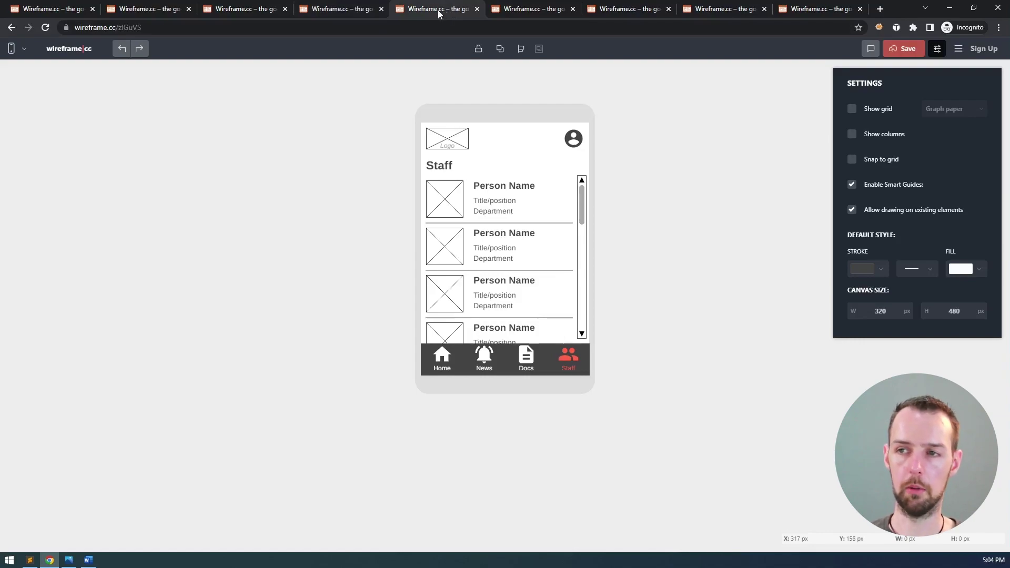
left_click(538, 9)
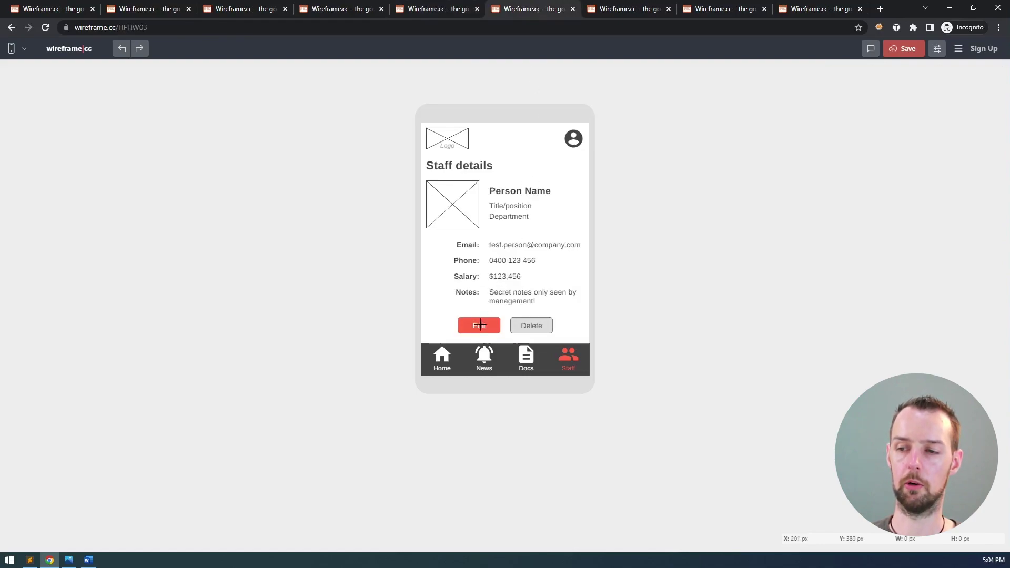
left_click(616, 11)
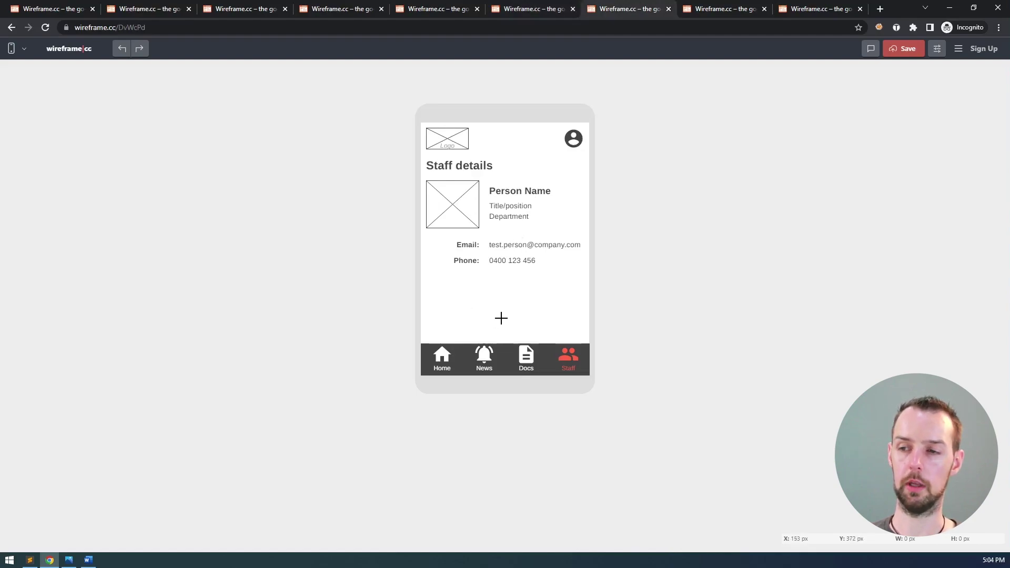
left_click(722, 9)
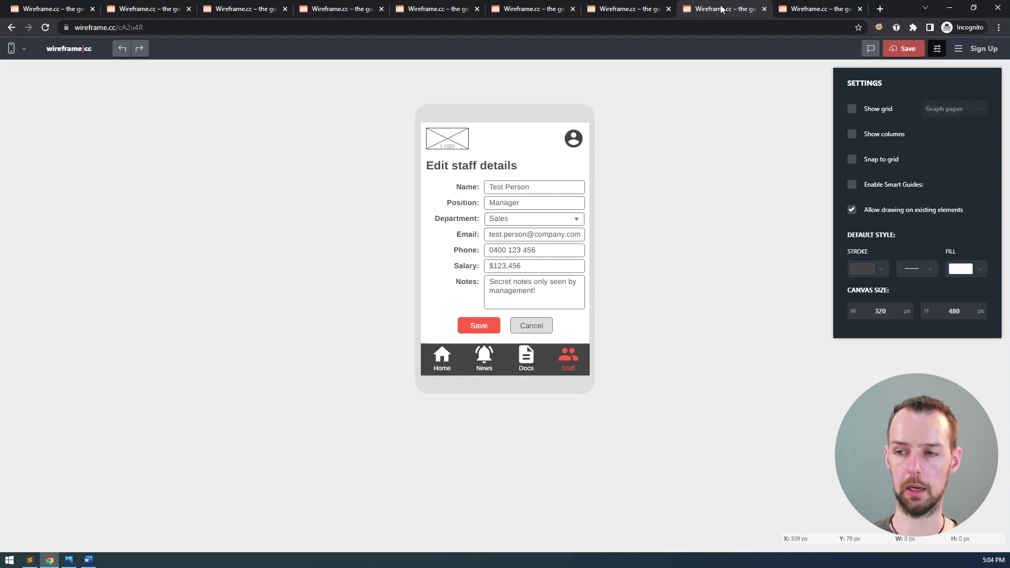
left_click(816, 10)
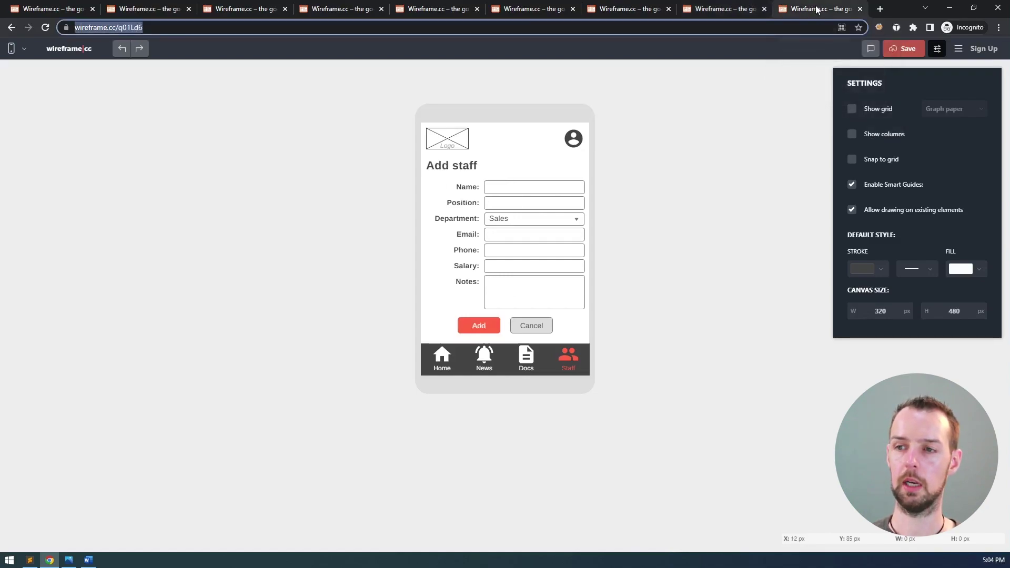
left_click(709, 185)
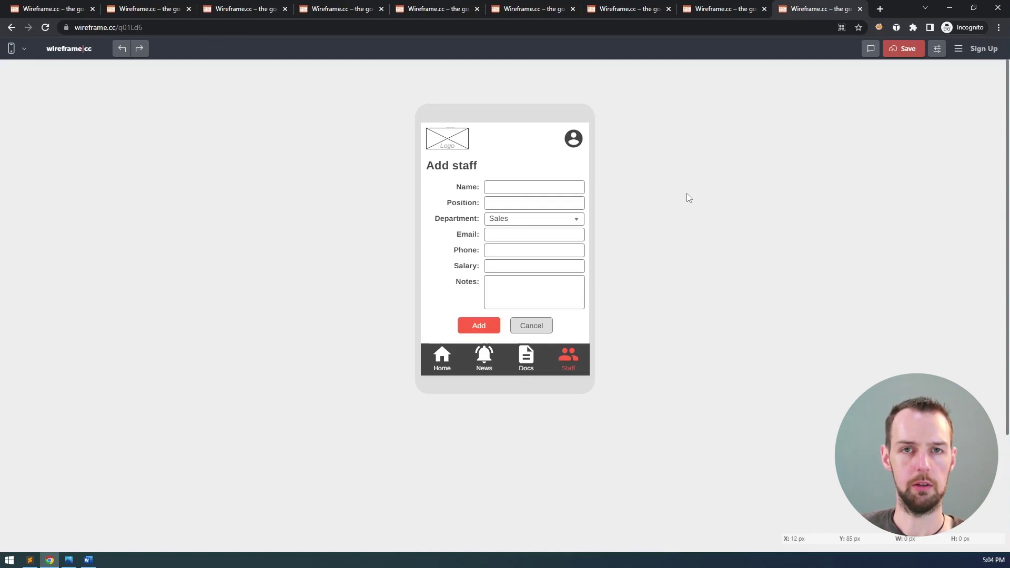
left_click(605, 11)
left_click(535, 9)
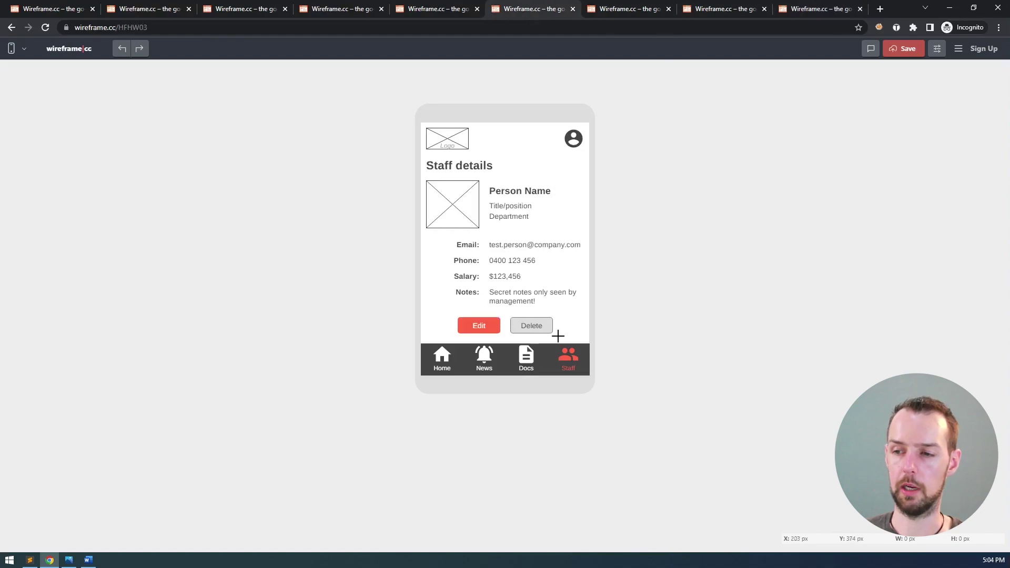
left_click(342, 8)
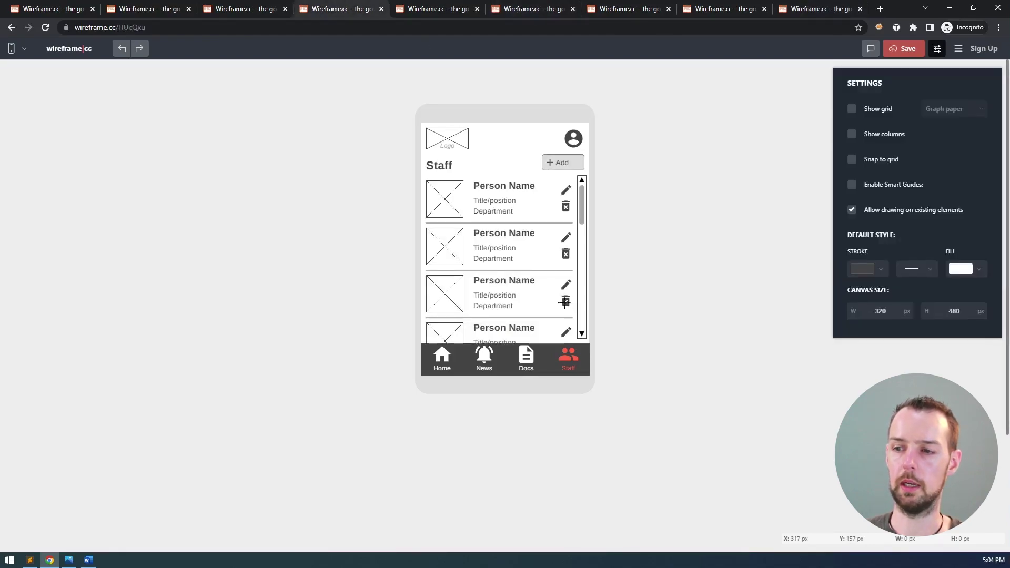
- Close the settings panel and compare the Staff list wireframe with the storyboard in Photos
left_click(641, 302)
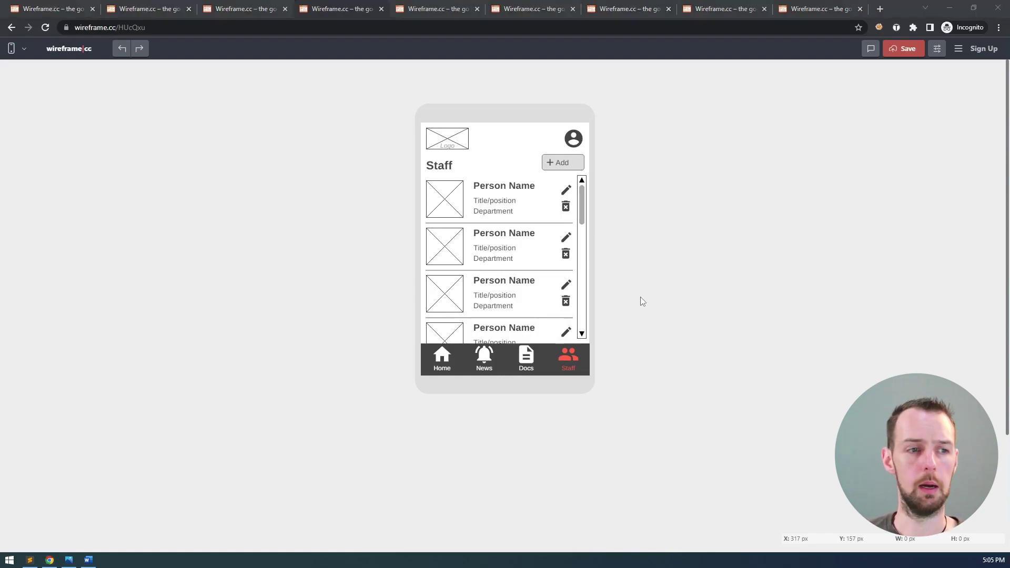
key("alt+Tab")
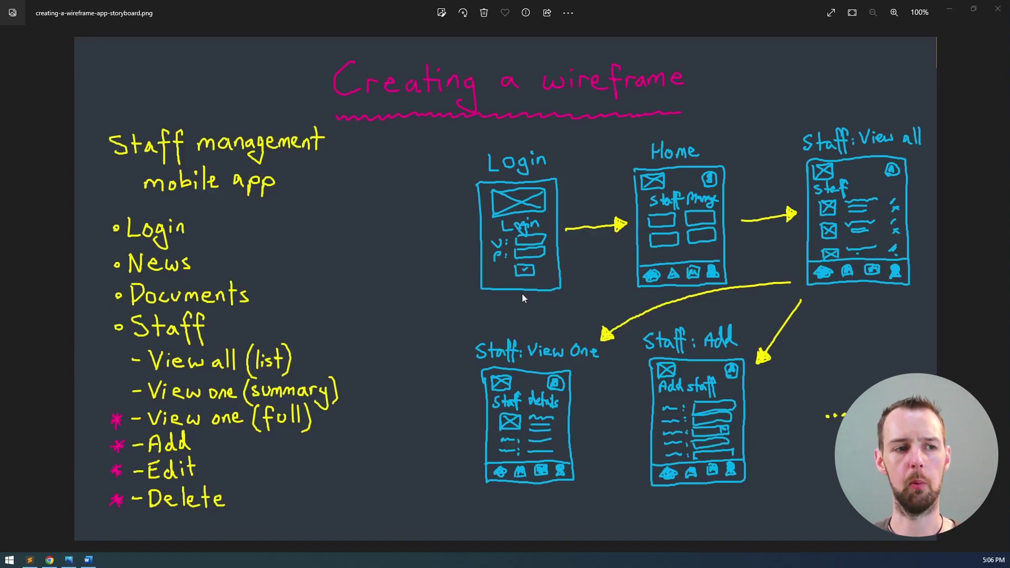
key("alt+Tab")
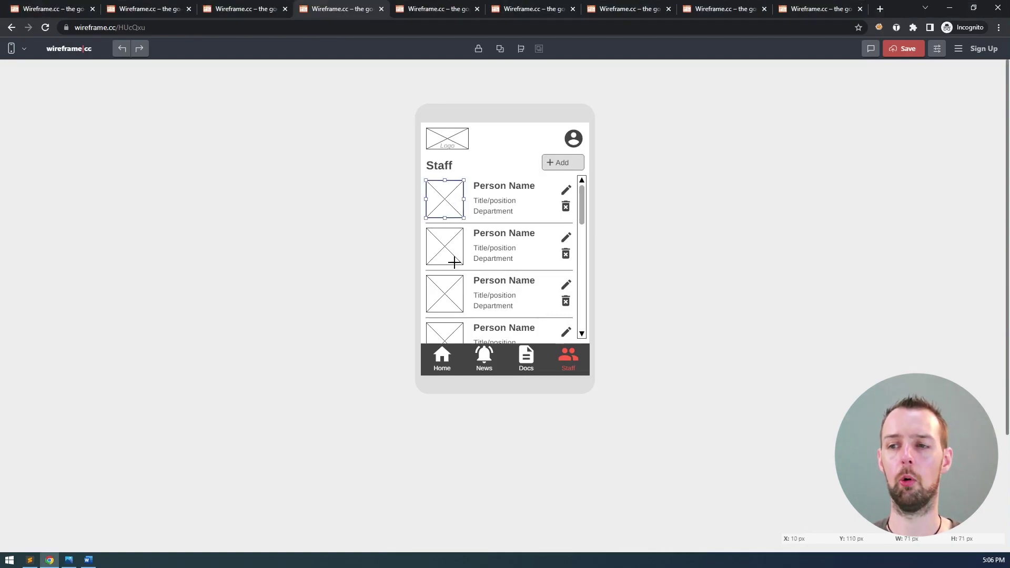
left_click(456, 299)
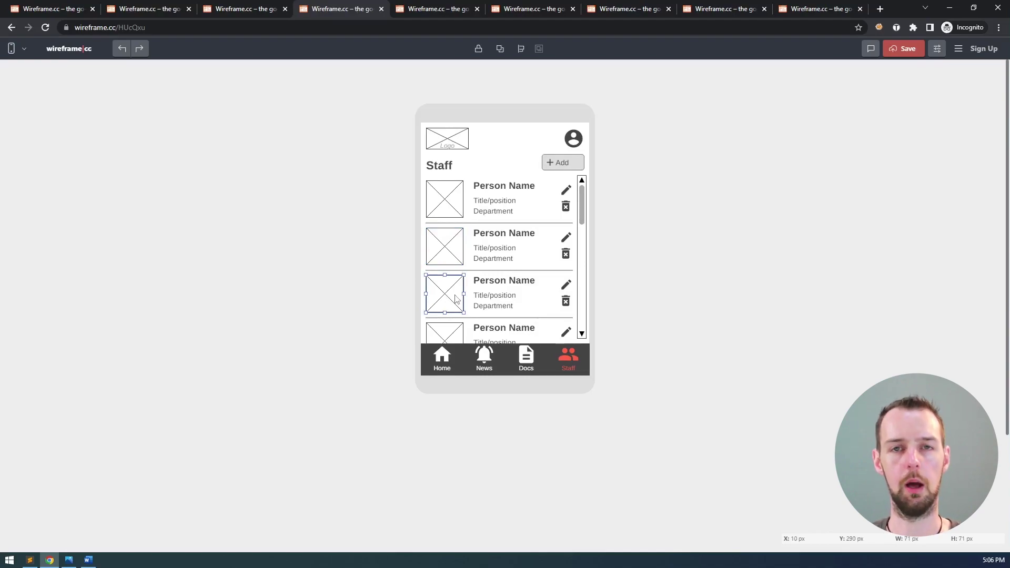
left_click(494, 203)
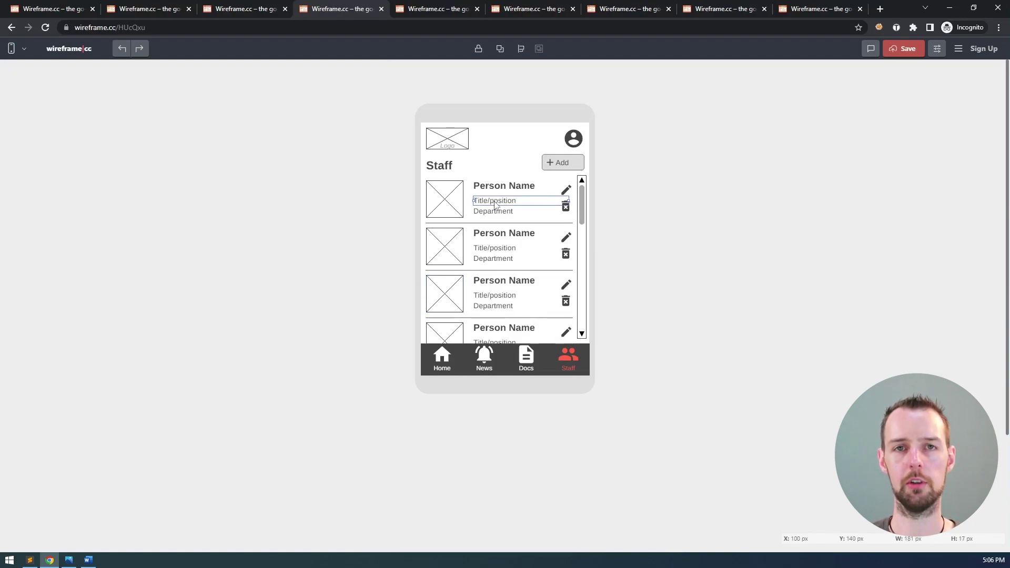
left_click(791, 203)
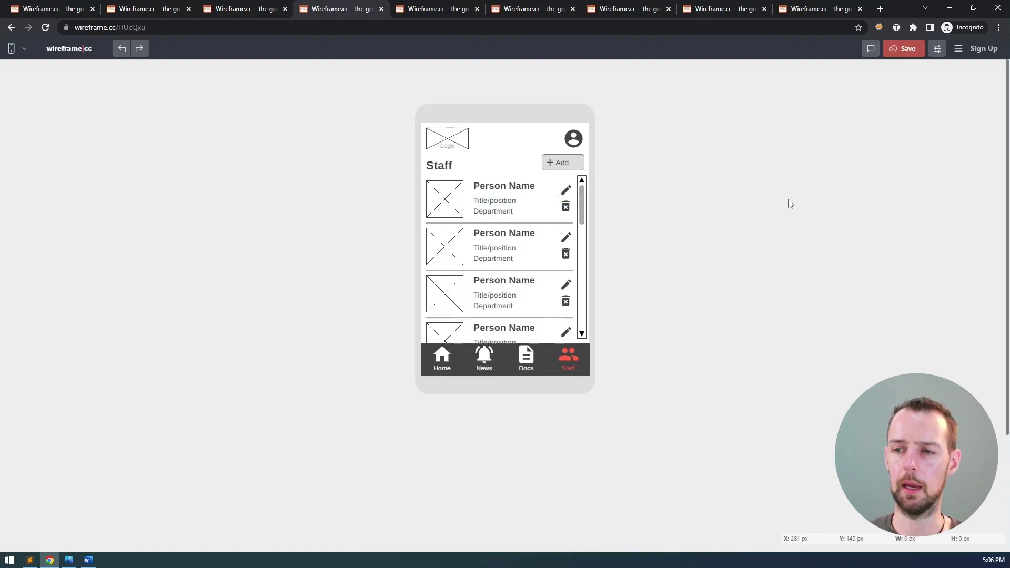